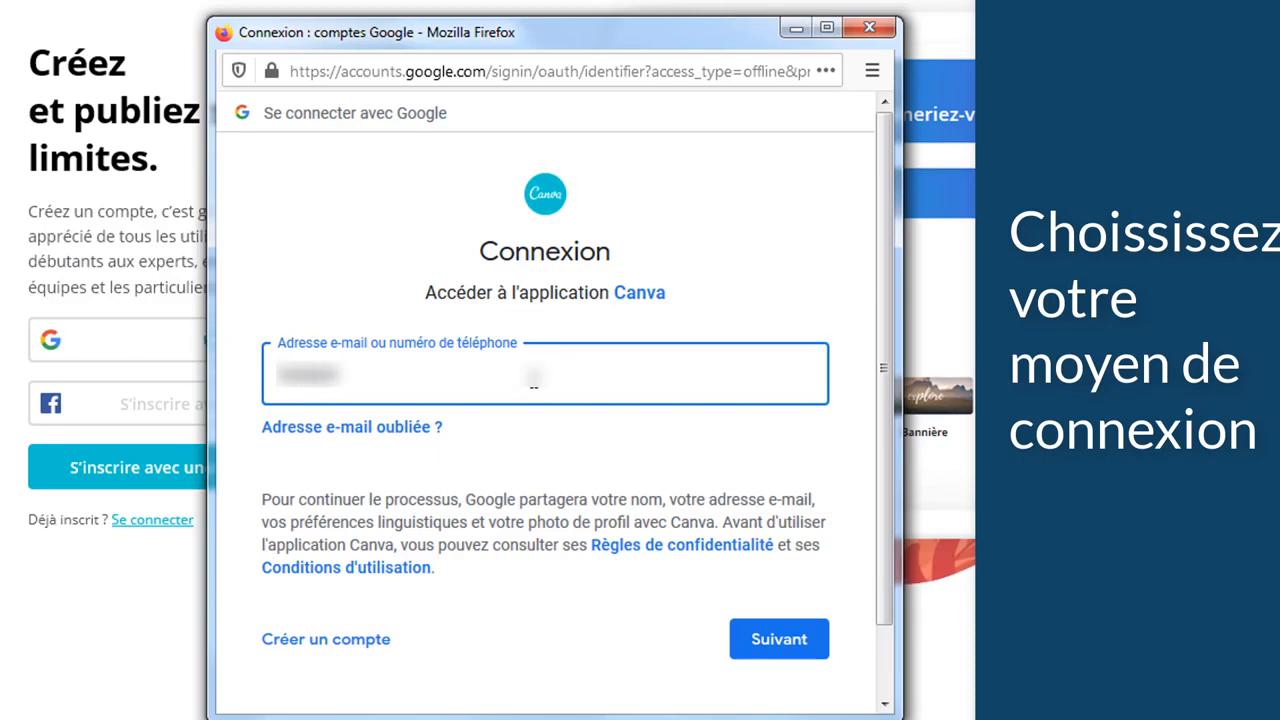
Step: Sign in to Canva with the Google account's email address and password
type("gmail")
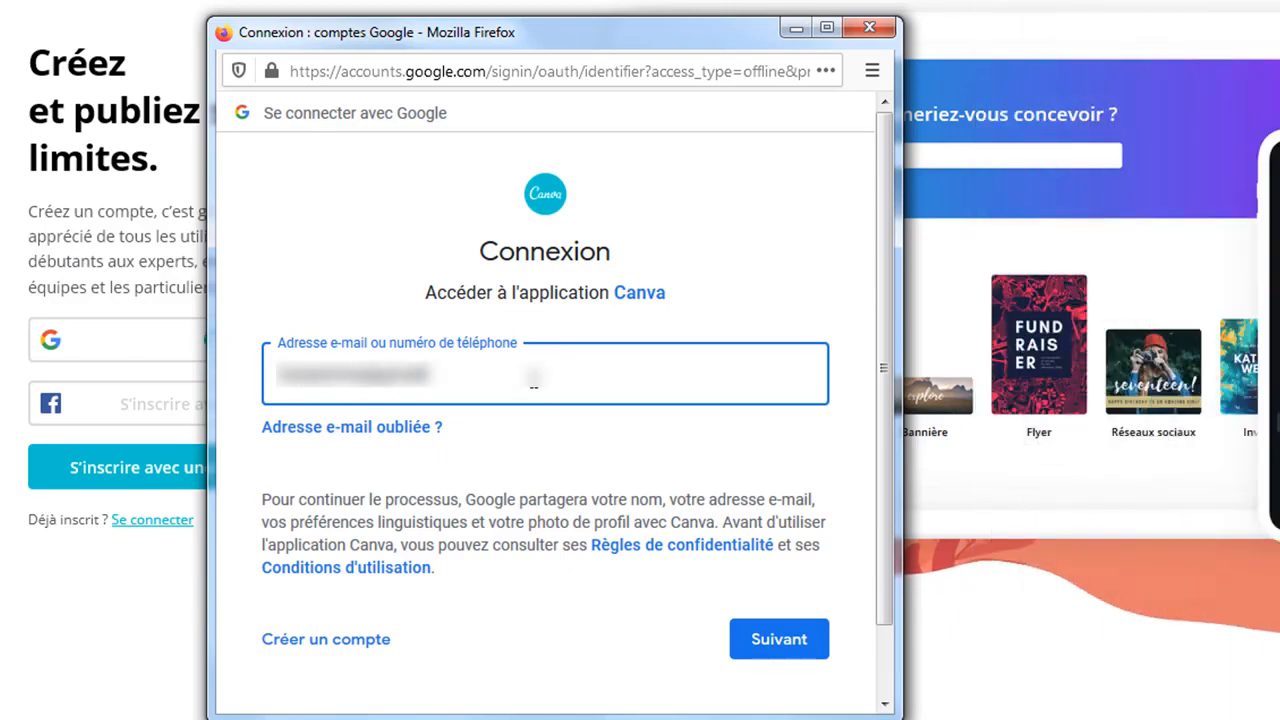
left_click(779, 645)
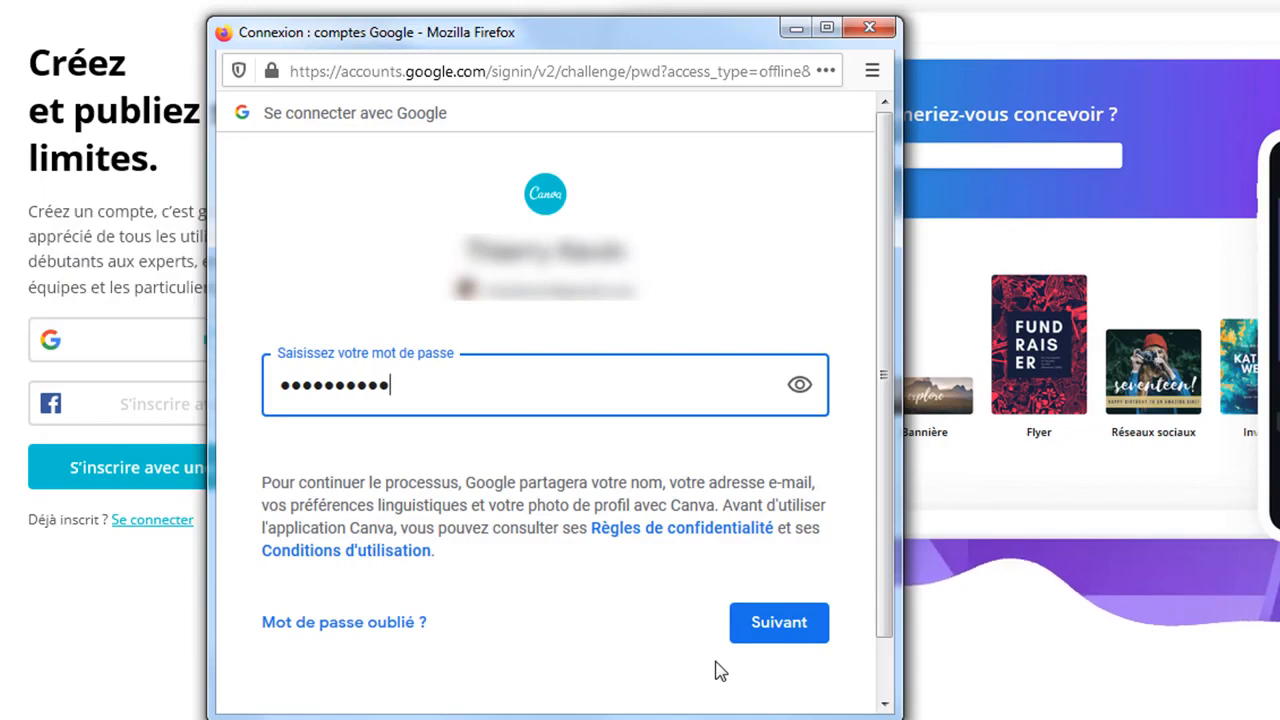
left_click(786, 627)
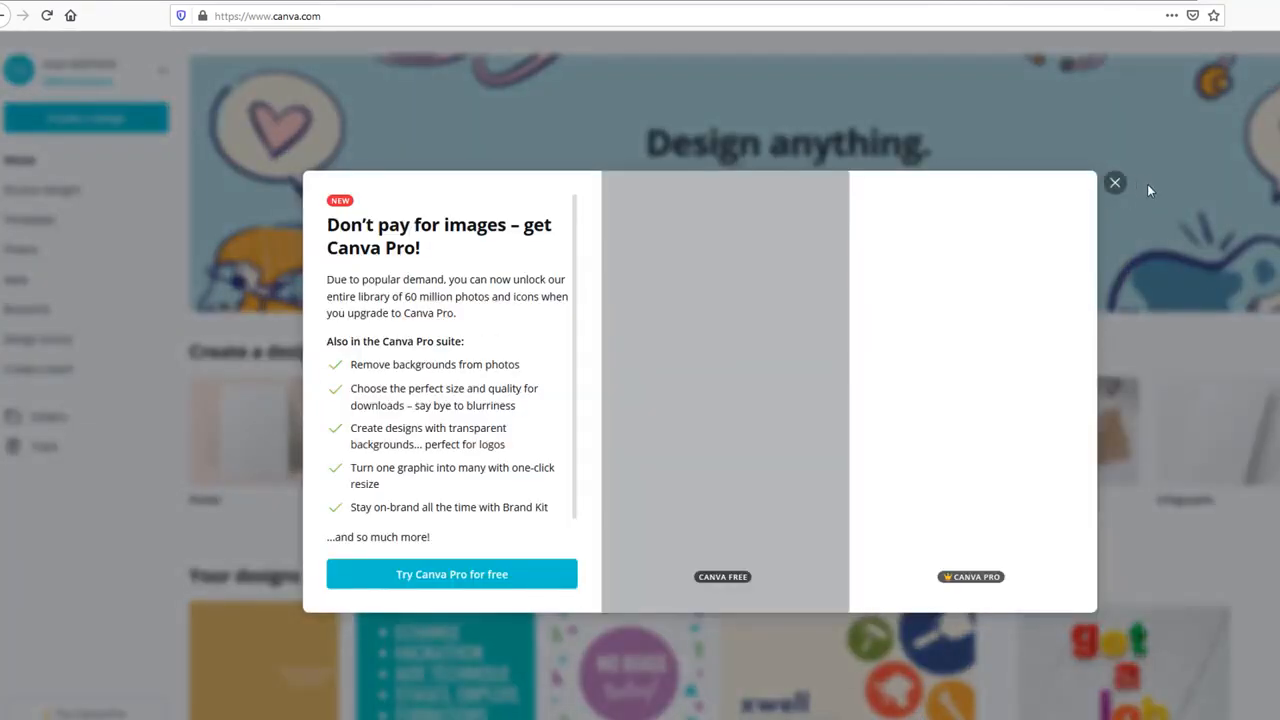
Step: Close the Canva Pro promotion and scroll through the home page's design types
left_click(1114, 183)
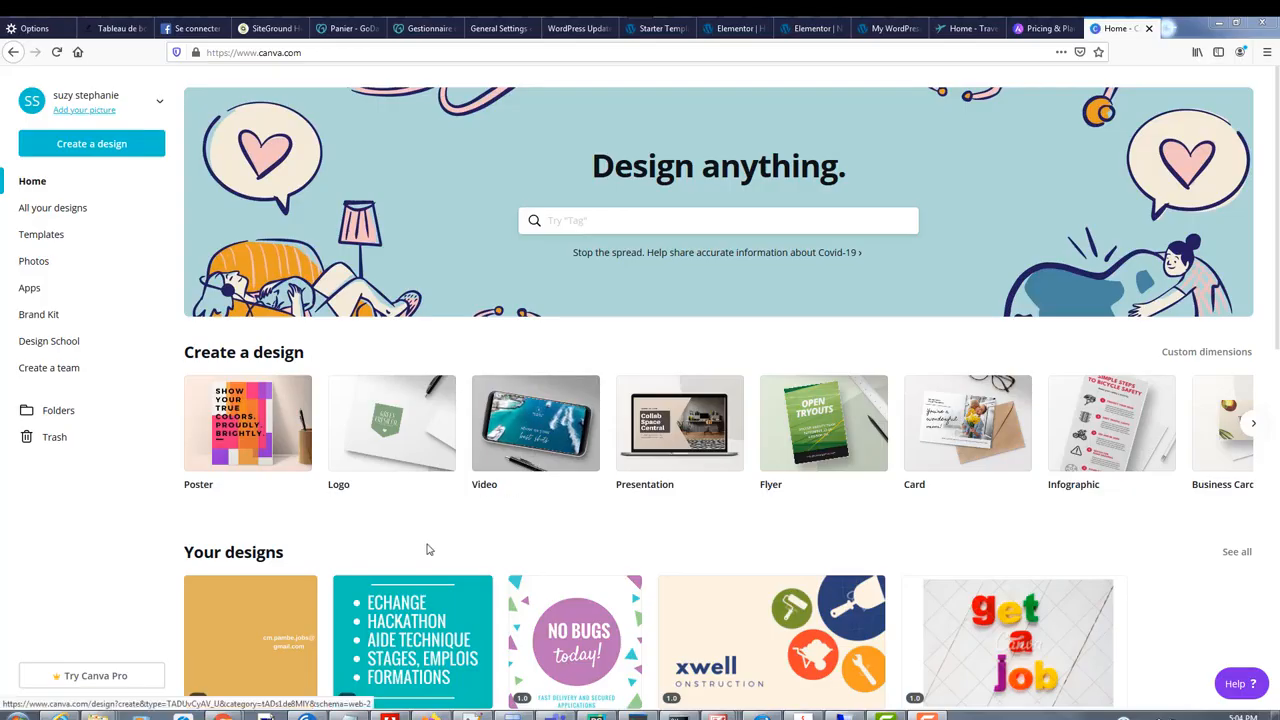
scroll(430, 545, "down", 15)
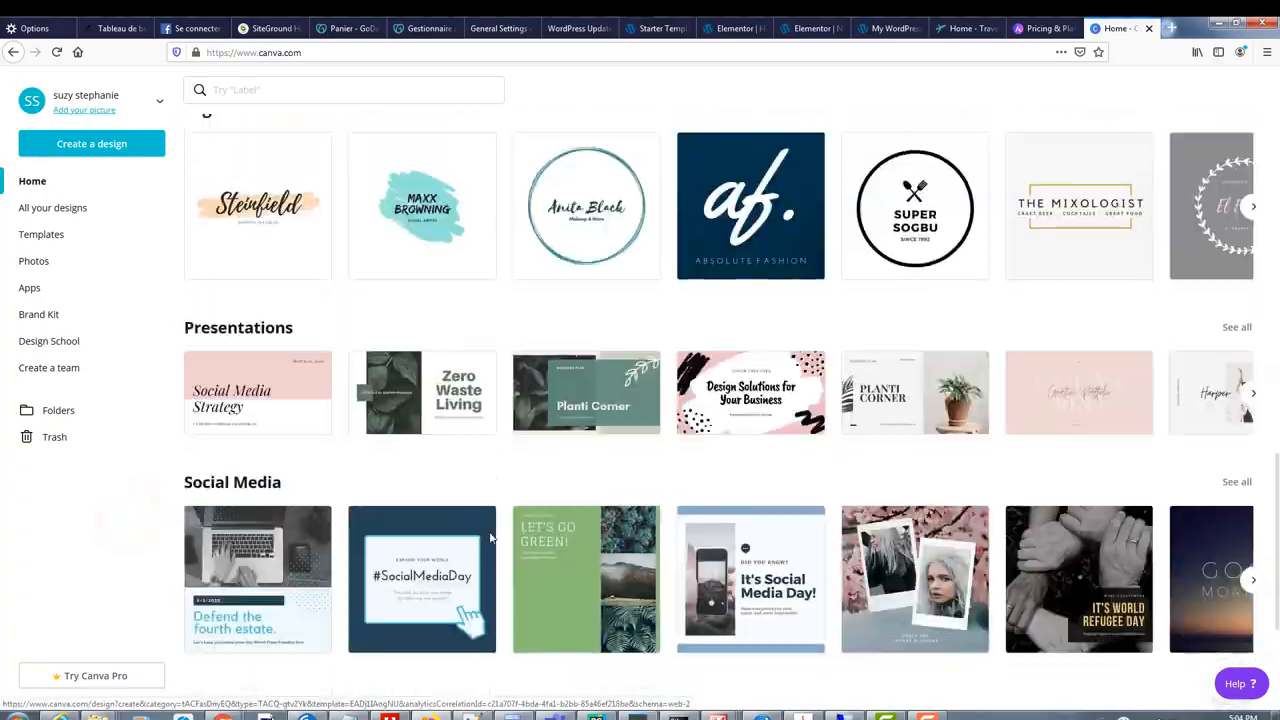
scroll(490, 538, "up", 15)
Step: Create a new Flyer design and browse the Photos, Elements and Text libraries
left_click(770, 492)
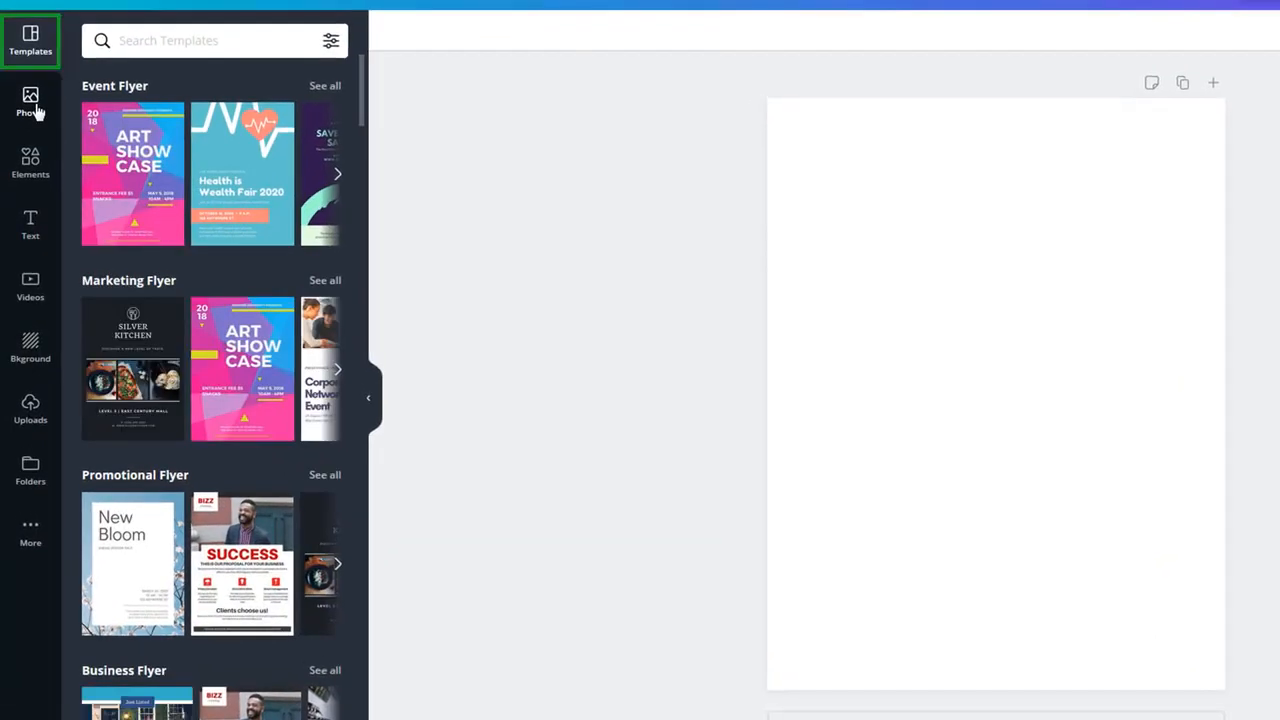
left_click(33, 104)
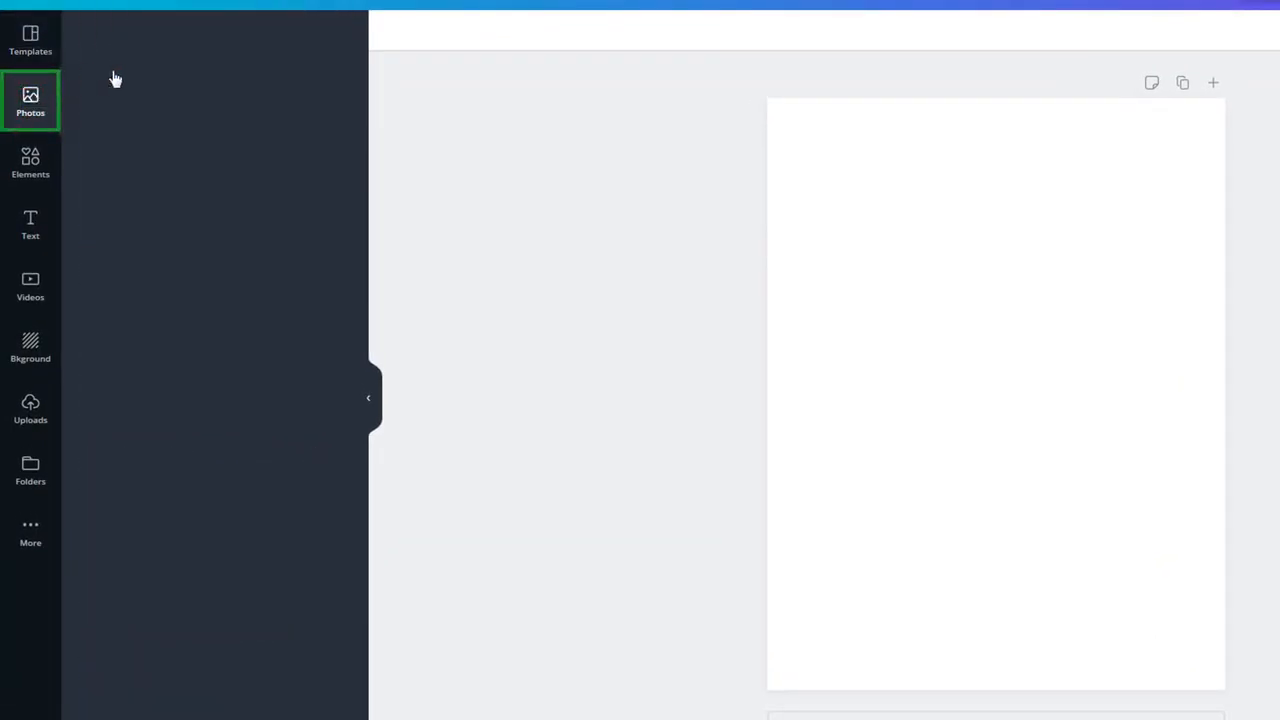
scroll(139, 349, "down", 1)
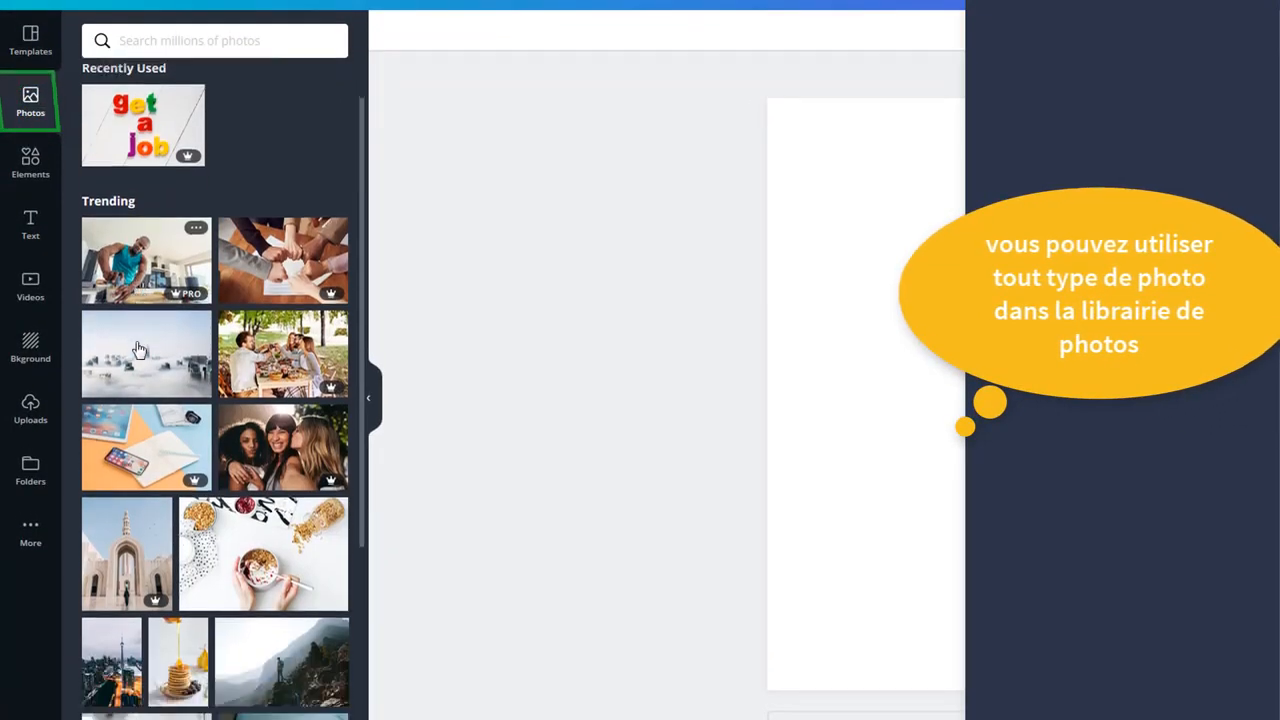
scroll(139, 349, "down", 10)
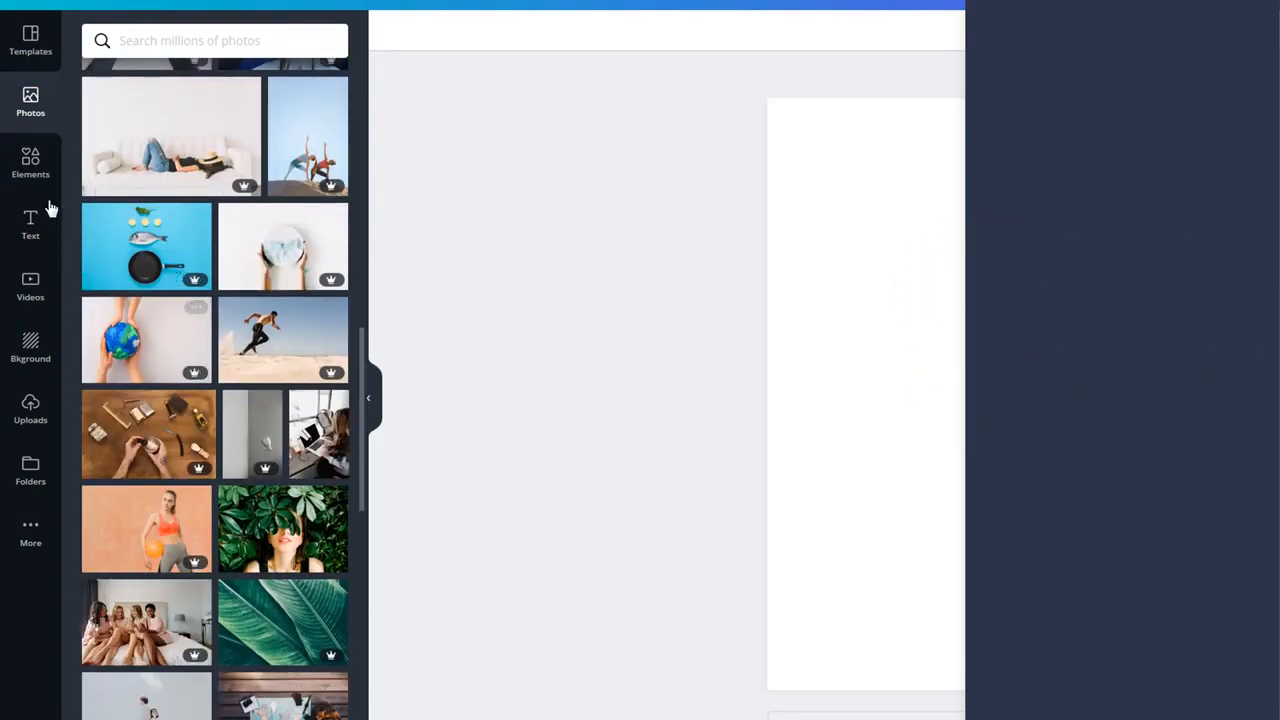
left_click(31, 165)
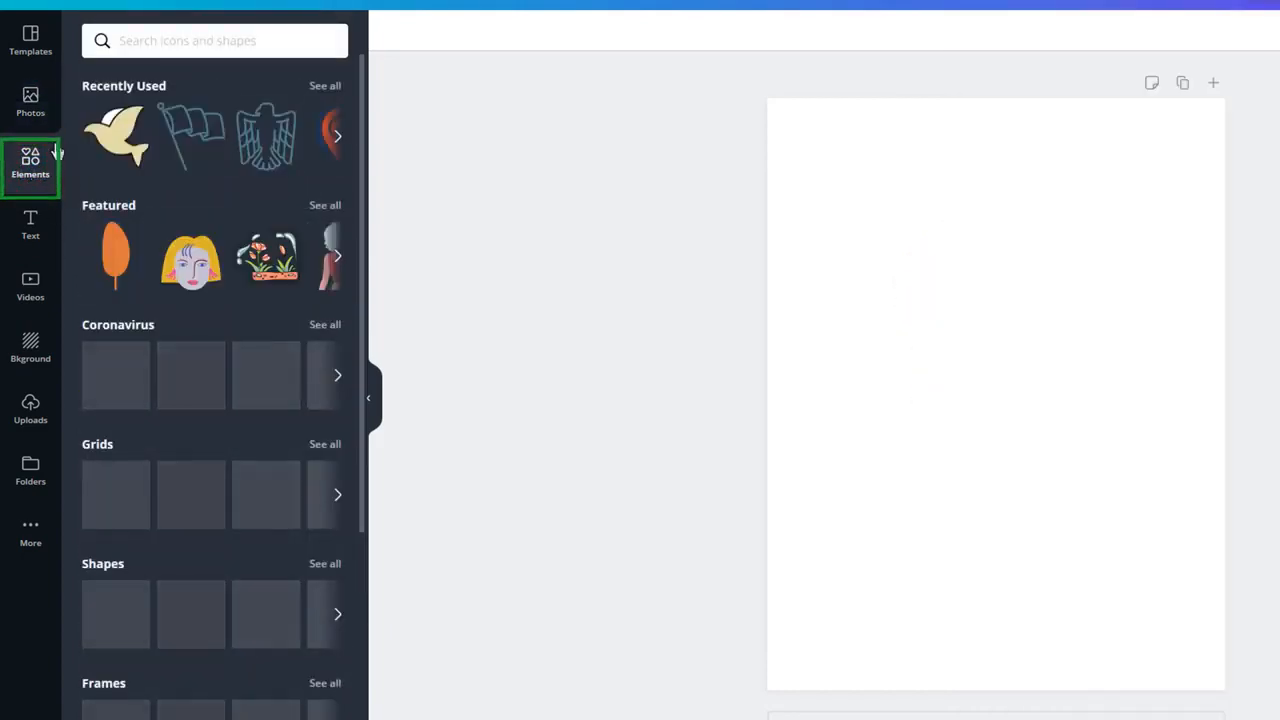
scroll(160, 150, "down", 3)
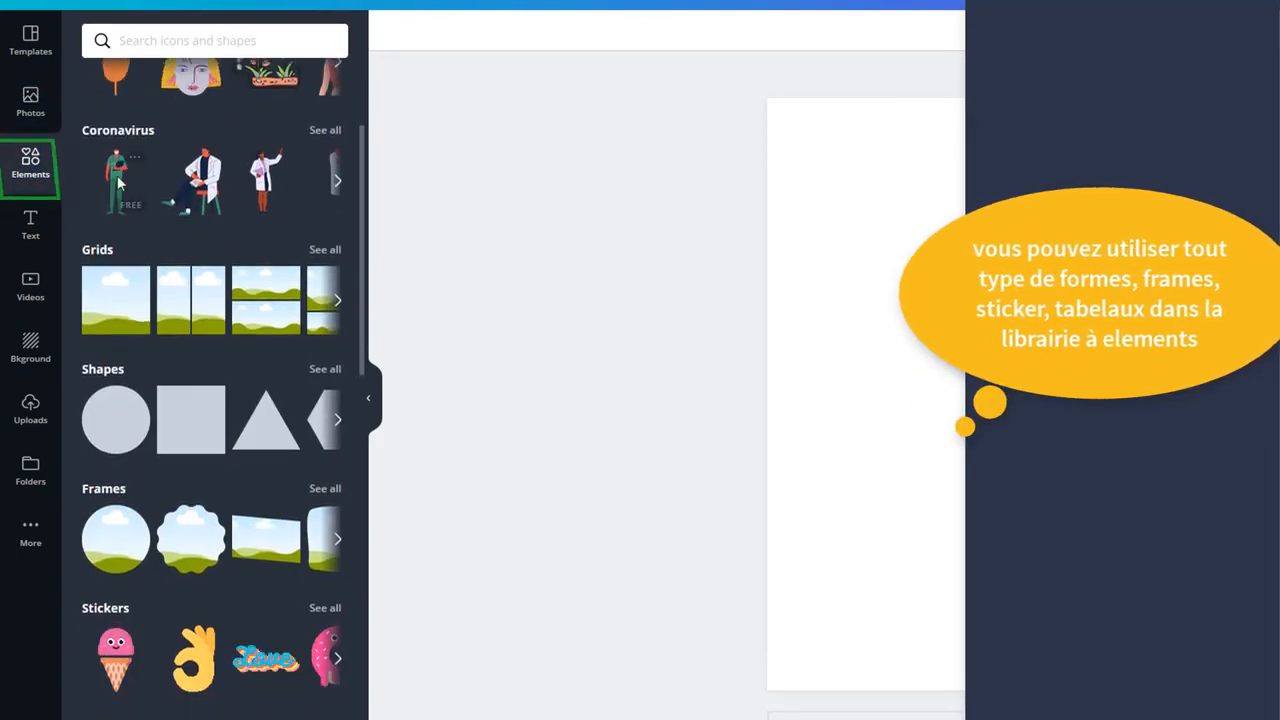
scroll(126, 323, "down", 8)
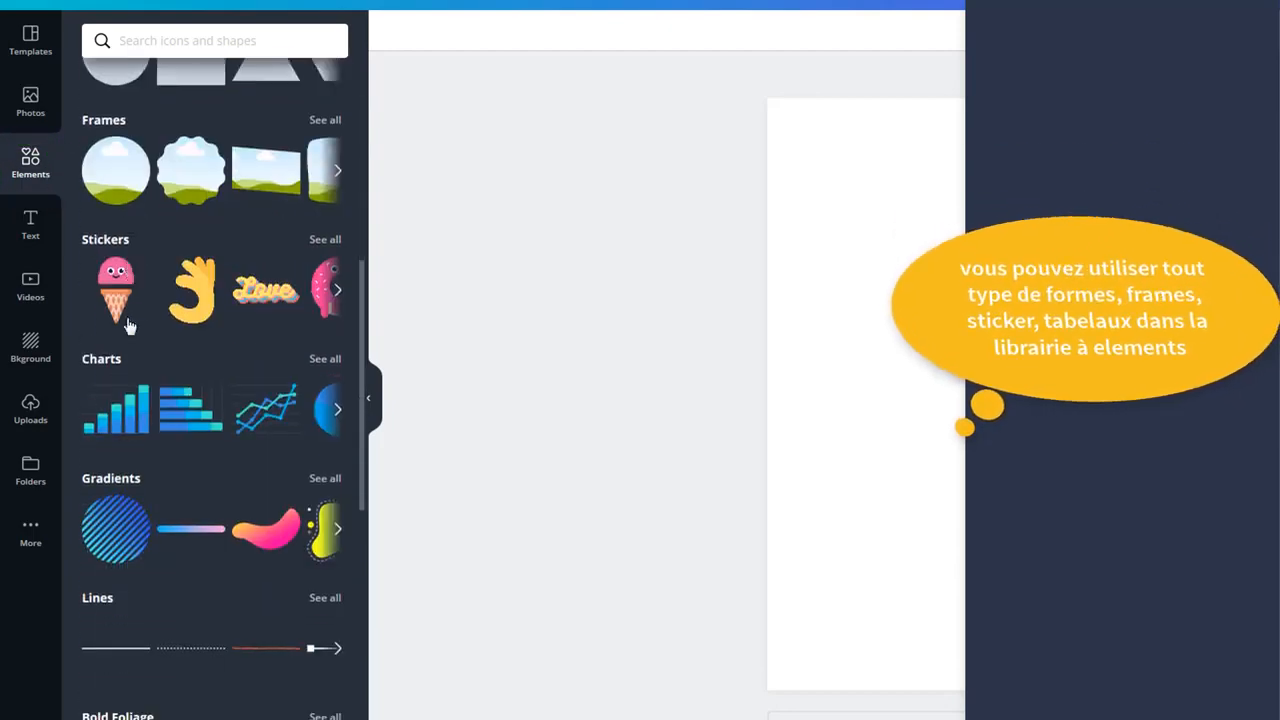
scroll(123, 375, "down", 8)
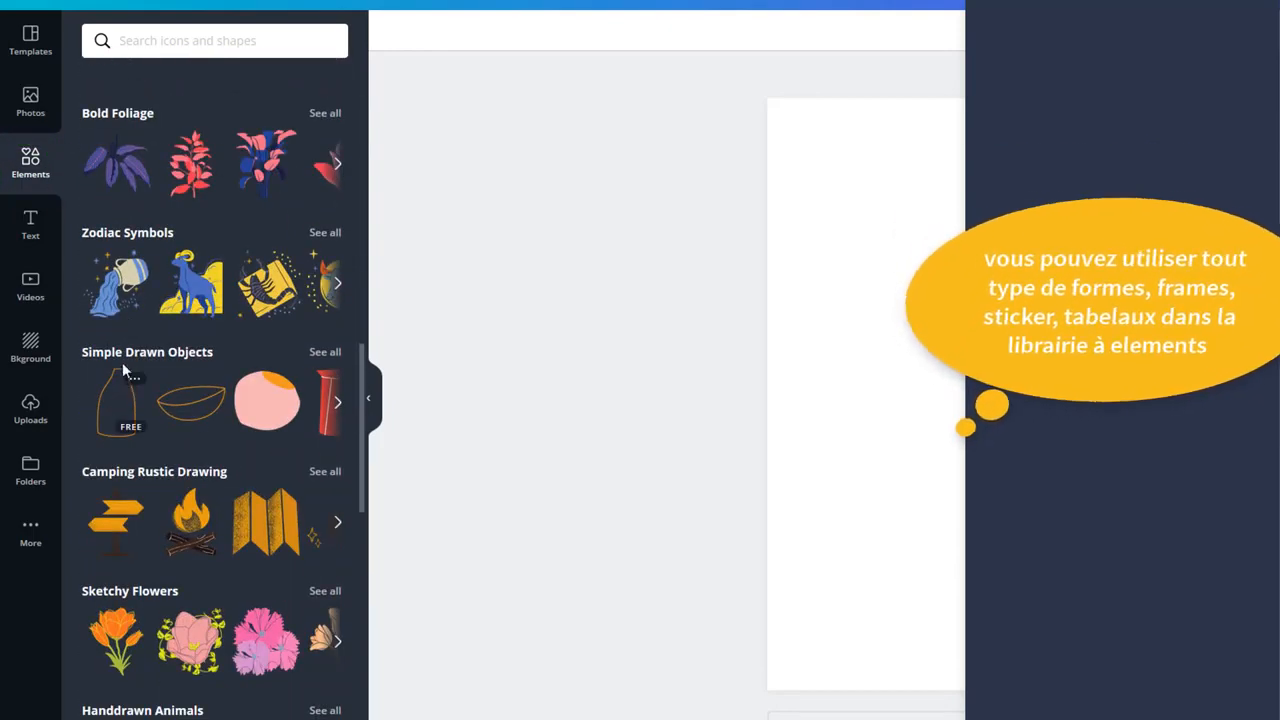
left_click(29, 236)
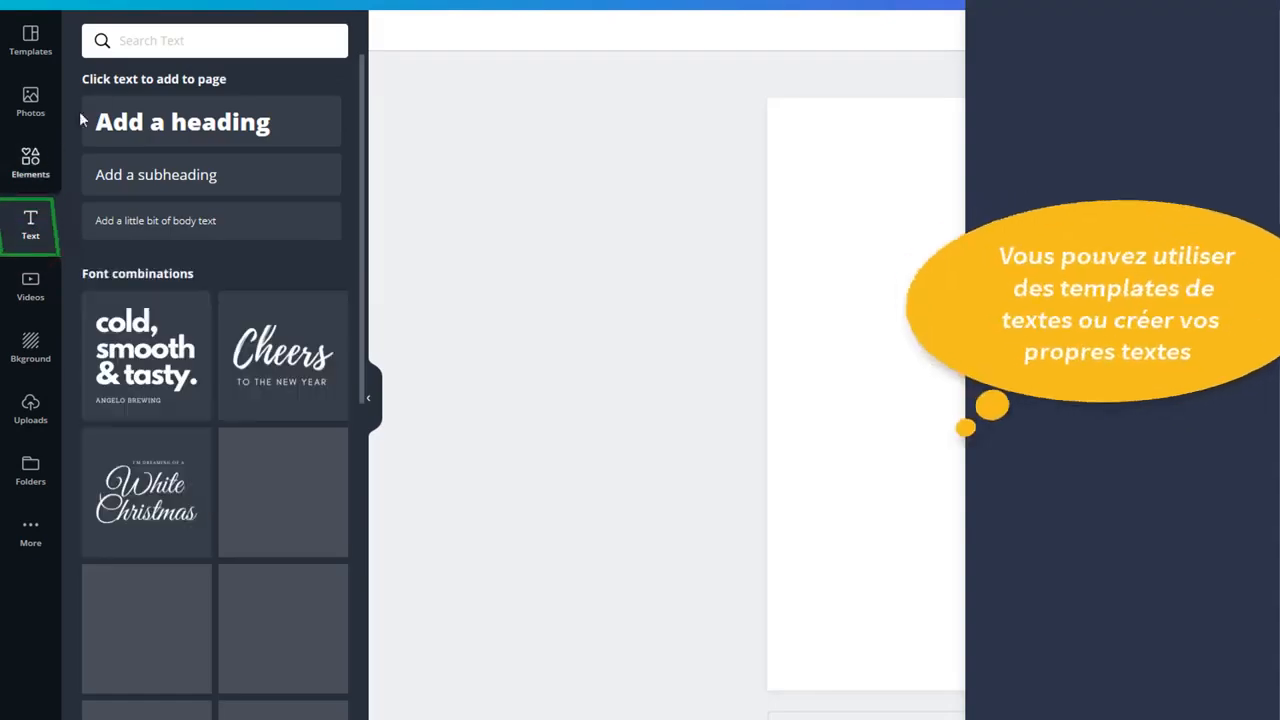
scroll(160, 280, "down", 16)
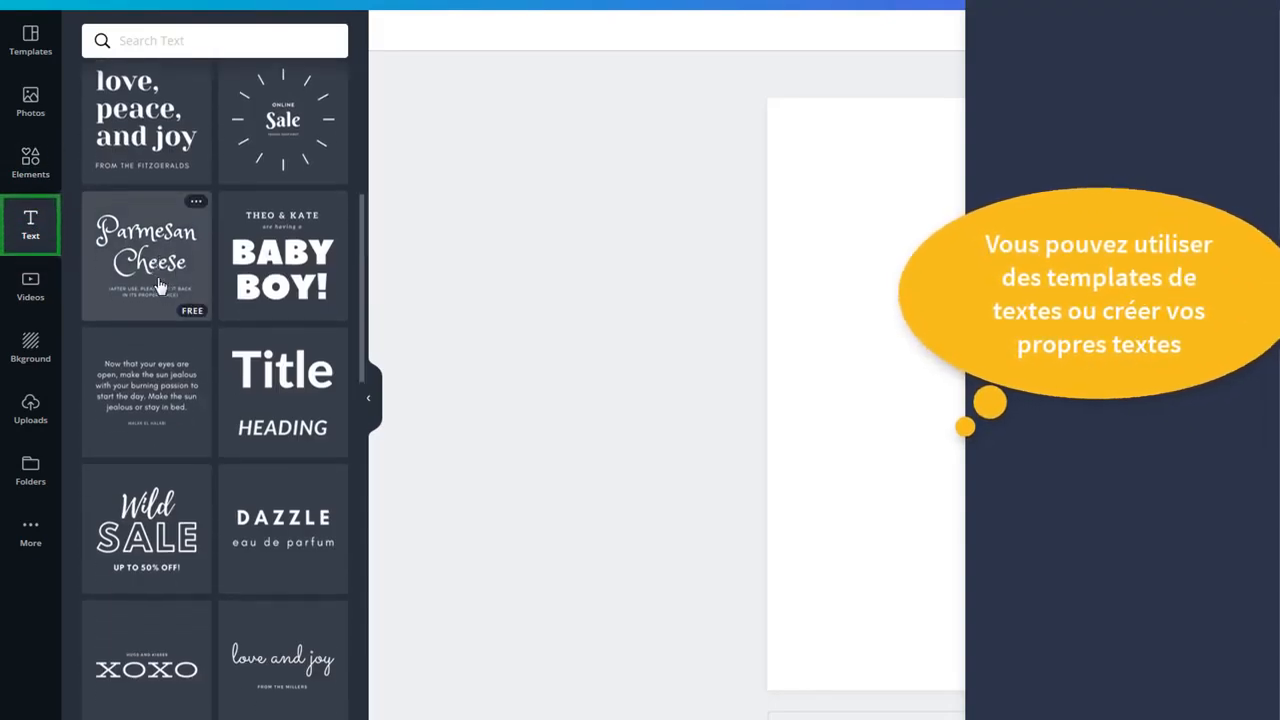
Step: Browse the Videos, Backgrounds, Uploads and Folders panels
left_click(24, 289)
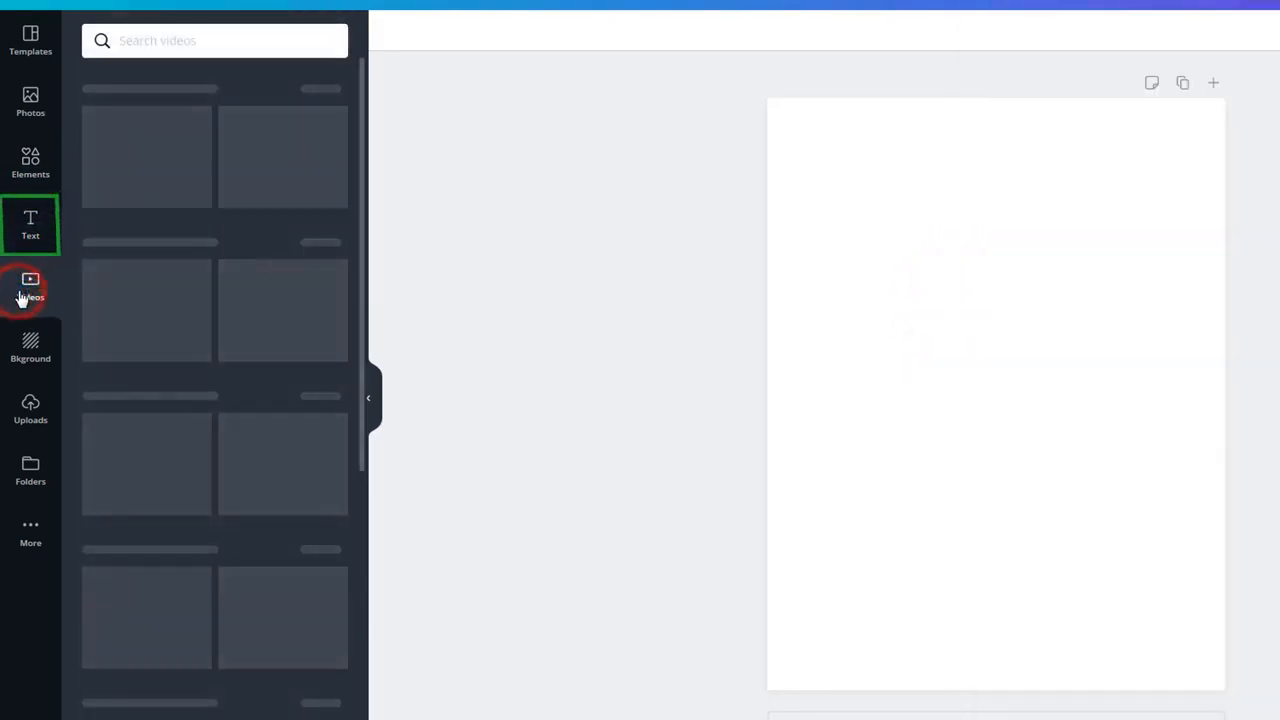
scroll(201, 282, "down", 6)
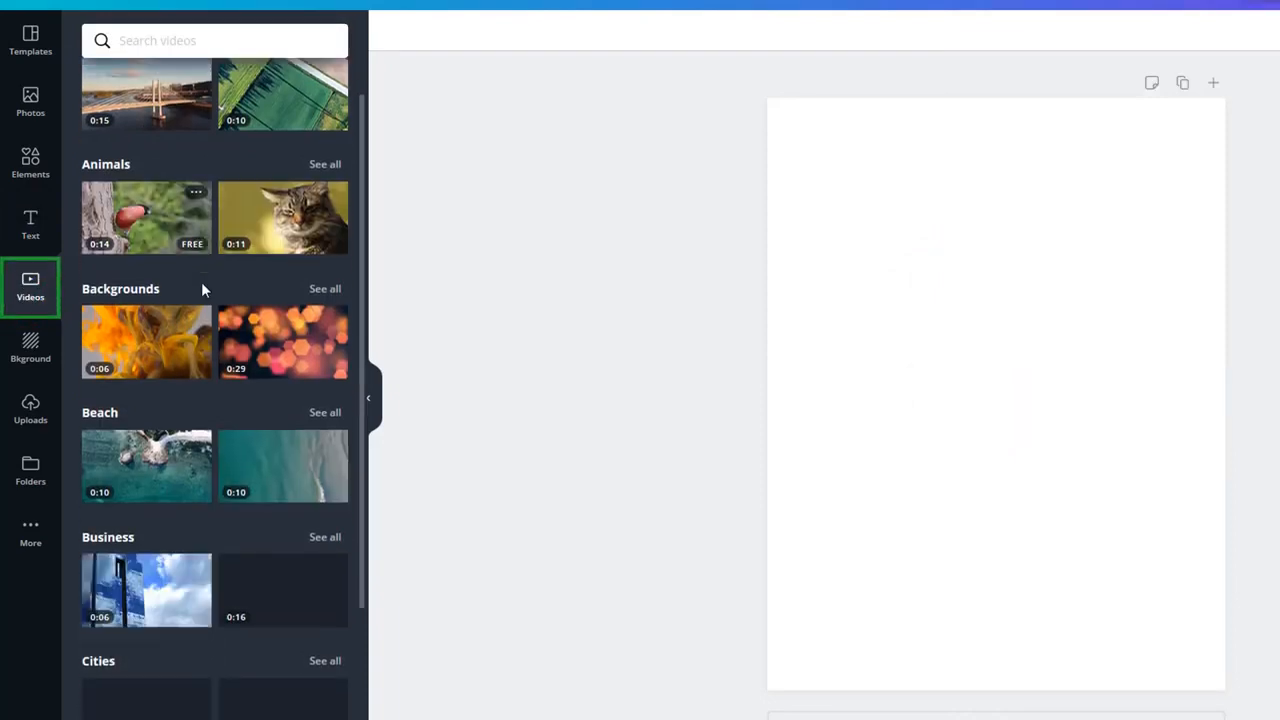
scroll(199, 287, "down", 8)
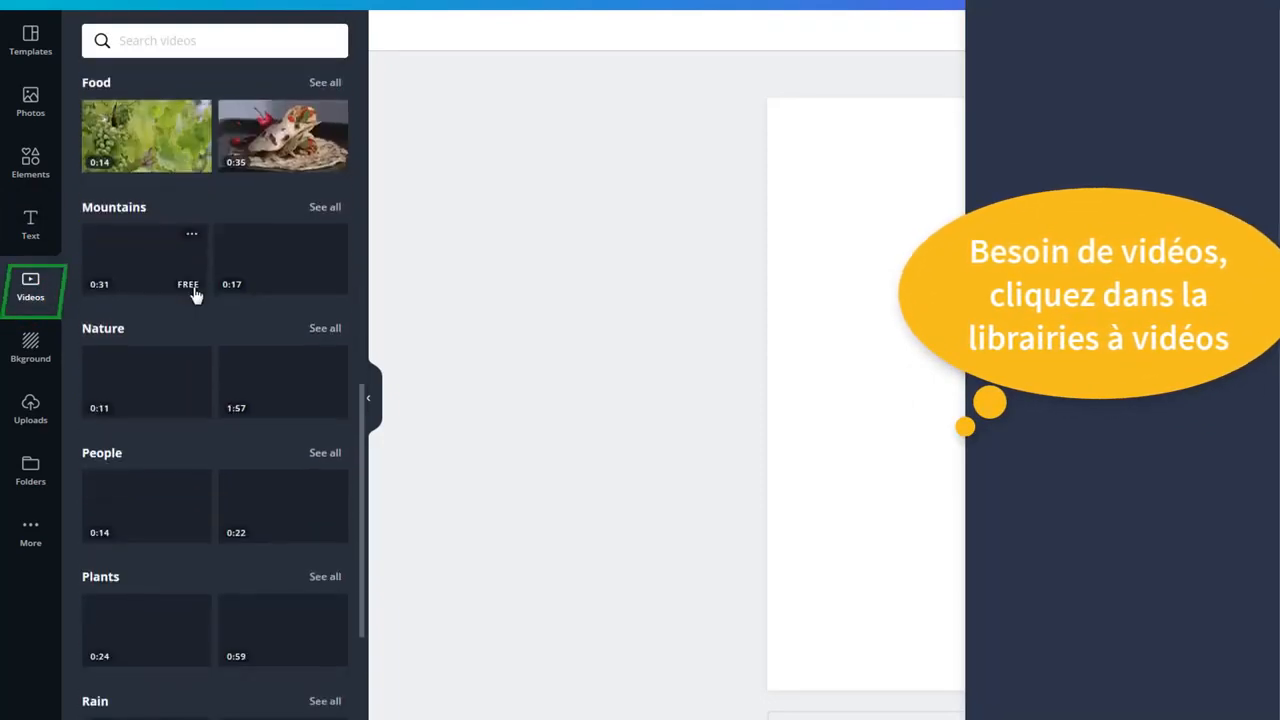
left_click(30, 345)
scroll(205, 285, "down", 10)
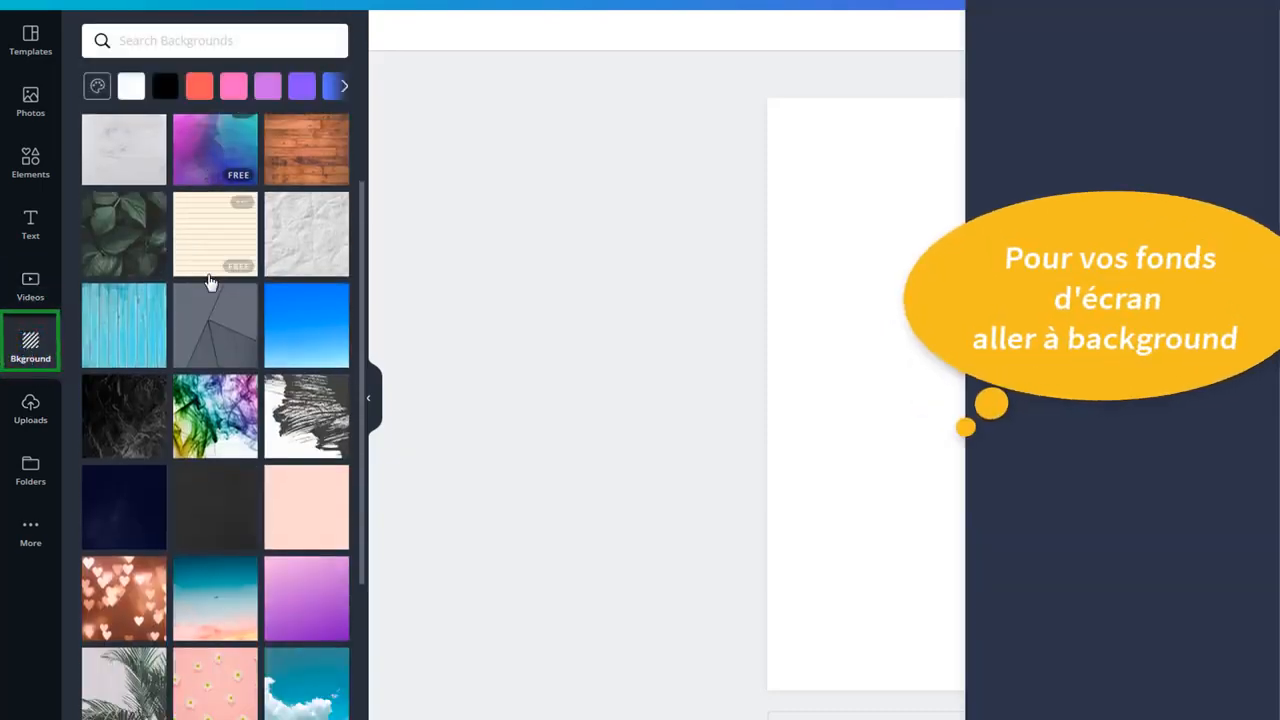
scroll(199, 295, "down", 4)
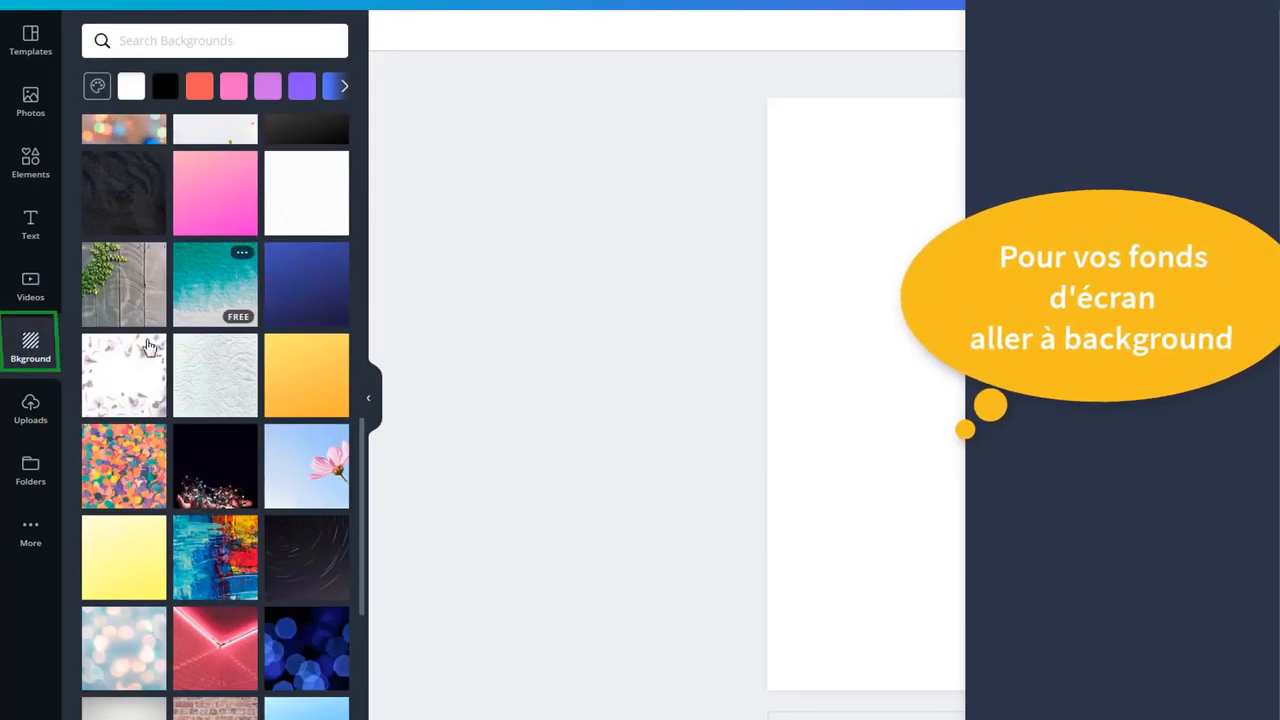
left_click(22, 408)
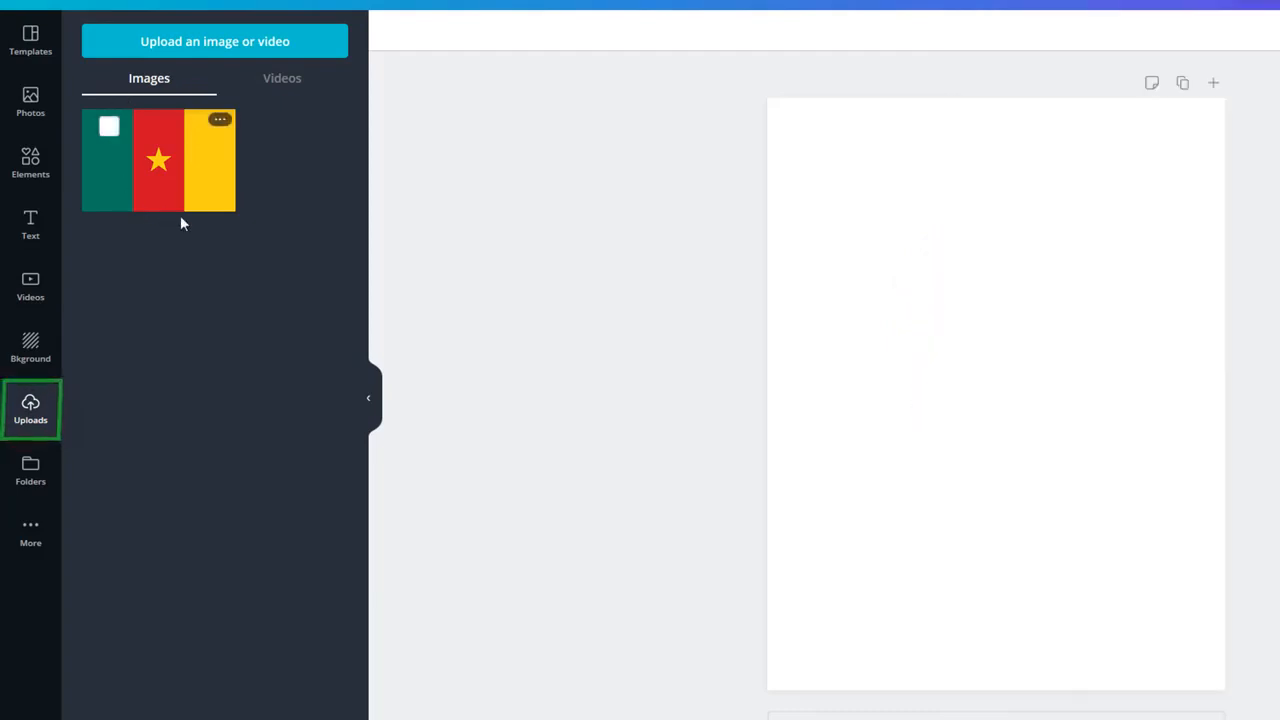
left_click(29, 476)
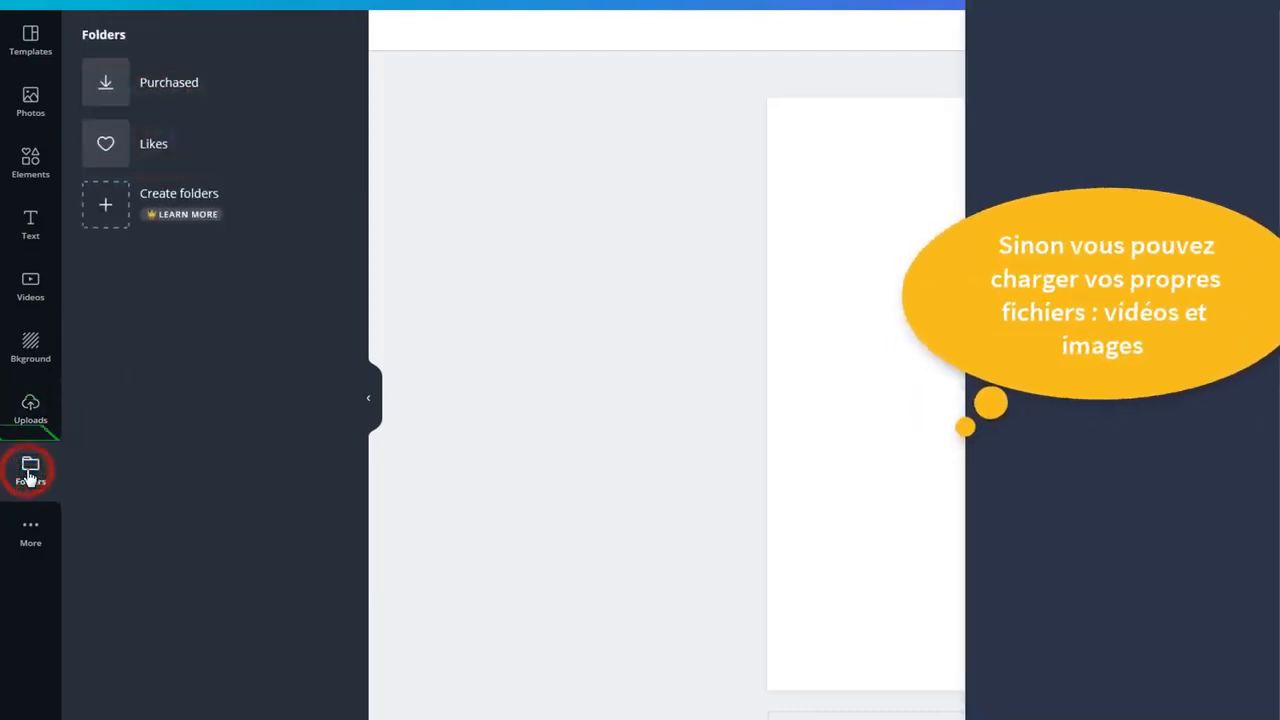
Step: Apply the Art Show Case event flyer template to the blank page
left_click(36, 44)
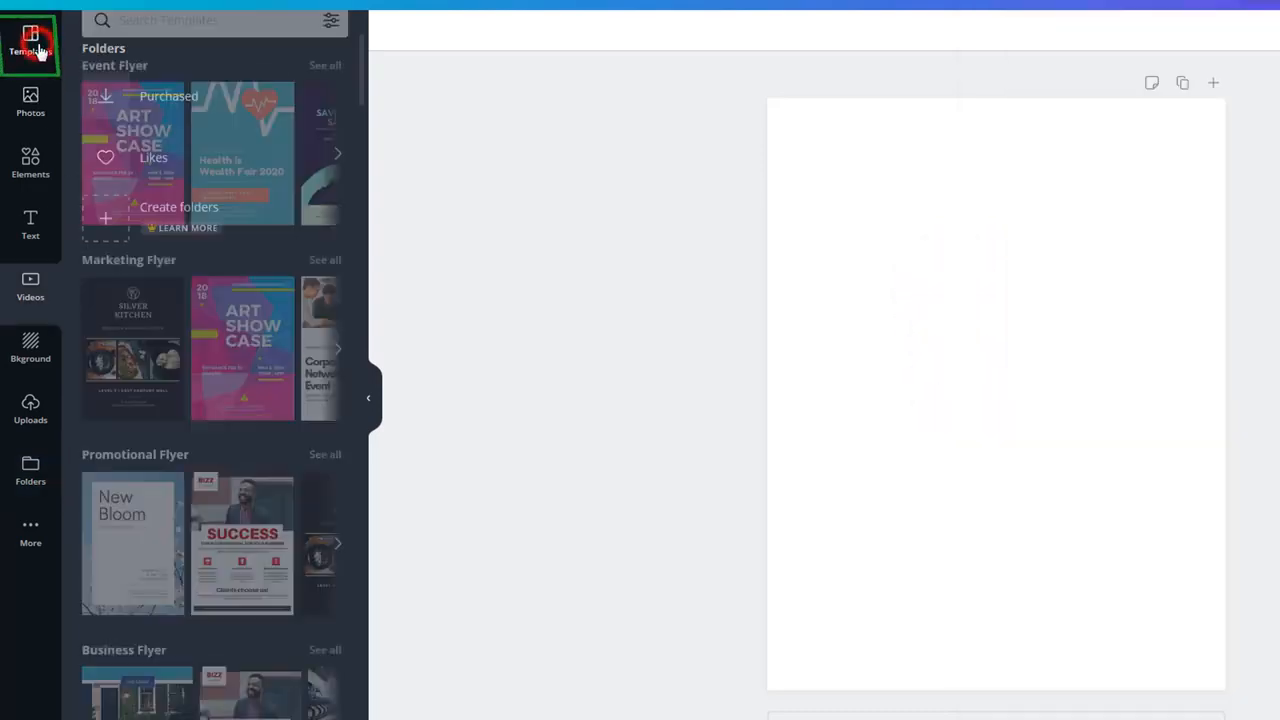
scroll(145, 355, "down", 4)
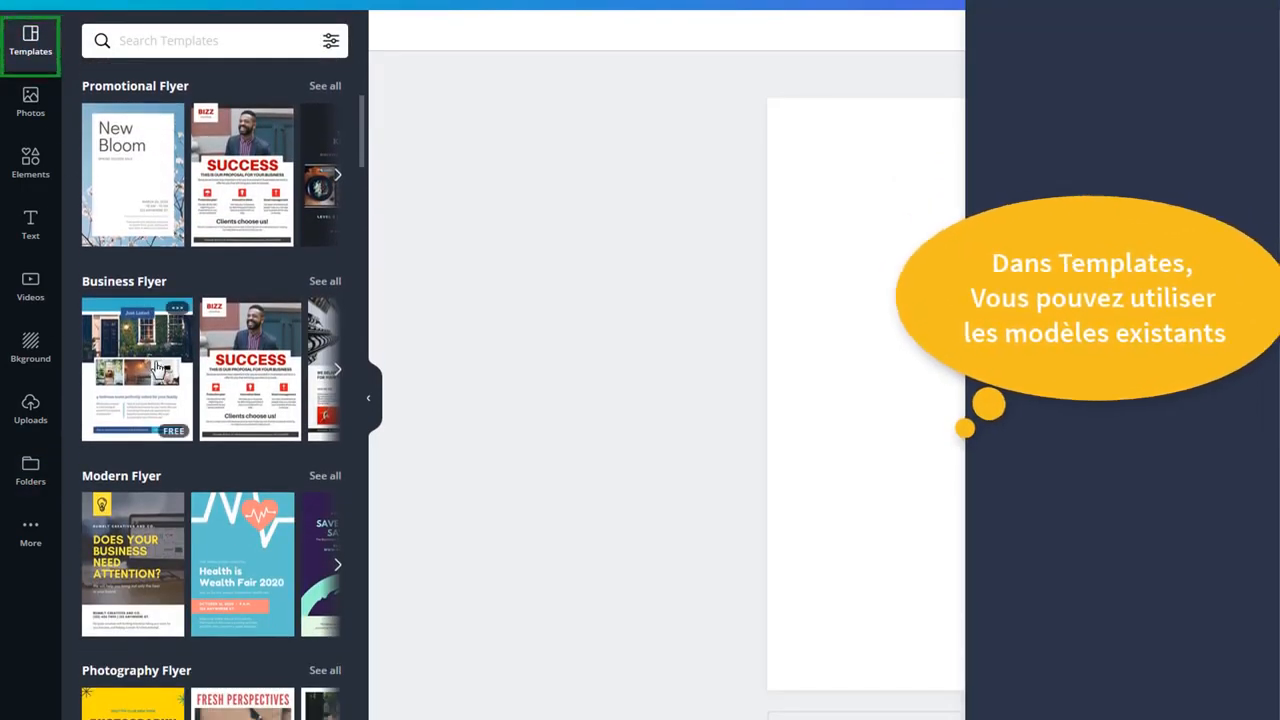
scroll(155, 366, "up", 4)
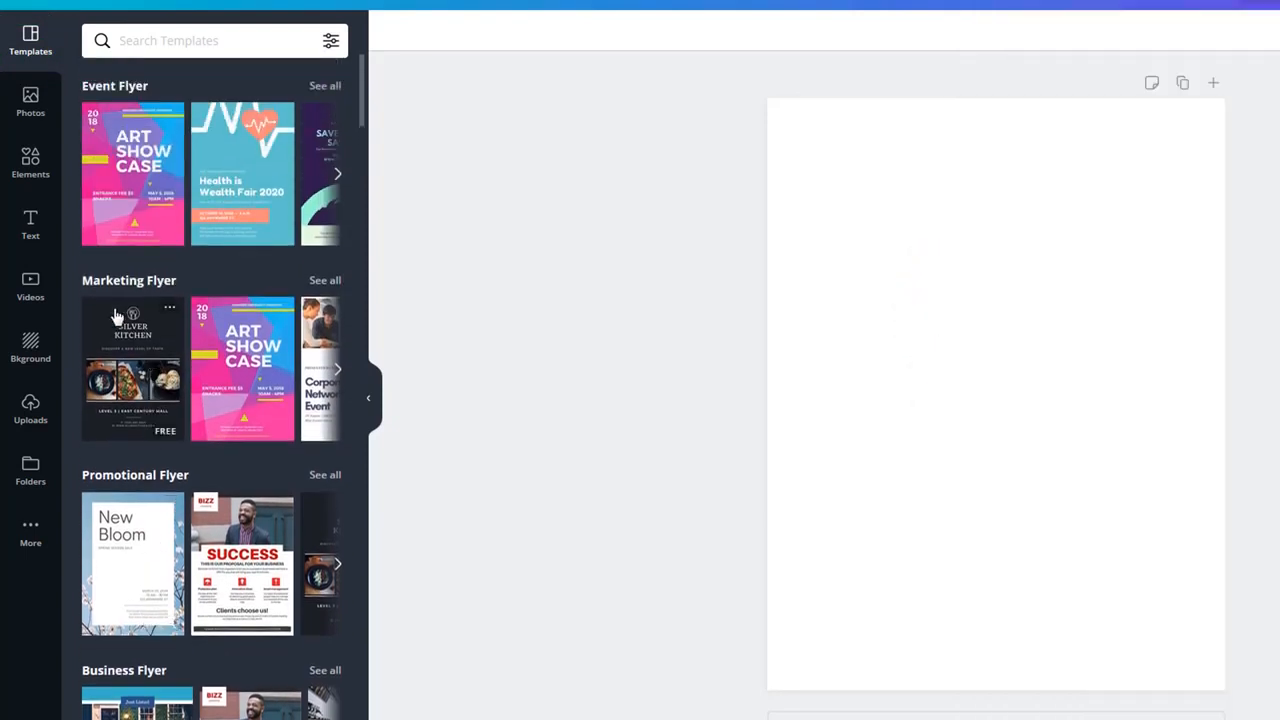
left_click(115, 180)
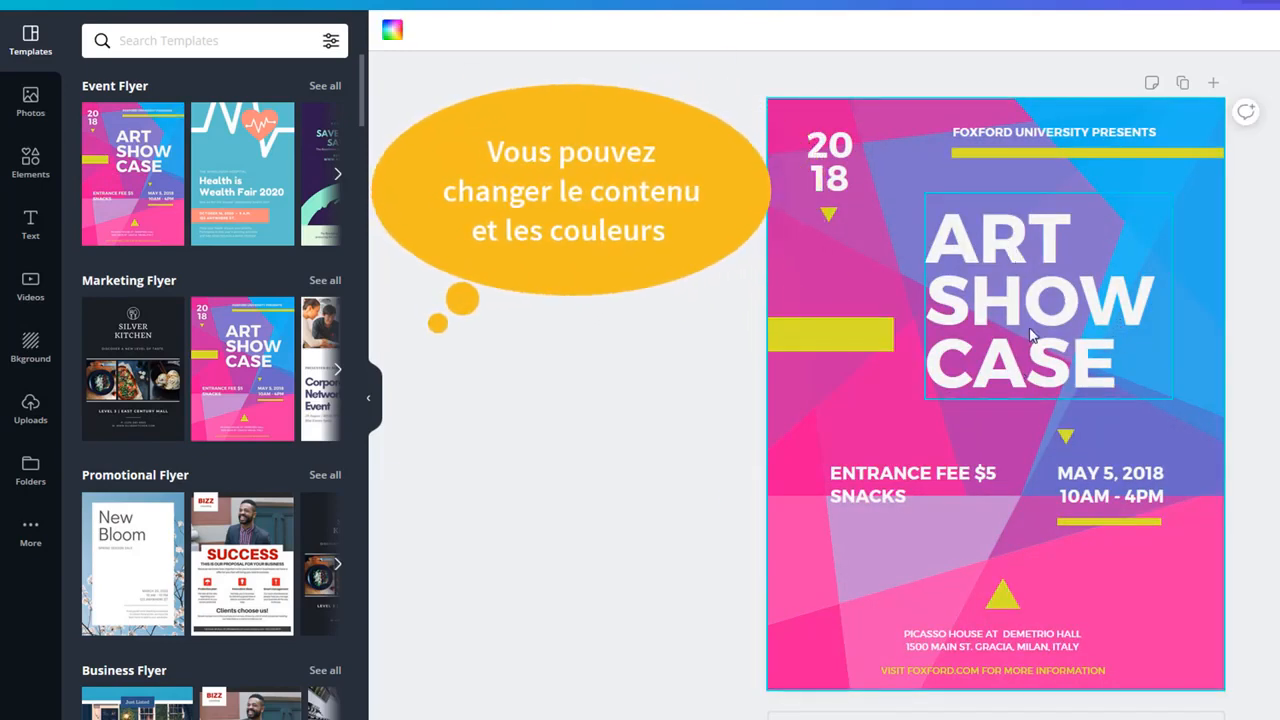
Step: Replace the ART SHOW CASE headline with 'YAFE 2020!' split over two lines
left_click(1031, 334)
left_click(1030, 330)
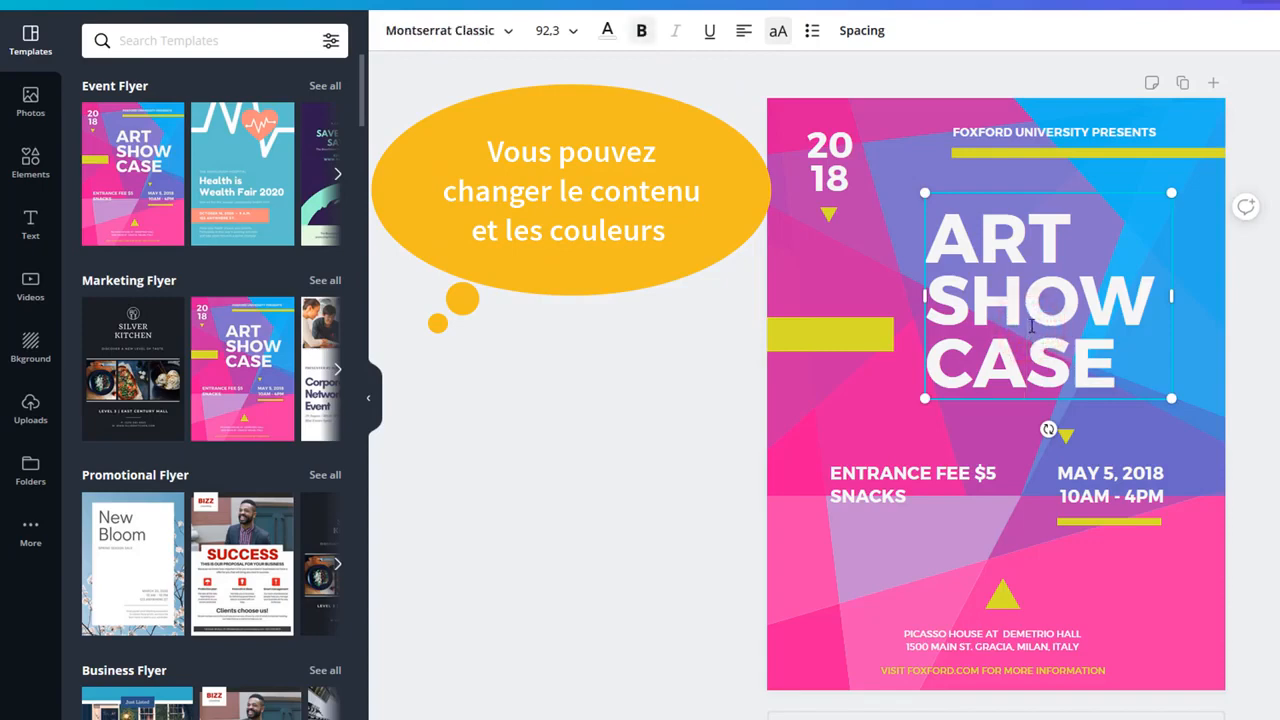
key("ctrl+a")
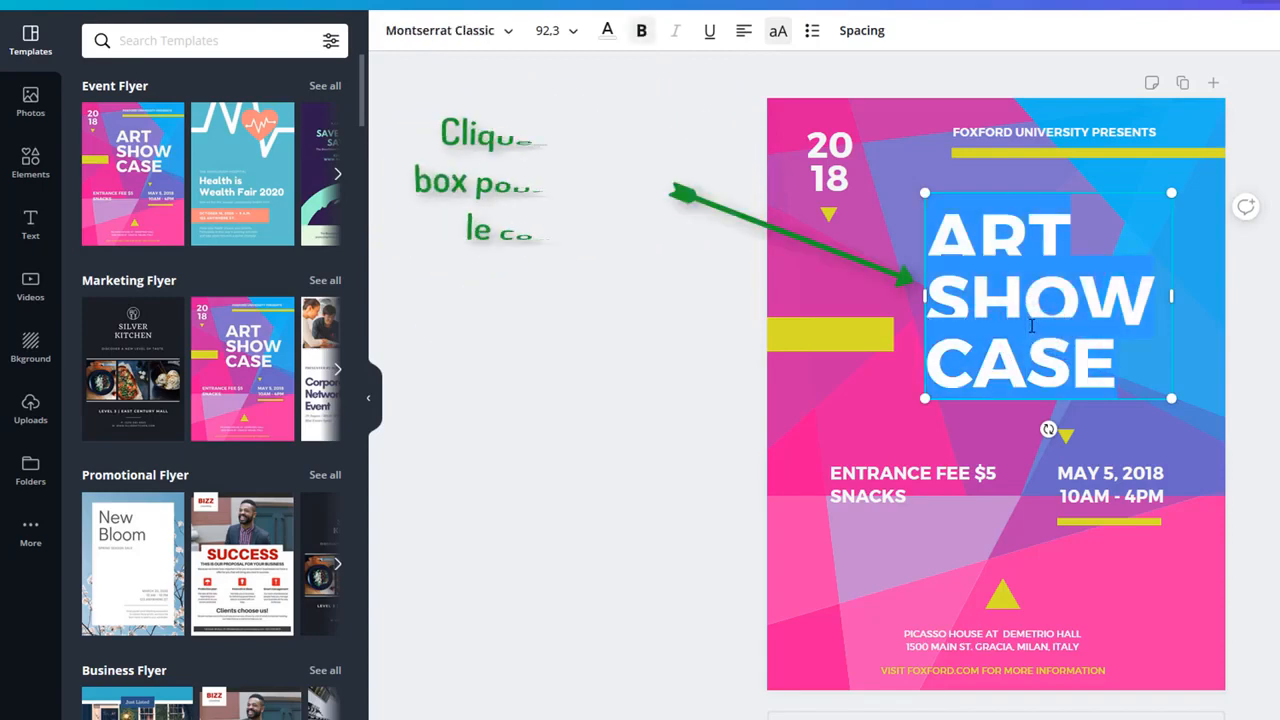
type("YAFE")
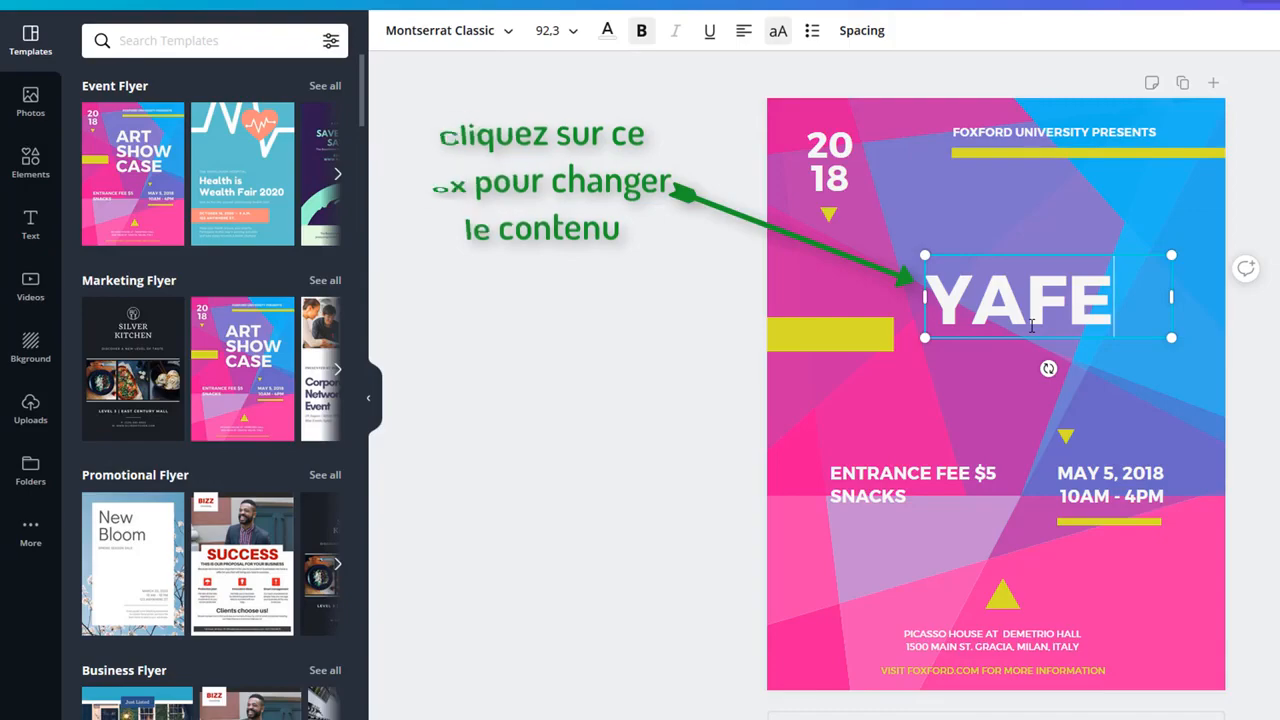
key("Return")
type("@)")
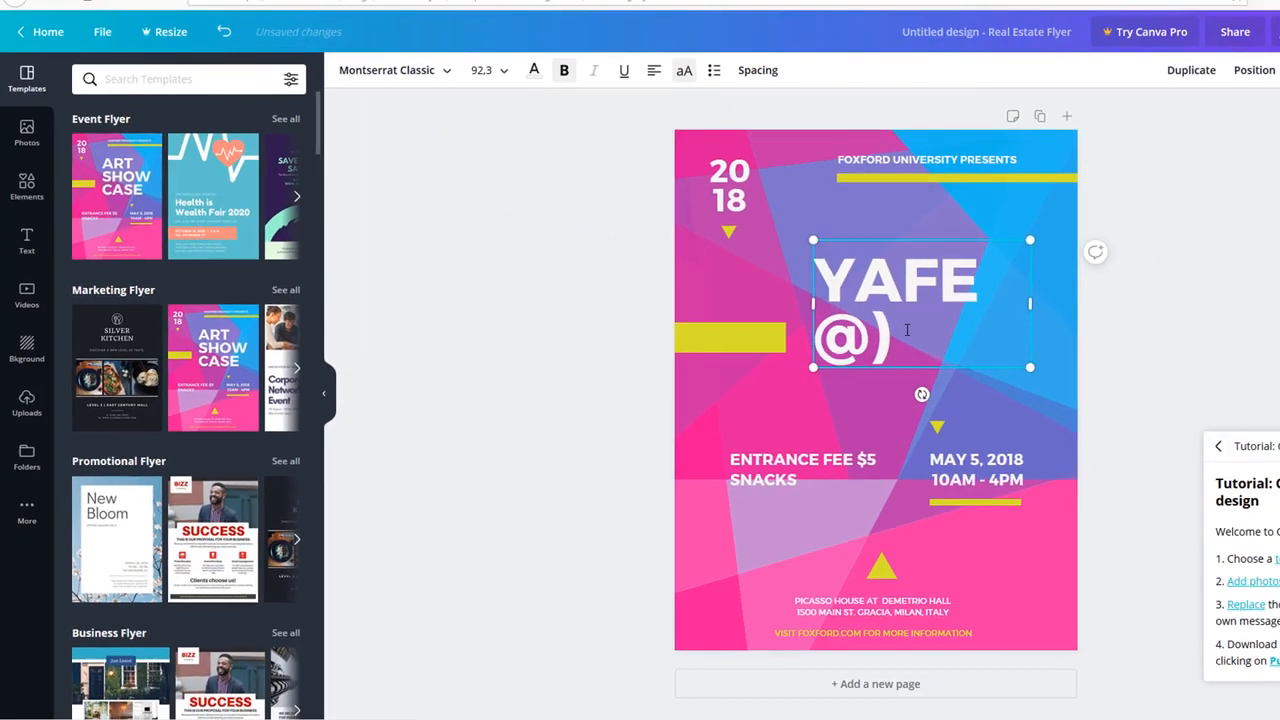
key("BackSpace")
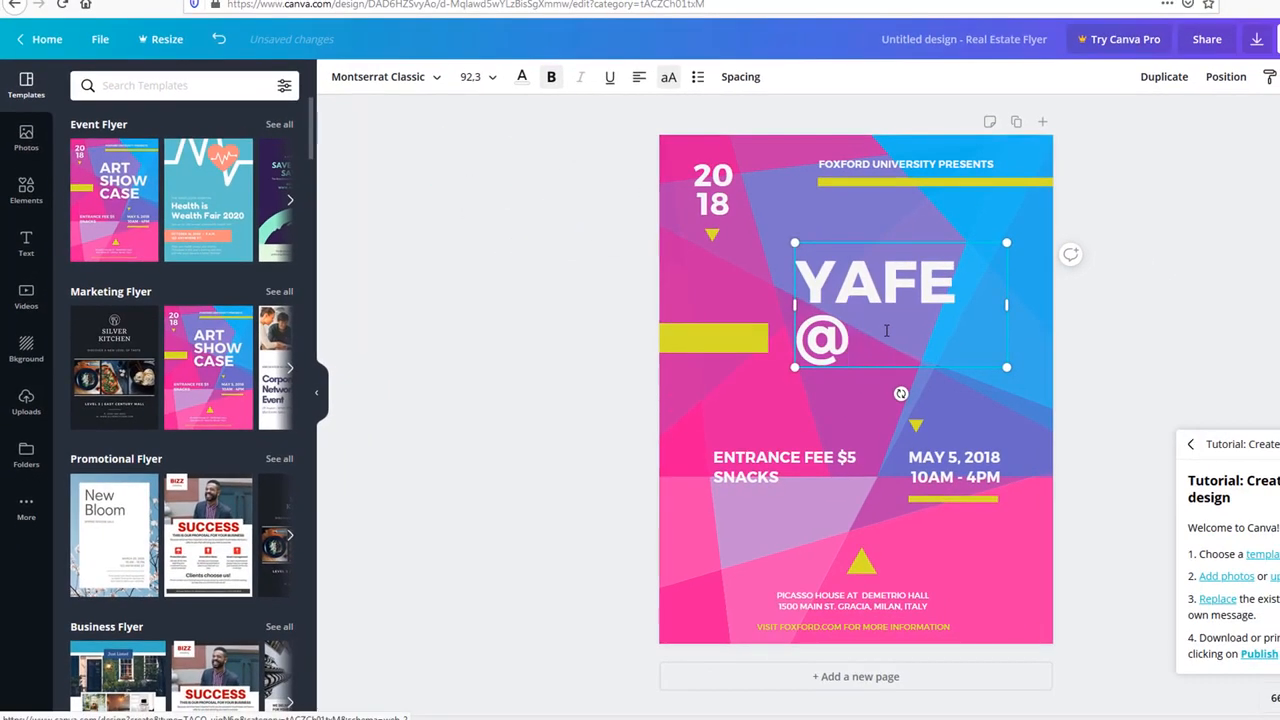
type("020!")
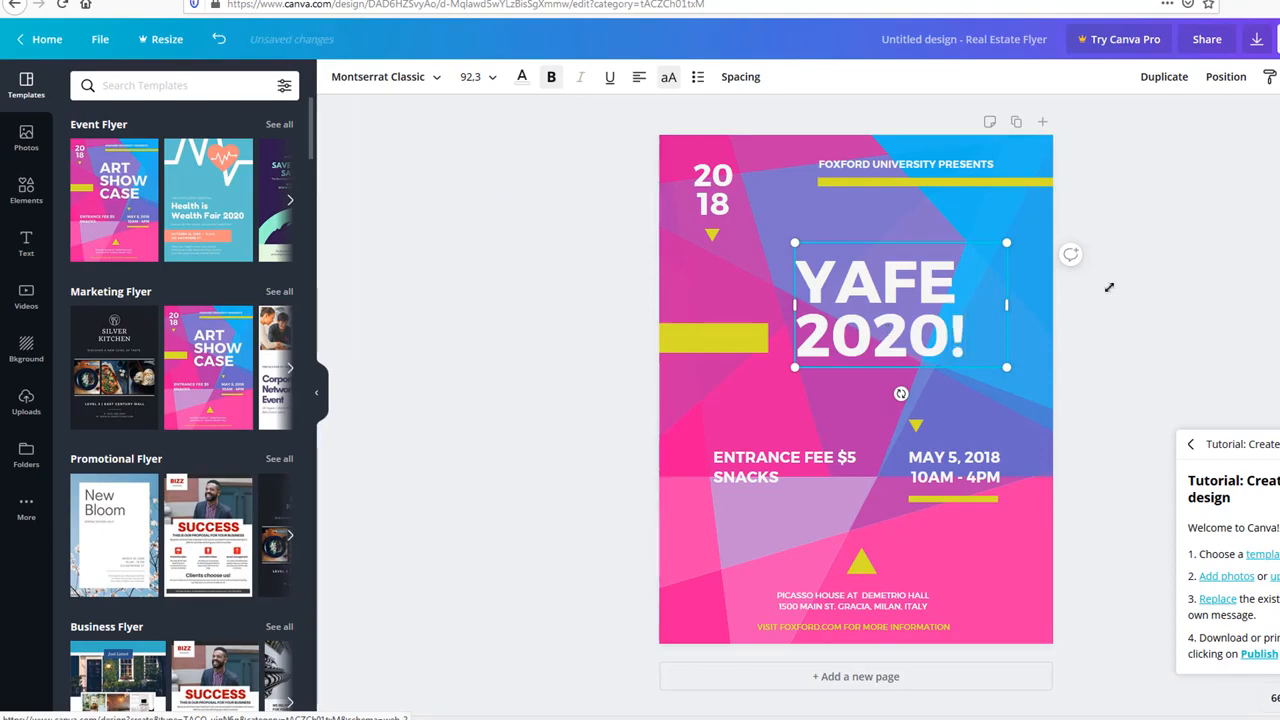
left_click(1099, 360)
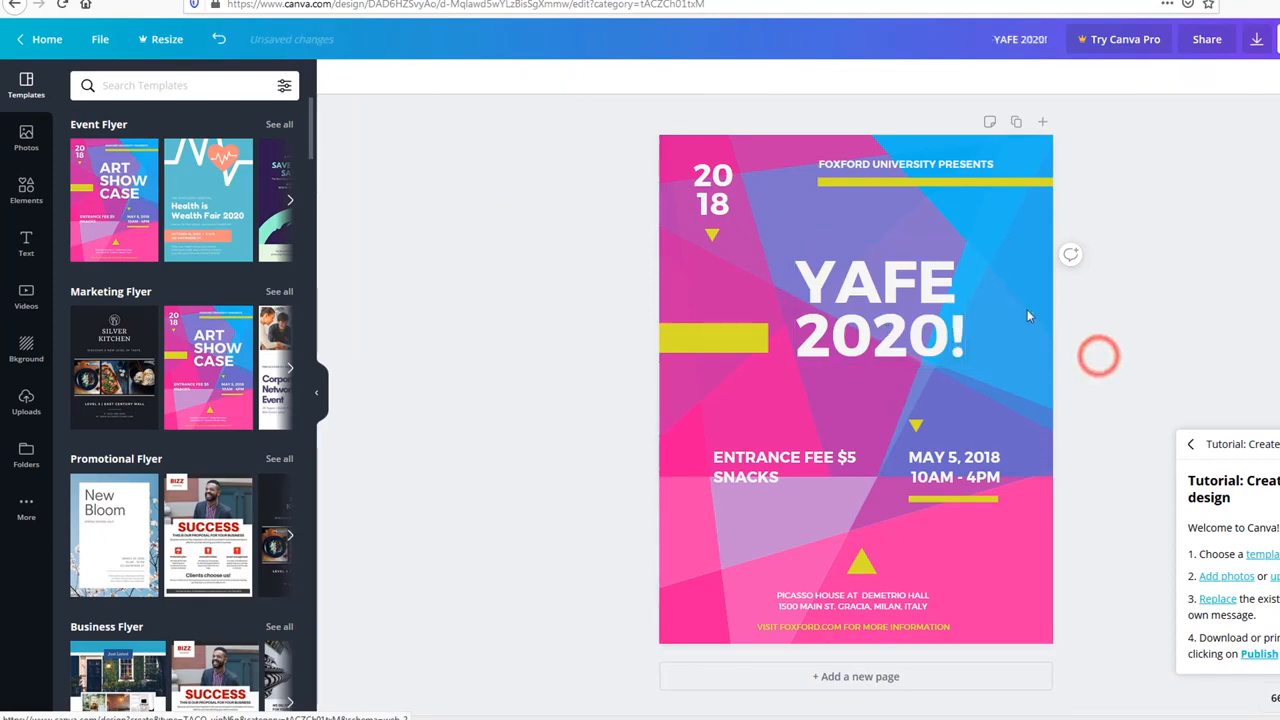
Step: Change the top-left corner year from 2018 to 2020, then check the other text boxes
left_click(705, 198)
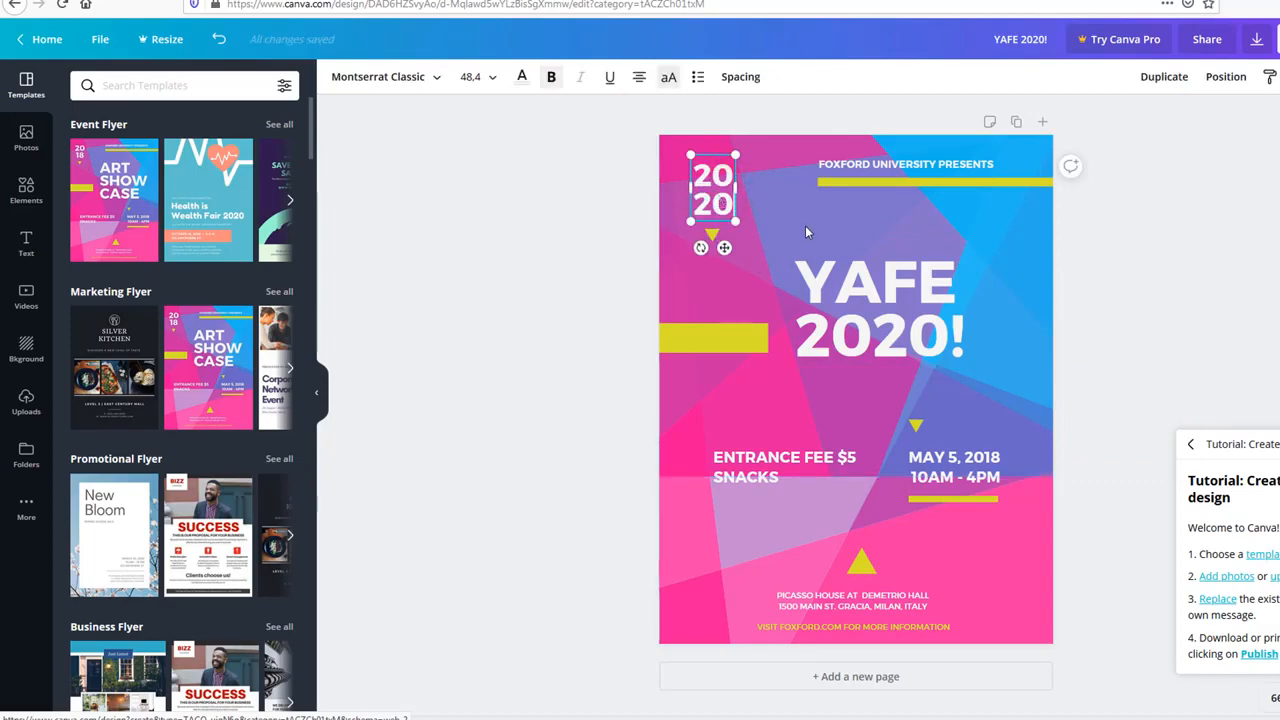
left_click(945, 457)
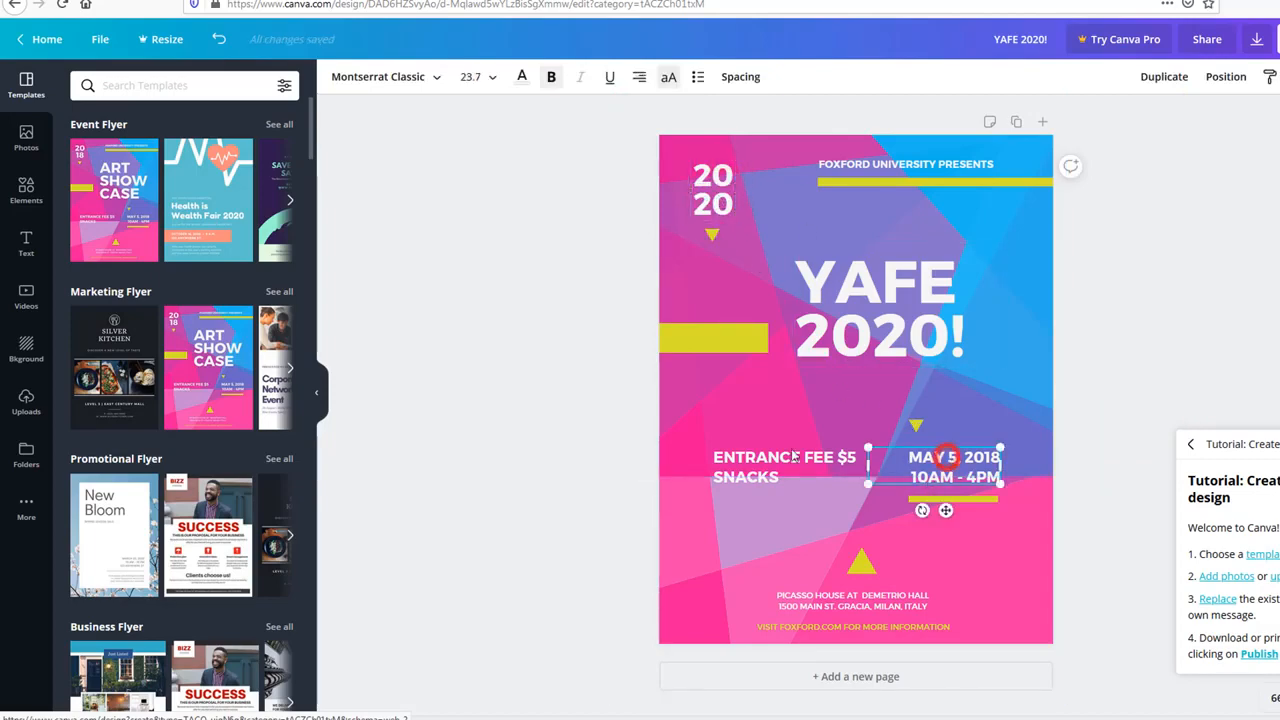
left_click(758, 445)
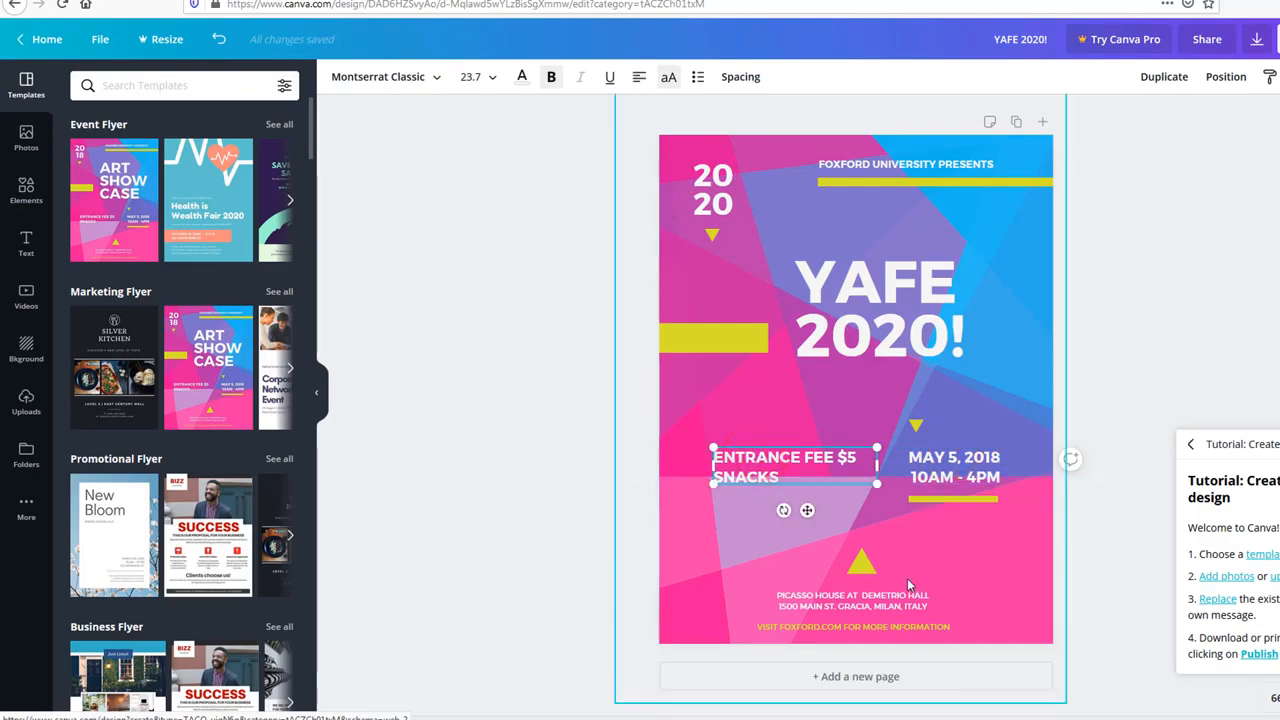
left_click(905, 160)
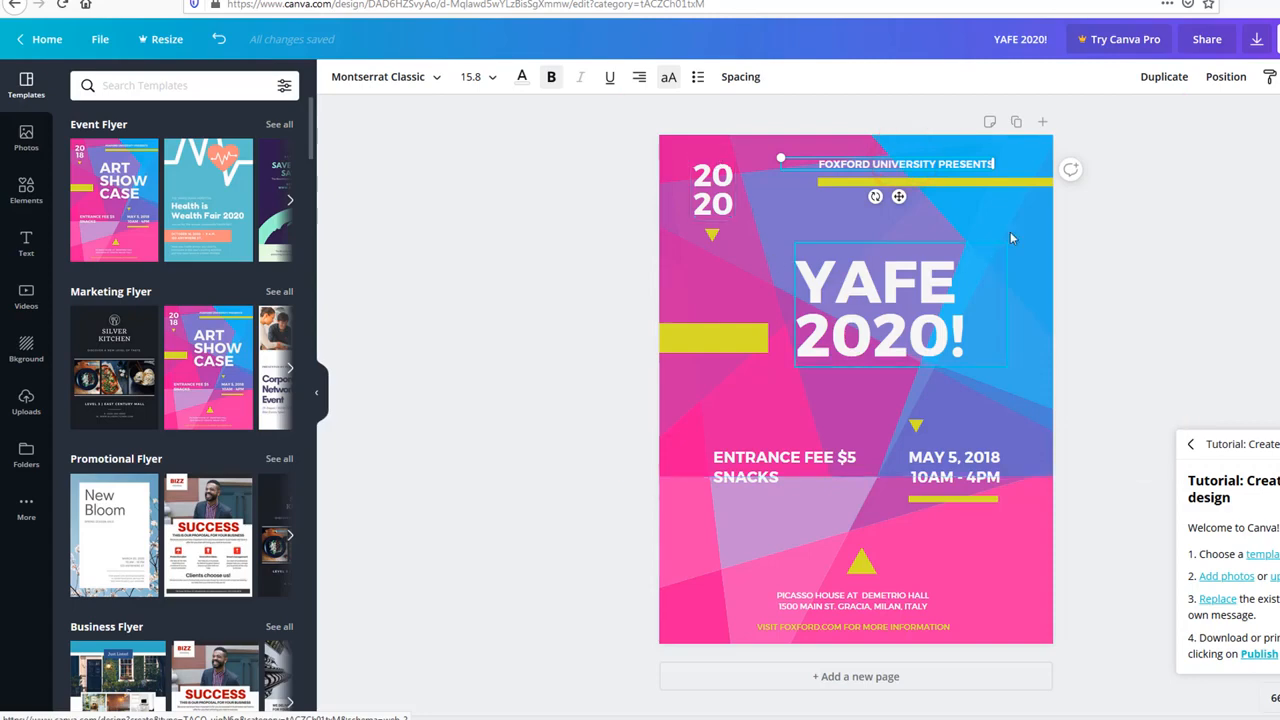
left_click(730, 152)
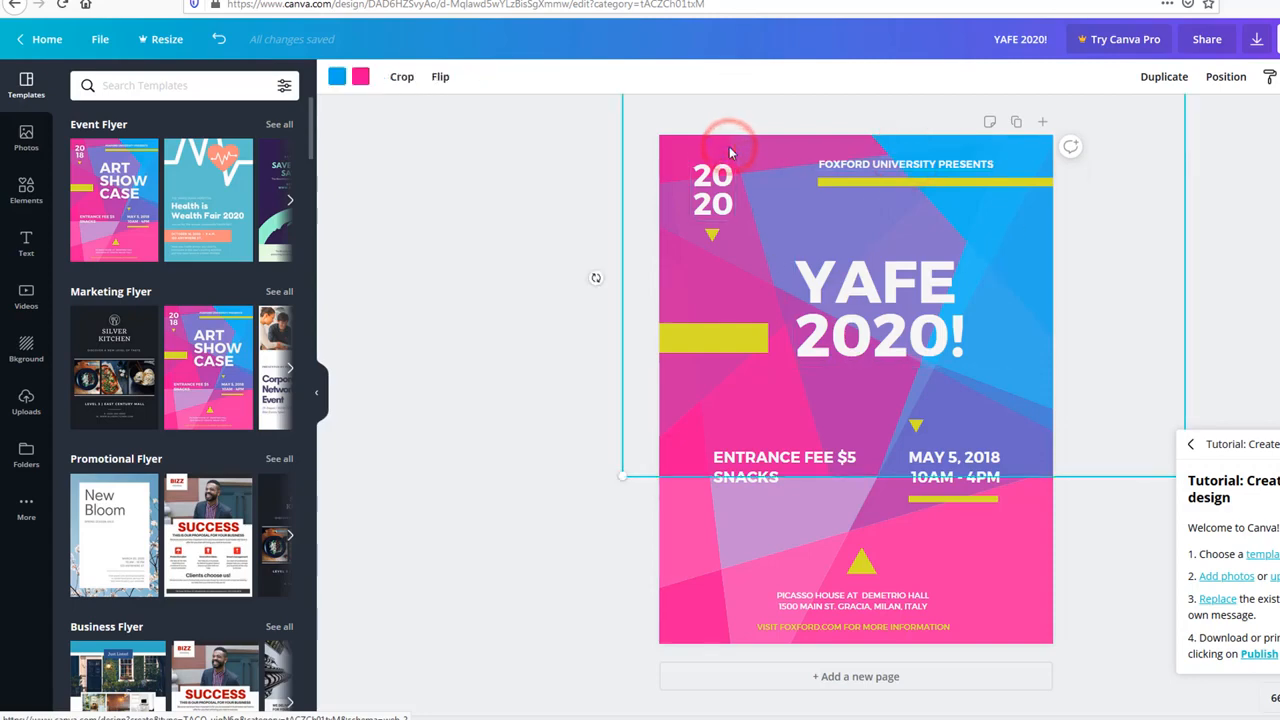
Step: Recolour the upper pink shapes lime and the blue areas dark blue
left_click(363, 84)
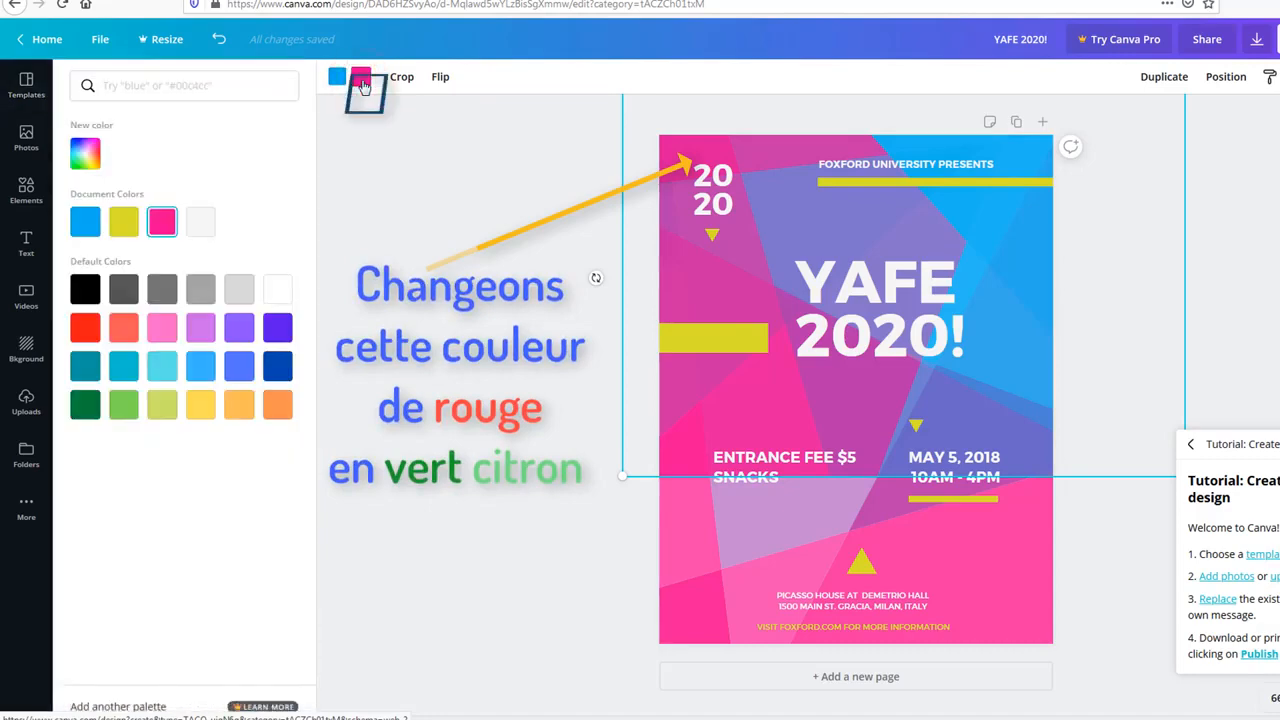
left_click(124, 224)
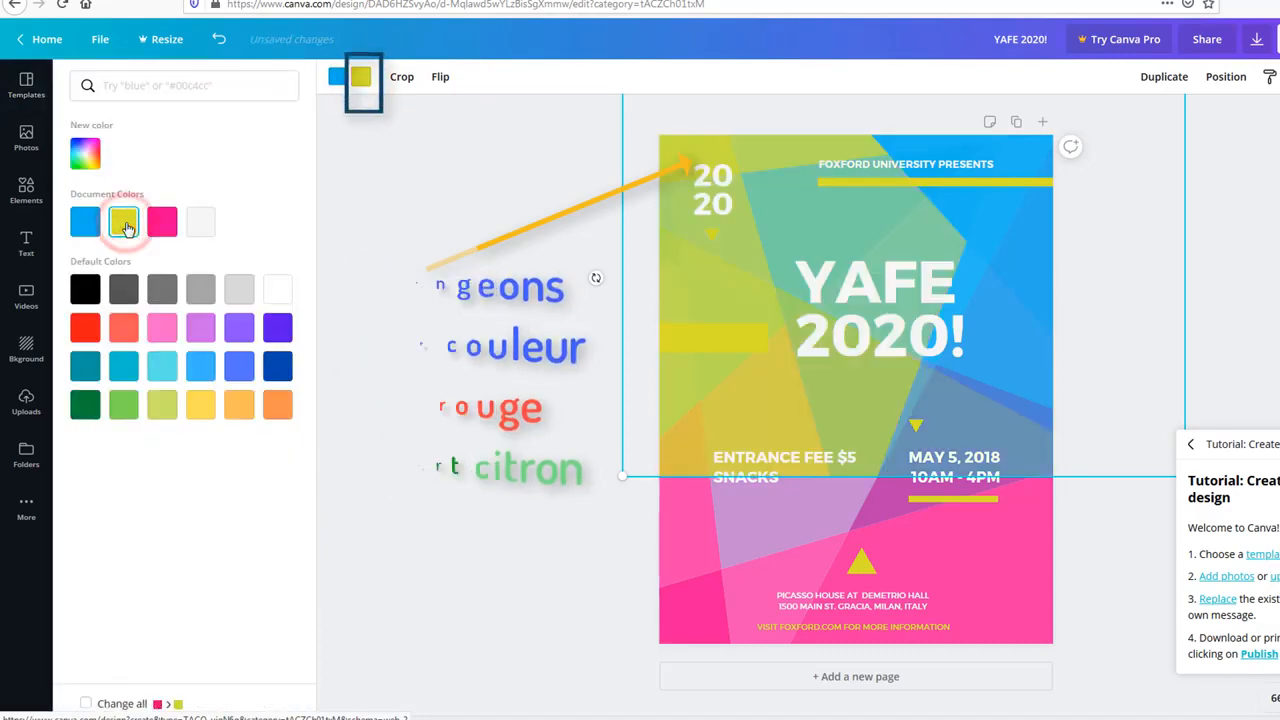
left_click(339, 86)
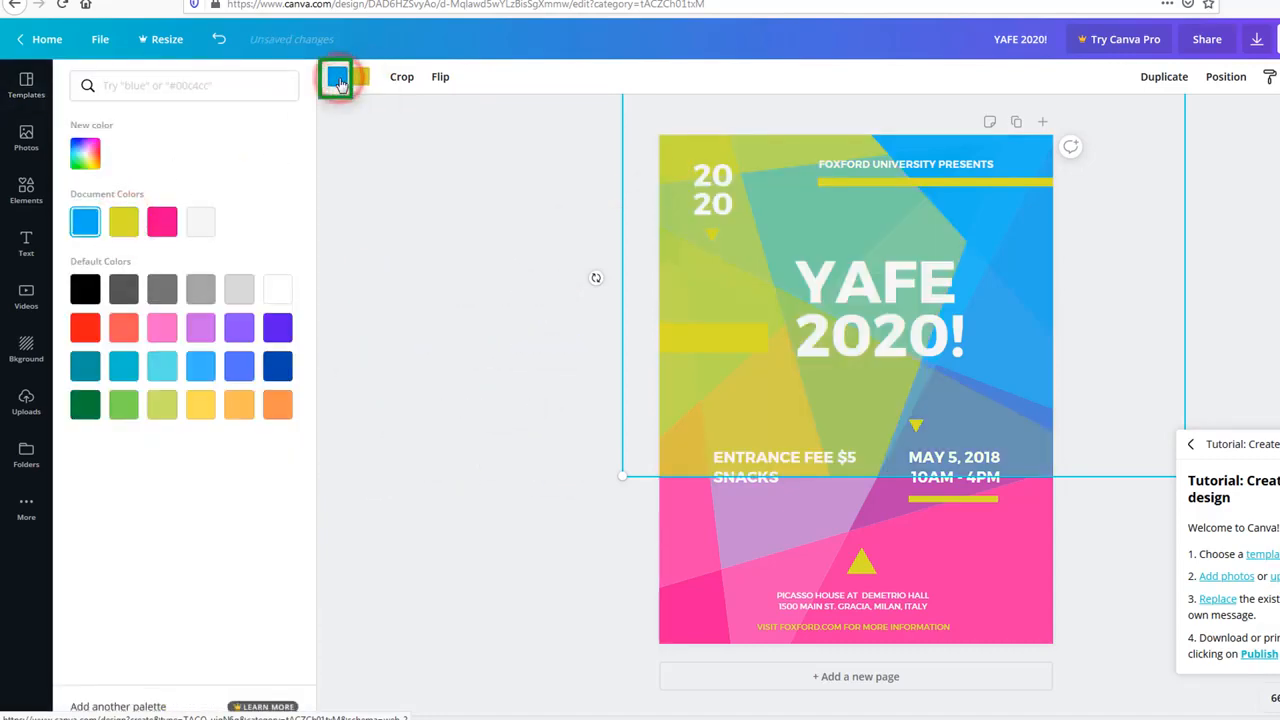
left_click(280, 366)
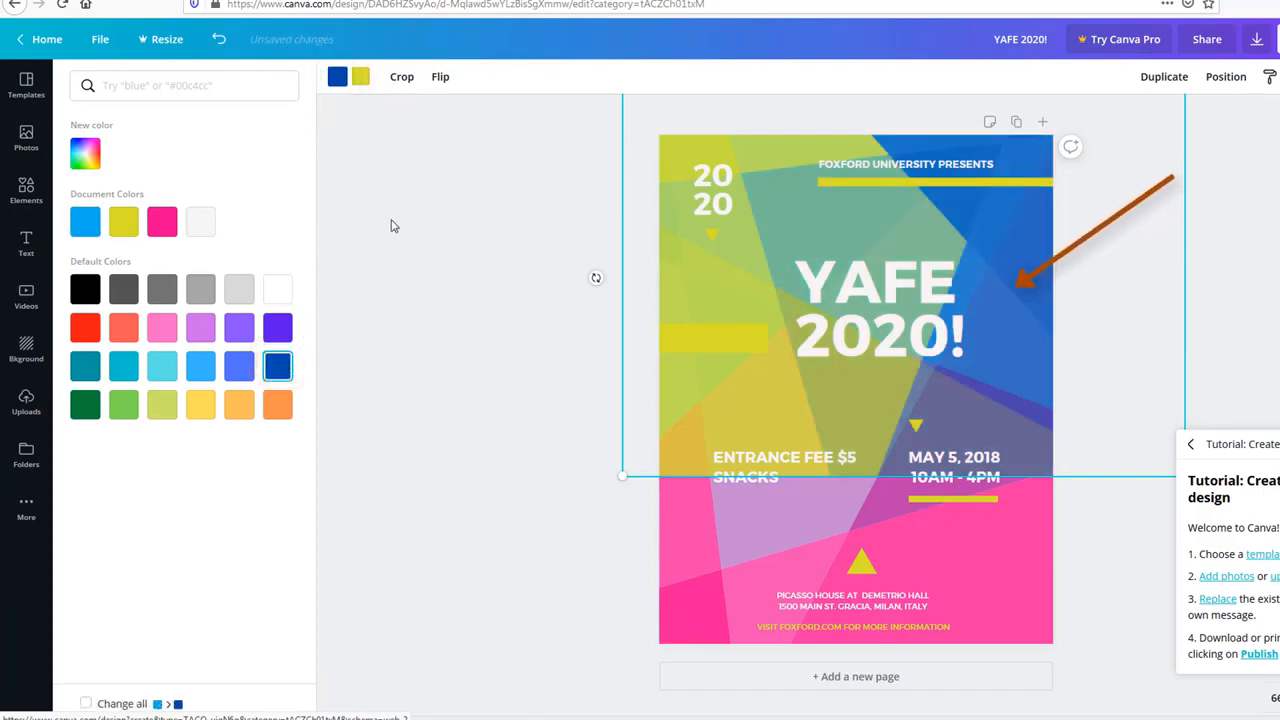
Step: Turn the lower pink background section purple and the light-blue areas red
left_click(997, 544)
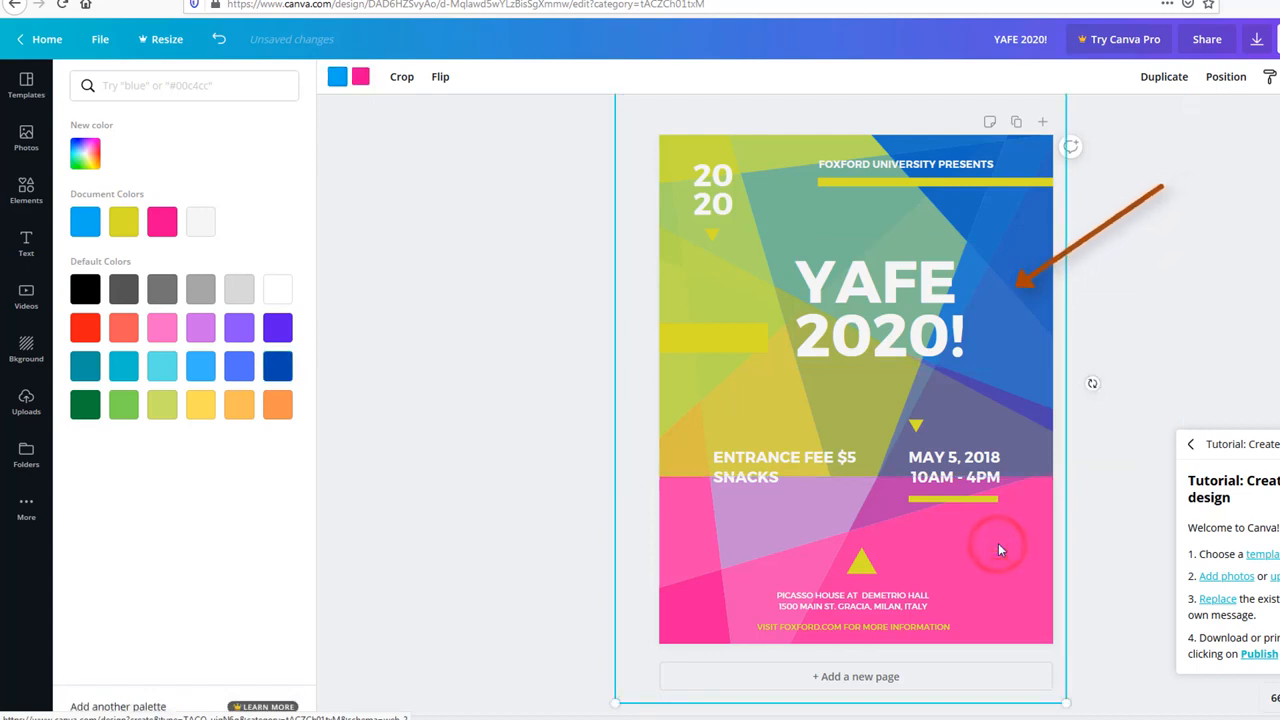
left_click(423, 459)
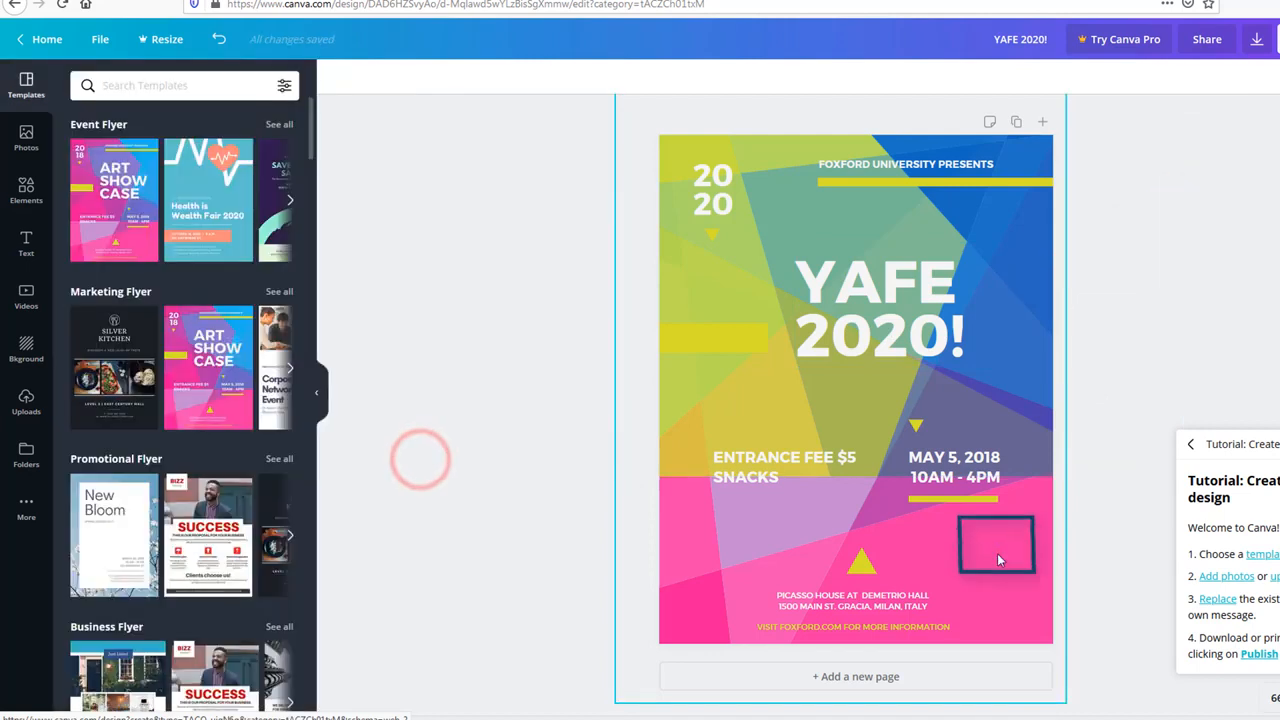
left_click(997, 553)
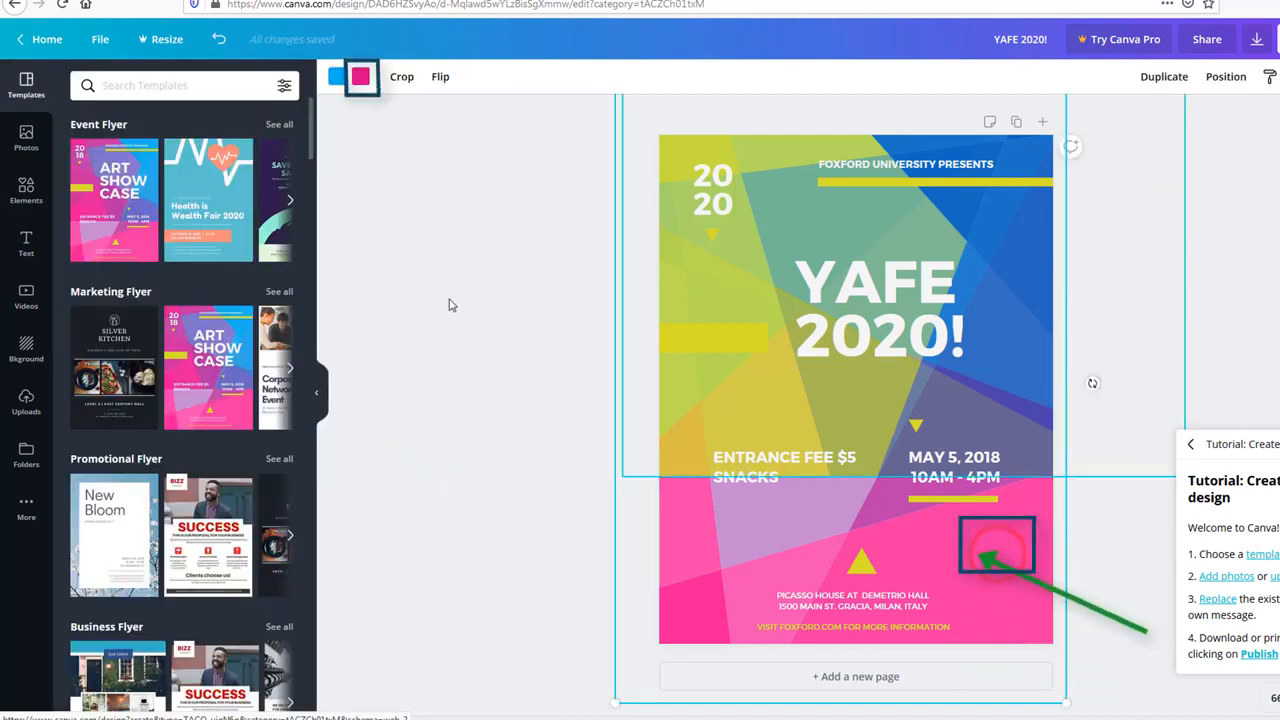
left_click(360, 80)
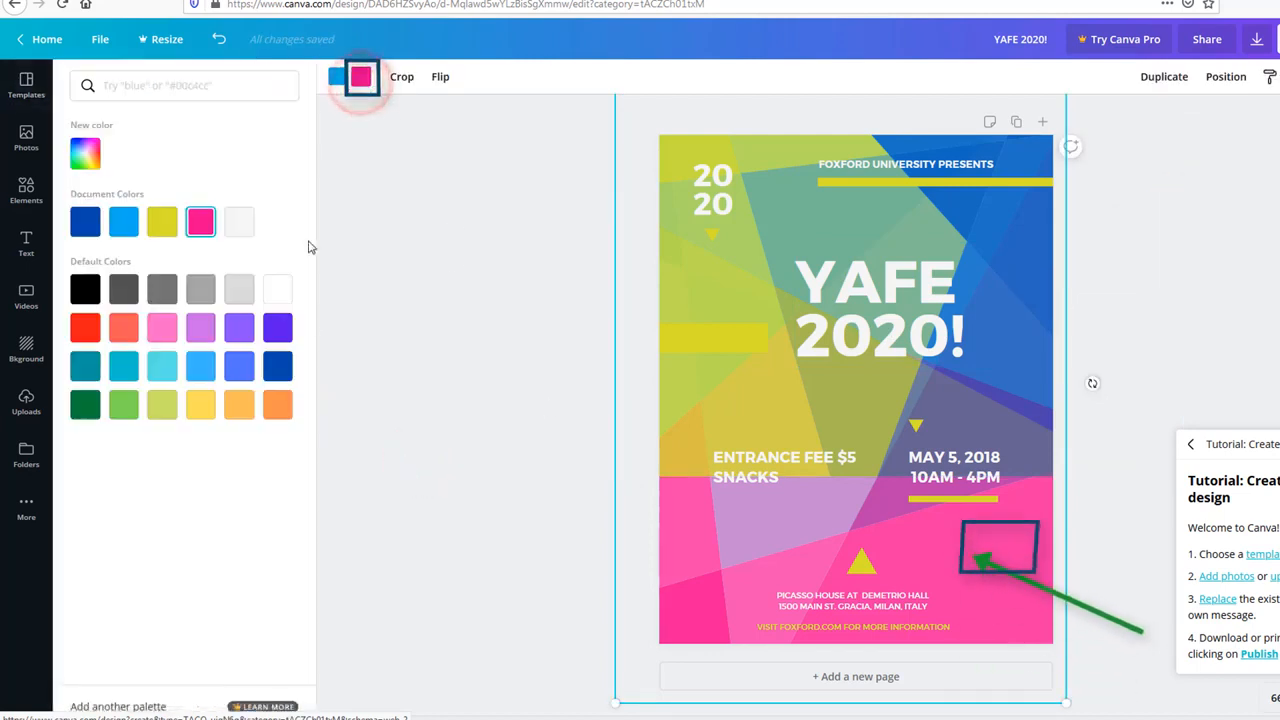
left_click(278, 330)
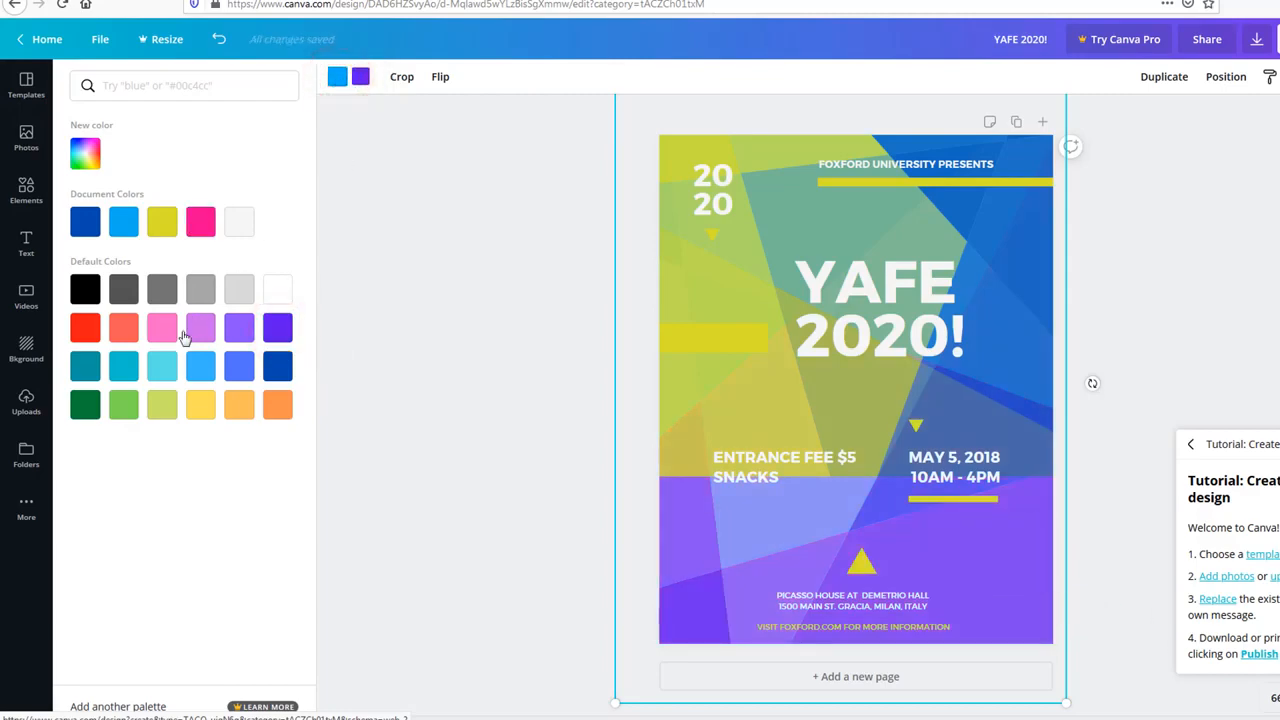
left_click(86, 328)
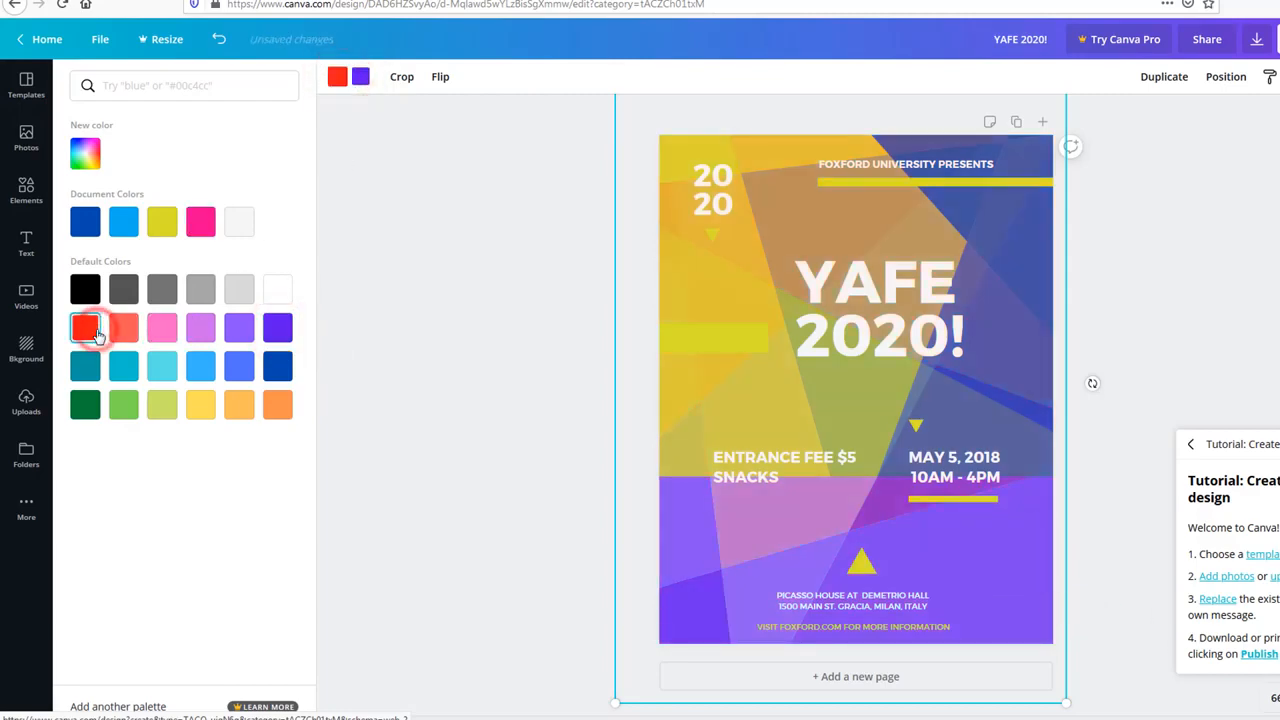
left_click(527, 358)
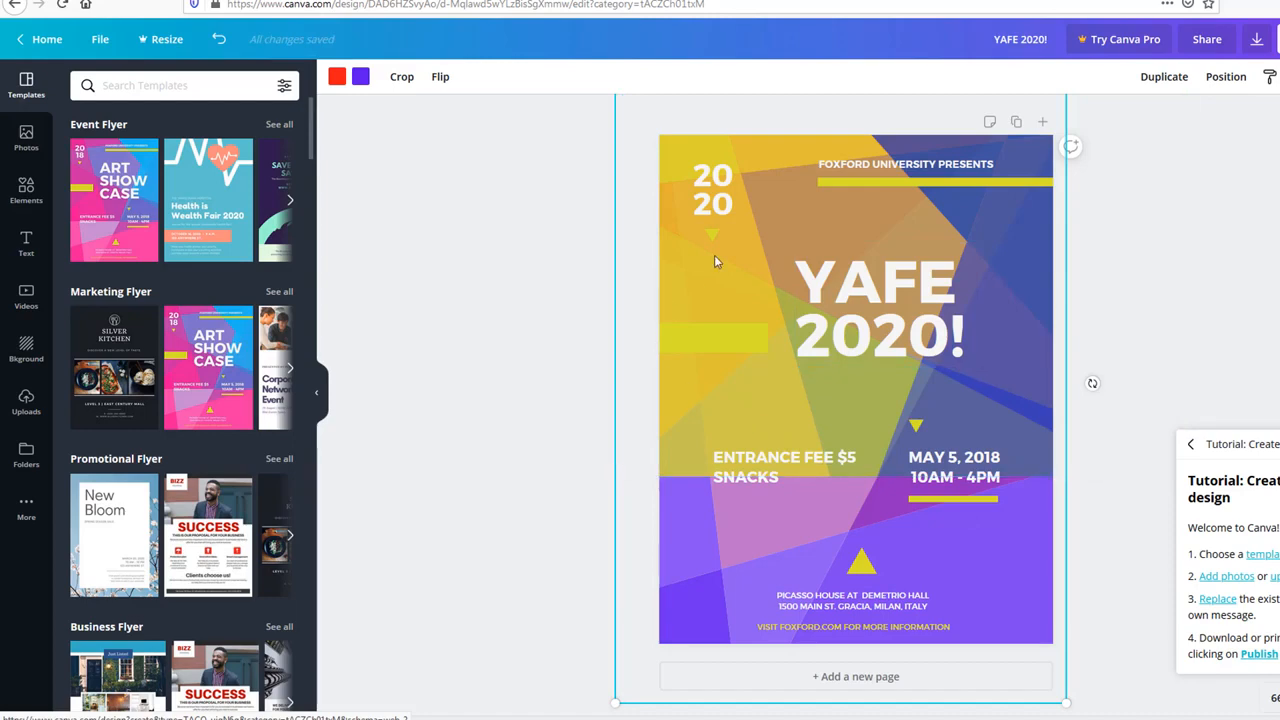
left_click(556, 280)
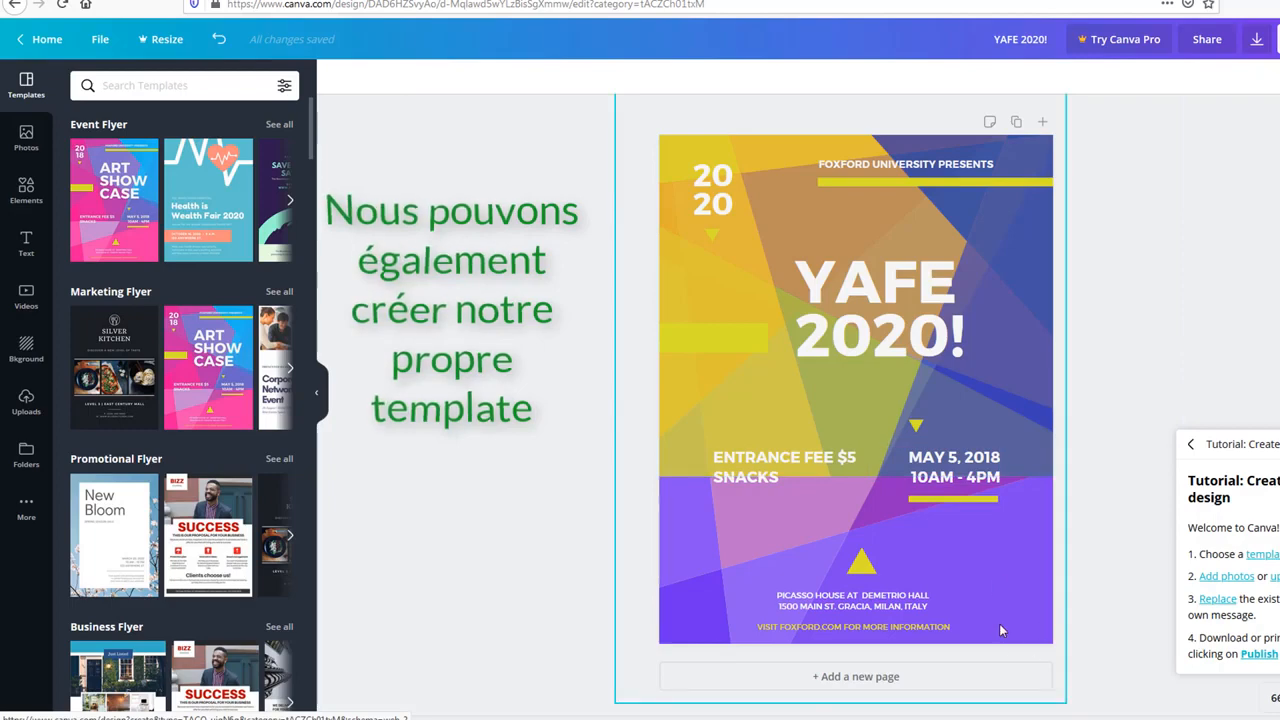
Step: Add a blank second page and fill its background with solid light green
left_click(1208, 390)
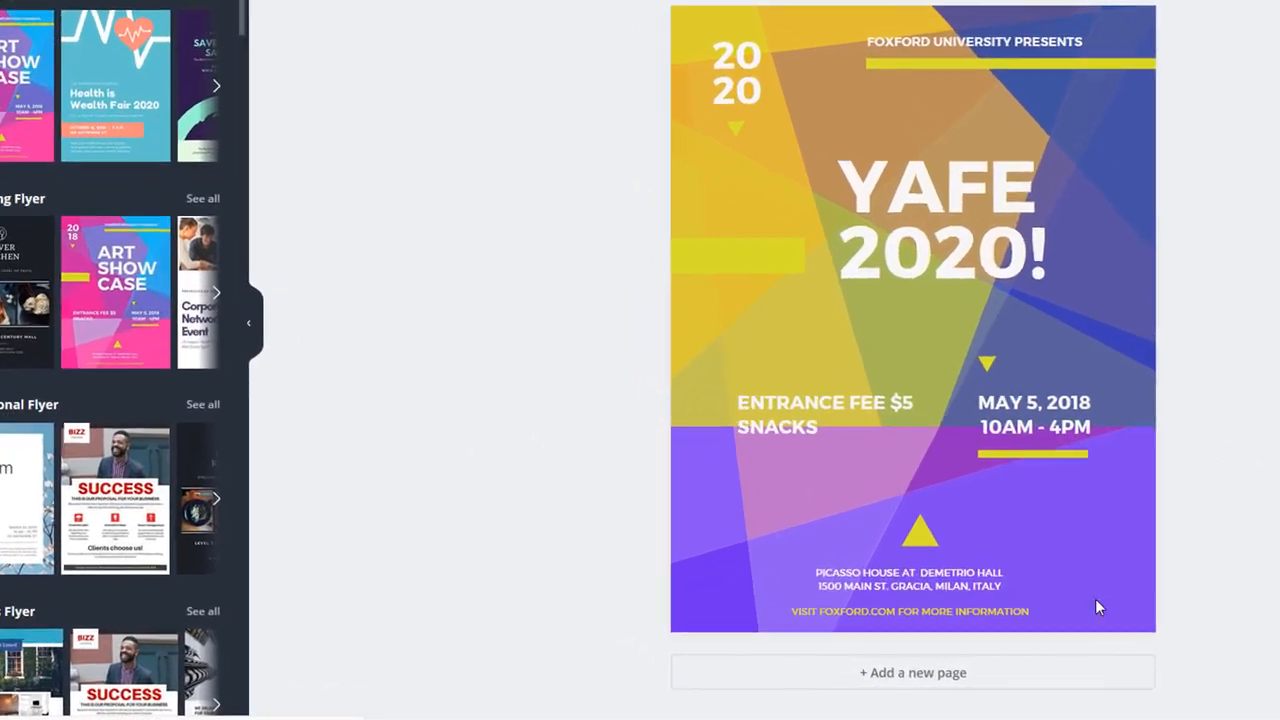
left_click(941, 680)
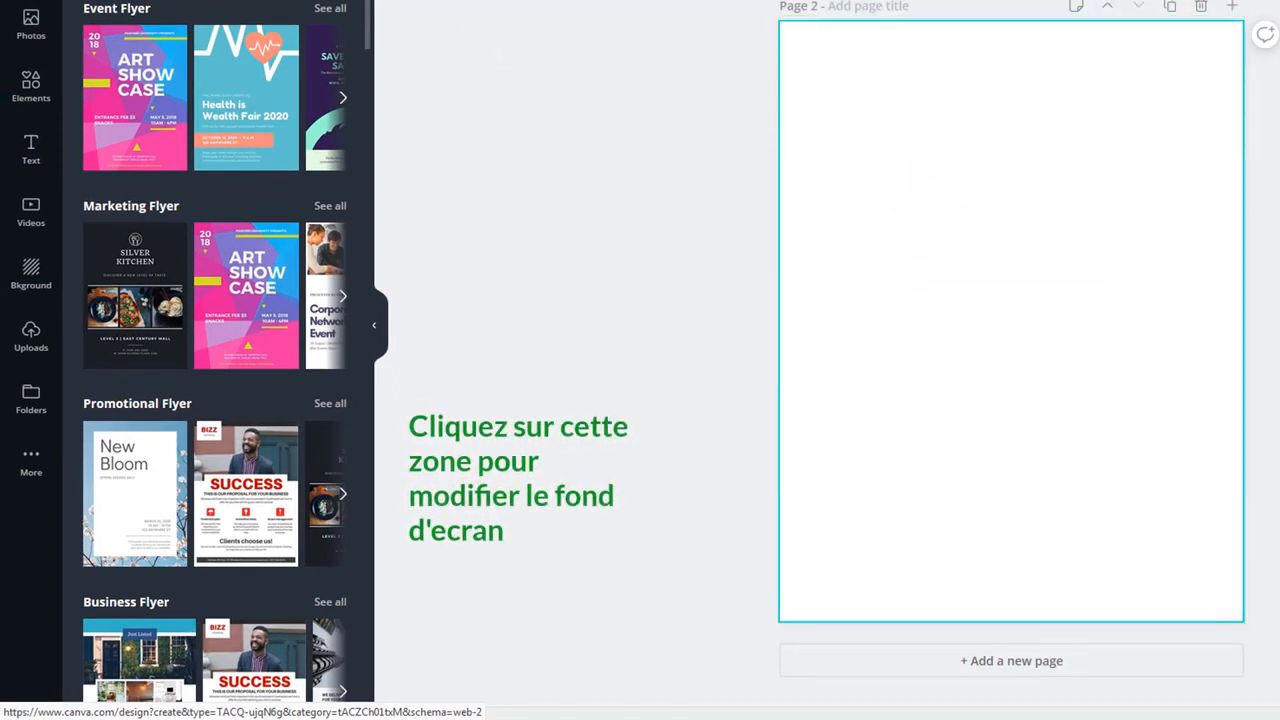
left_click(379, 35)
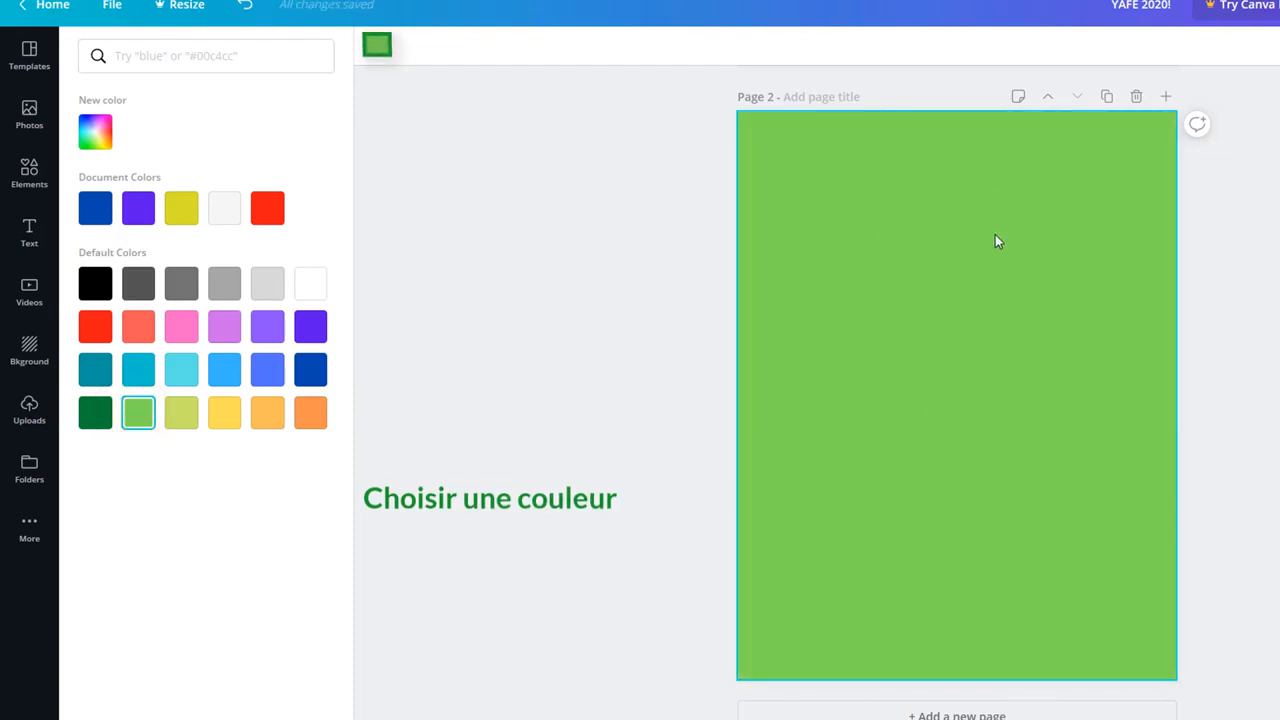
left_click(635, 278)
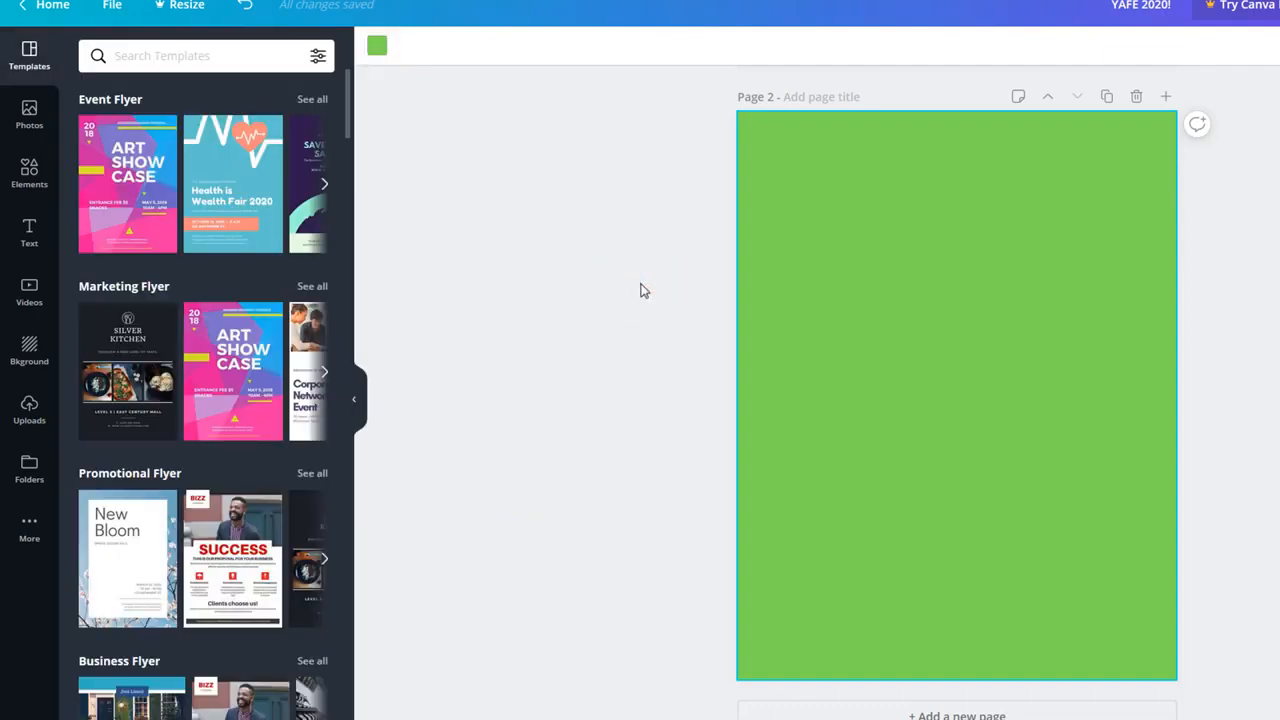
Step: Search stock photos for 'computer' and place the laptop-on-dark-desk photo on page 2
left_click(28, 118)
left_click(134, 56)
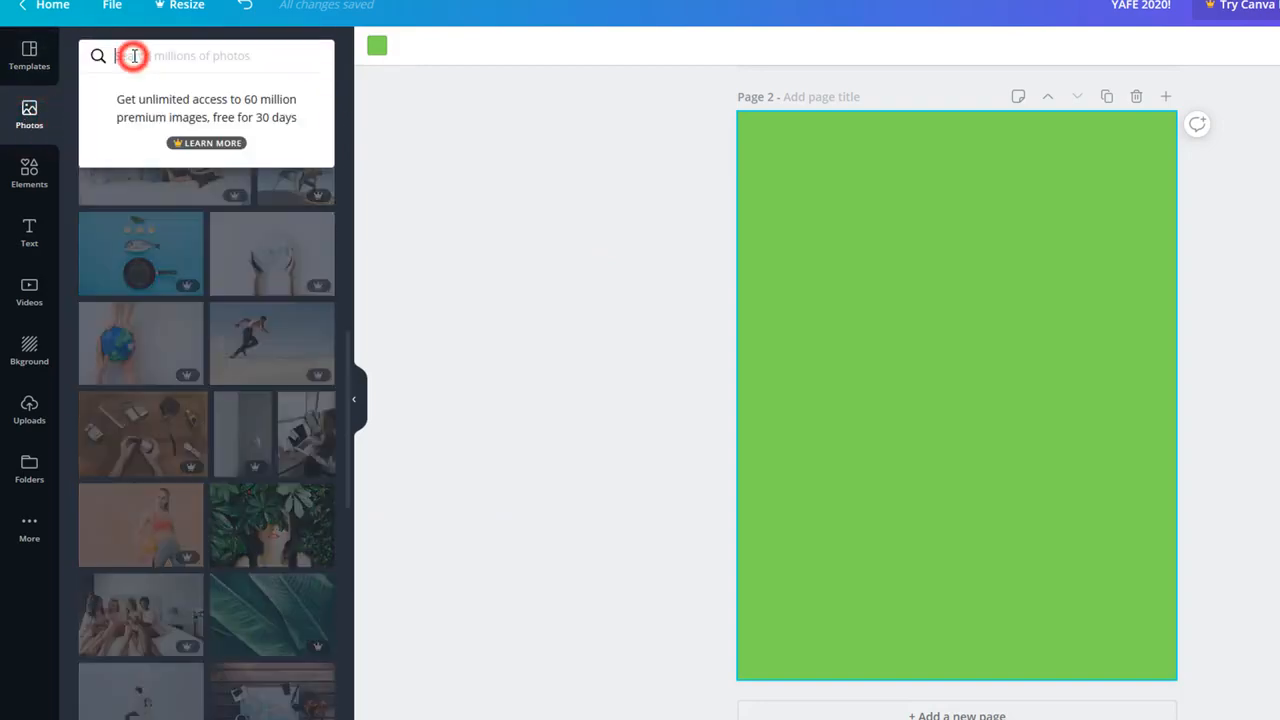
type("compute")
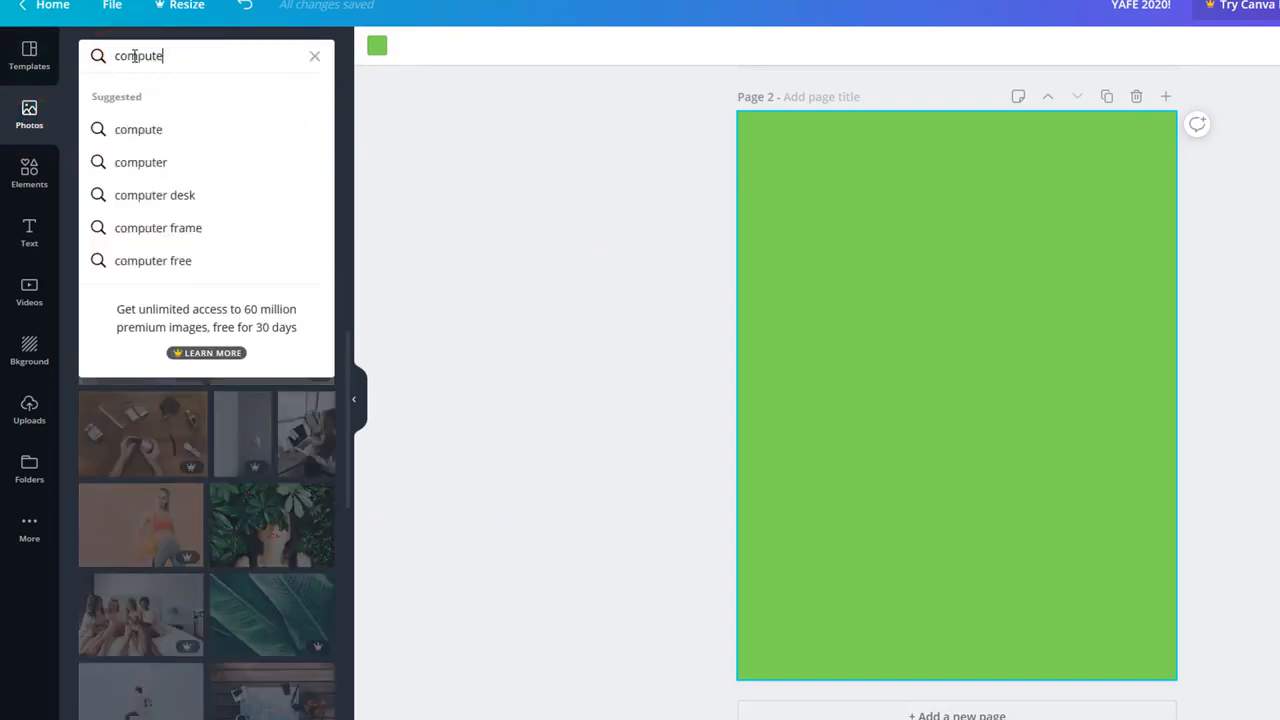
key("Return")
left_click(710, 278)
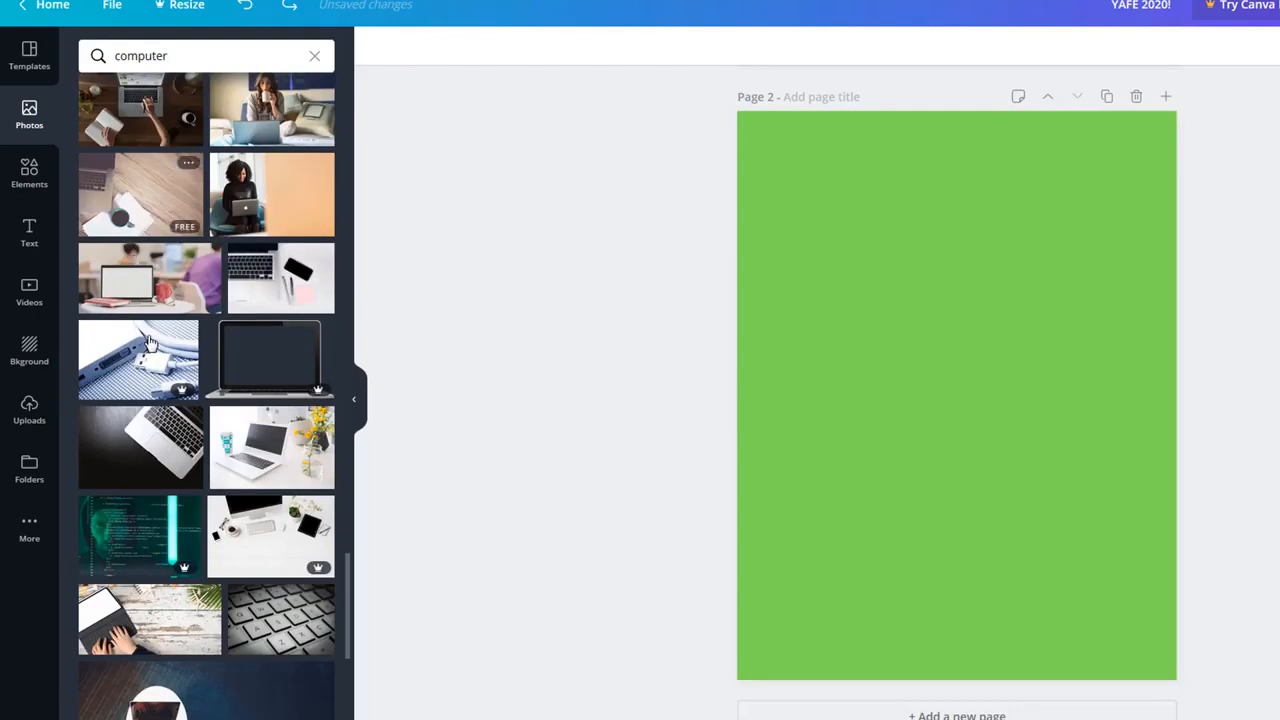
scroll(209, 430, "down", 5)
scroll(210, 432, "up", 4)
scroll(210, 433, "down", 1)
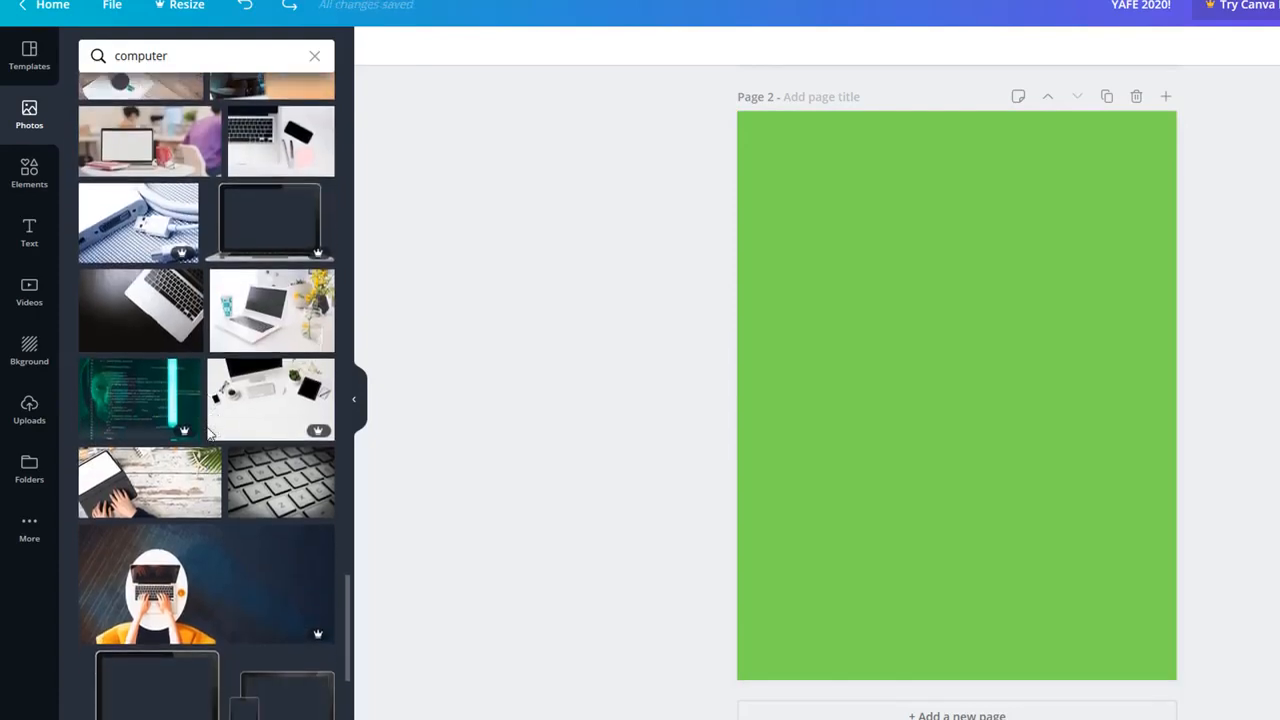
scroll(210, 432, "down", 2)
scroll(206, 400, "up", 3)
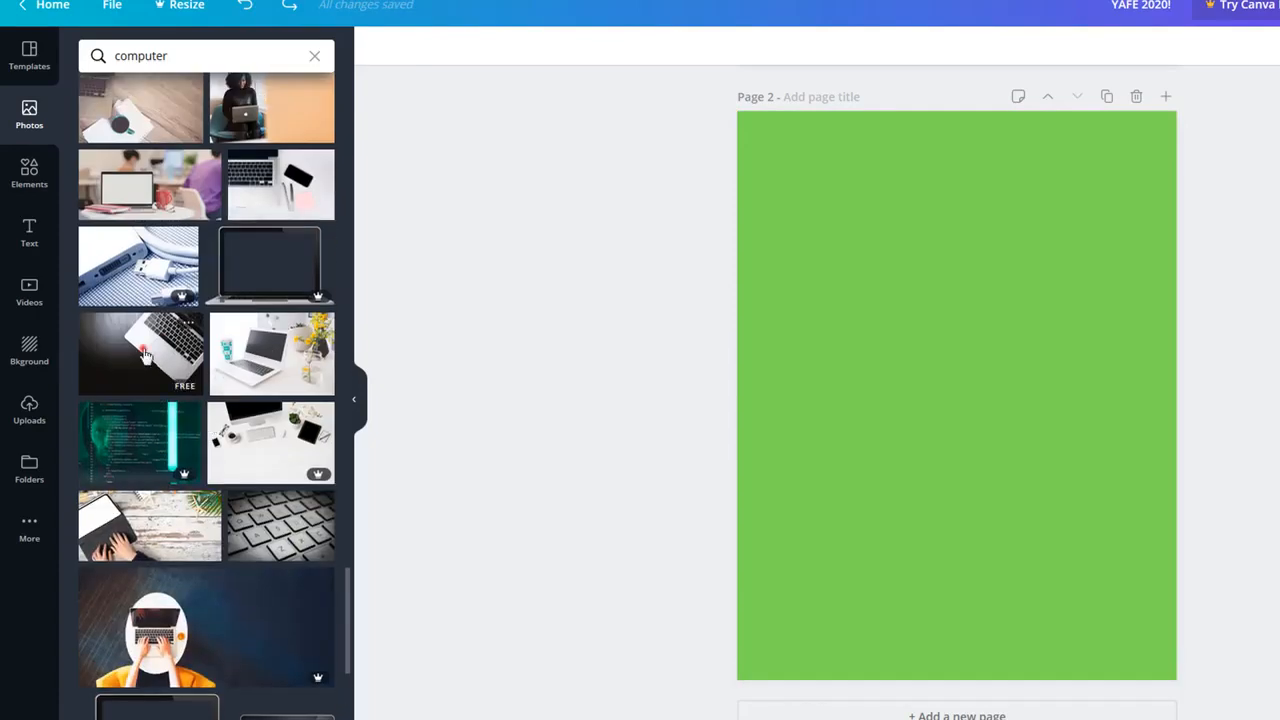
mouse_move(789, 330)
left_mouse_down()
mouse_move(834, 277)
mouse_move(789, 303)
mouse_move(797, 323)
left_mouse_up()
Step: Resize and align the laptop photo into a full-width band along the page's top
left_click_drag(893, 403, 904, 256)
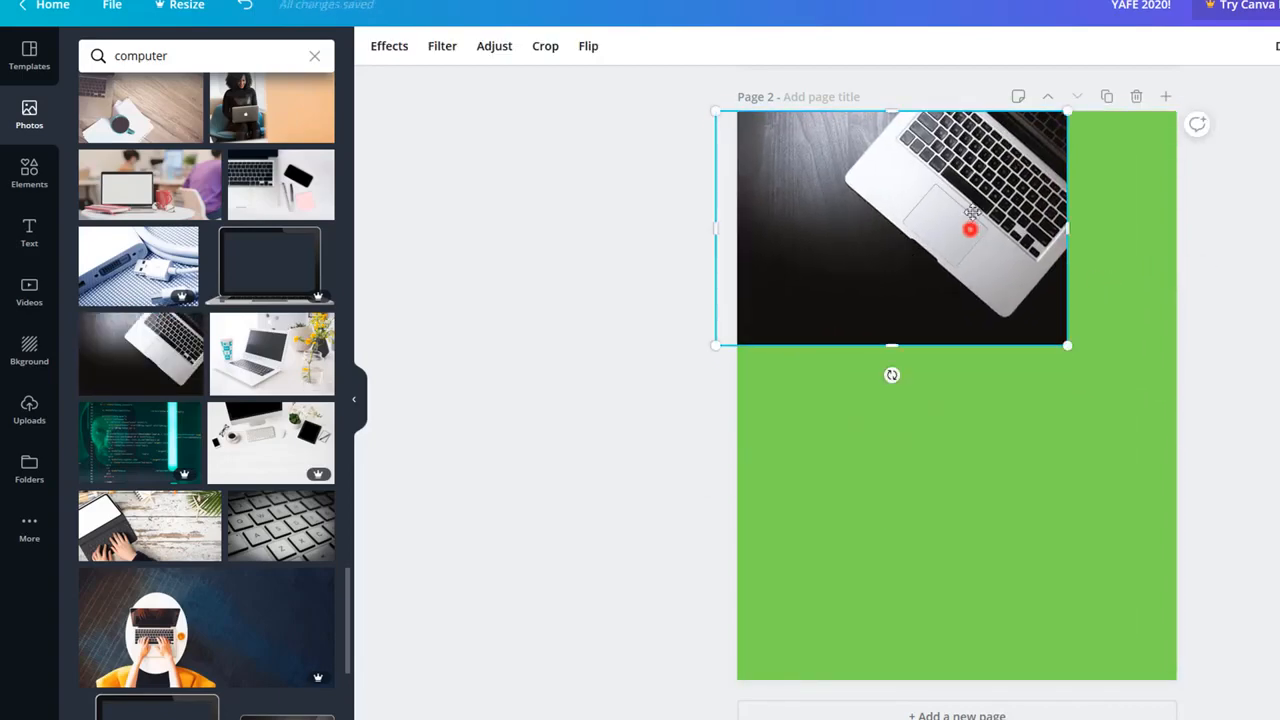
left_click_drag(971, 212, 977, 169)
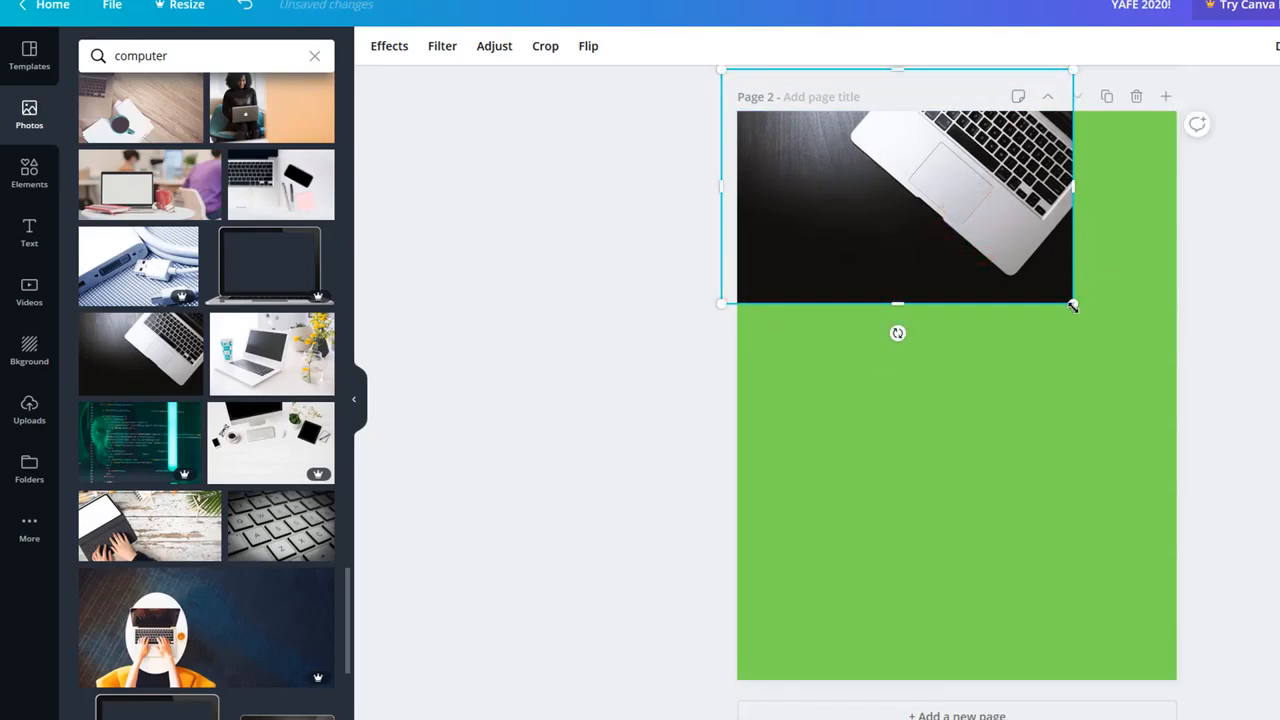
left_click_drag(1073, 305, 1210, 320)
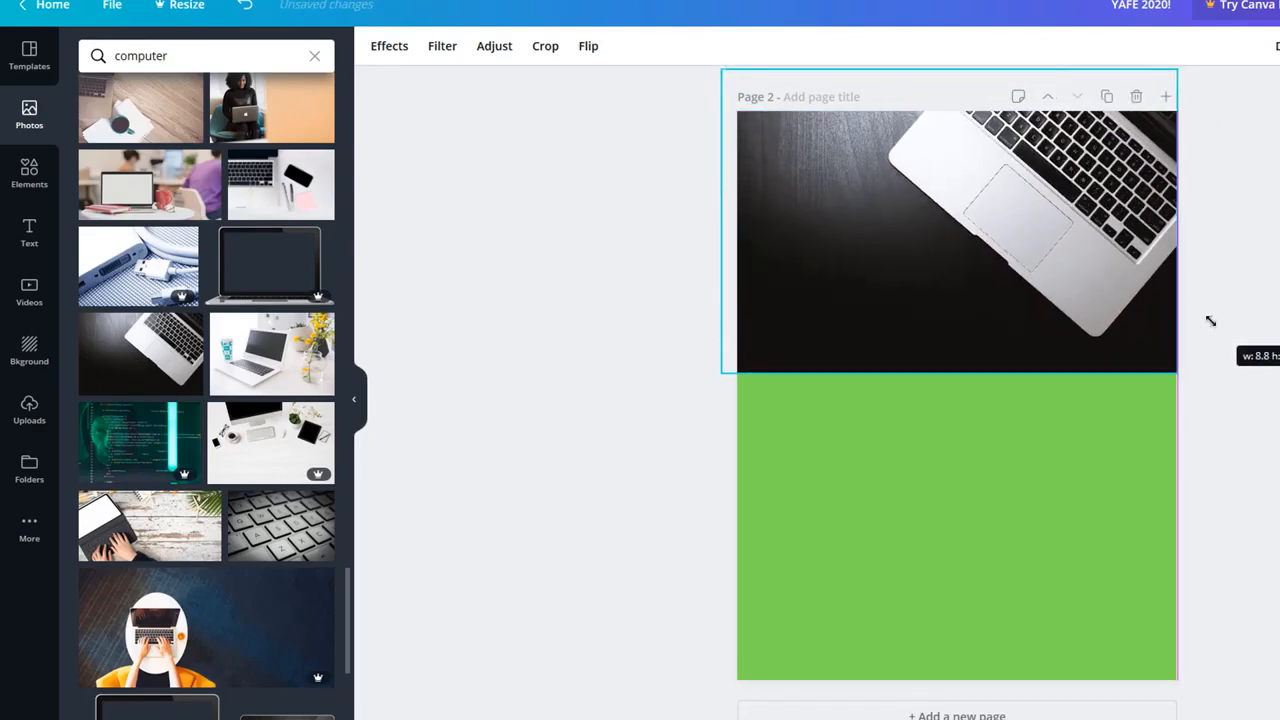
mouse_move(971, 269)
left_mouse_down()
mouse_move(997, 226)
mouse_move(986, 214)
mouse_move(990, 263)
left_mouse_up()
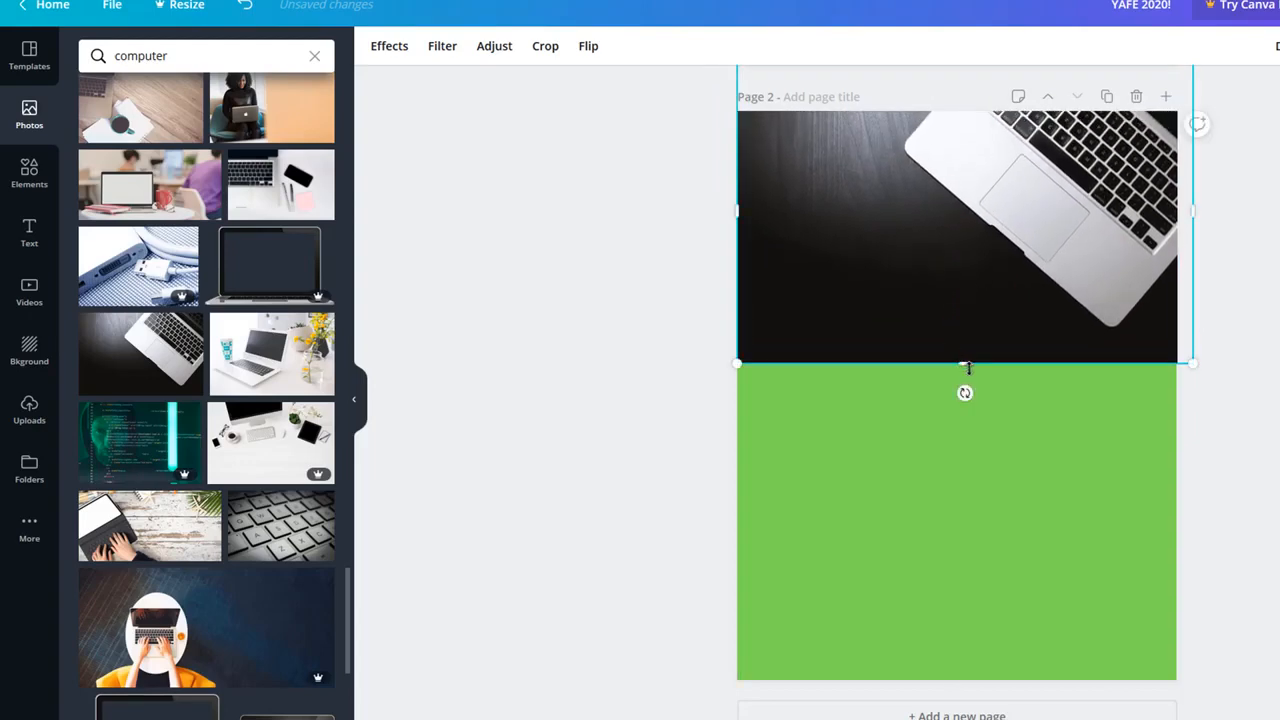
left_click_drag(965, 362, 950, 337)
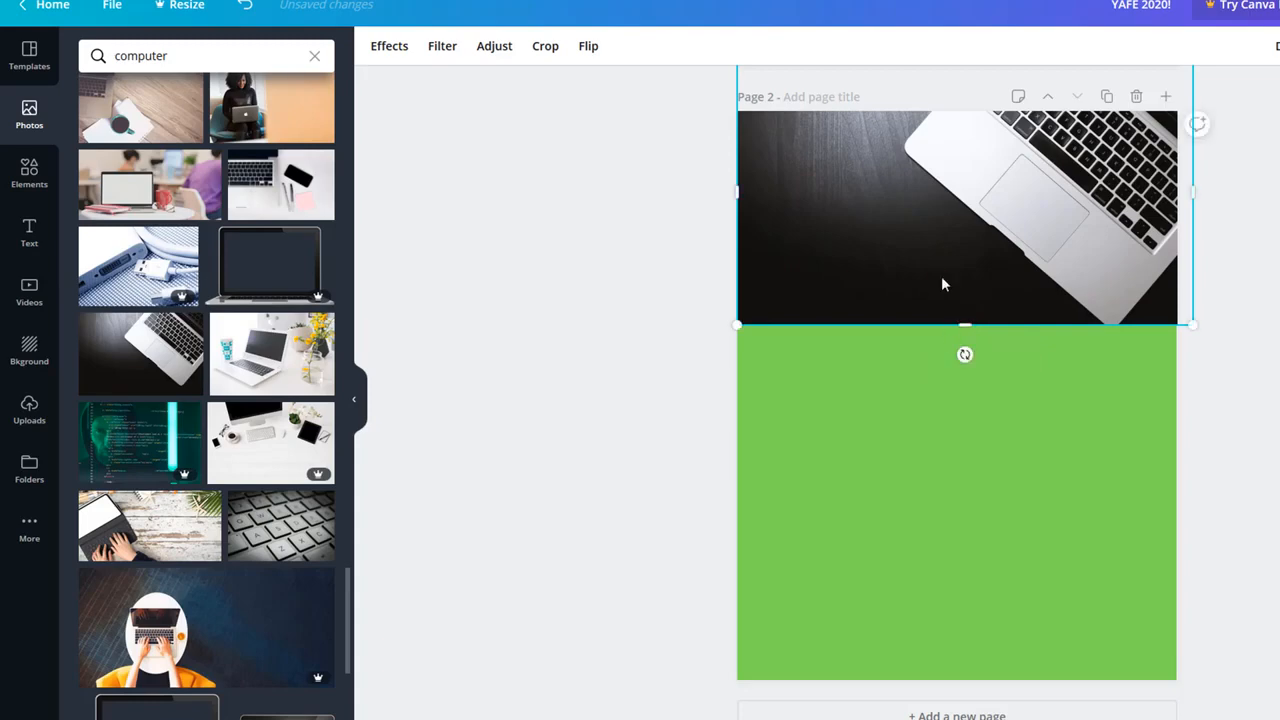
left_click_drag(941, 276, 942, 269)
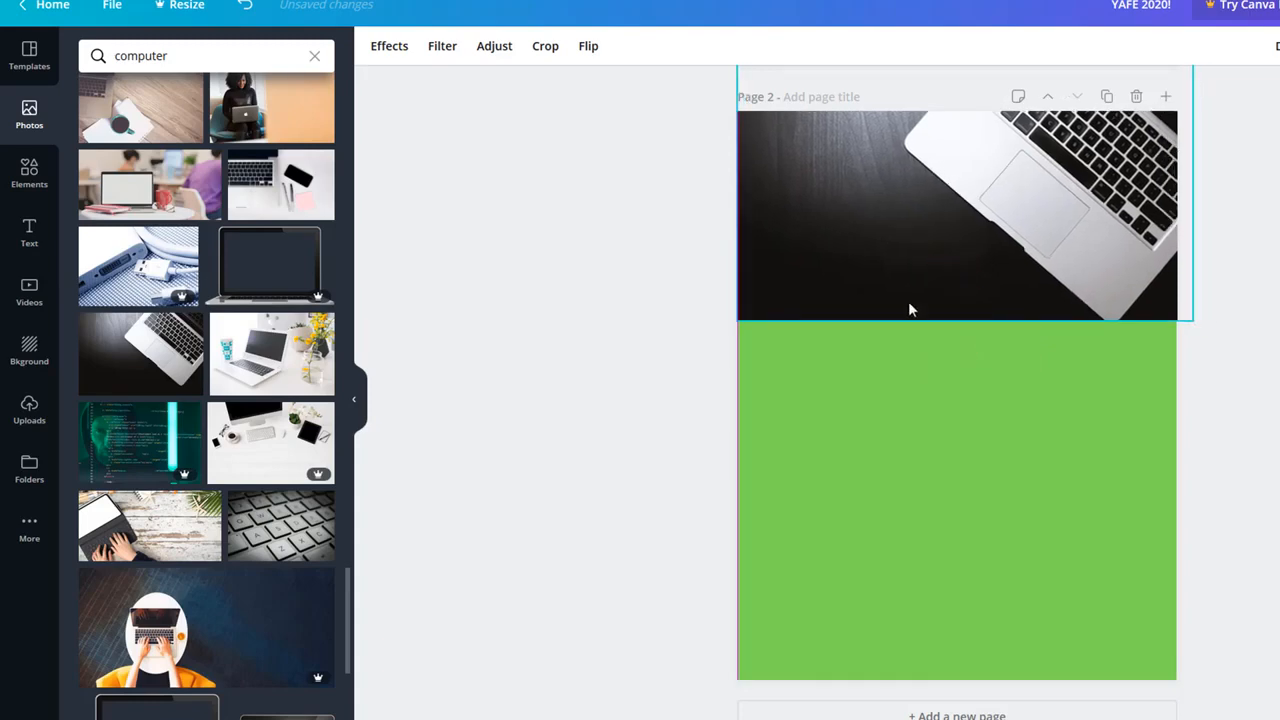
left_click(694, 399)
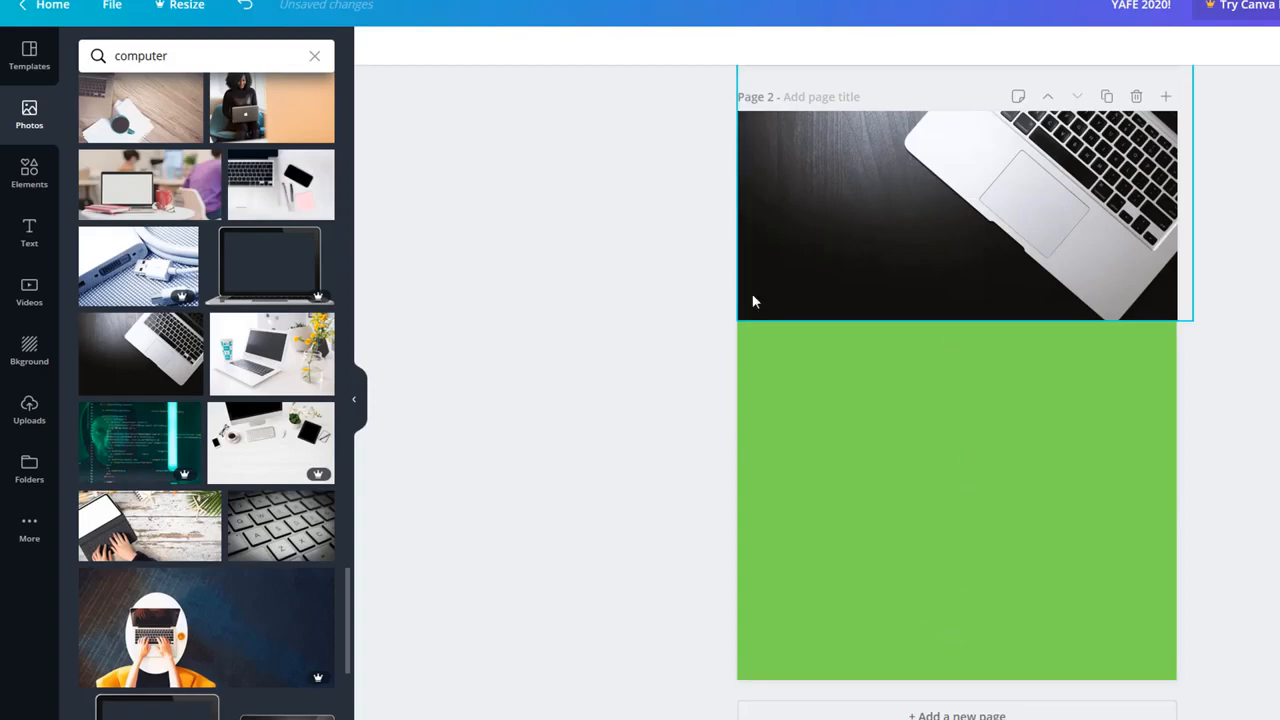
Step: Set page 2's background to purple, then adjust it to the custom shade #634899
left_click(29, 348)
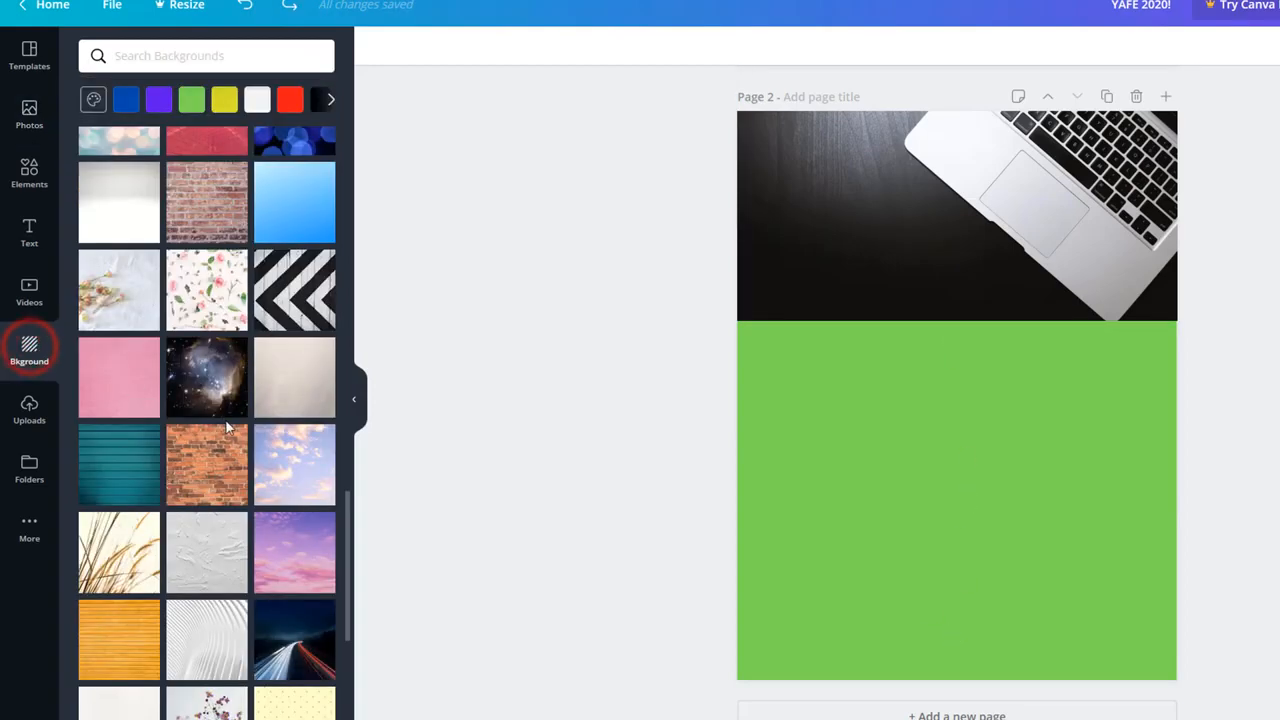
scroll(228, 404, "up", 4)
scroll(230, 400, "up", 5)
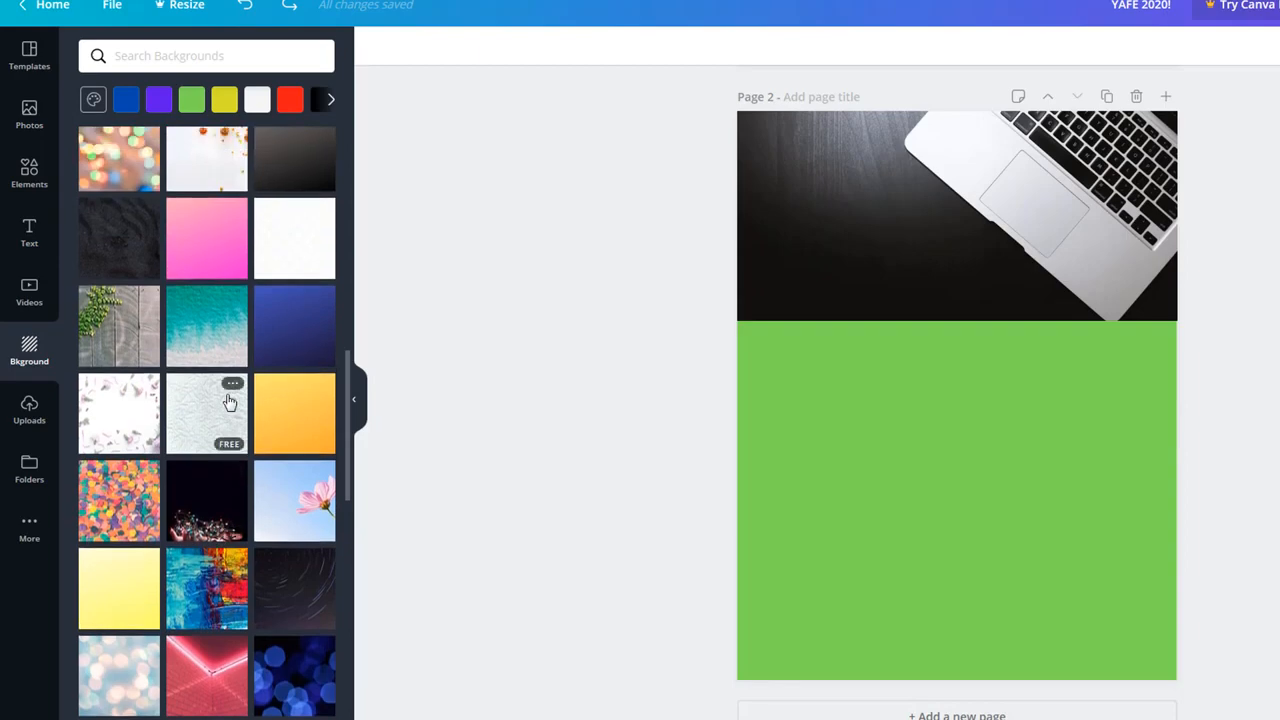
left_click(158, 101)
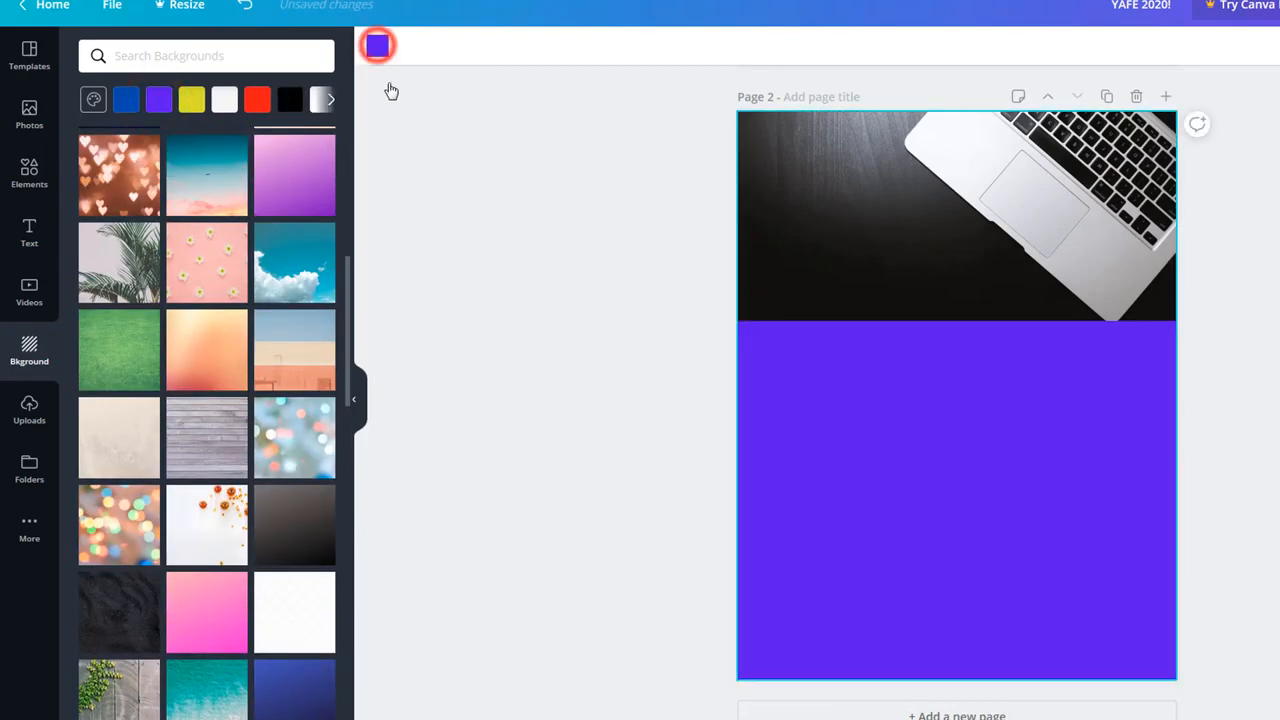
left_click(377, 45)
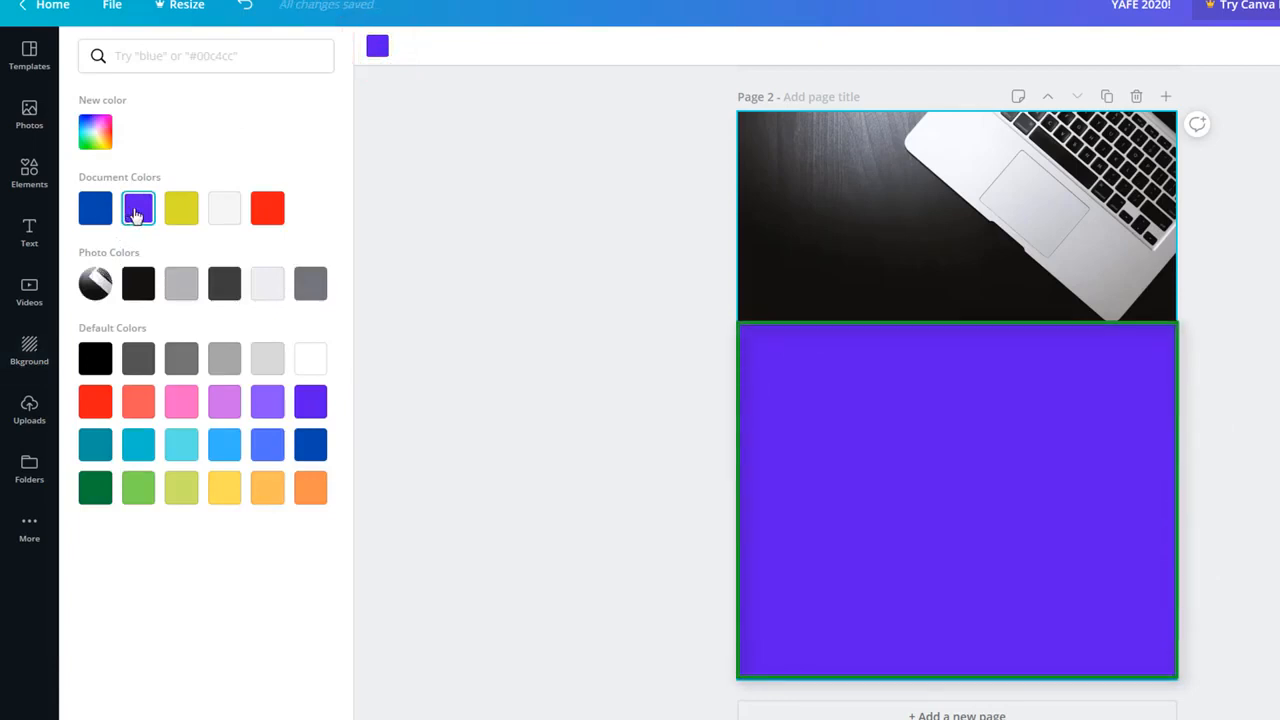
left_click(108, 133)
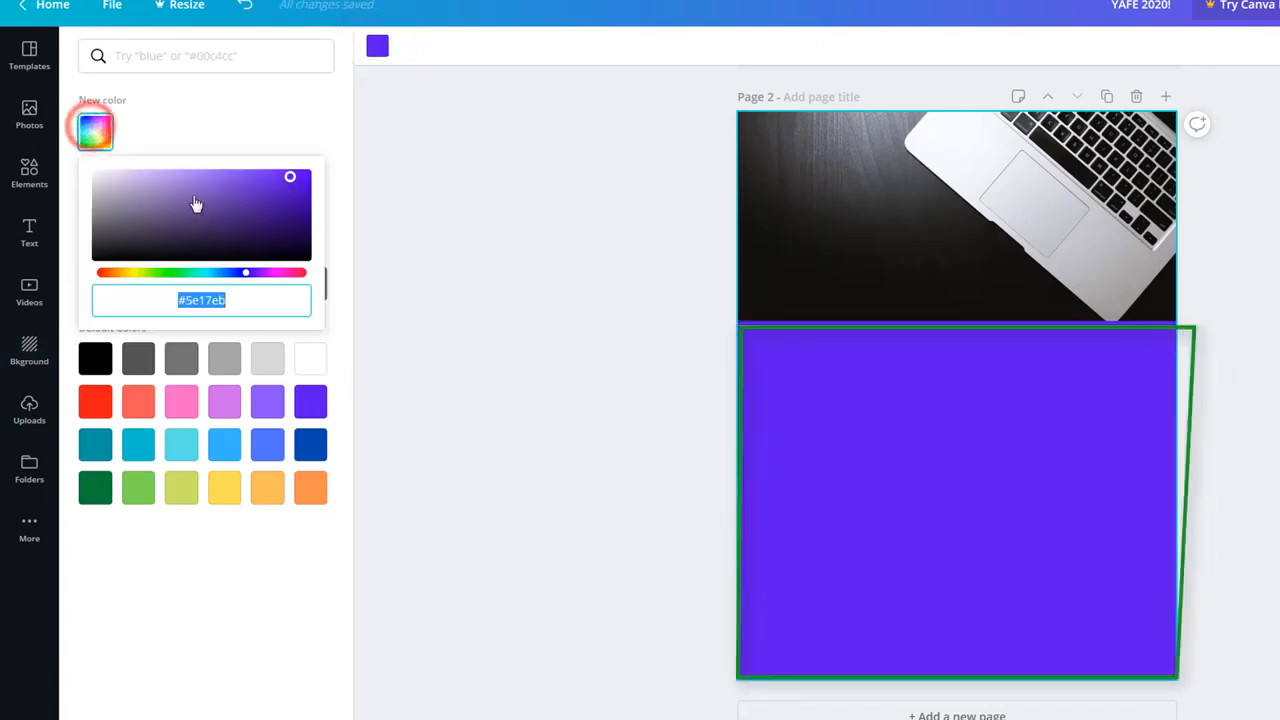
left_click_drag(288, 177, 213, 211)
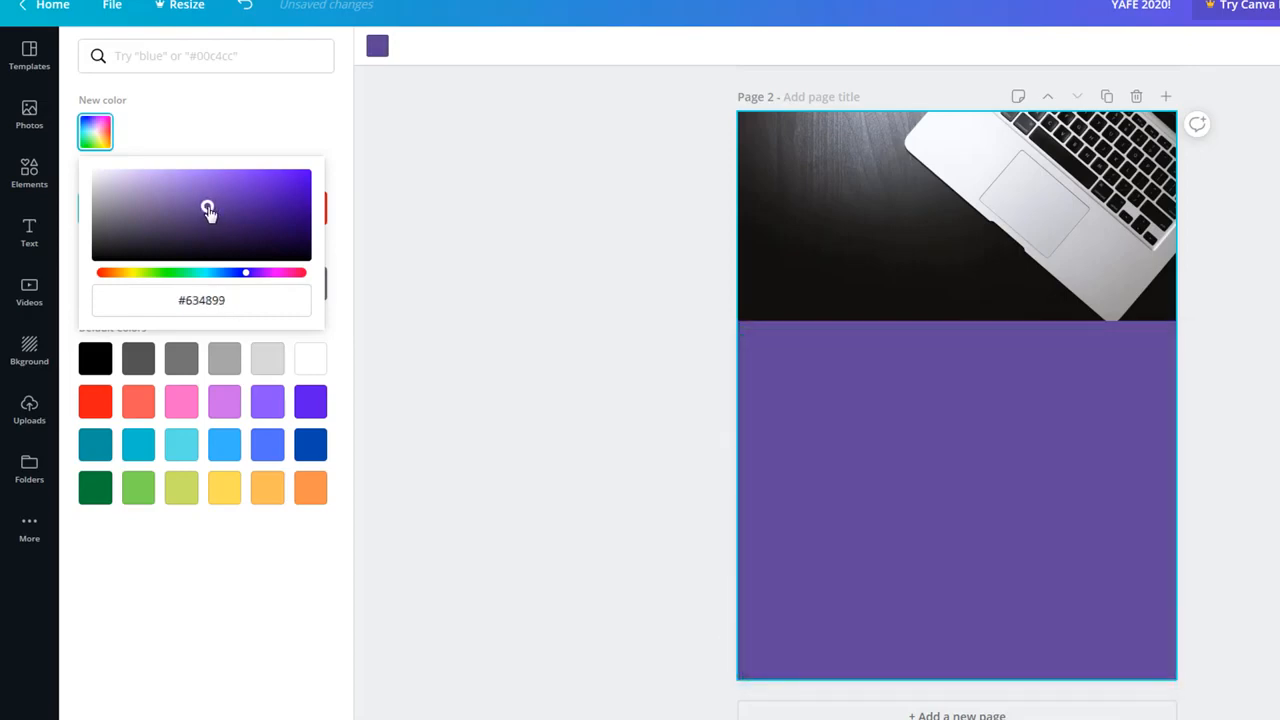
left_click(485, 311)
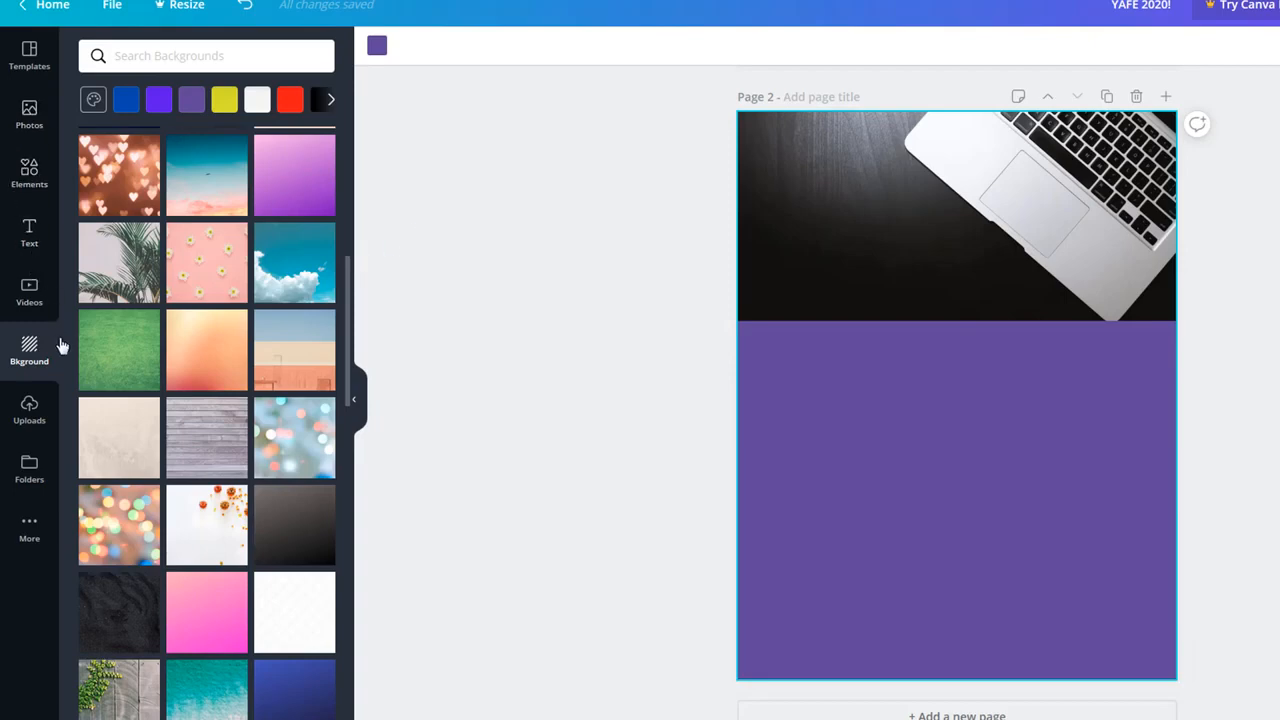
Step: Add a heading over the laptop photo reading 'FORMATION EN INFORMATIQUE'
left_click(30, 180)
left_click(29, 233)
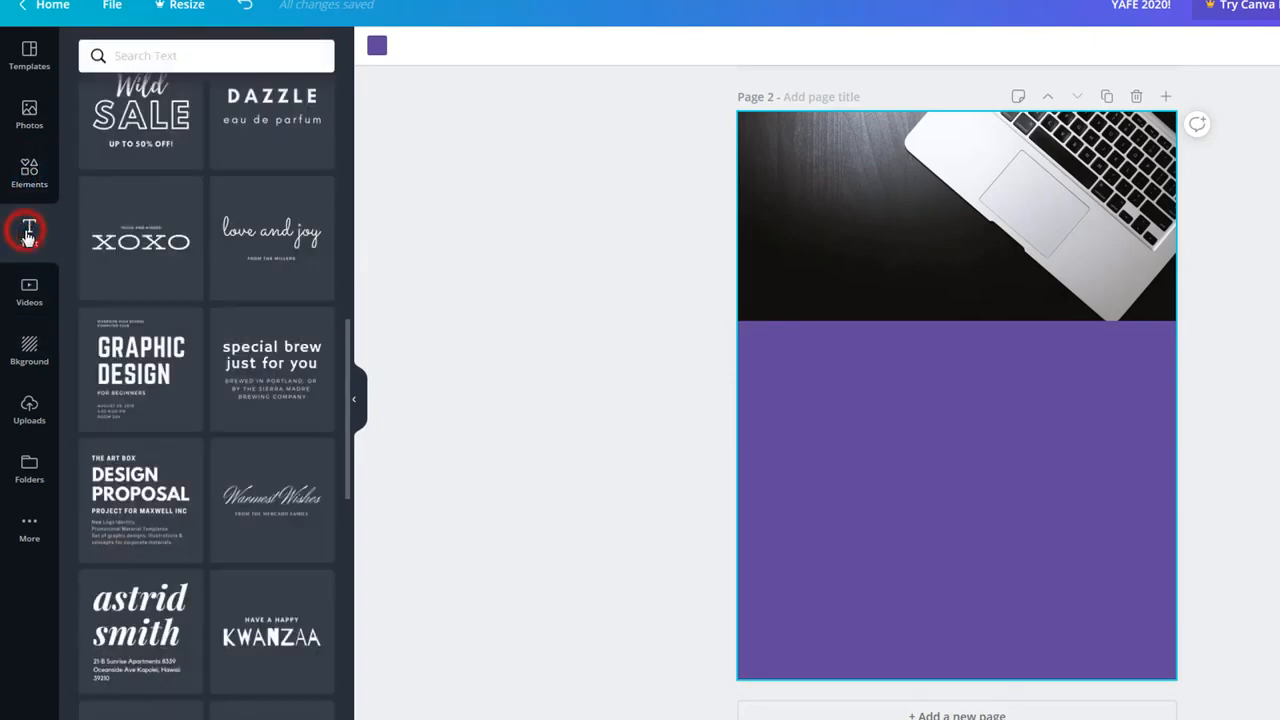
scroll(226, 340, "up", 8)
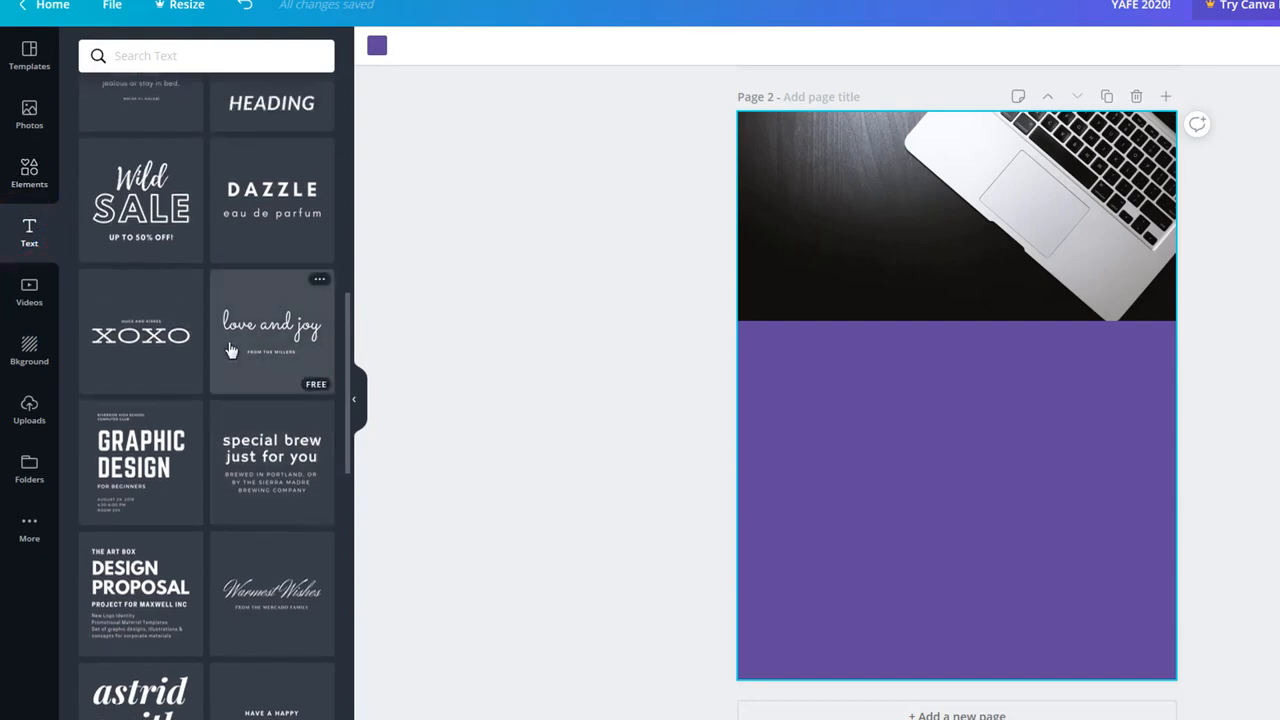
scroll(226, 338, "up", 2)
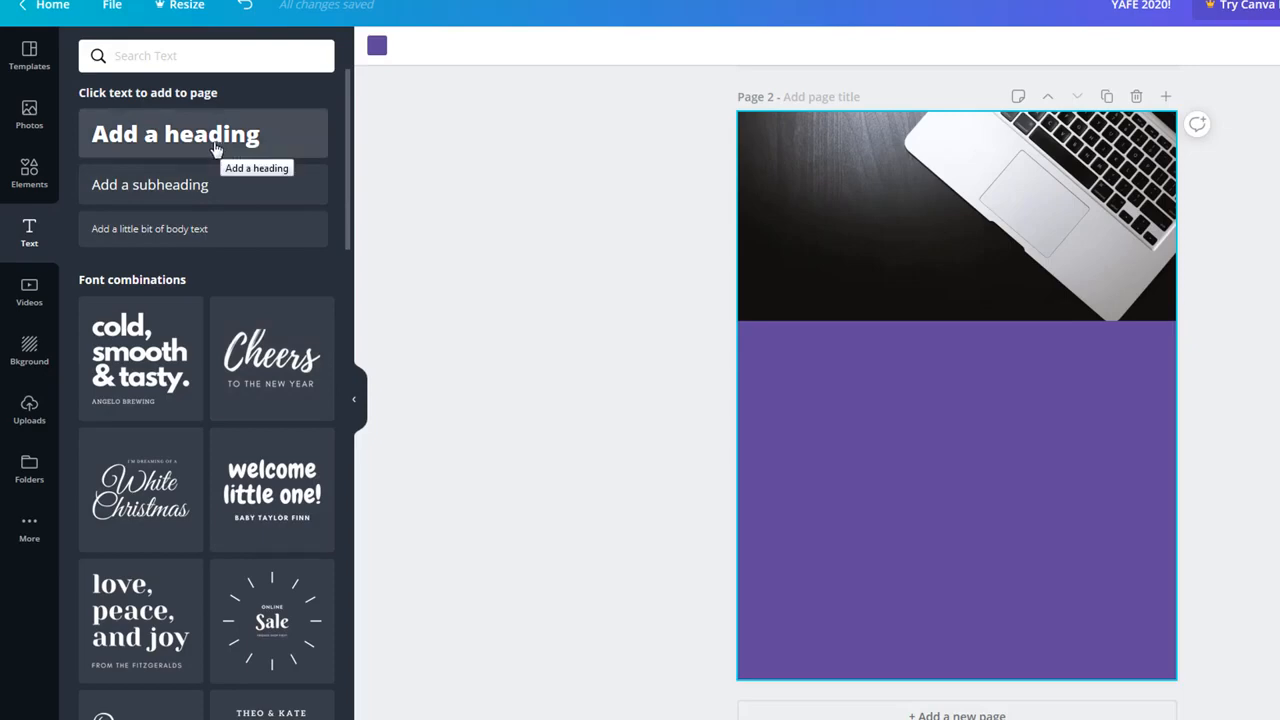
left_click_drag(382, 136, 958, 172)
double_click(958, 170)
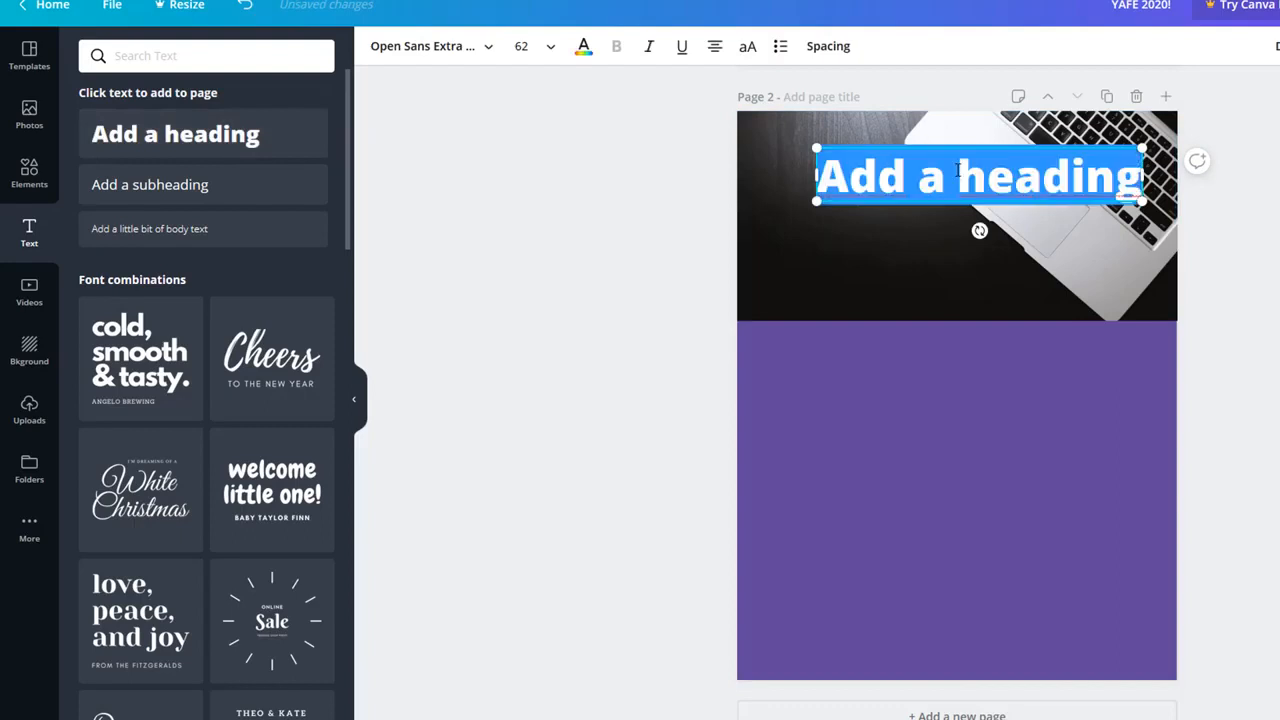
type("FORMA")
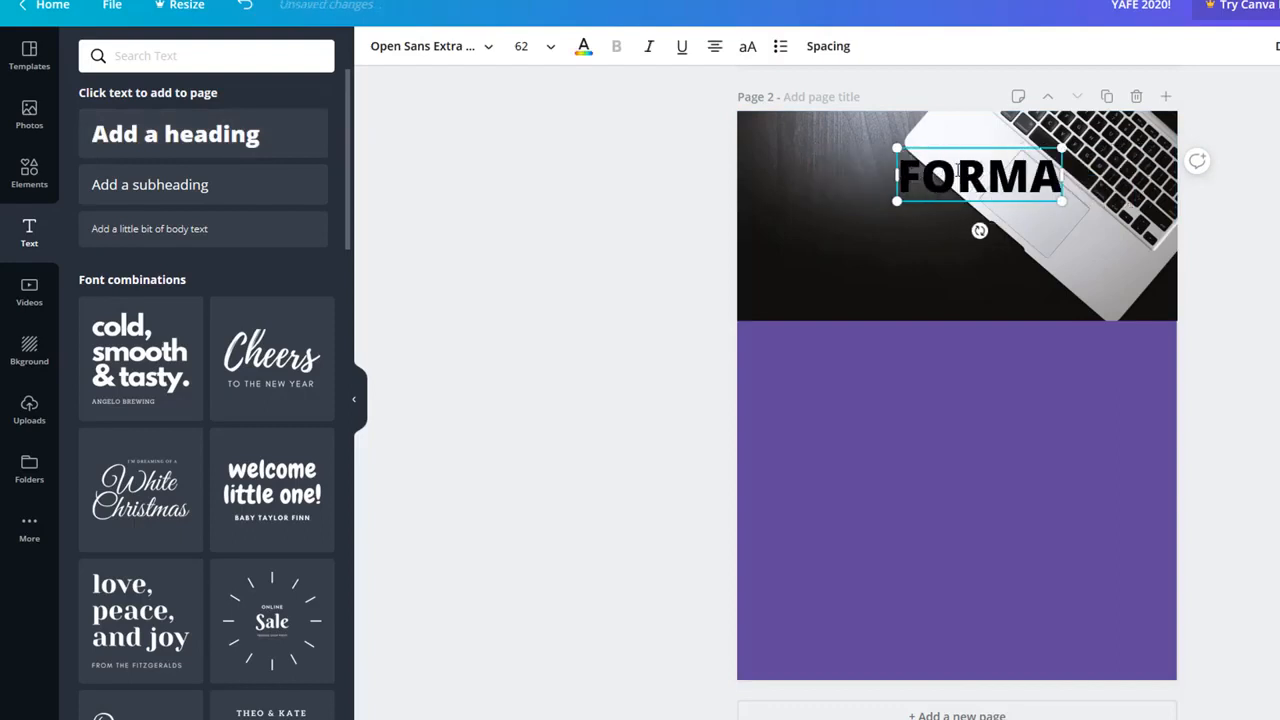
type("TION EN")
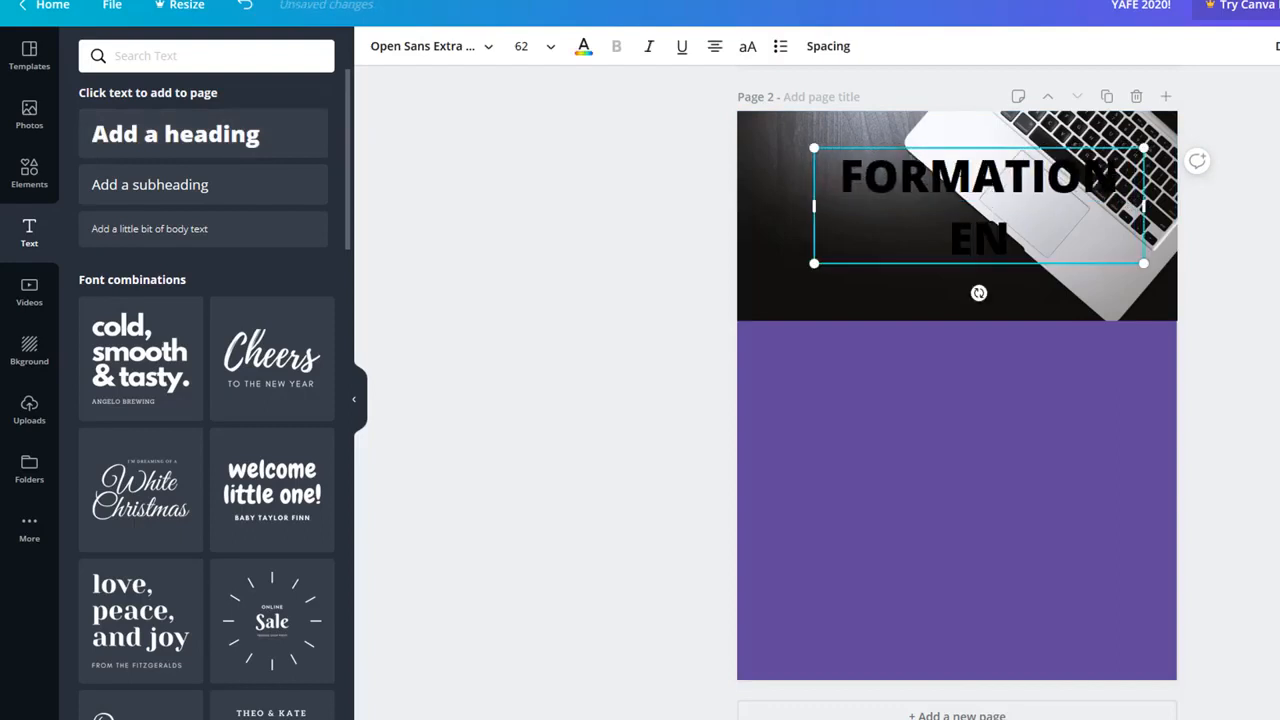
type(" INFORM")
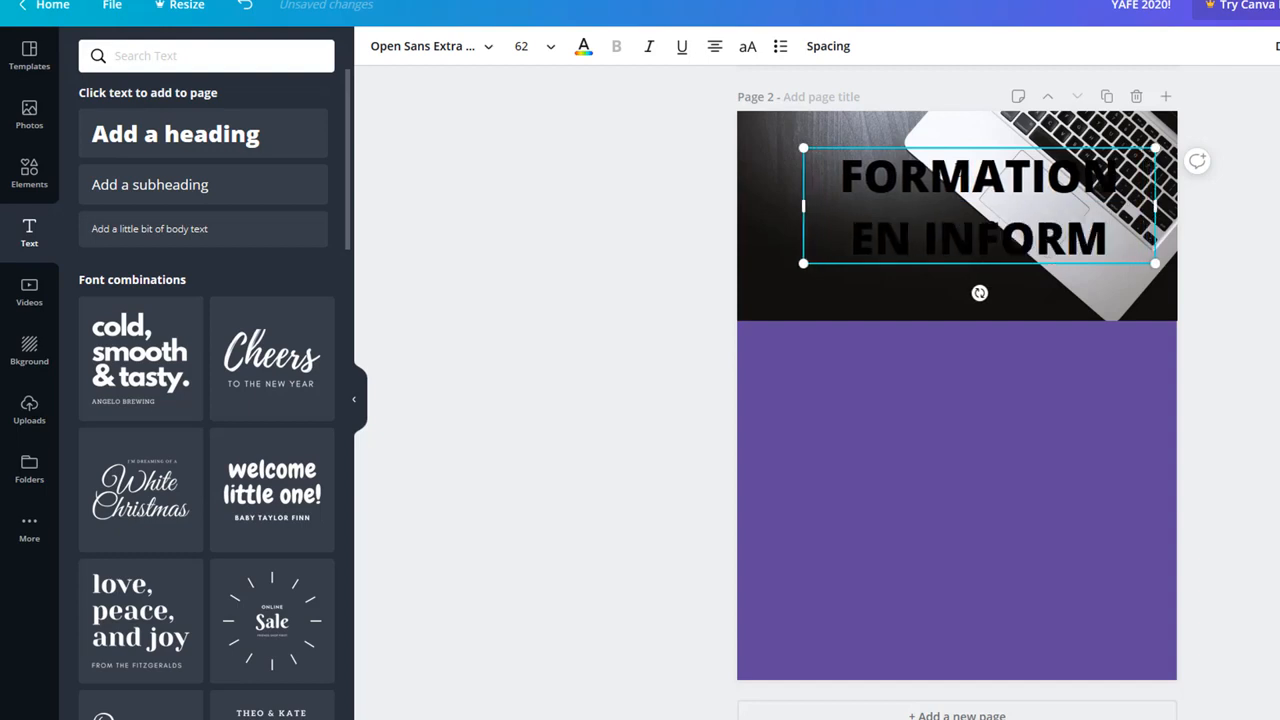
type("ATIQUE")
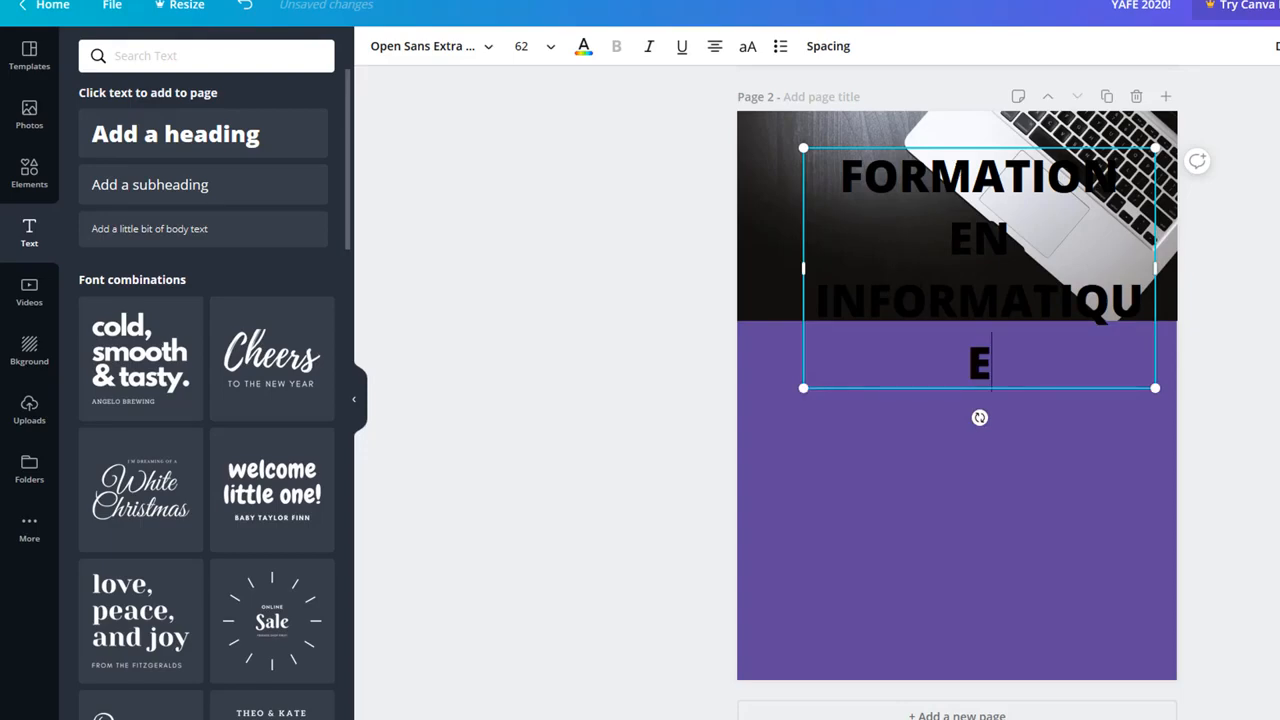
Step: Make the heading text white and resize and reposition it onto two lines
key("ctrl+a")
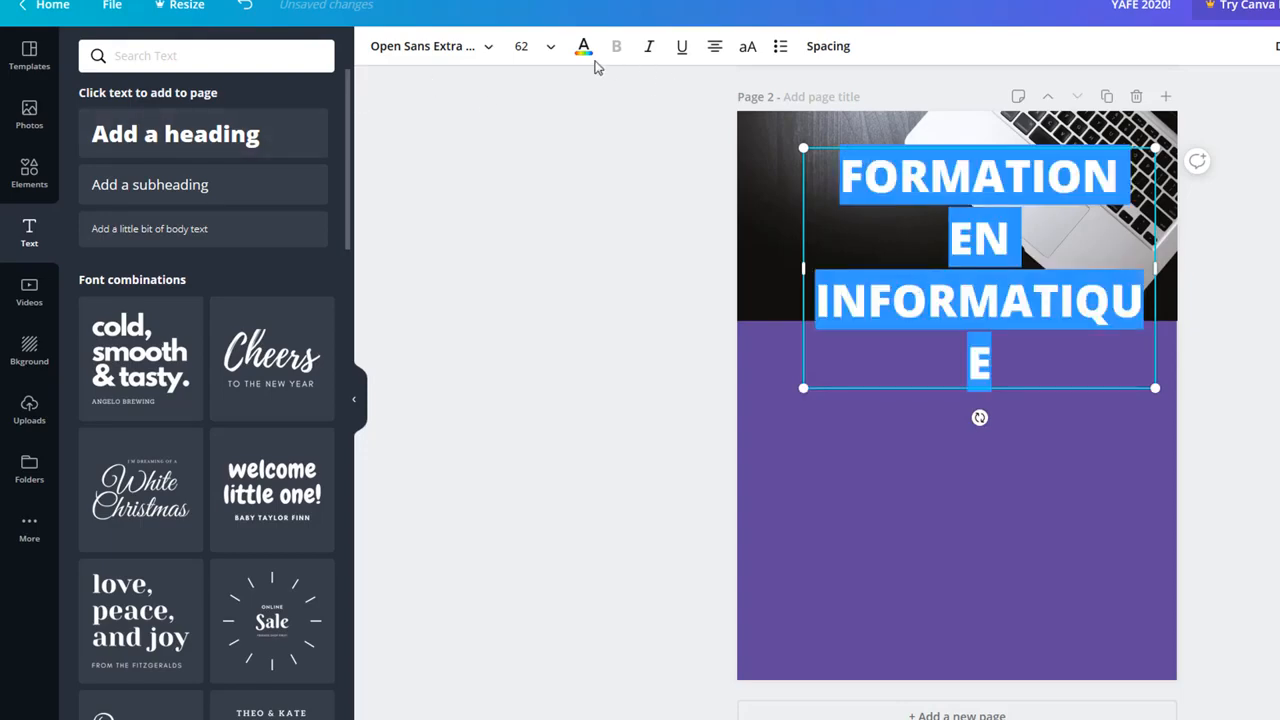
left_click(584, 50)
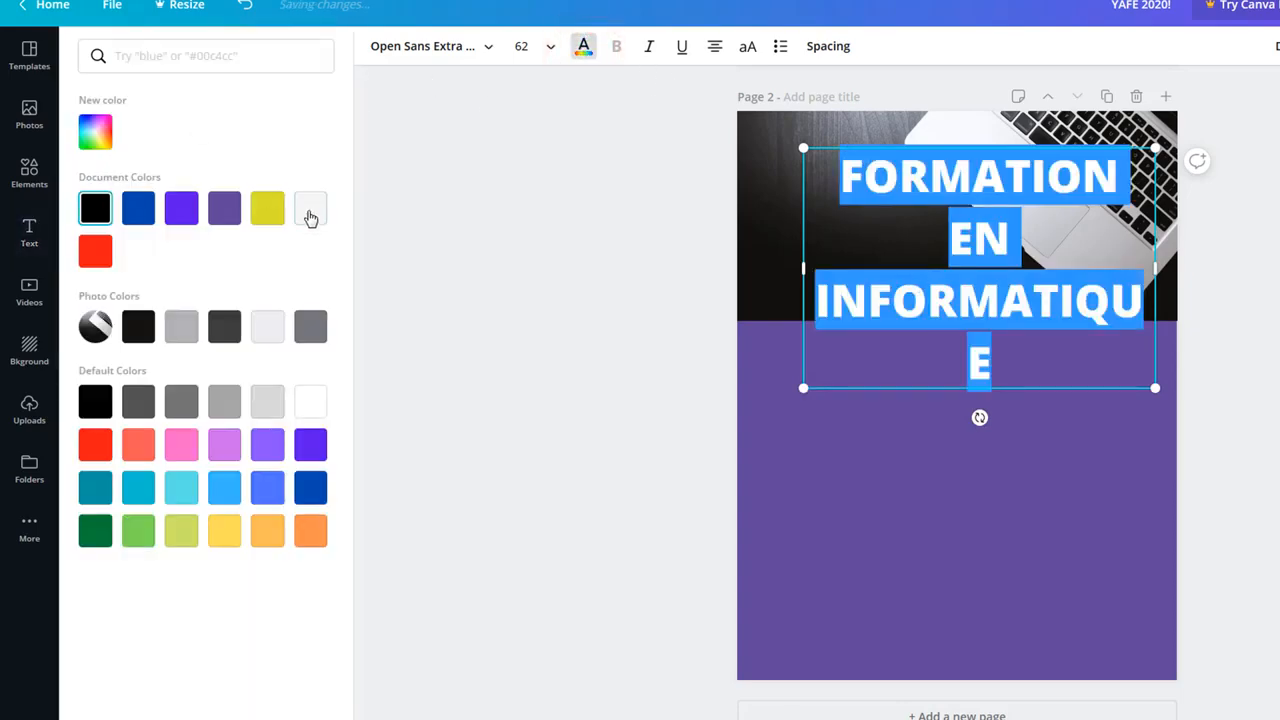
left_click(310, 401)
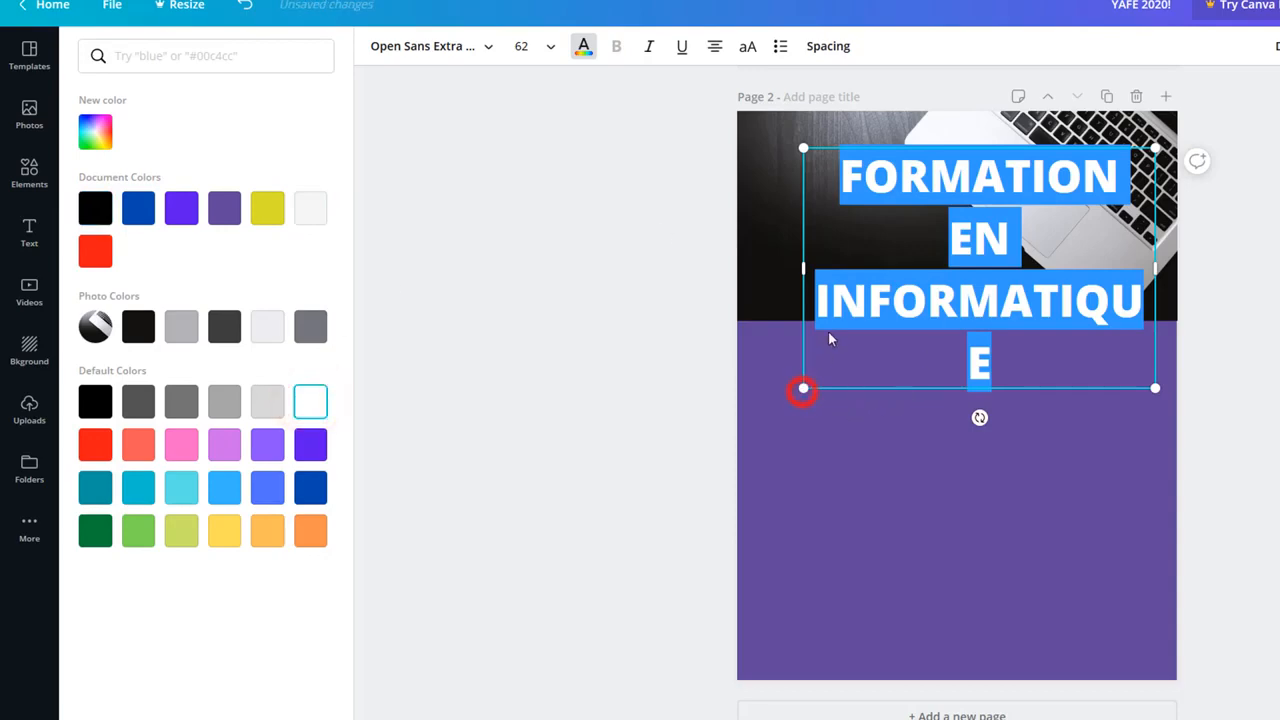
left_click_drag(828, 340, 885, 331)
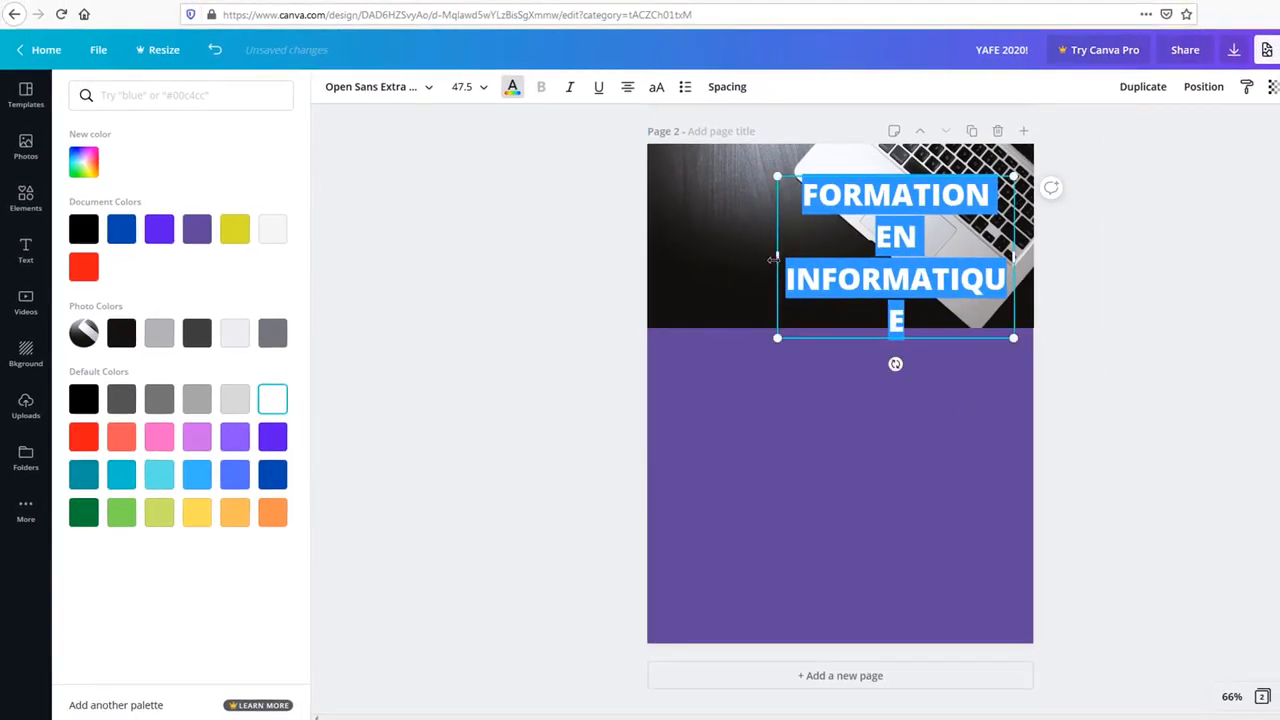
left_click_drag(777, 257, 726, 246)
left_click(1142, 272)
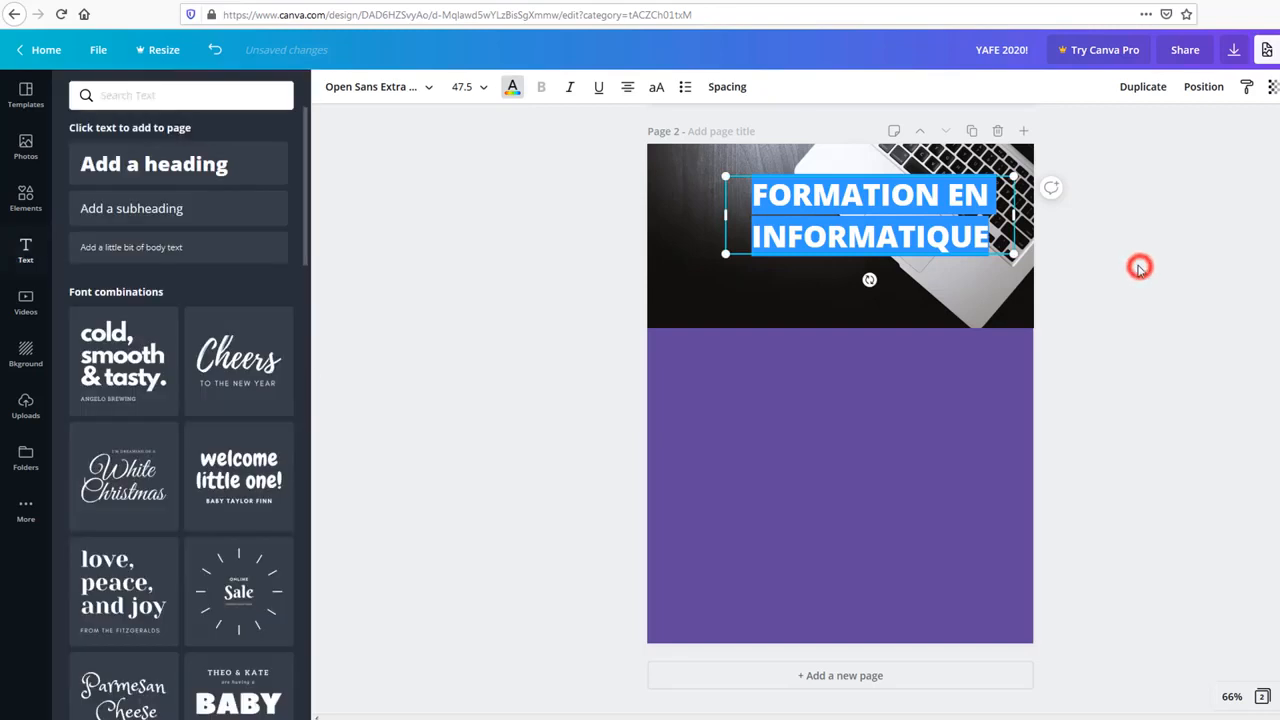
left_click(494, 311)
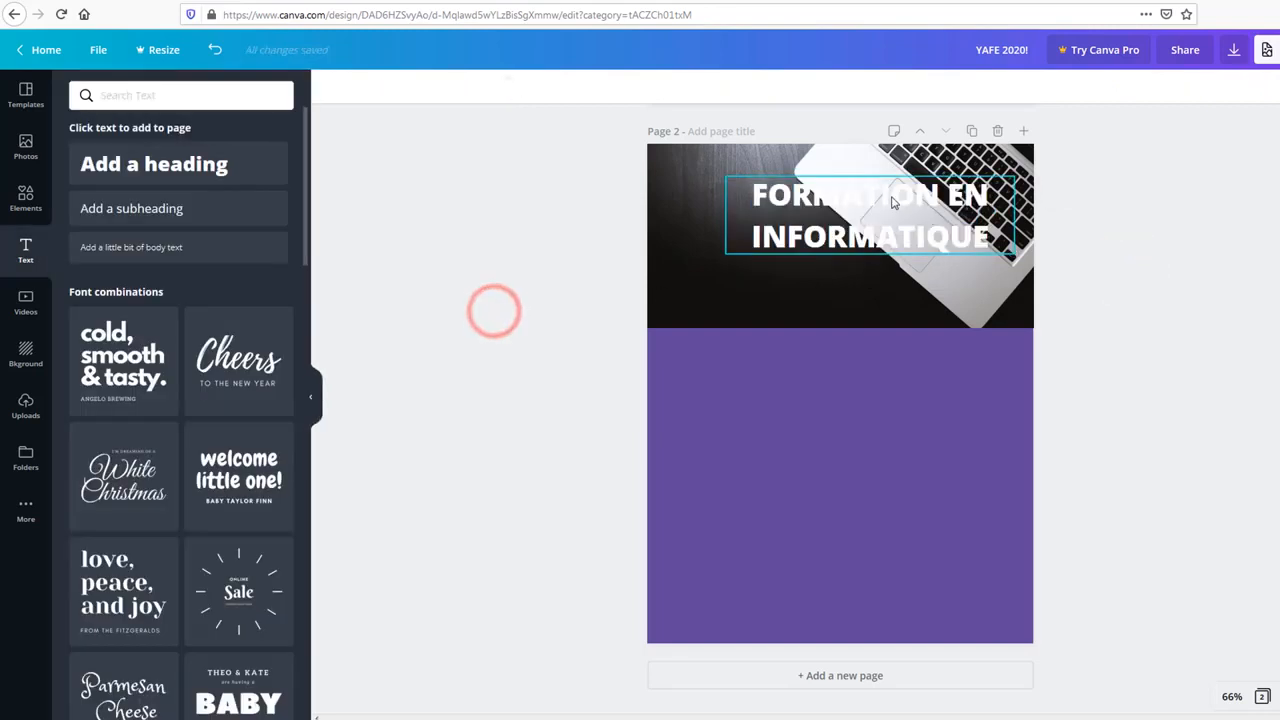
left_click_drag(889, 194, 879, 206)
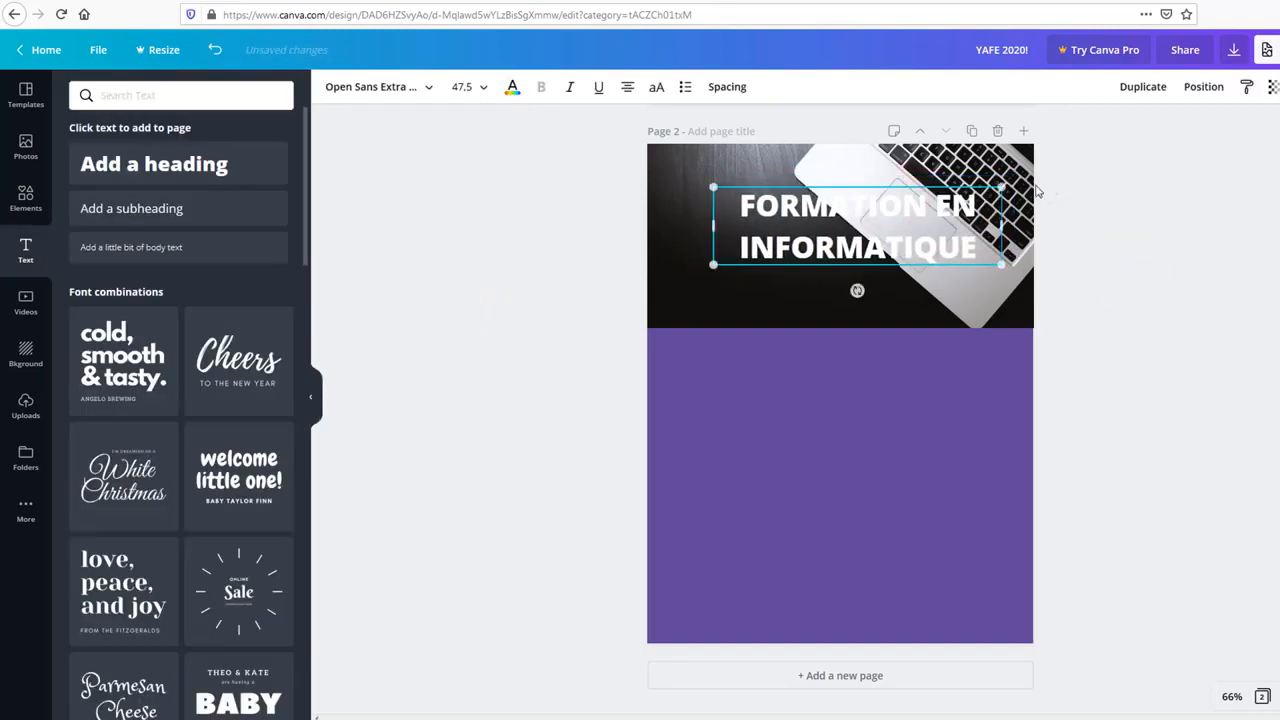
left_click(937, 167)
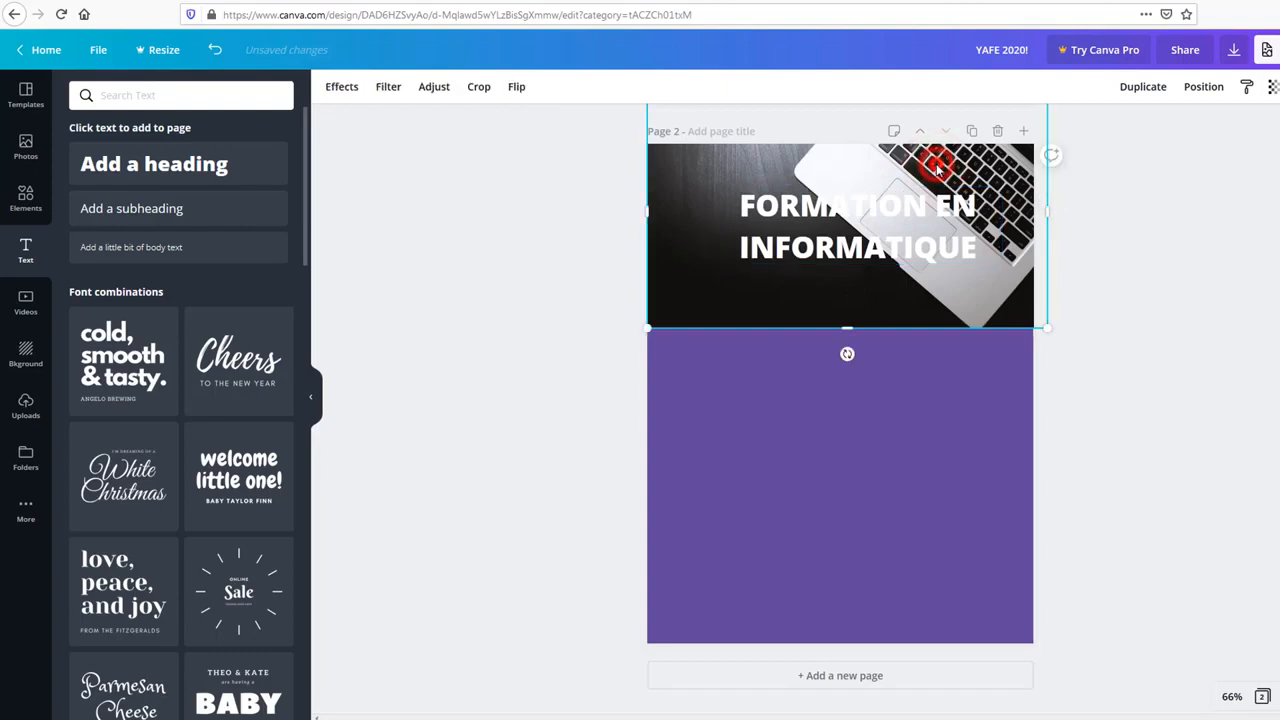
Step: Set page 2's laptop photo to about 51 transparency and nudge the heading slightly up
double_click(937, 167)
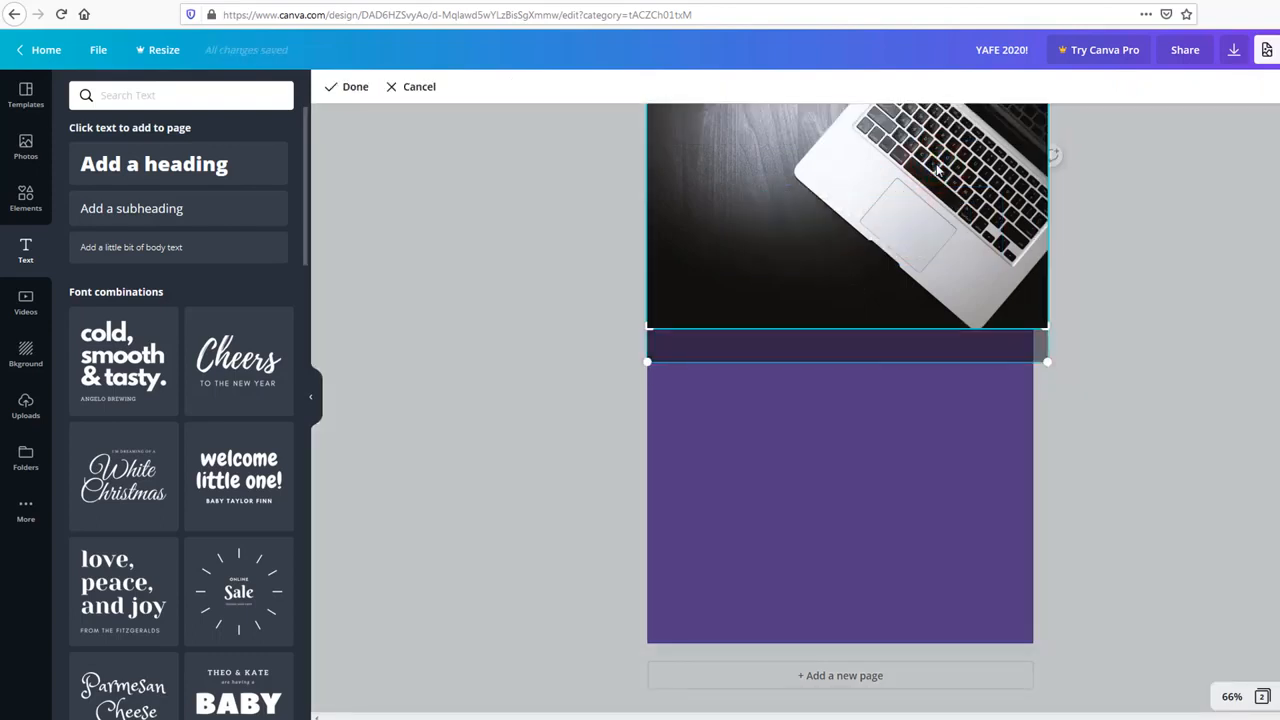
left_click(400, 87)
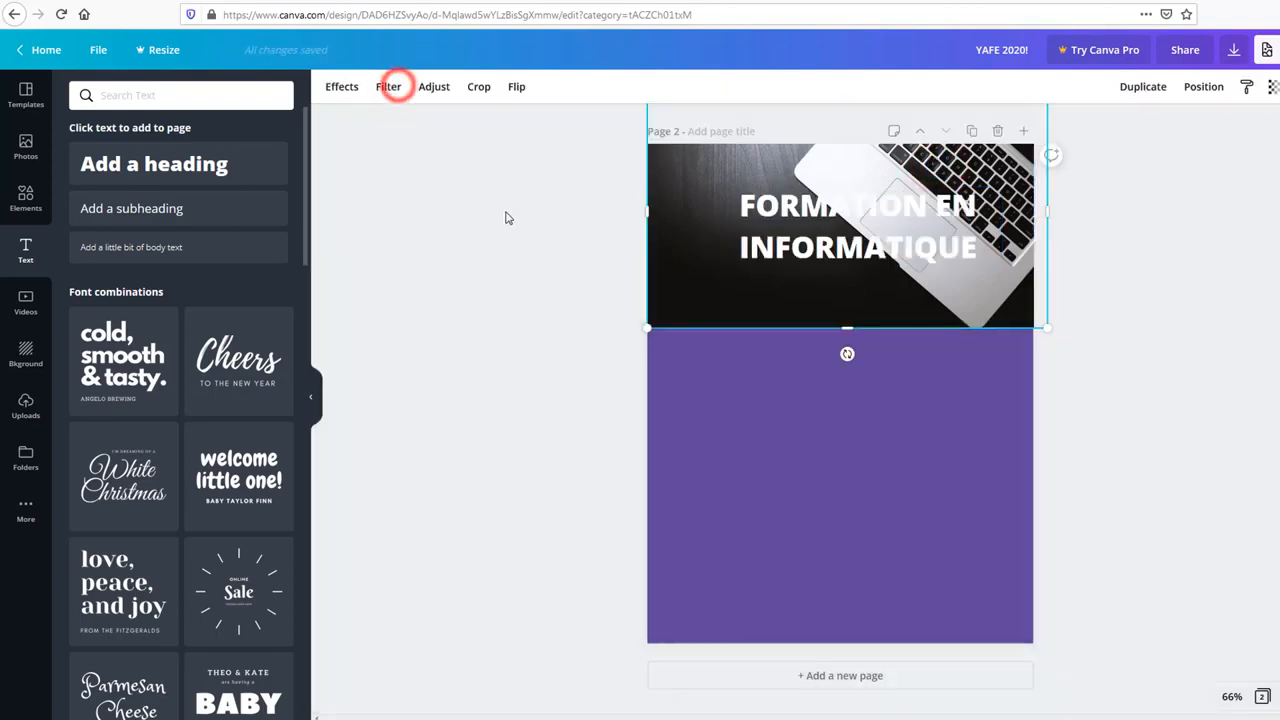
left_click(673, 298)
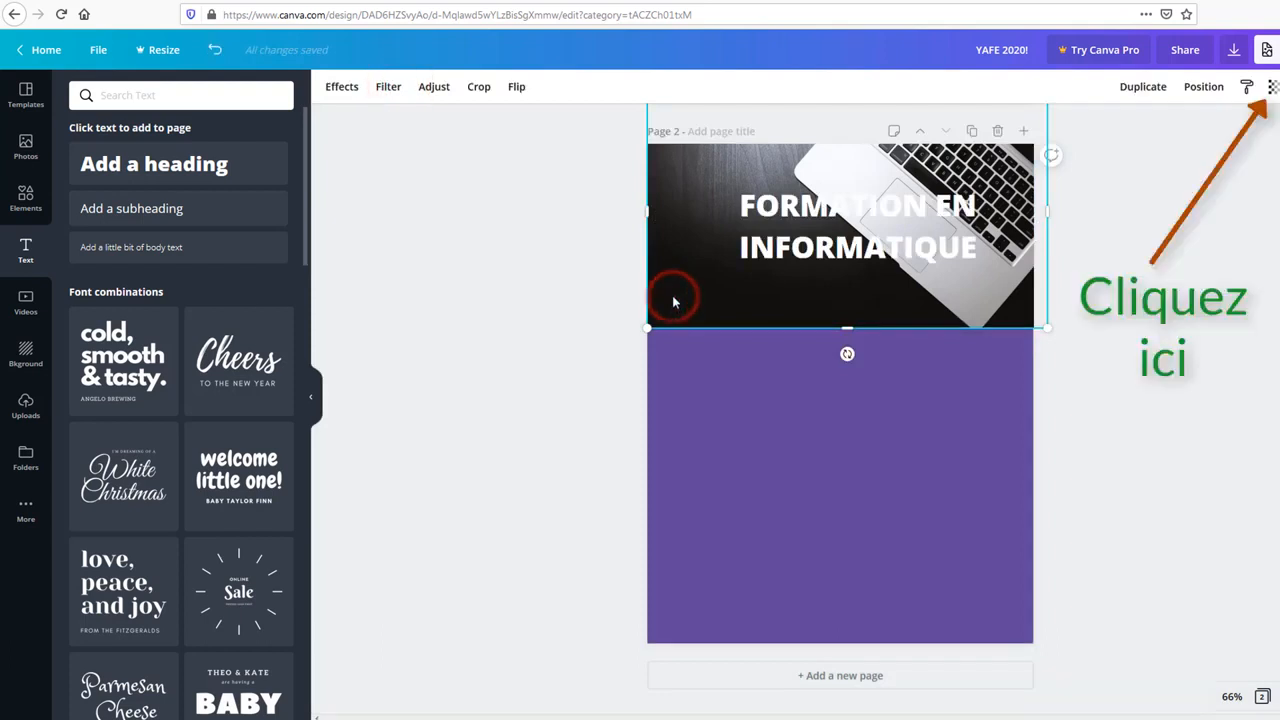
left_click(1272, 88)
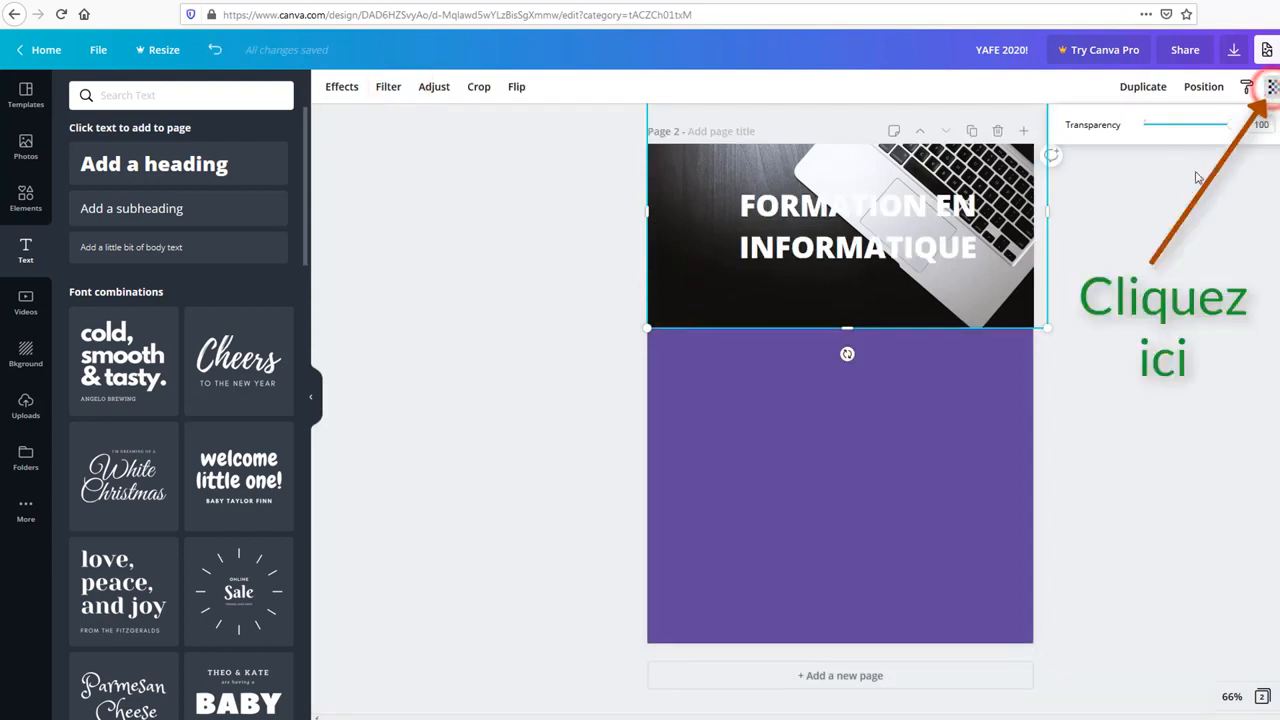
left_click_drag(1237, 128, 1202, 139)
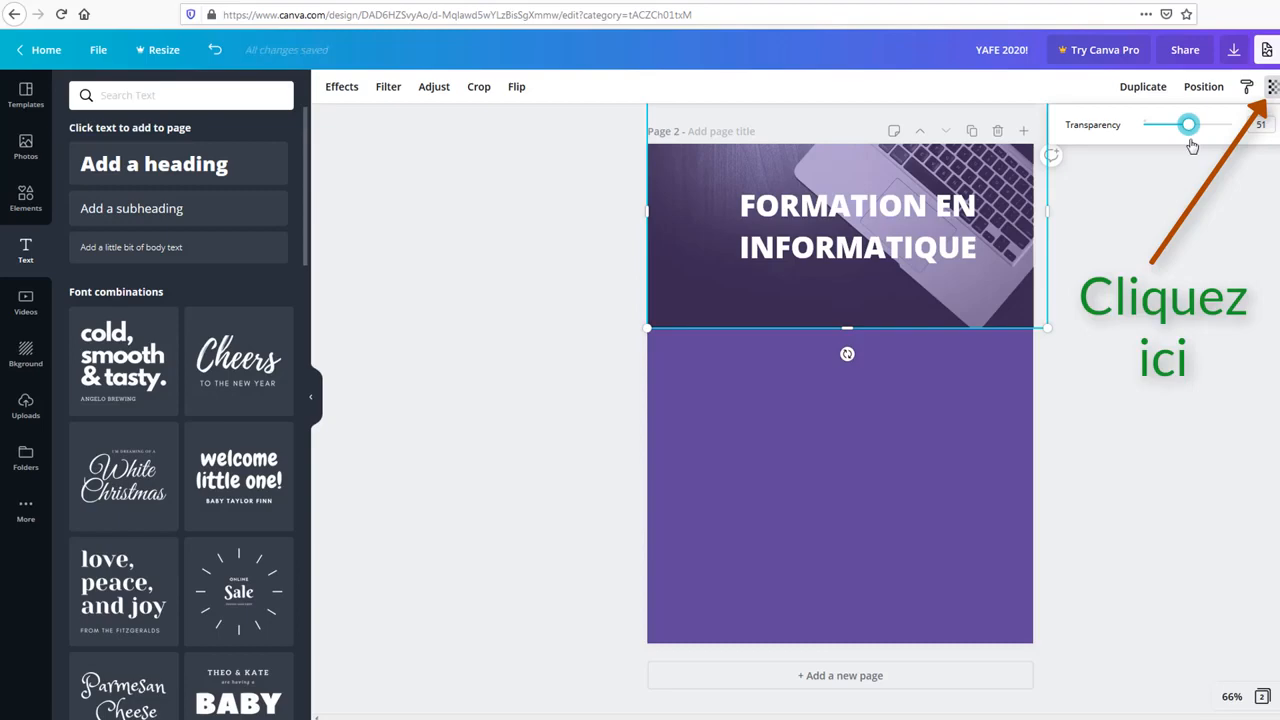
left_click(1245, 257)
left_click_drag(858, 243, 848, 230)
left_click(1166, 328)
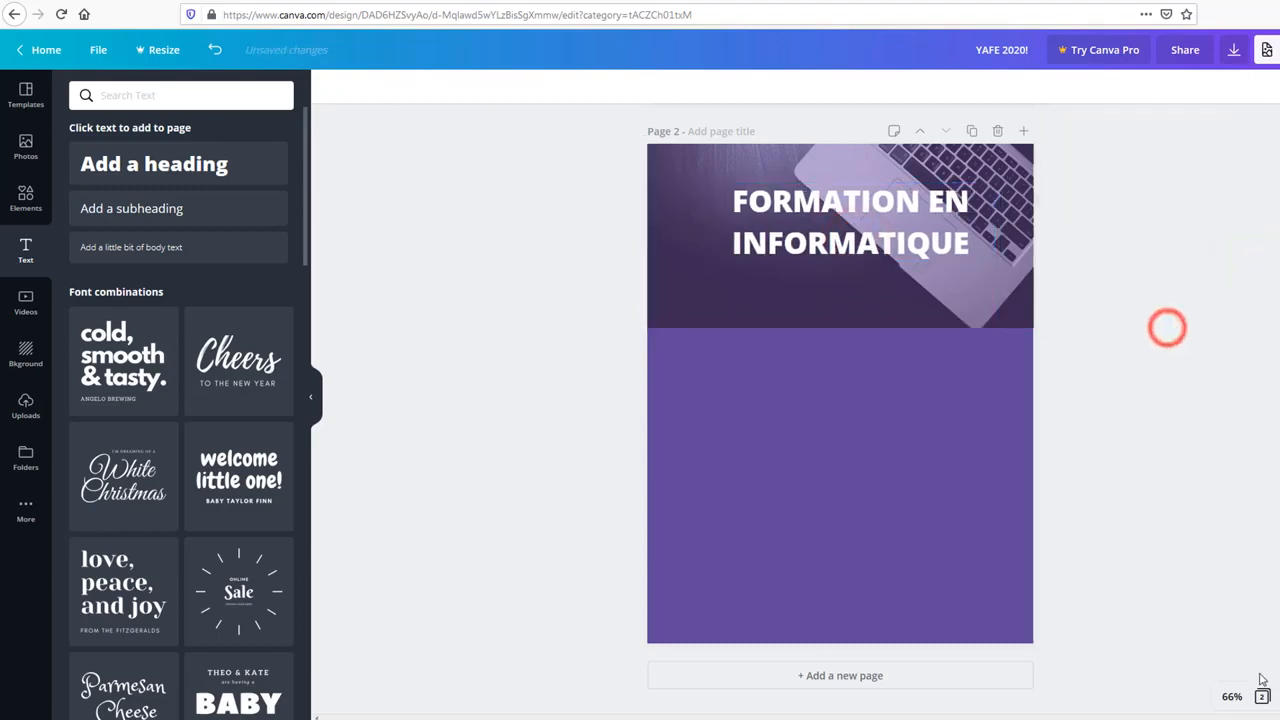
Step: Set the canvas zoom to 75%
left_click(1233, 697)
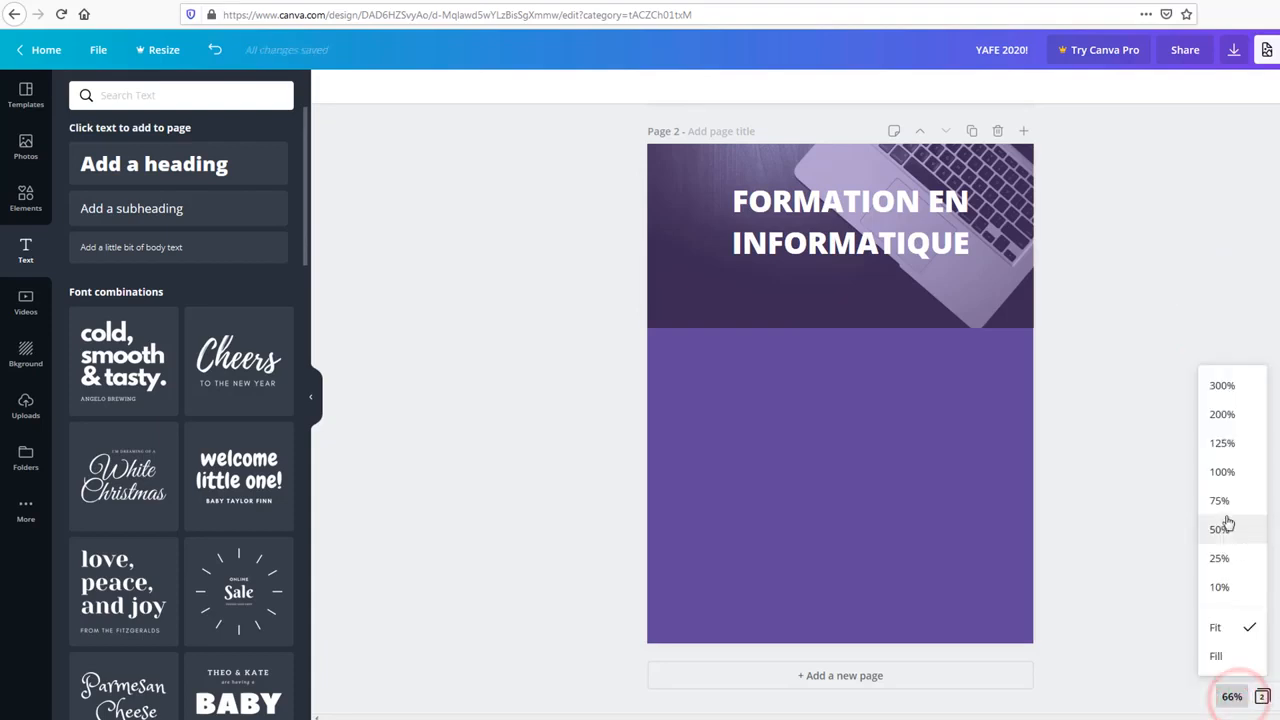
left_click(1224, 505)
scroll(1191, 441, "up", 1)
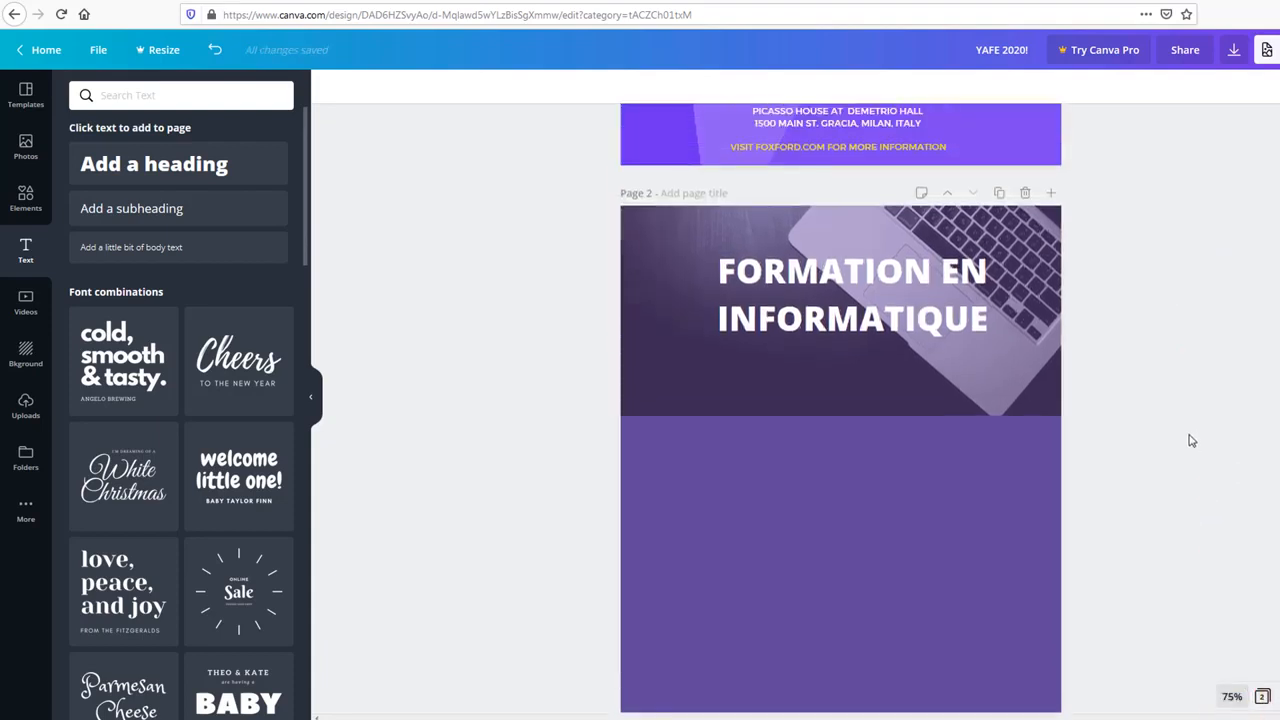
scroll(1187, 440, "down", 1)
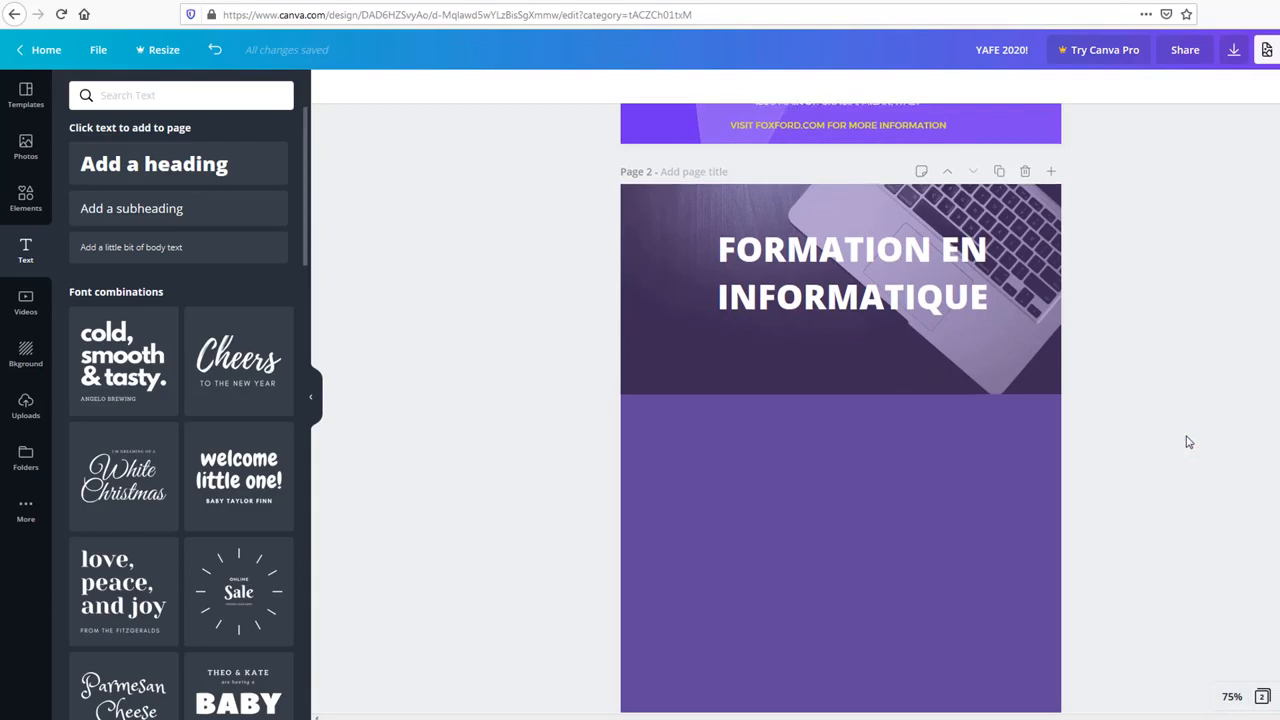
Step: Tighten the title's line height to 0.88 and move it down onto the centre guide
left_click(830, 276)
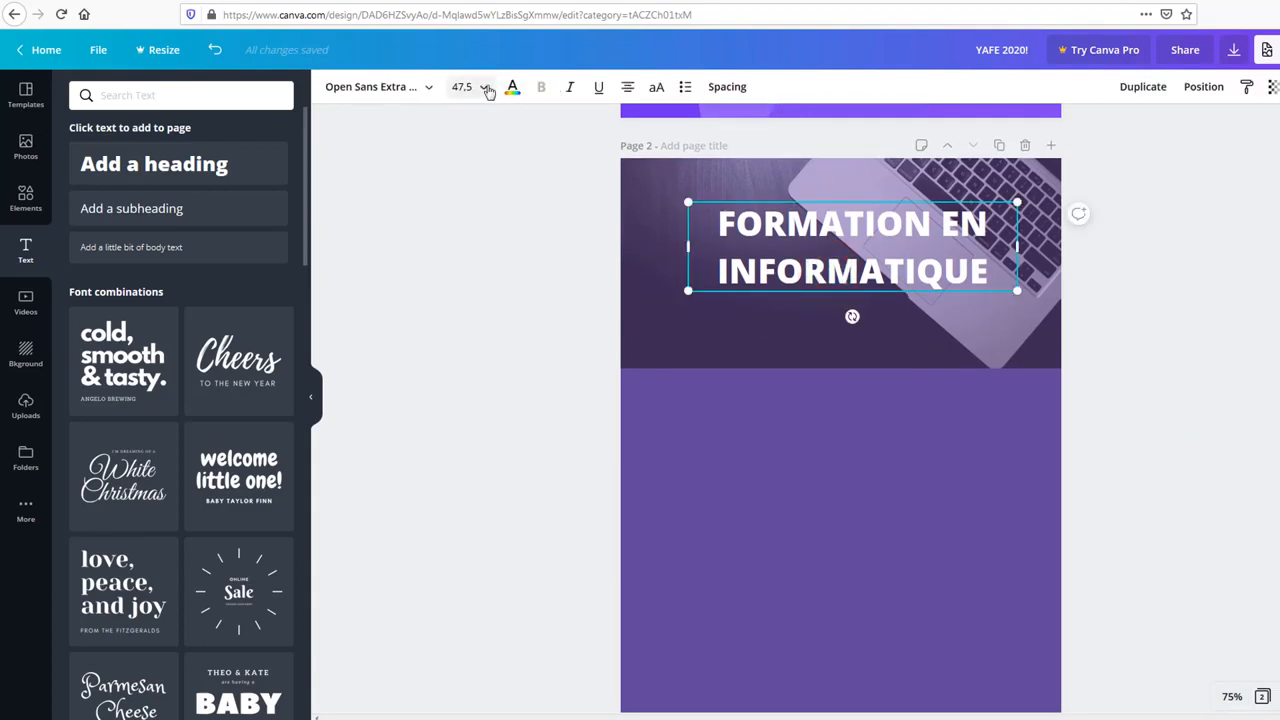
left_click(727, 87)
mouse_move(802, 131)
left_mouse_down()
mouse_move(829, 134)
mouse_move(802, 138)
left_mouse_up()
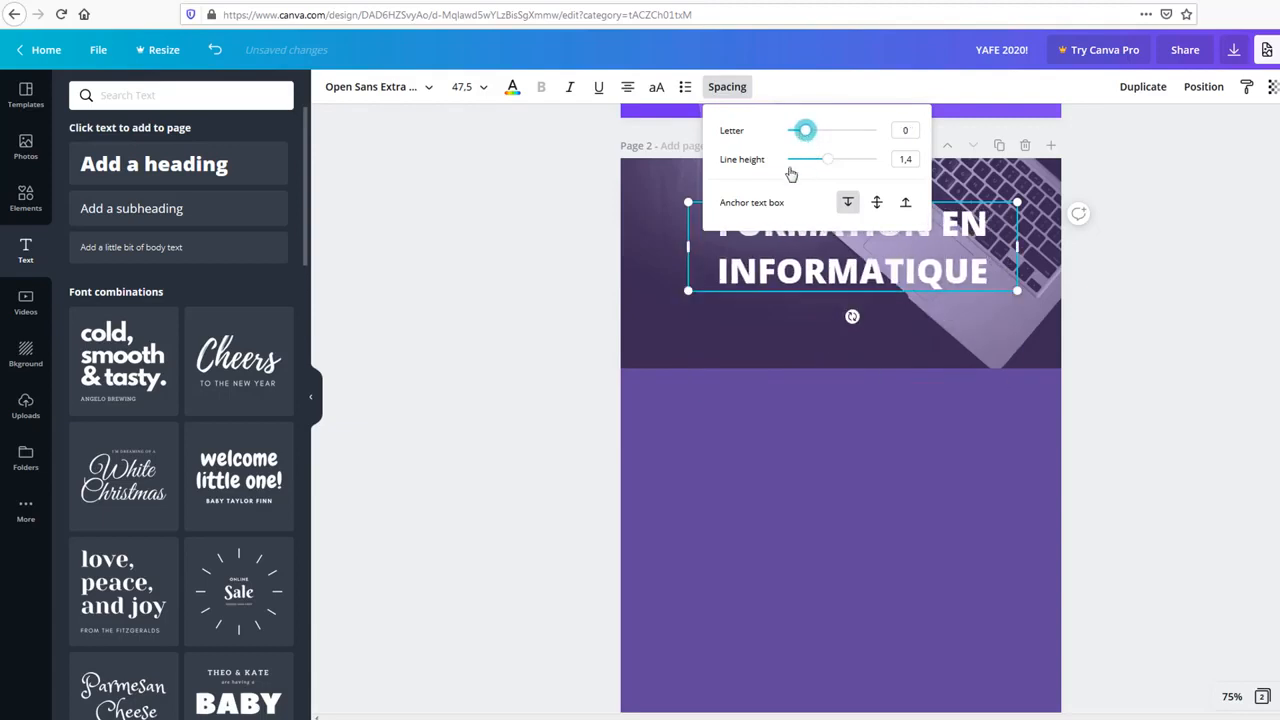
left_click_drag(835, 160, 803, 159)
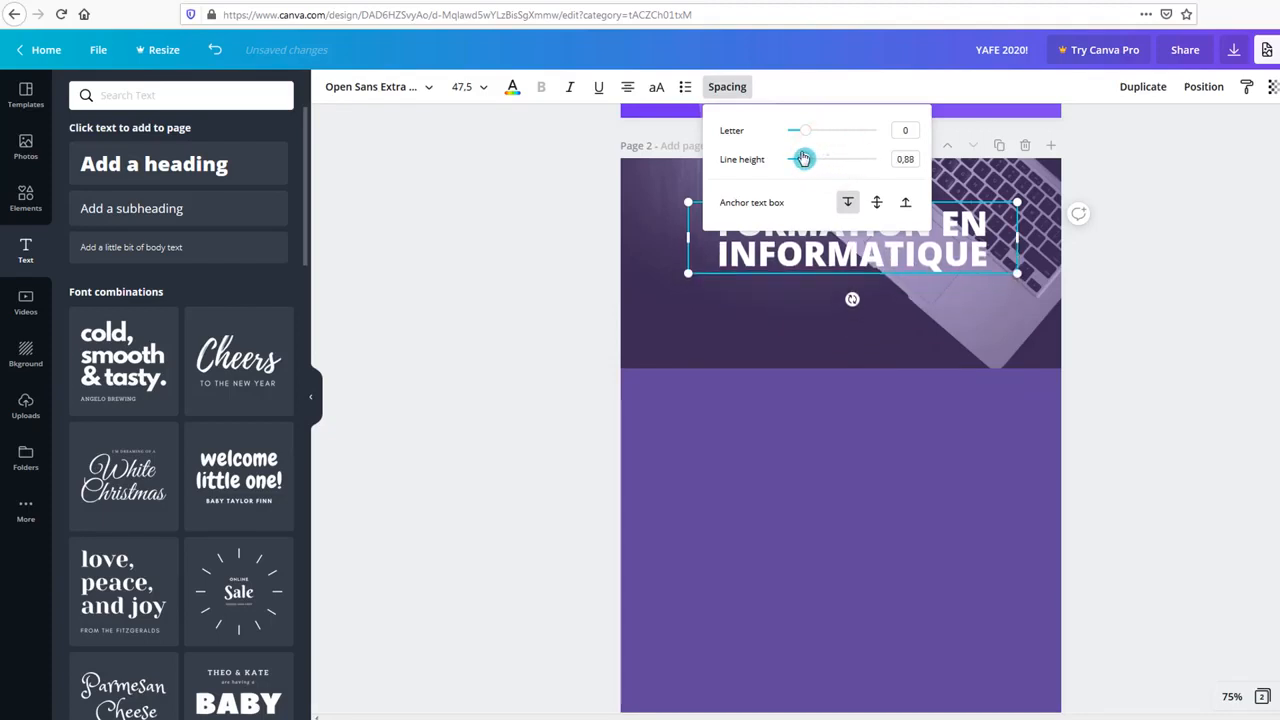
left_click(514, 357)
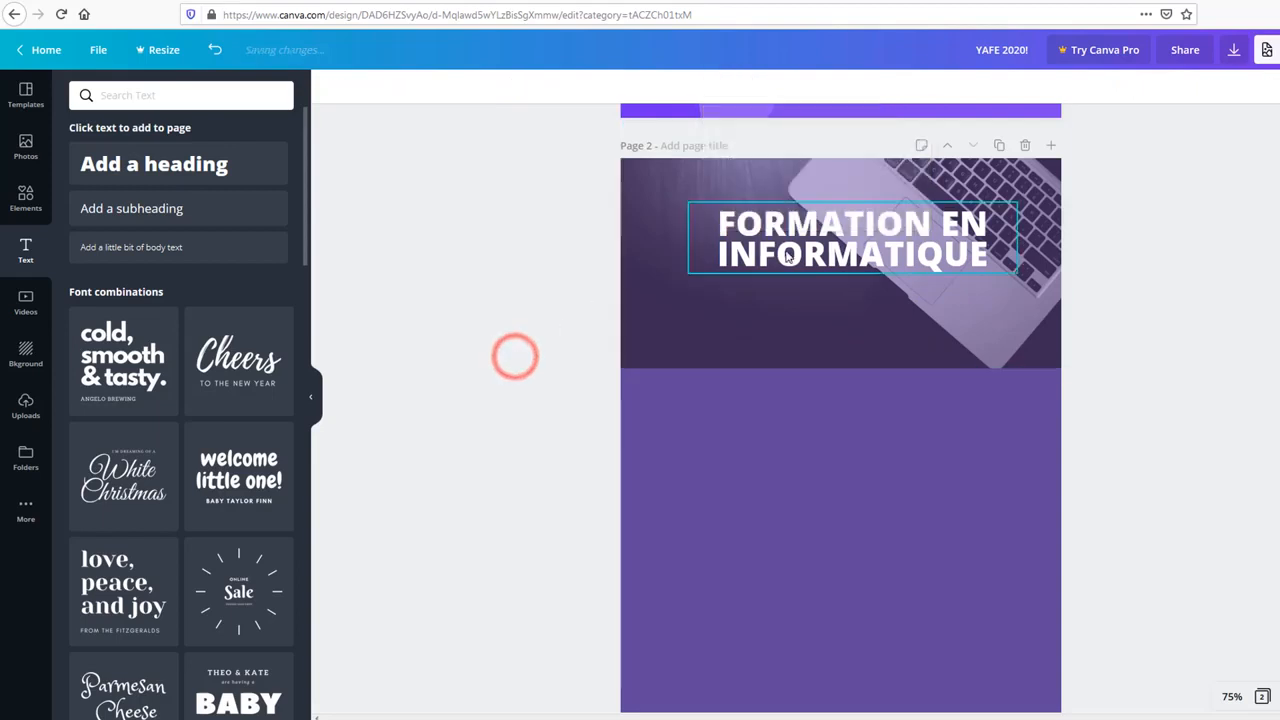
left_click_drag(792, 253, 792, 266)
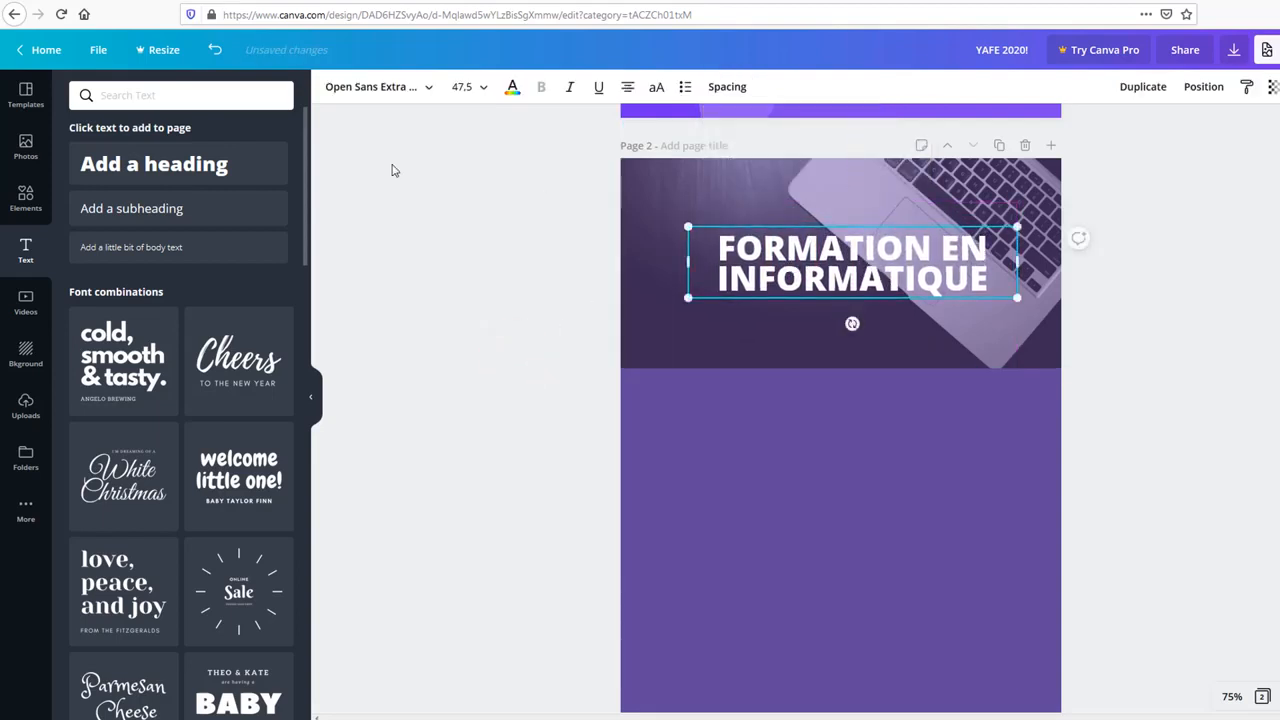
left_click(385, 190)
Step: Browse the Elements Shapes results and pick the rounded shield shape
left_click(26, 95)
left_click(26, 198)
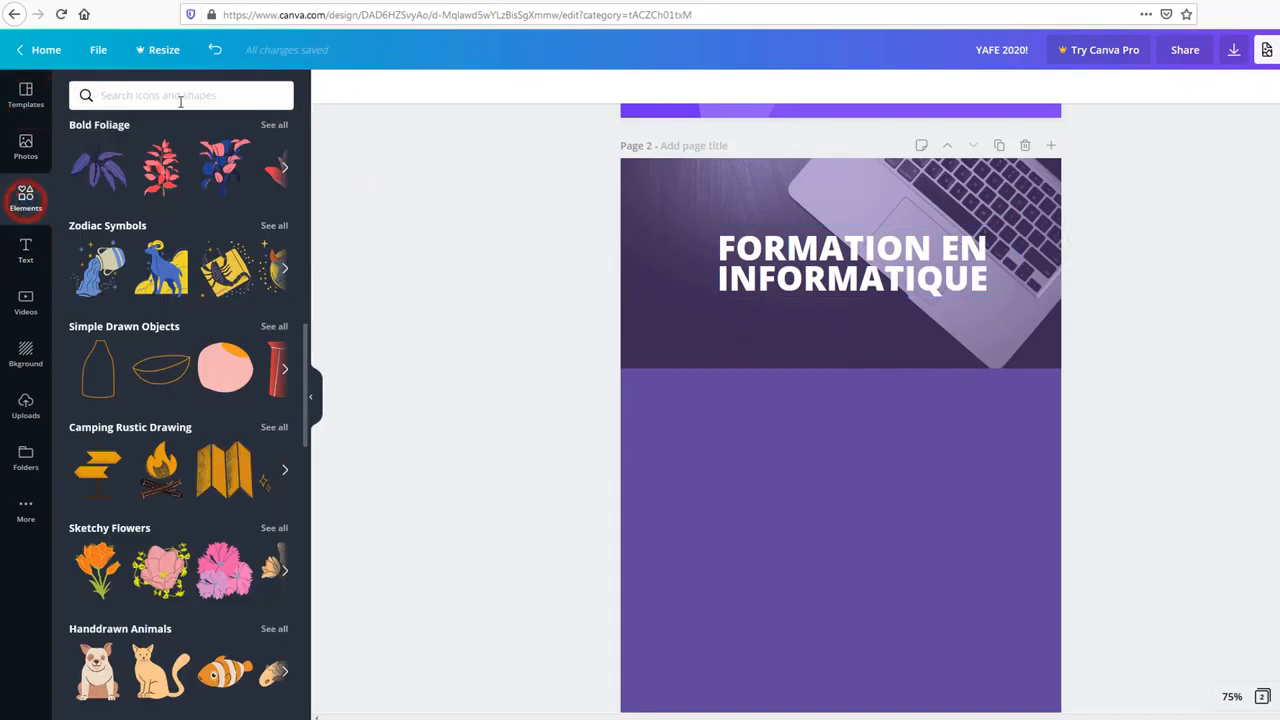
scroll(165, 330, "down", 3)
scroll(167, 340, "down", 8)
scroll(170, 345, "up", 14)
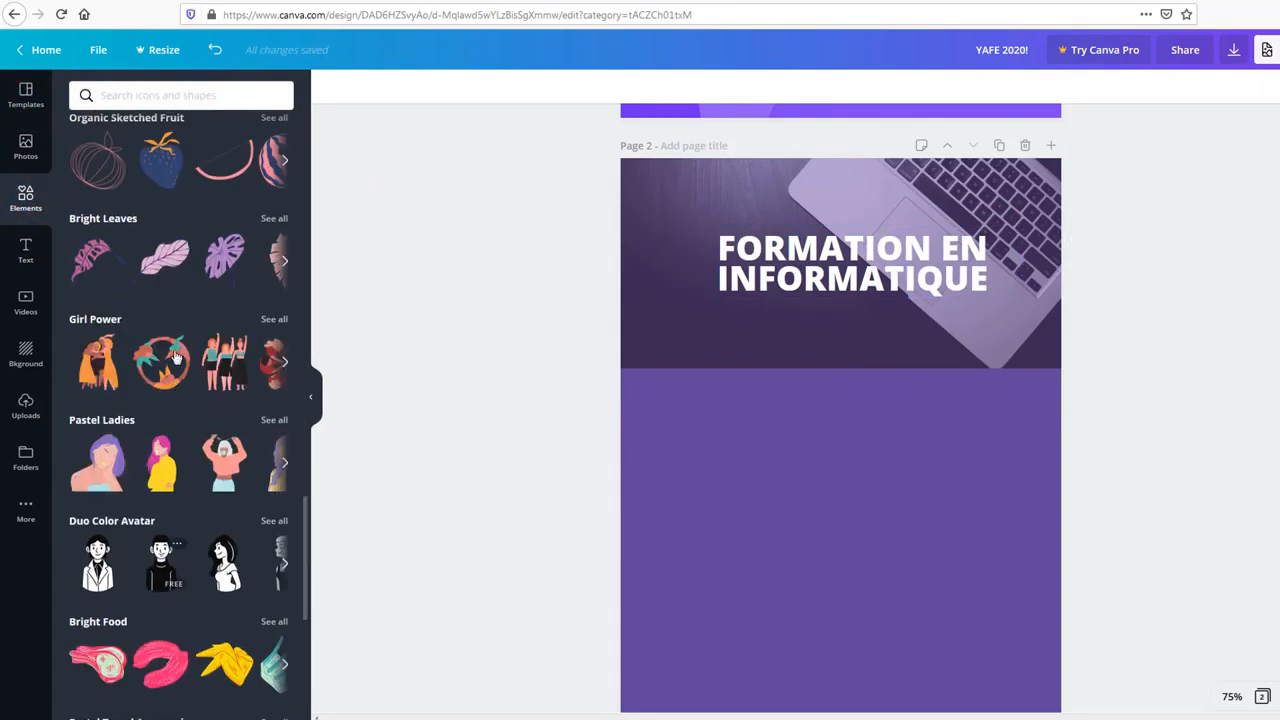
scroll(171, 349, "up", 6)
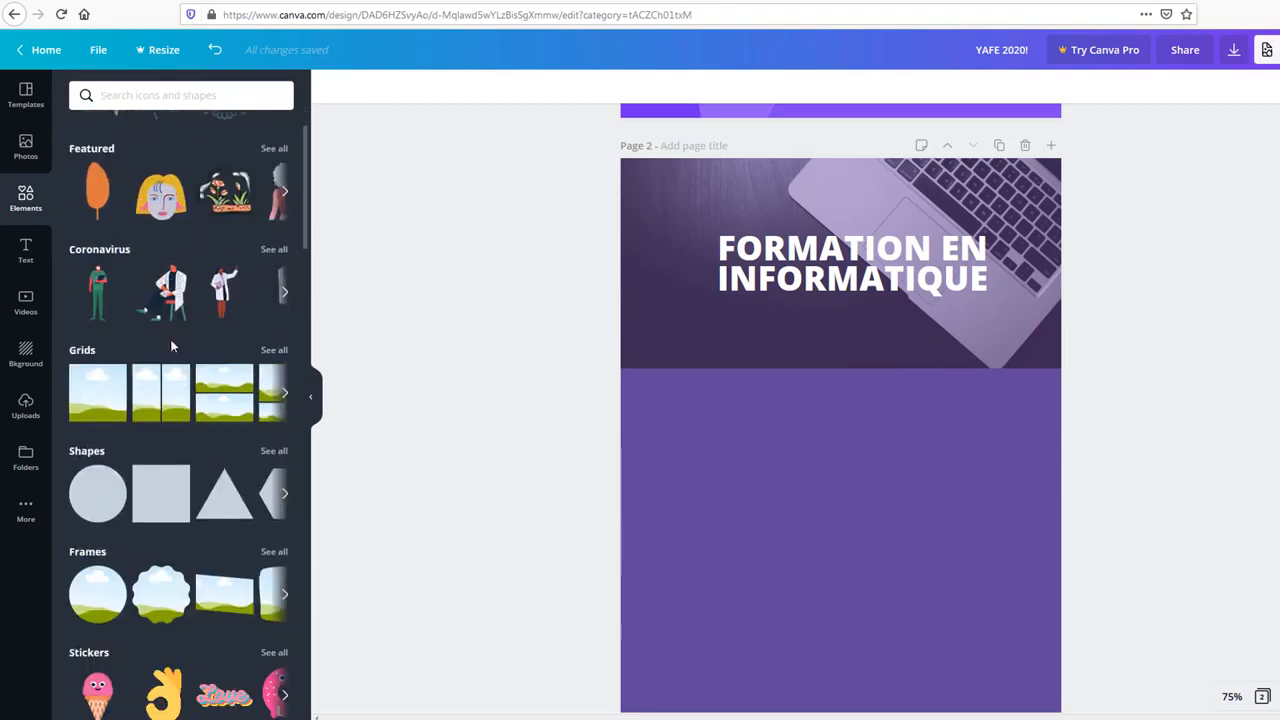
scroll(171, 340, "down", 2)
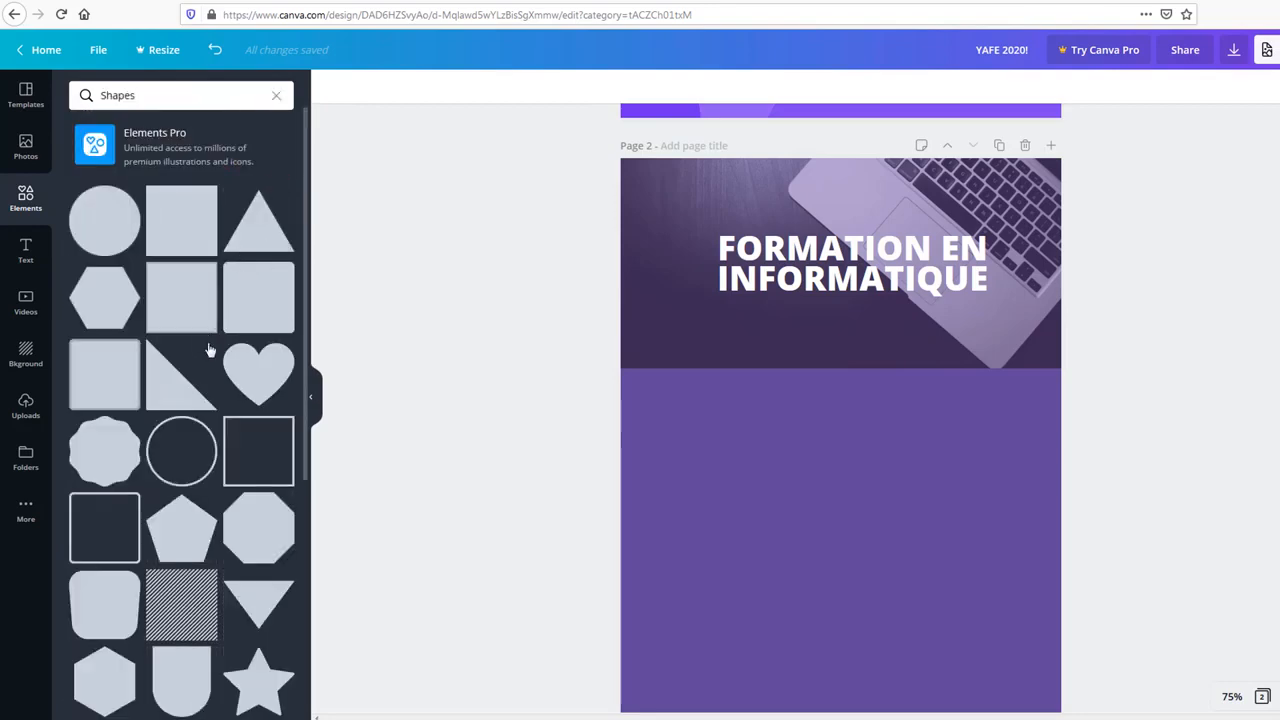
scroll(209, 349, "down", 7)
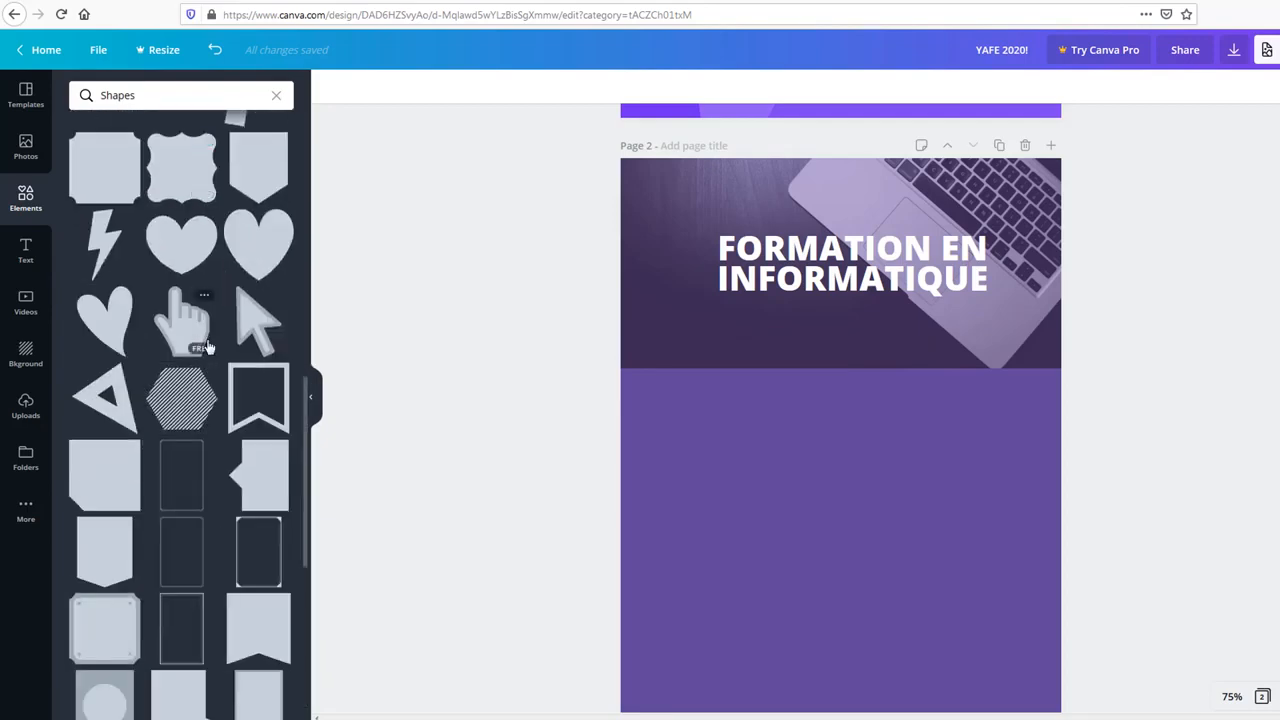
scroll(209, 347, "up", 7)
scroll(206, 341, "down", 10)
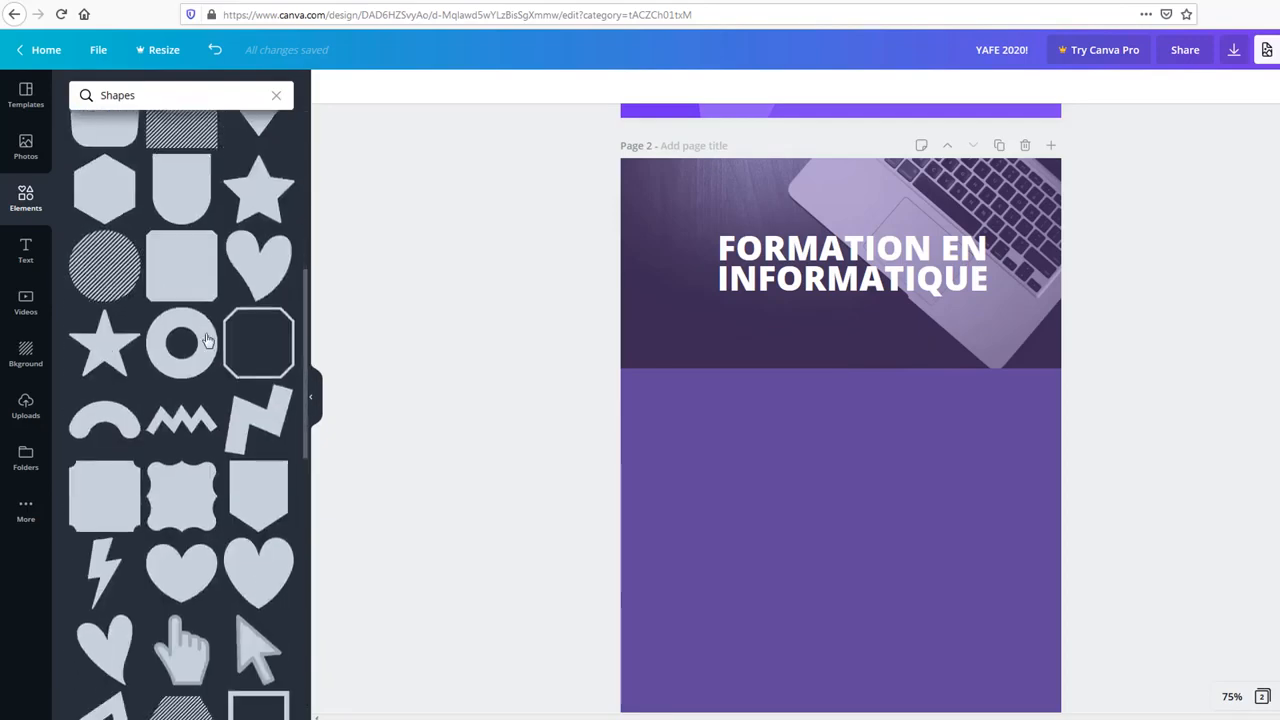
scroll(217, 366, "up", 6)
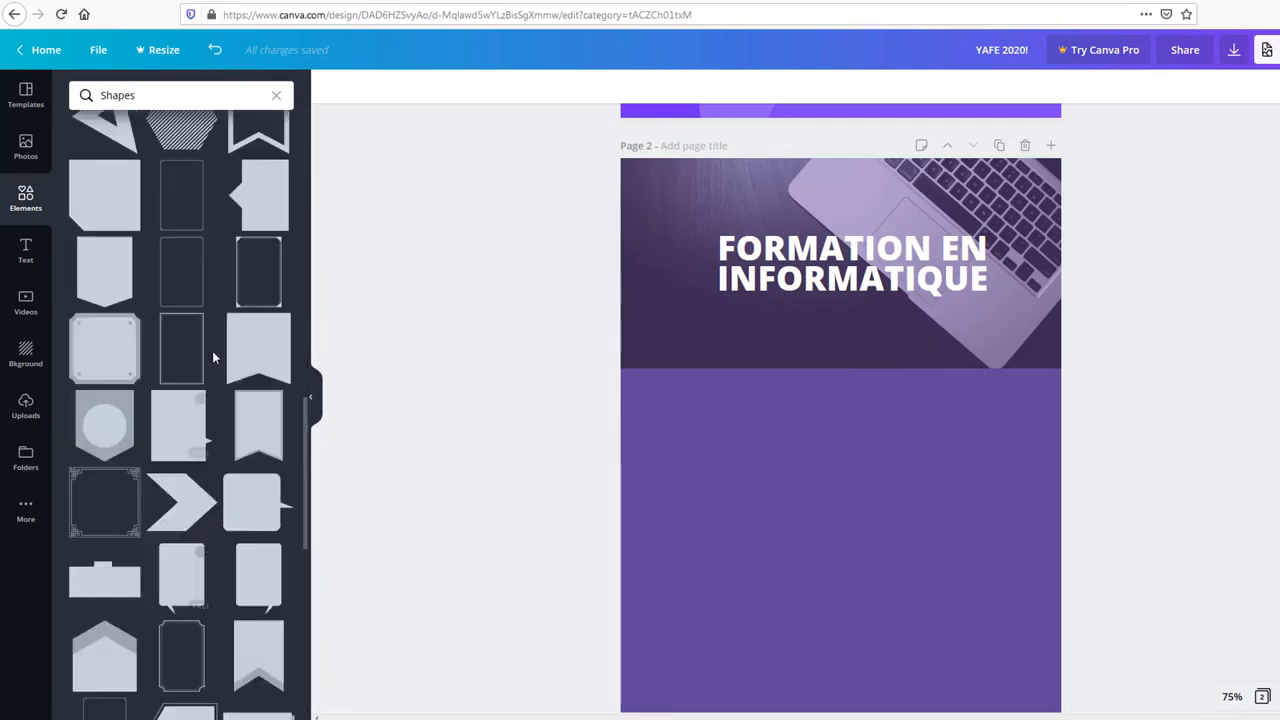
scroll(212, 353, "up", 5)
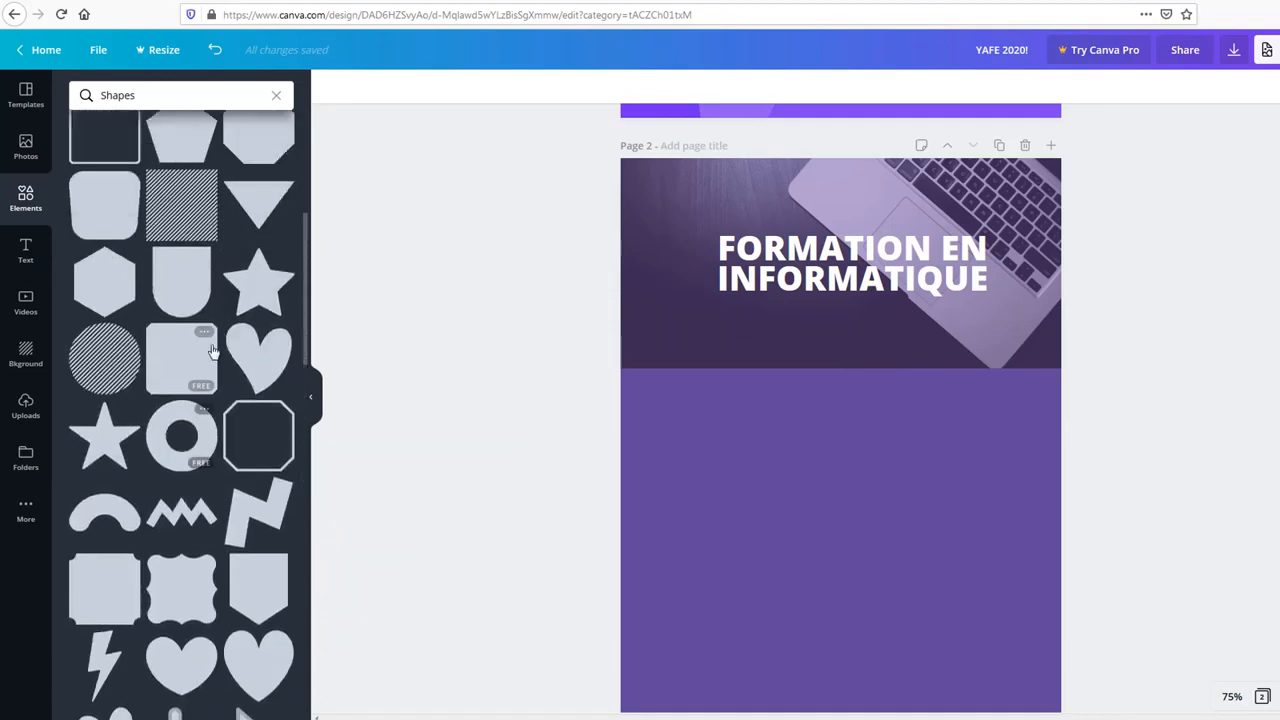
scroll(212, 350, "up", 3)
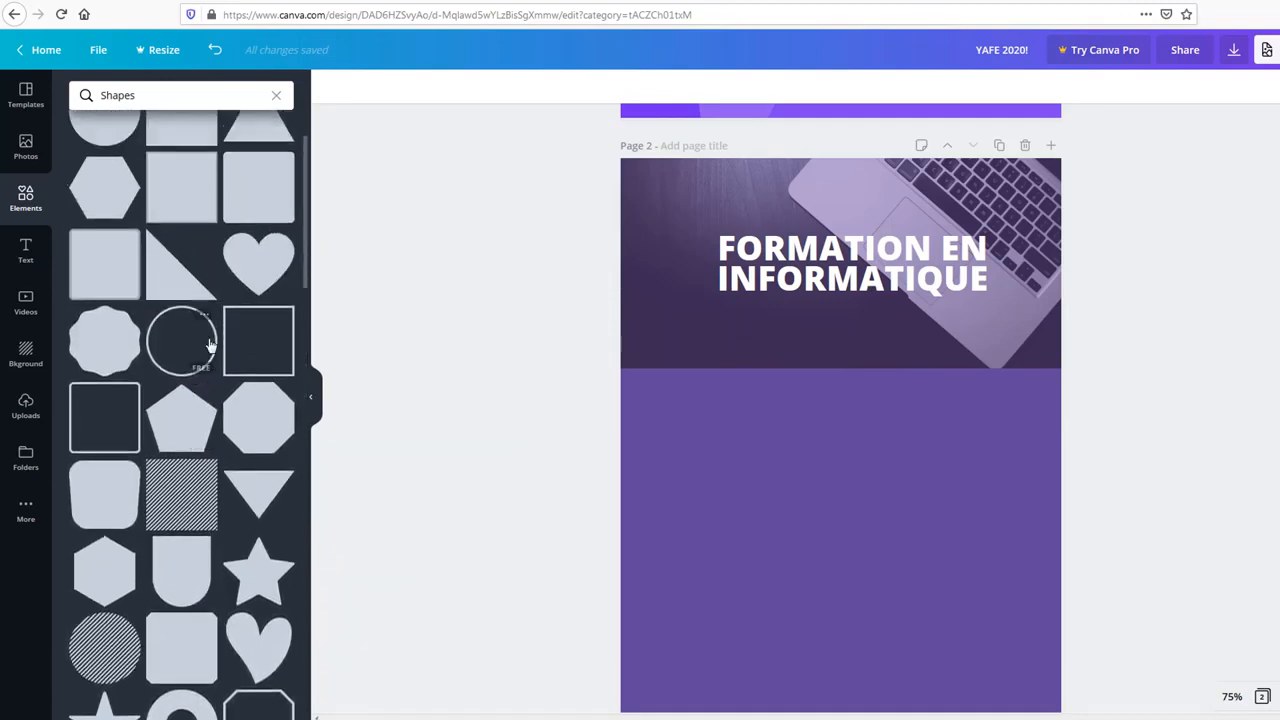
scroll(208, 340, "down", 4)
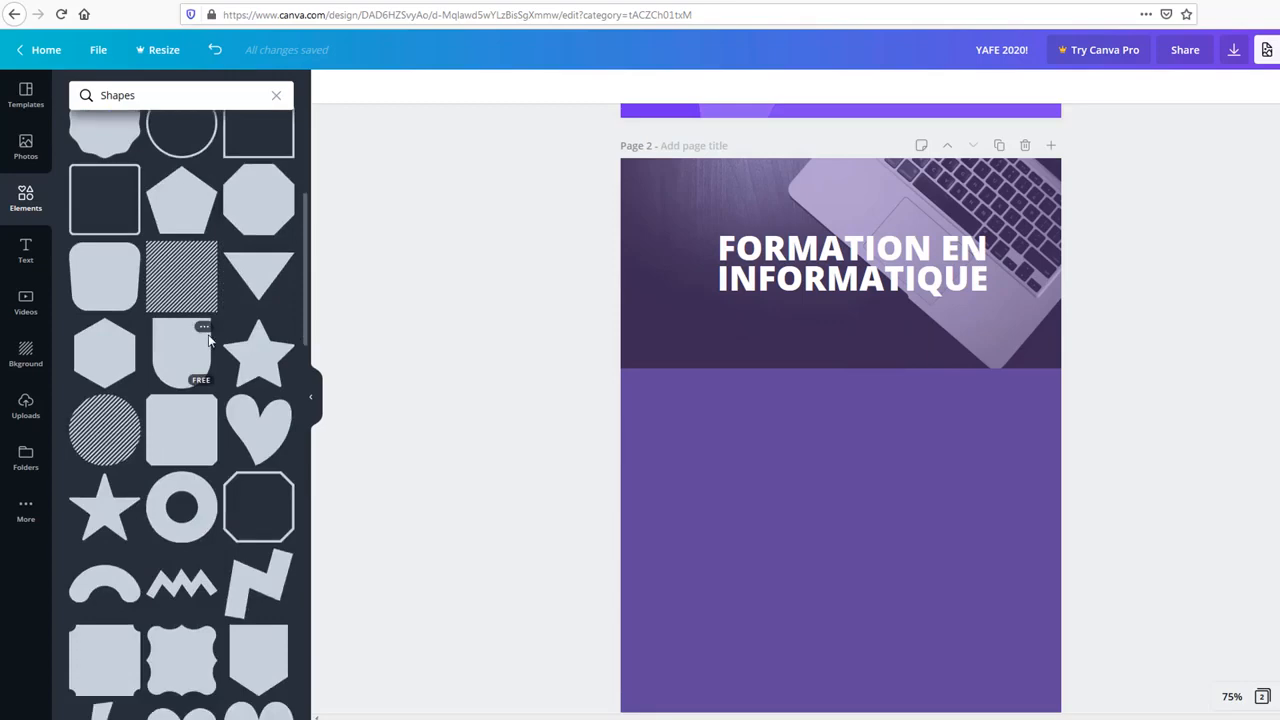
scroll(258, 305, "down", 2)
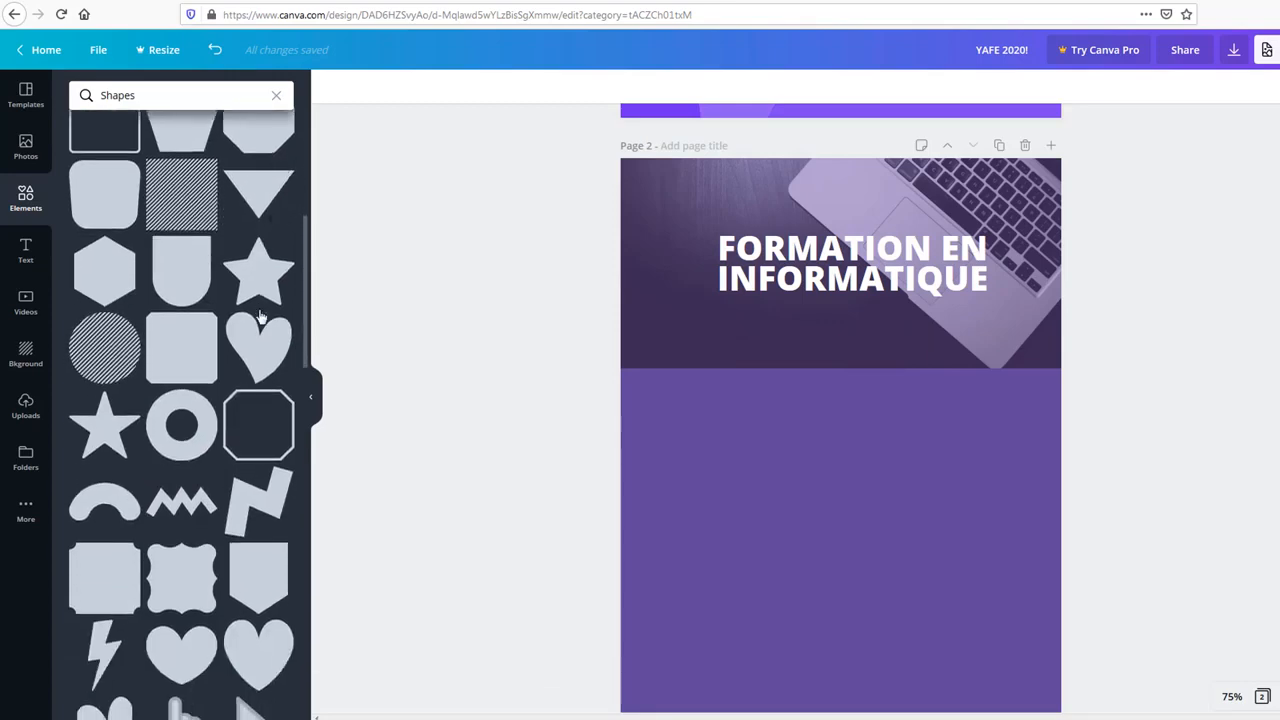
scroll(259, 316, "down", 2)
left_click(188, 187)
Step: Add the grey shield shape to page 2 and shrink it from its corners
left_click_drag(252, 190, 851, 182)
left_click_drag(811, 582, 992, 360)
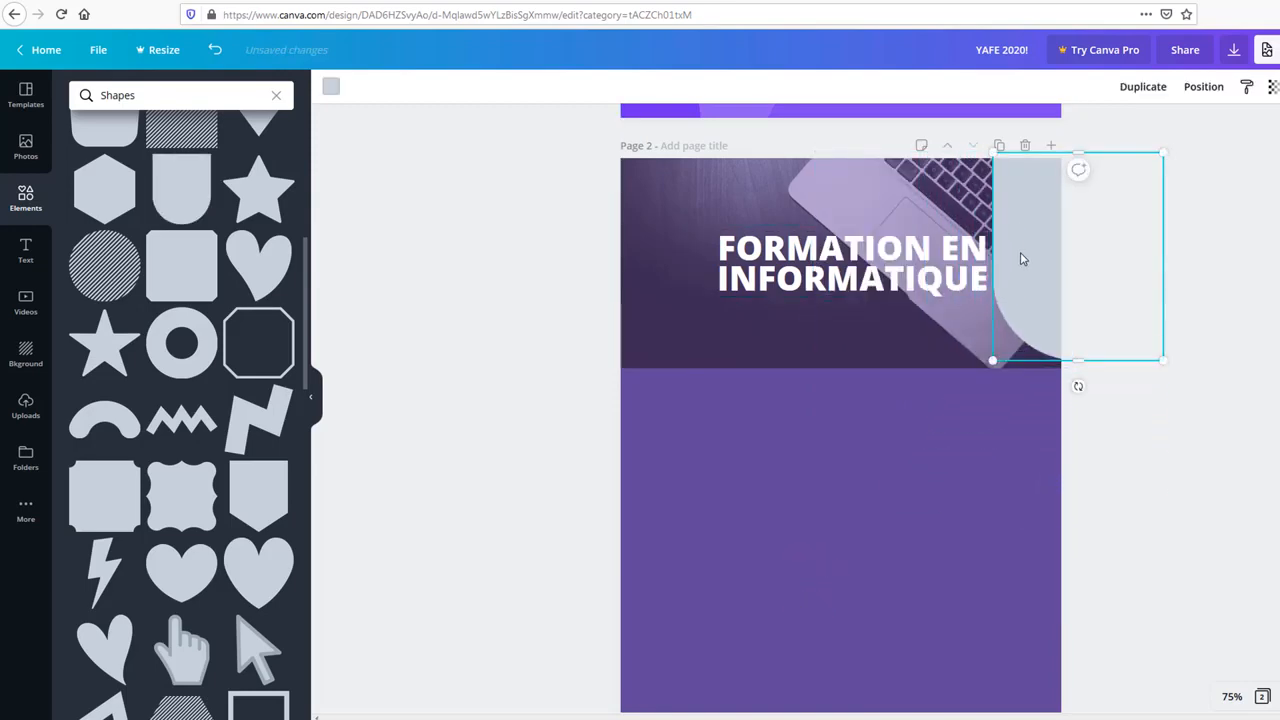
left_click_drag(1022, 259, 934, 258)
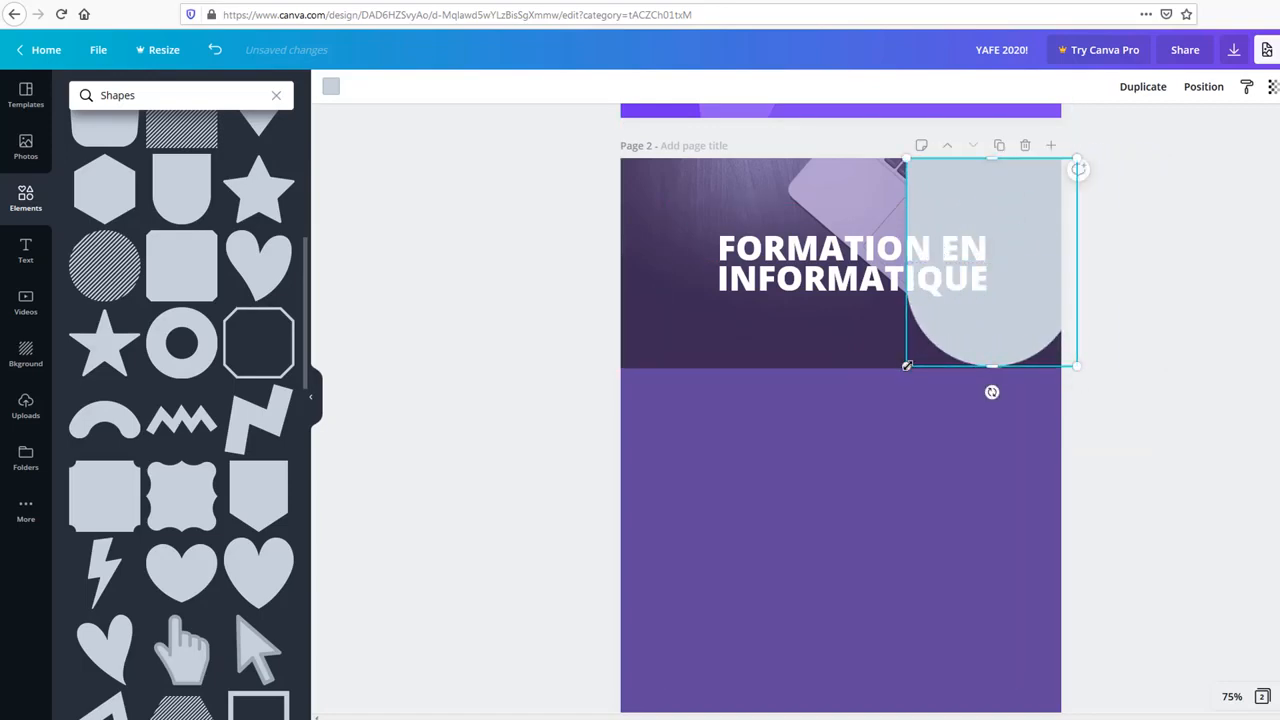
left_click_drag(907, 366, 948, 228)
left_click_drag(950, 219, 935, 233)
Step: Fine-tune the shape's size and position so it hangs from the top-right edge like a tab
left_click_drag(1019, 221, 978, 217)
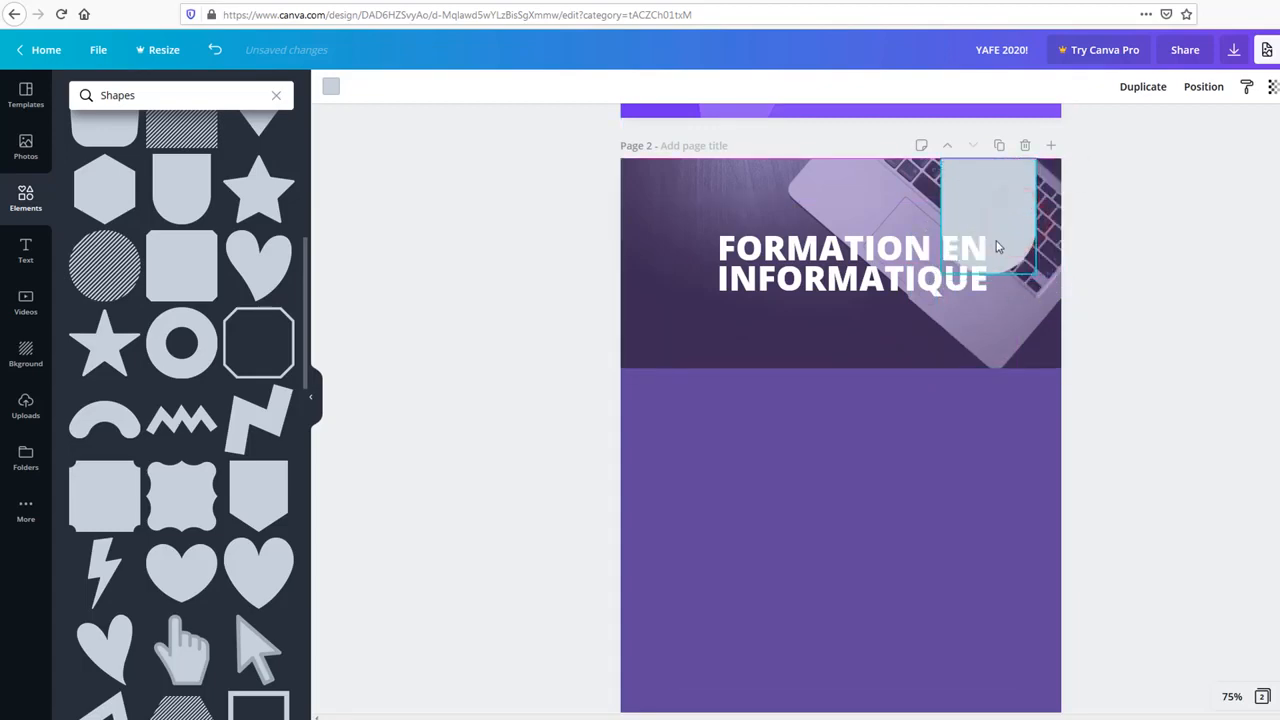
left_click_drag(988, 273, 1005, 231)
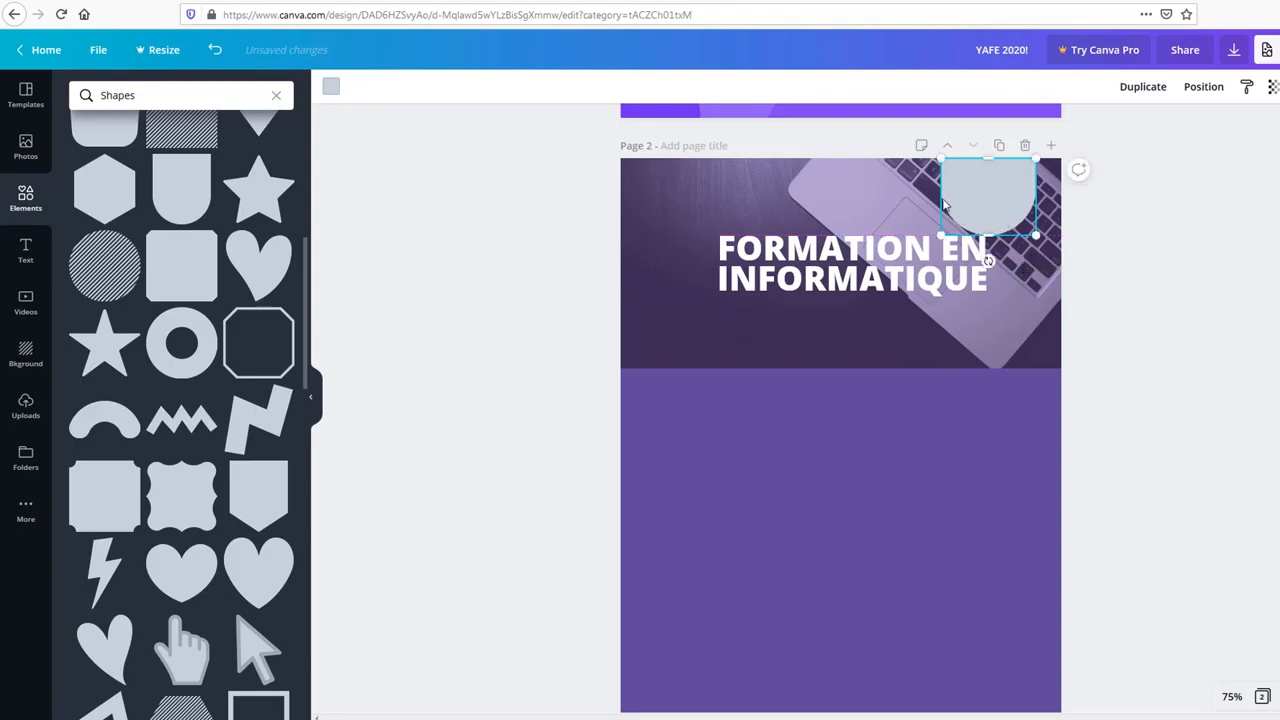
left_click_drag(962, 190, 972, 188)
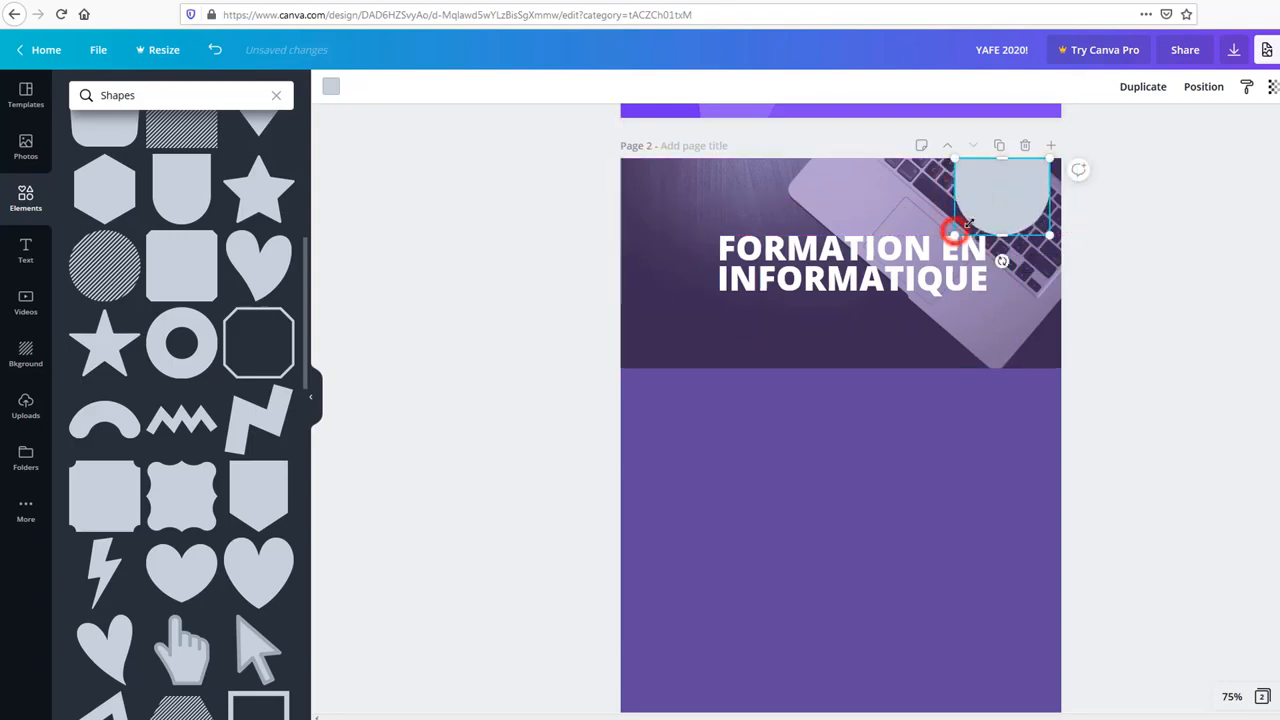
left_click_drag(955, 233, 1019, 226)
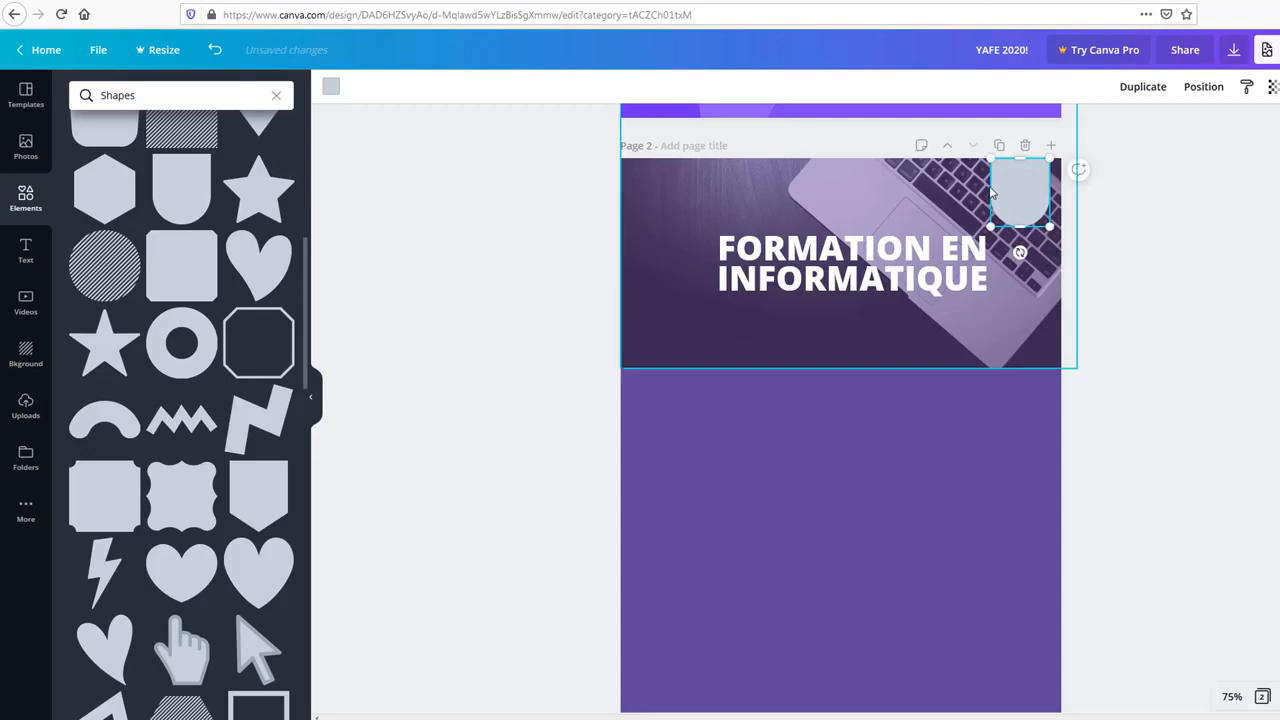
left_click(1053, 191)
left_click(1032, 200)
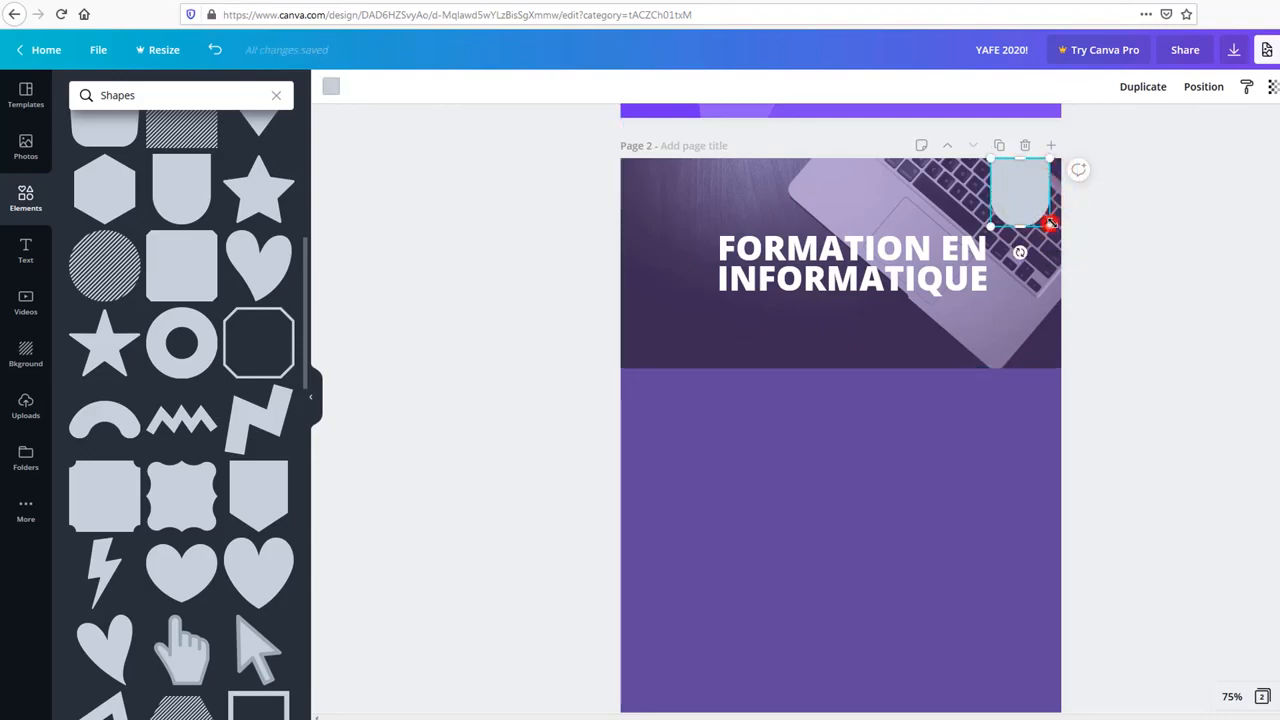
left_click_drag(1050, 224, 1008, 193)
left_click(1117, 223)
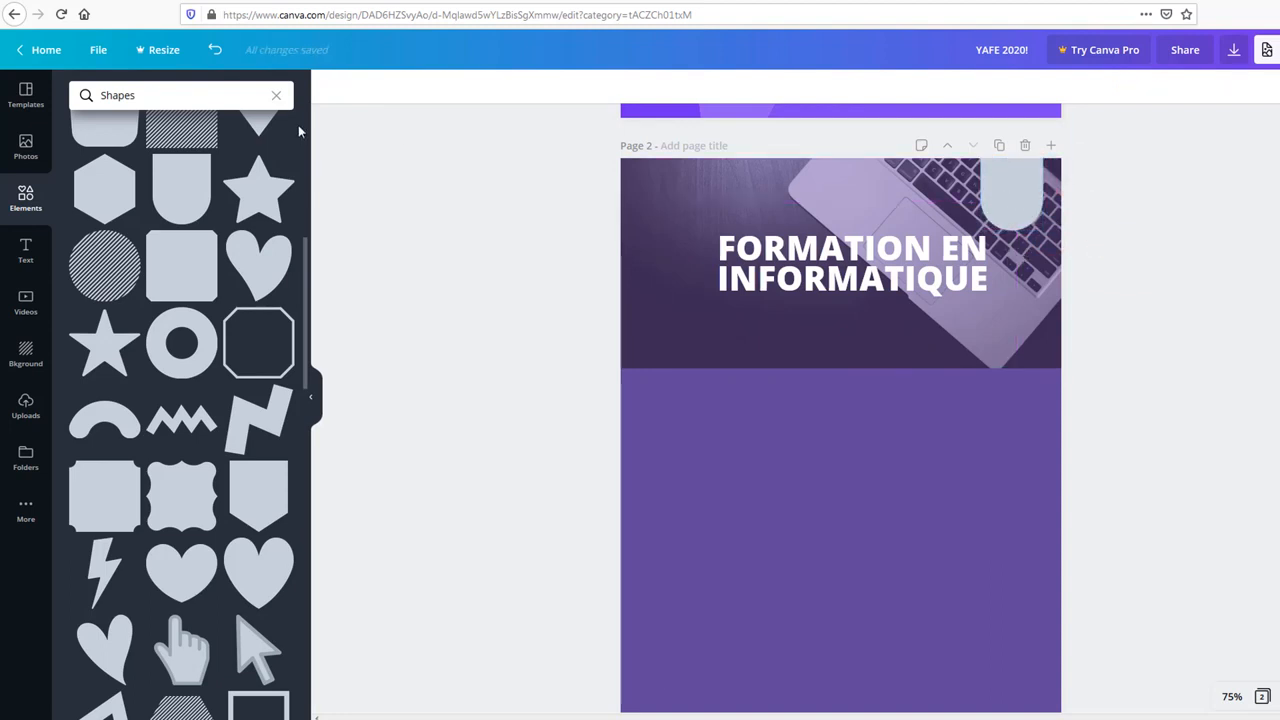
Step: Add a subheading text box near the top of page 2 reading '10 places'
left_click(26, 255)
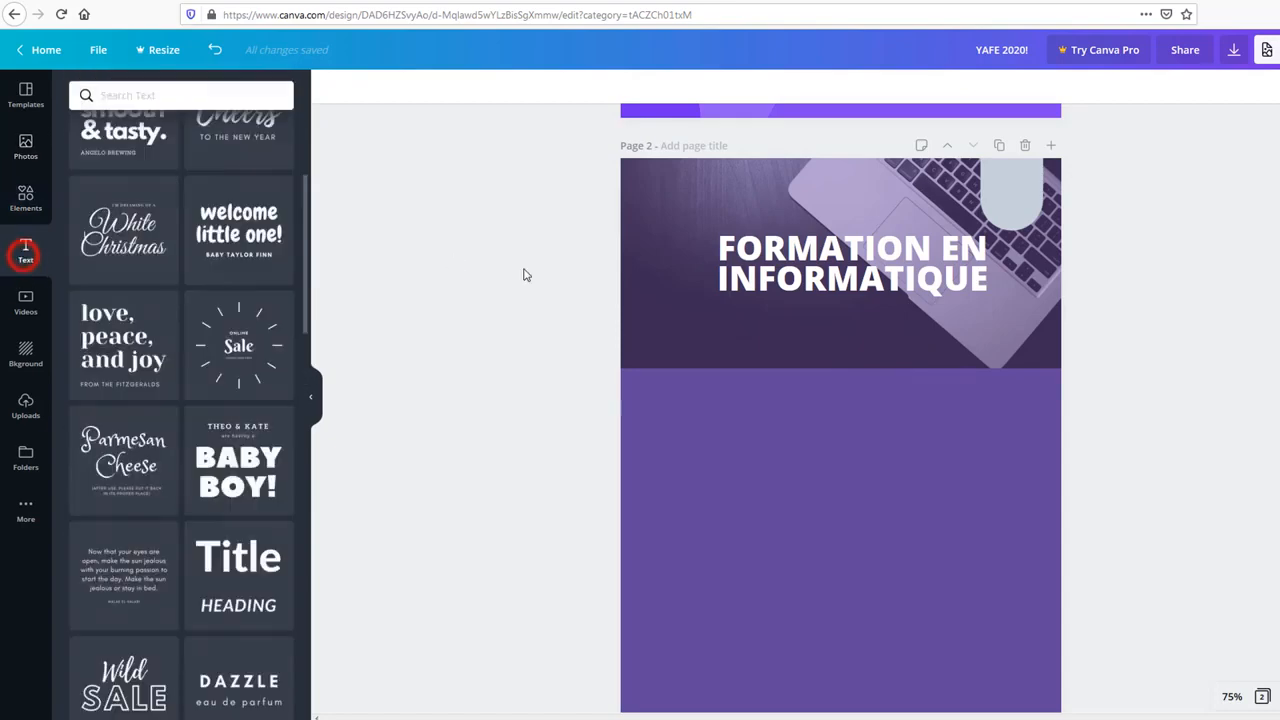
scroll(199, 268, "up", 3)
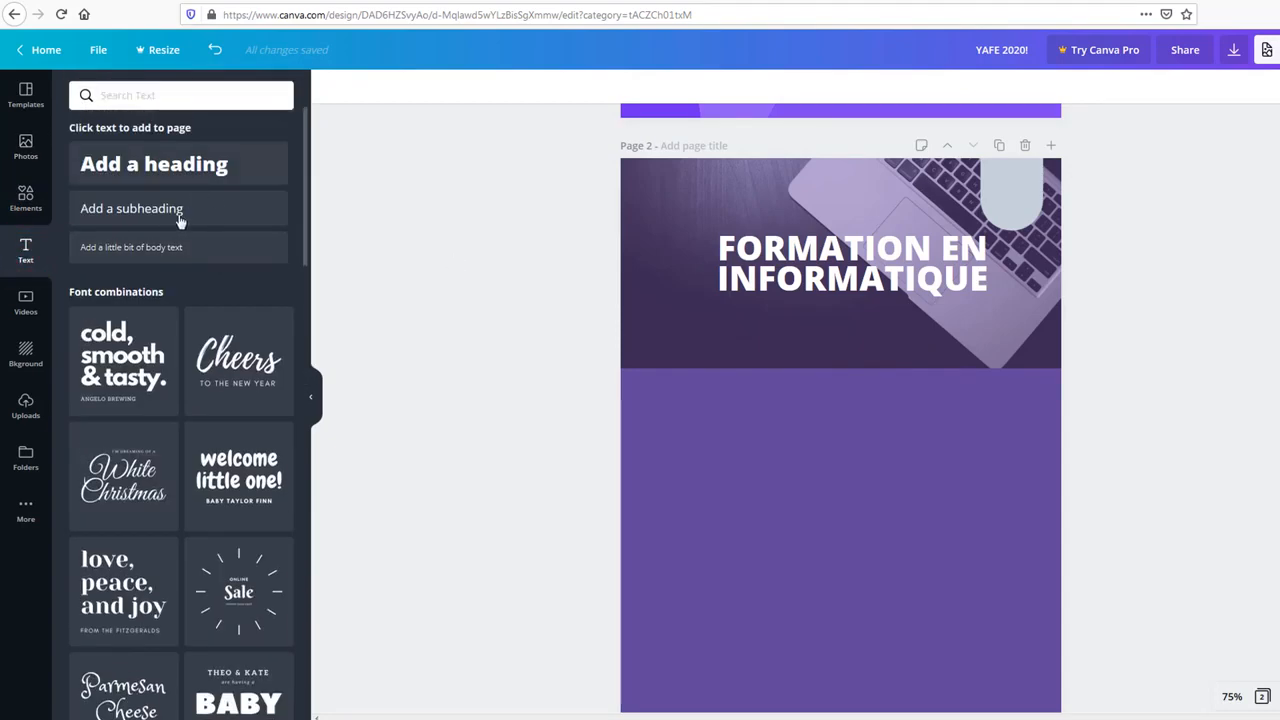
left_click_drag(180, 220, 1000, 195)
double_click(1005, 196)
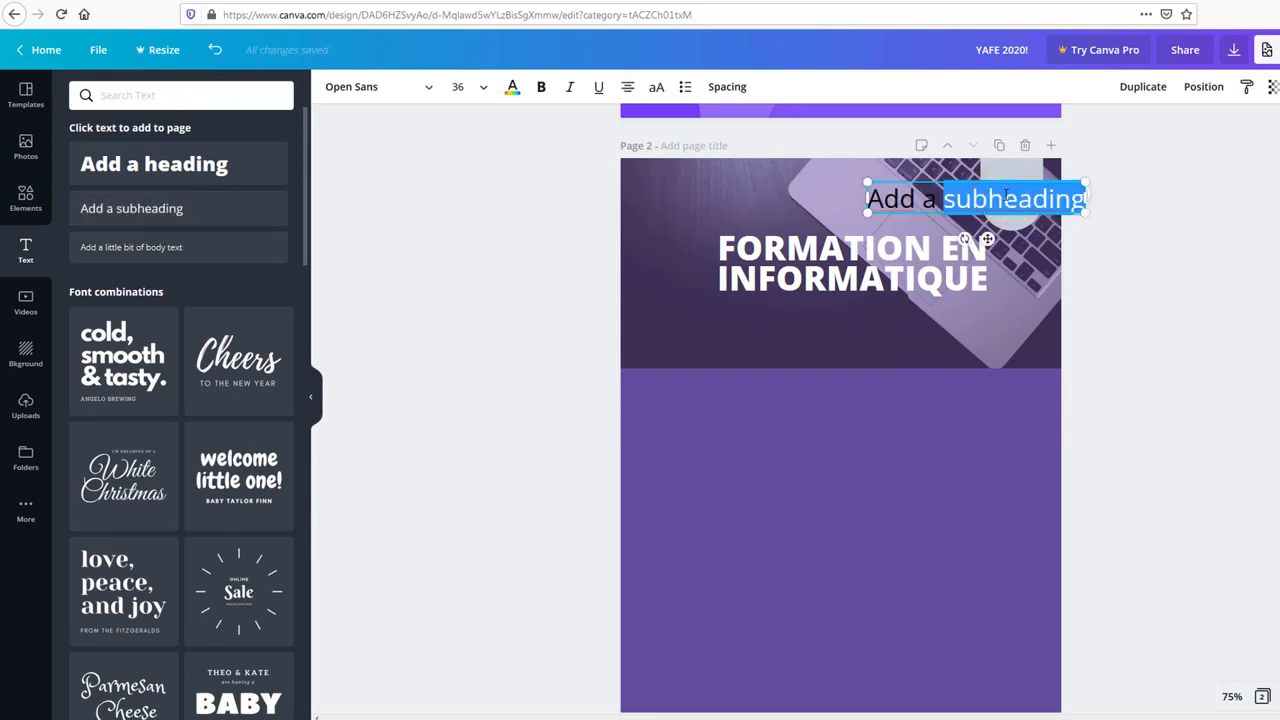
key("ctrl+a")
key("BackSpace")
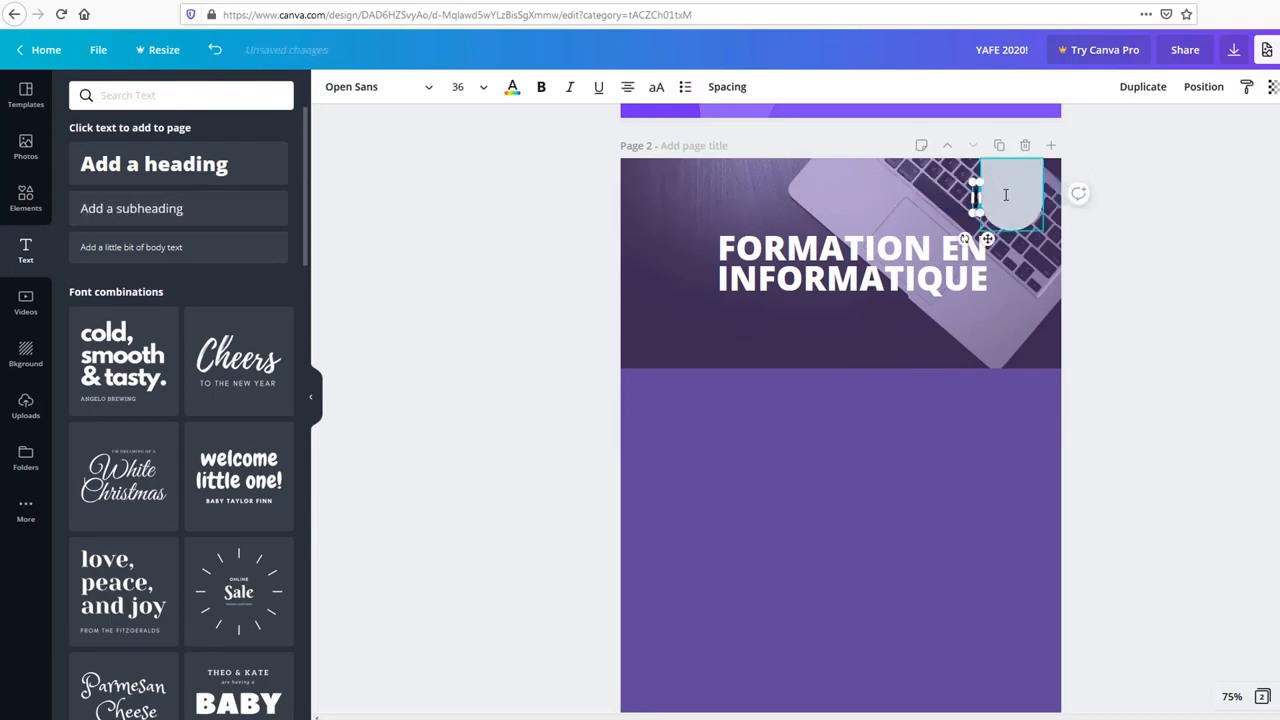
type("10 places")
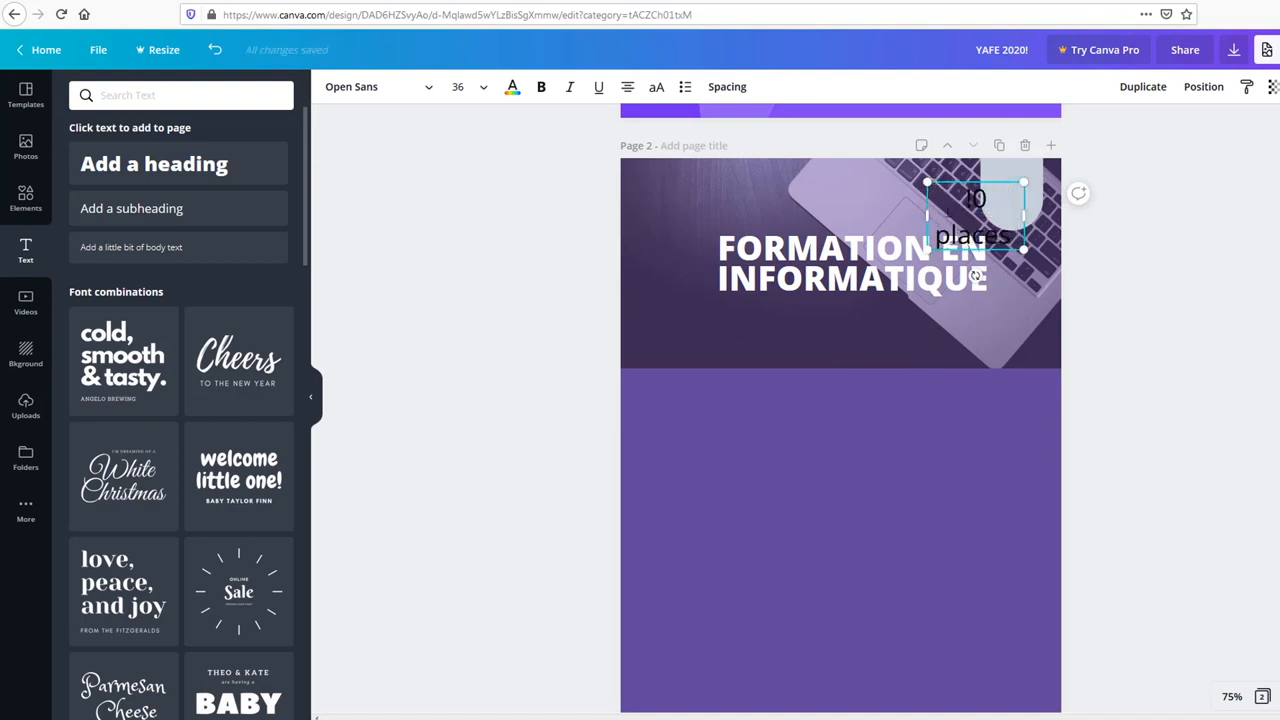
Step: Shrink the label, move it into the top-right tab, fix the mistyped '1' and widen the box
left_click_drag(928, 182, 976, 216)
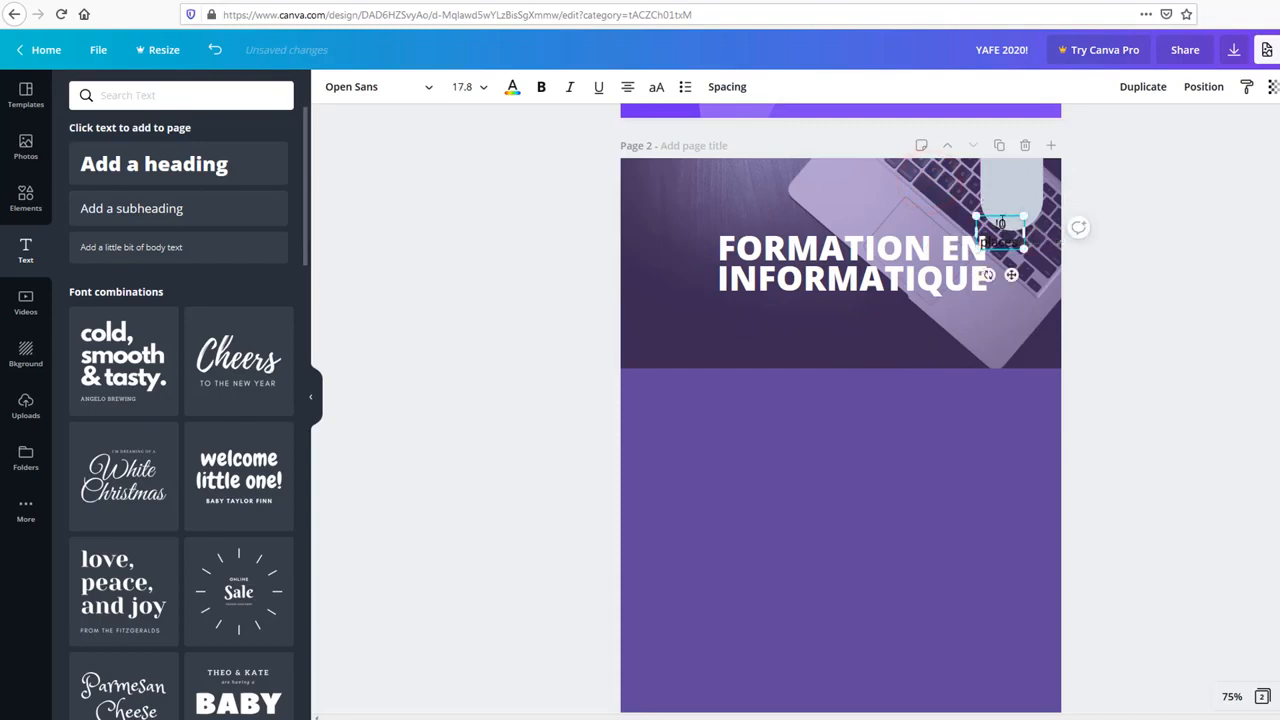
left_click(1166, 263)
left_click_drag(1017, 234, 1025, 192)
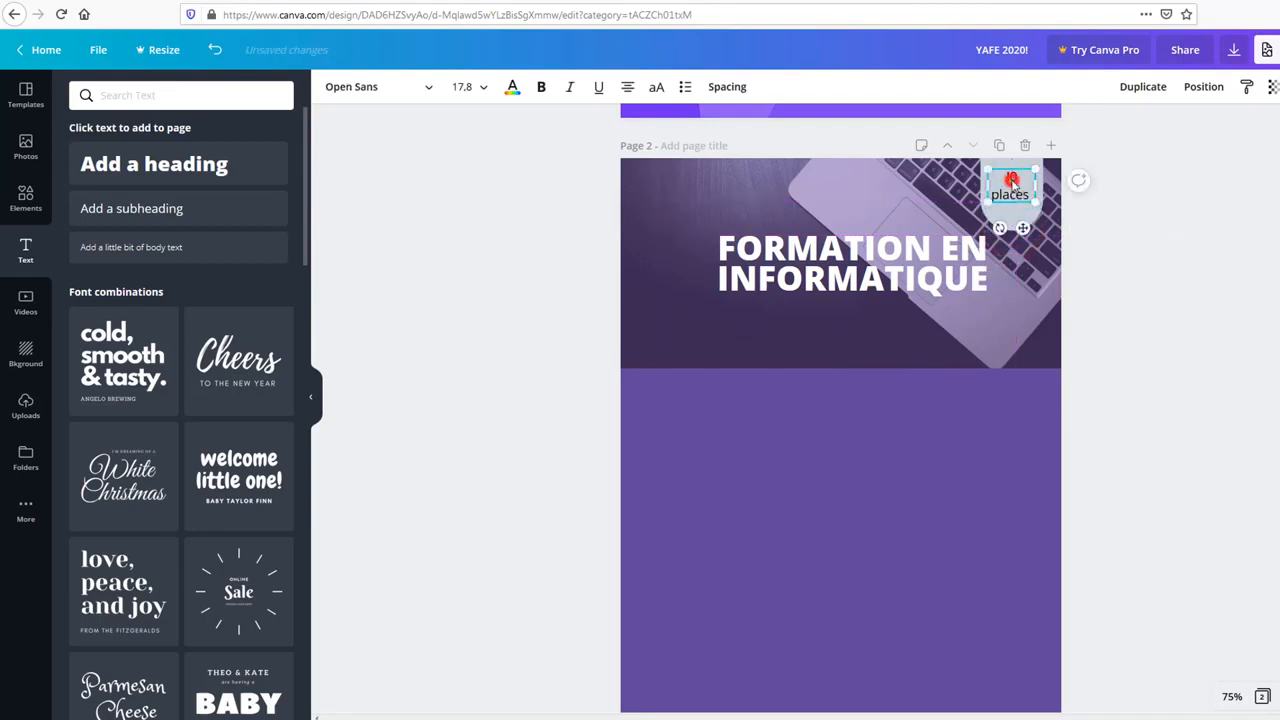
left_click(1012, 183)
left_click(1014, 180)
left_click(1019, 178)
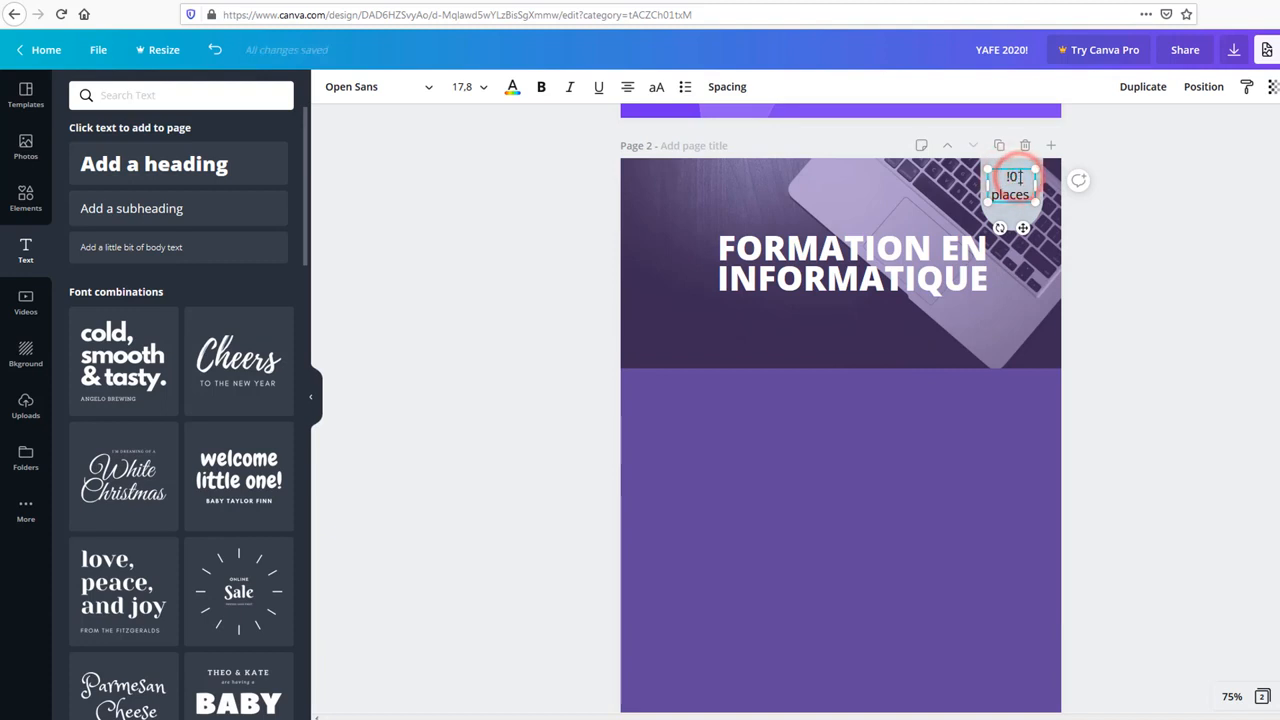
key("BackSpace")
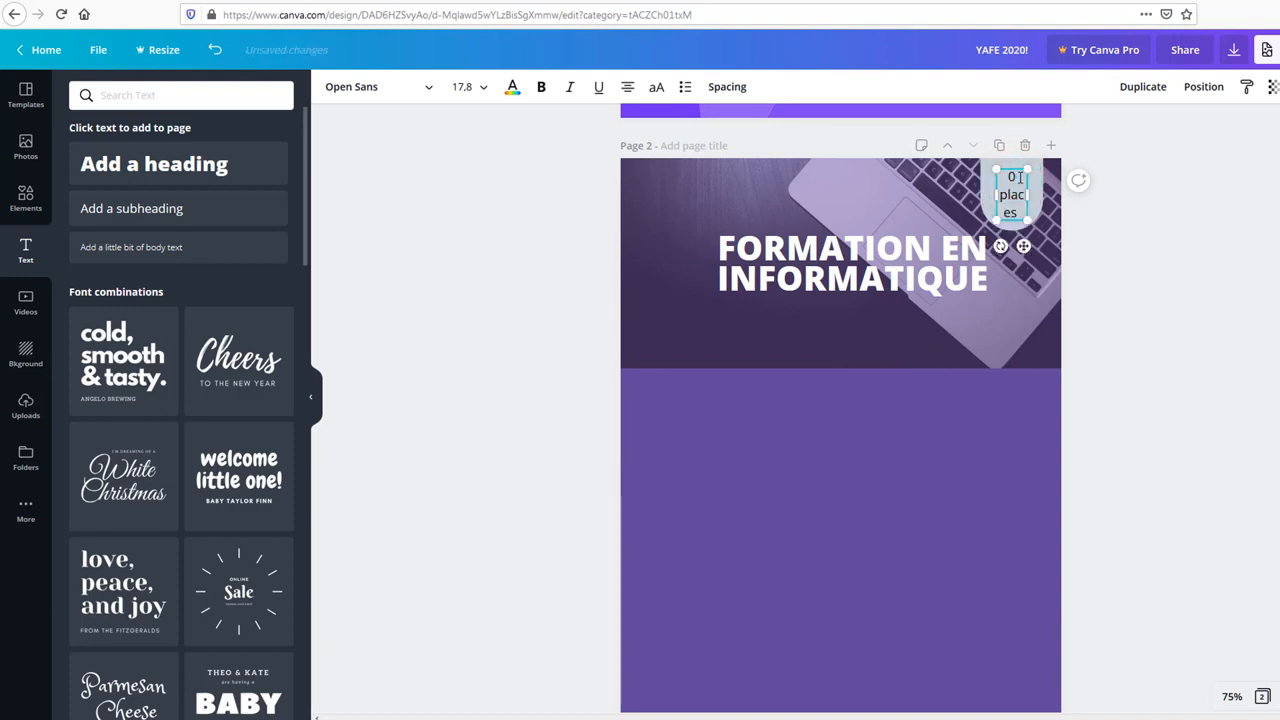
type("1")
left_click_drag(992, 193, 987, 193)
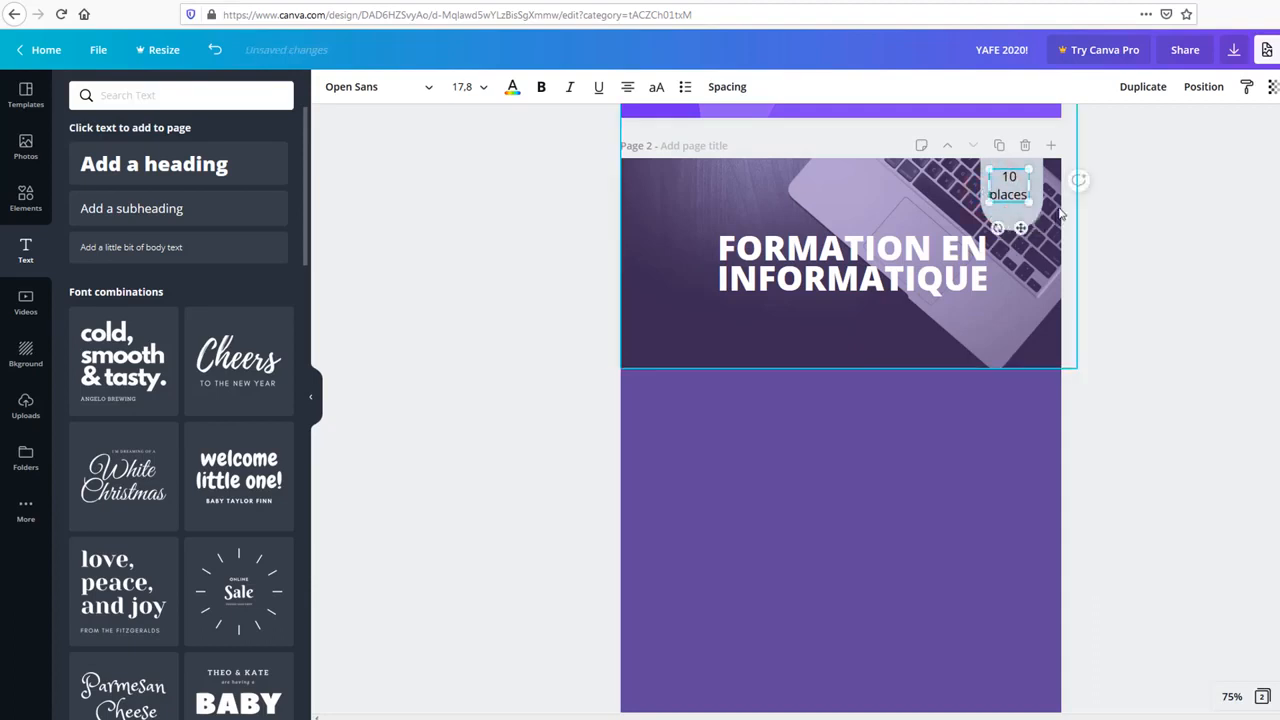
Step: Keep the '10 places' label black and set its font size to 18
left_click(512, 87)
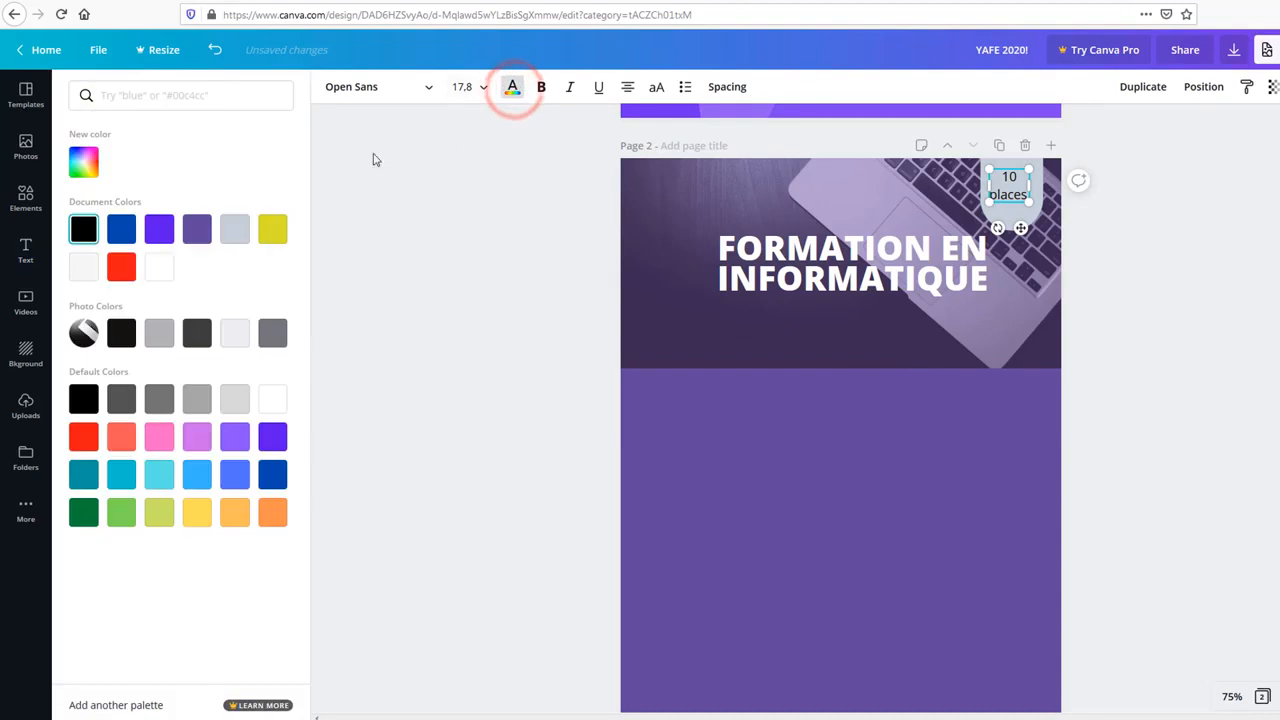
left_click(273, 405)
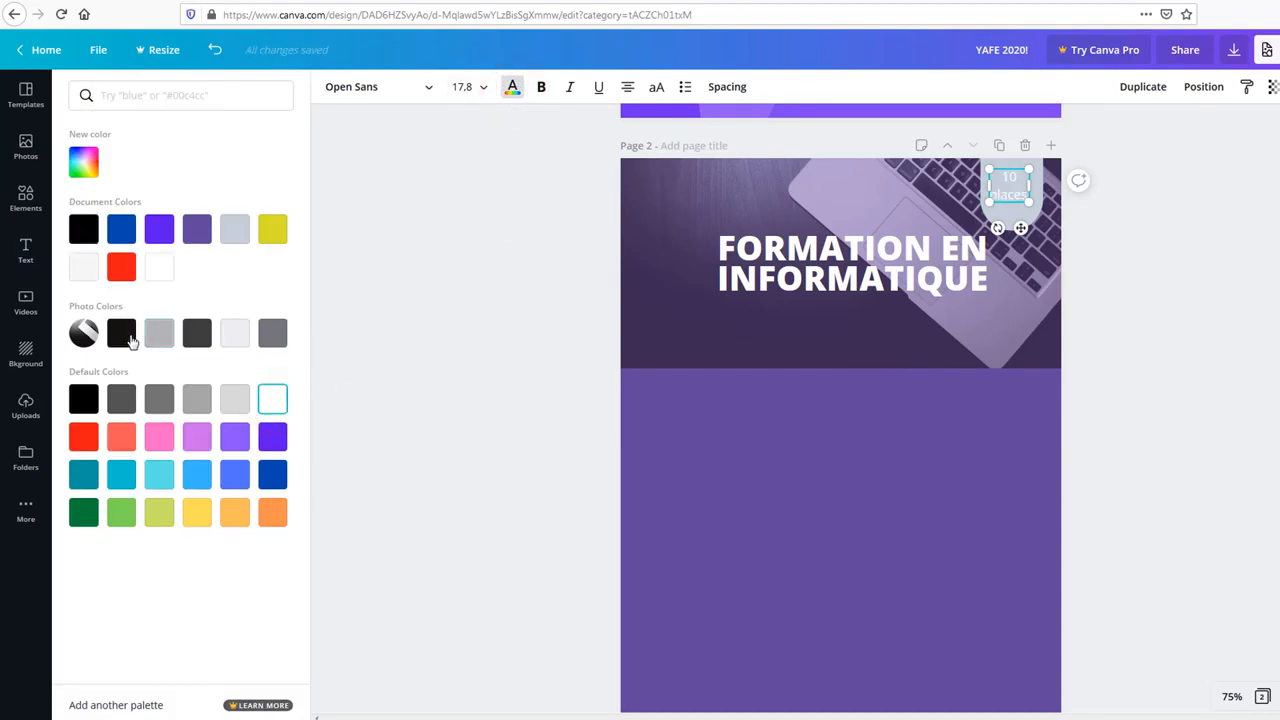
left_click(120, 335)
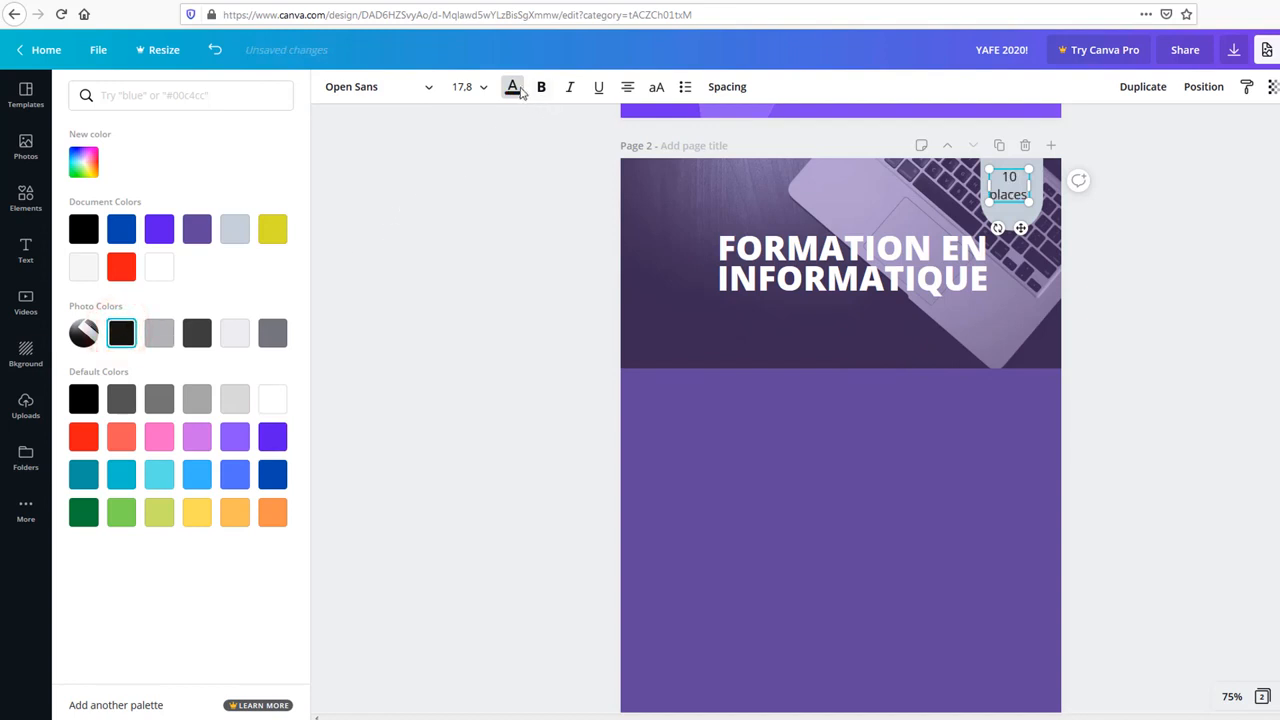
left_click(540, 88)
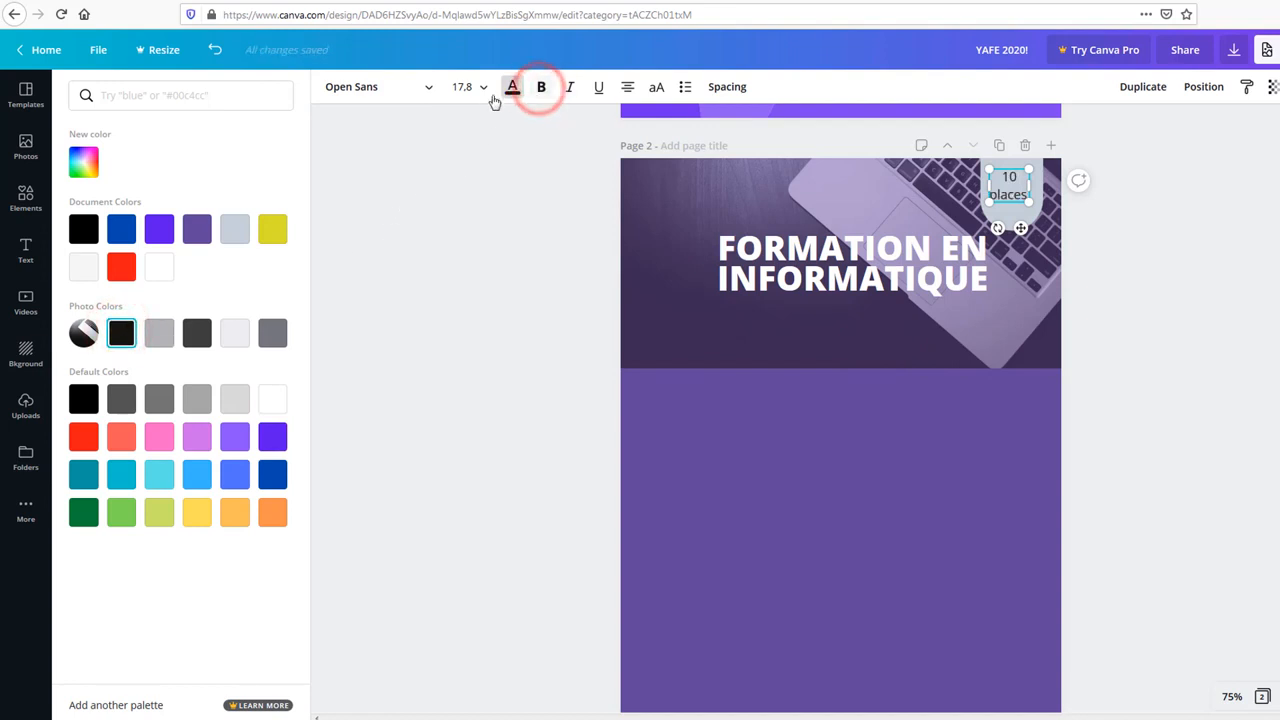
left_click(470, 88)
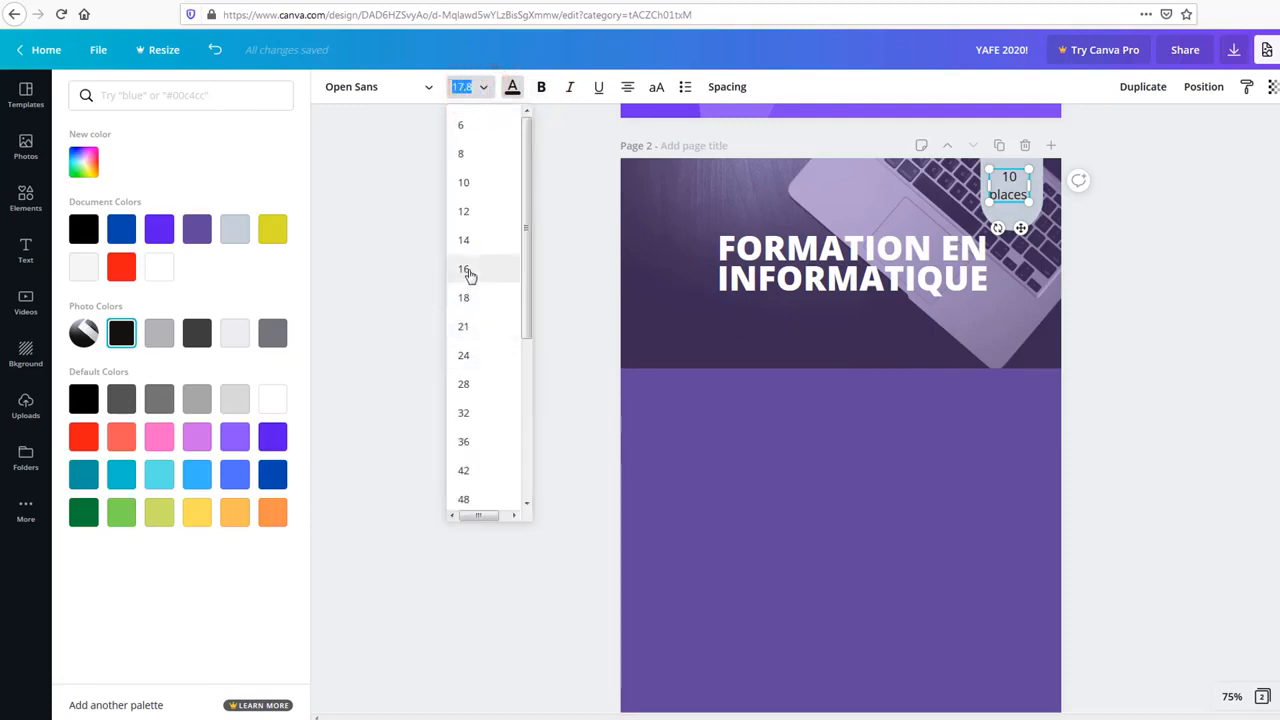
left_click(467, 293)
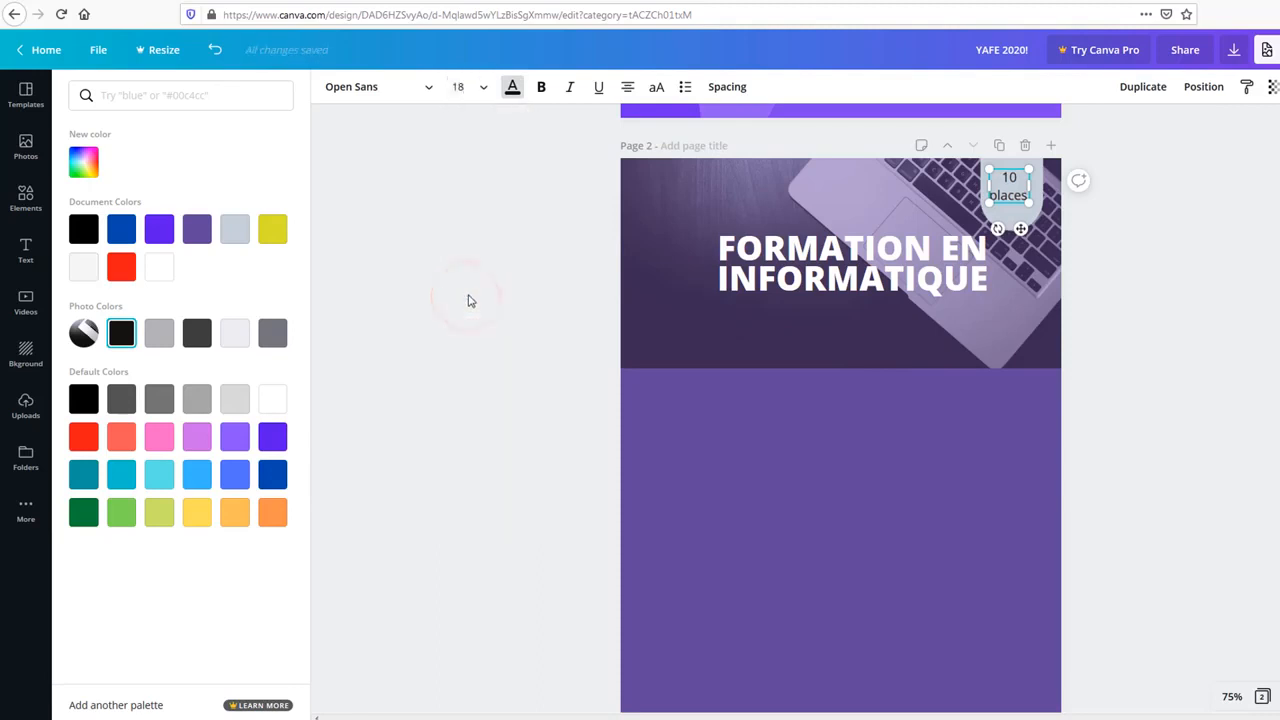
left_click(495, 300)
left_click(1193, 245)
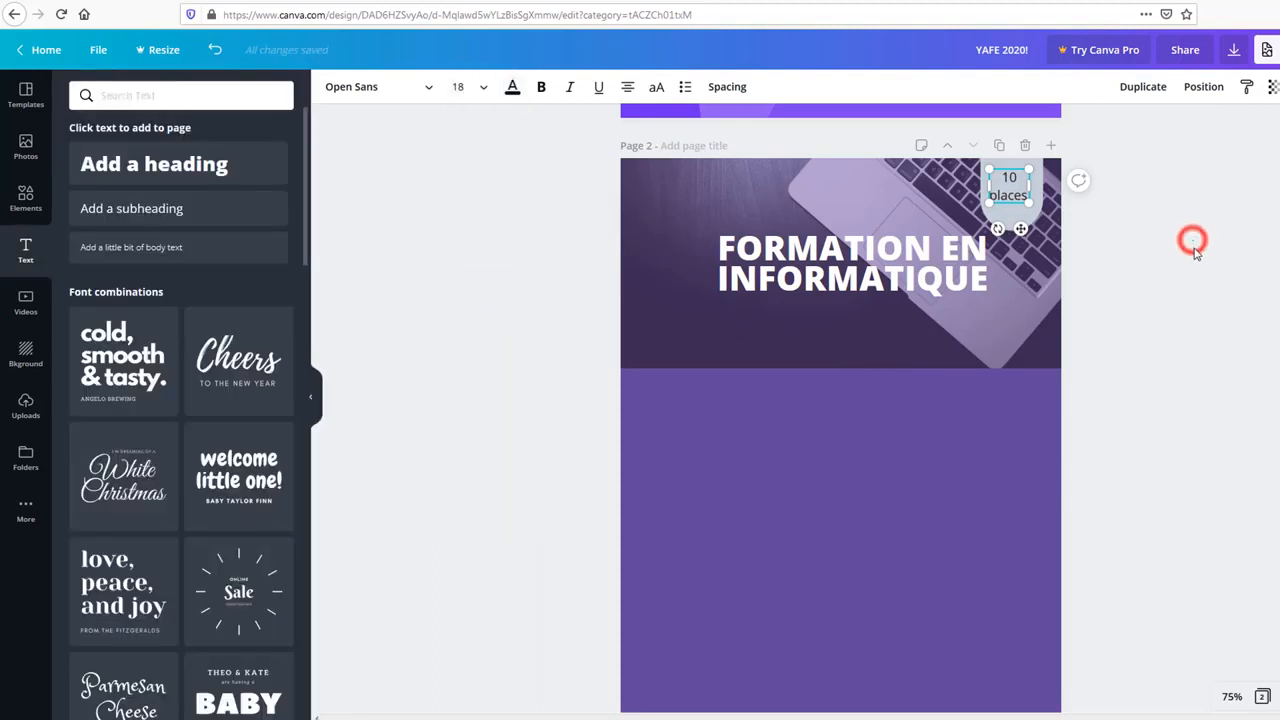
Step: Make the label bold and widen its box so it wraps onto two lines
left_click(1009, 196)
left_click(540, 88)
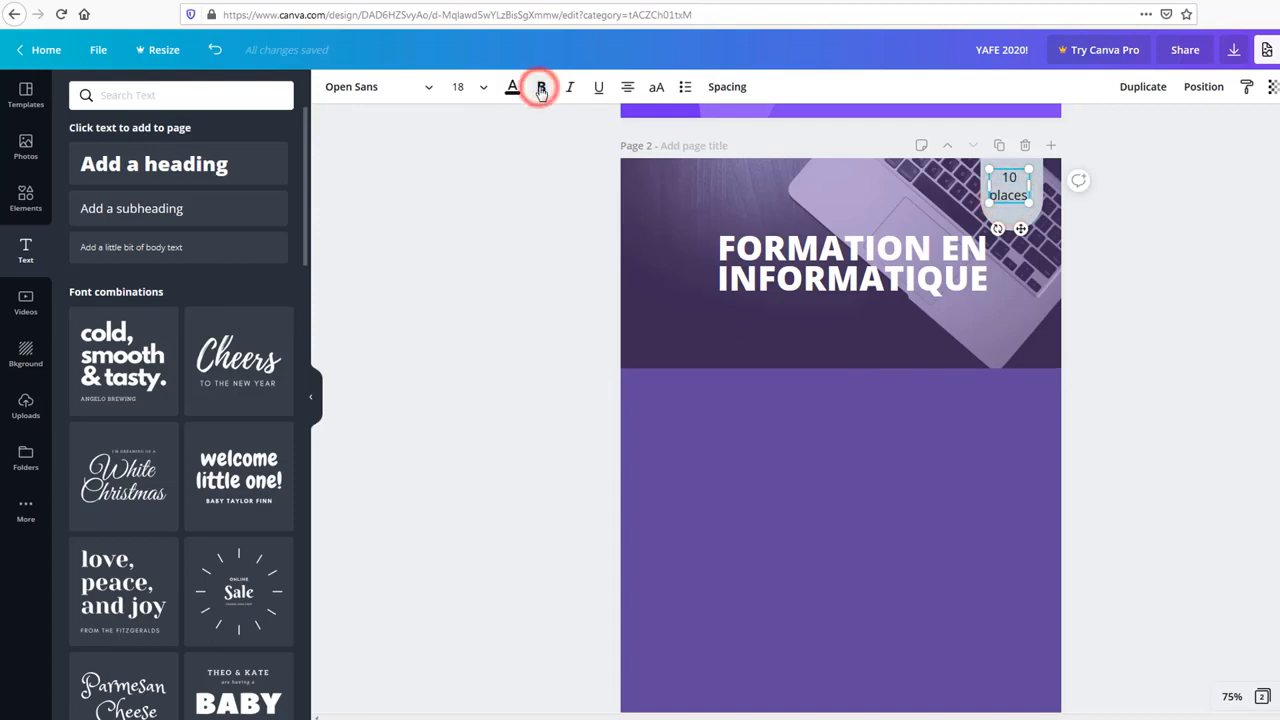
left_click(1220, 260)
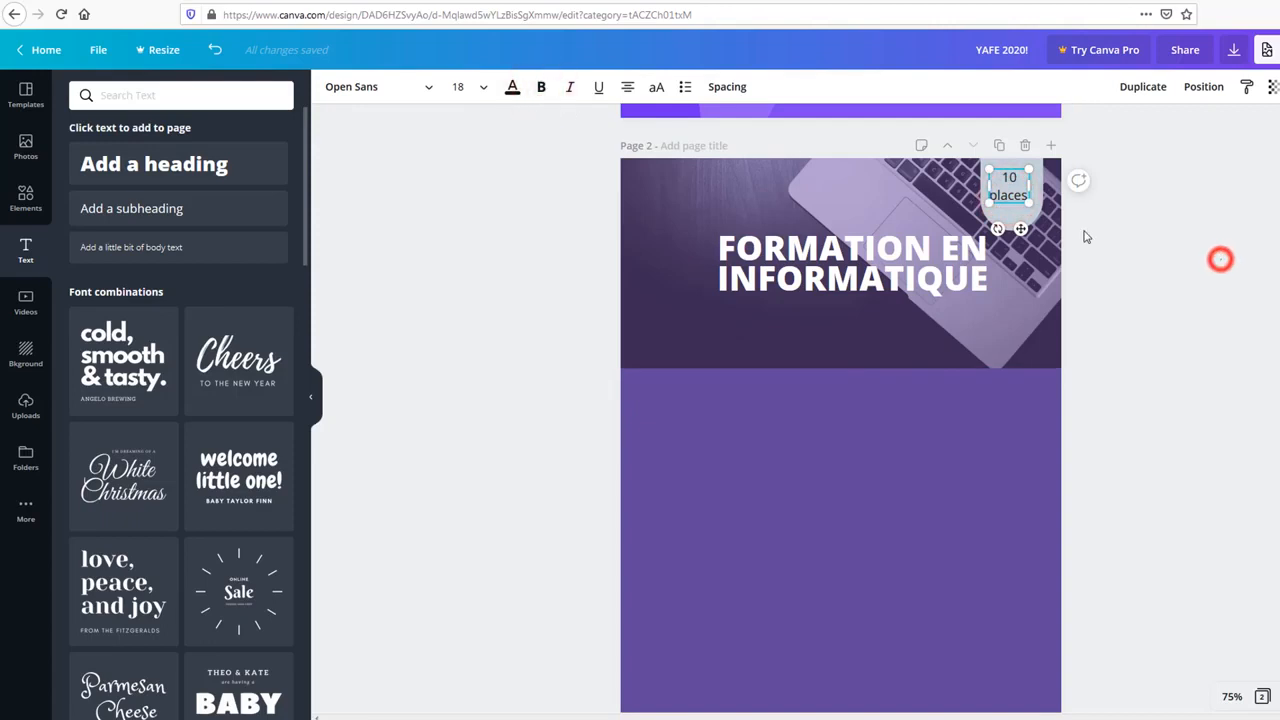
left_click(1005, 186)
double_click(1007, 186)
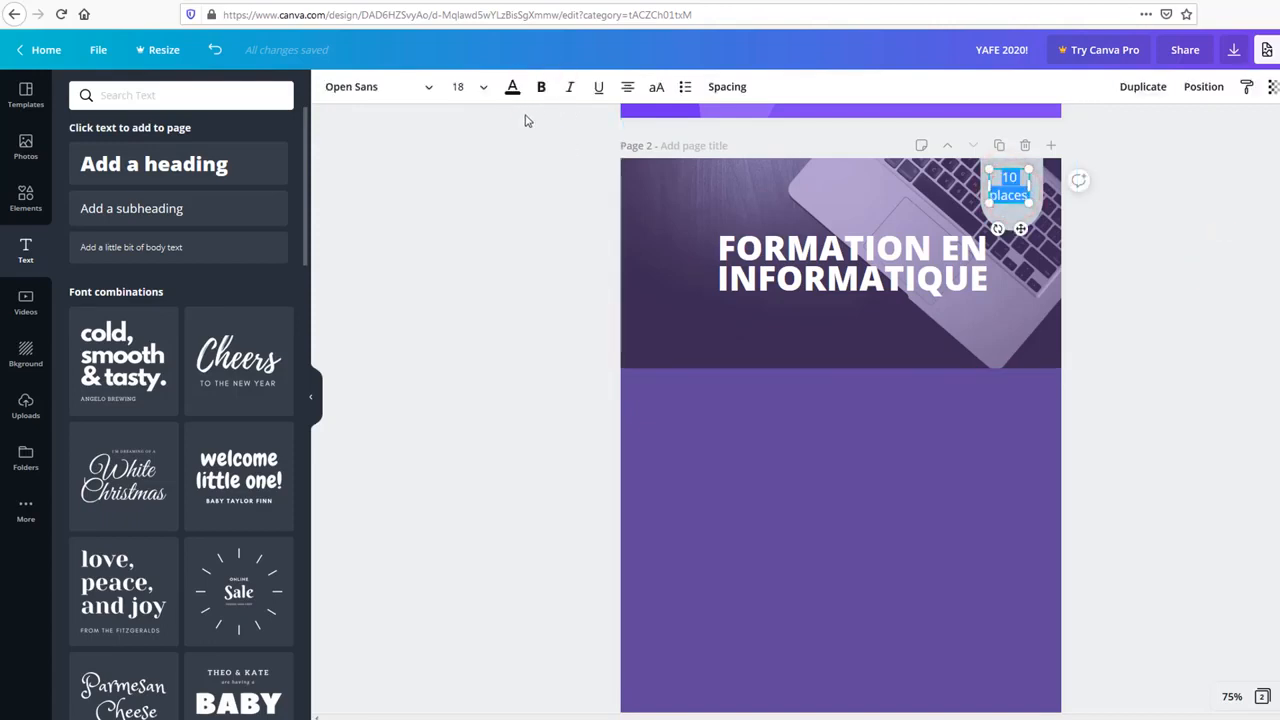
left_click(539, 88)
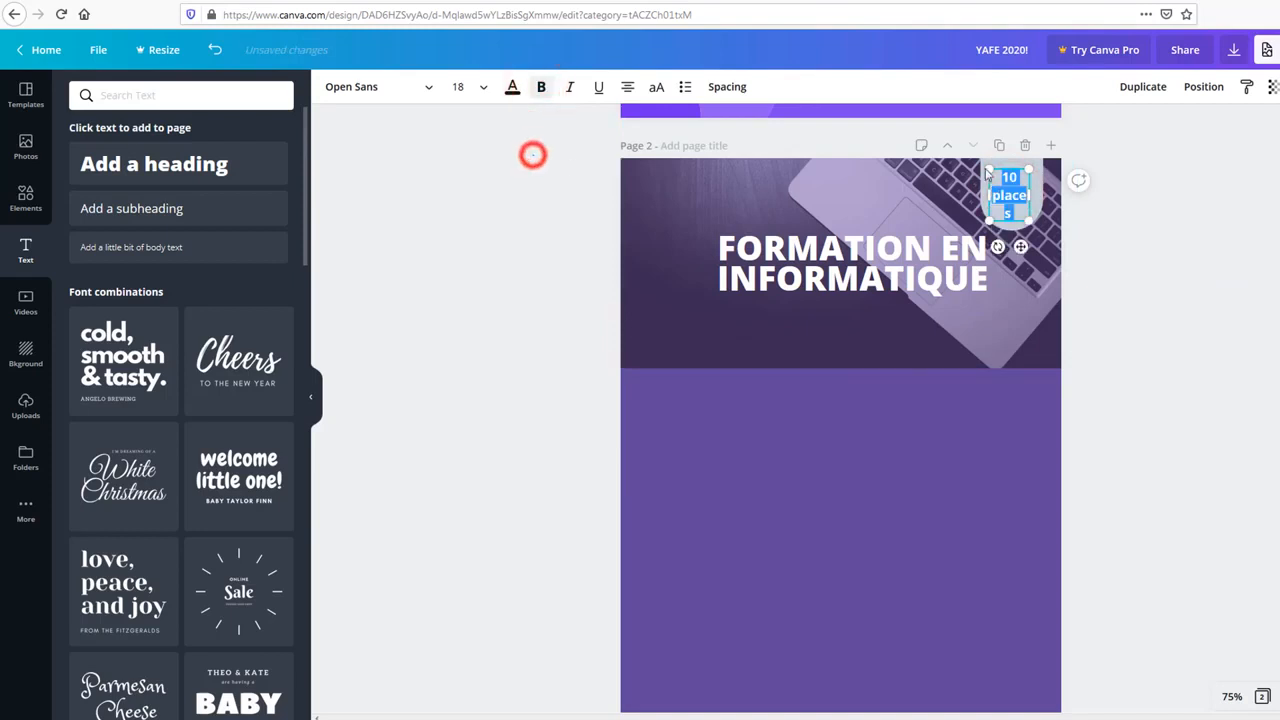
left_click(532, 154)
left_click(1008, 195)
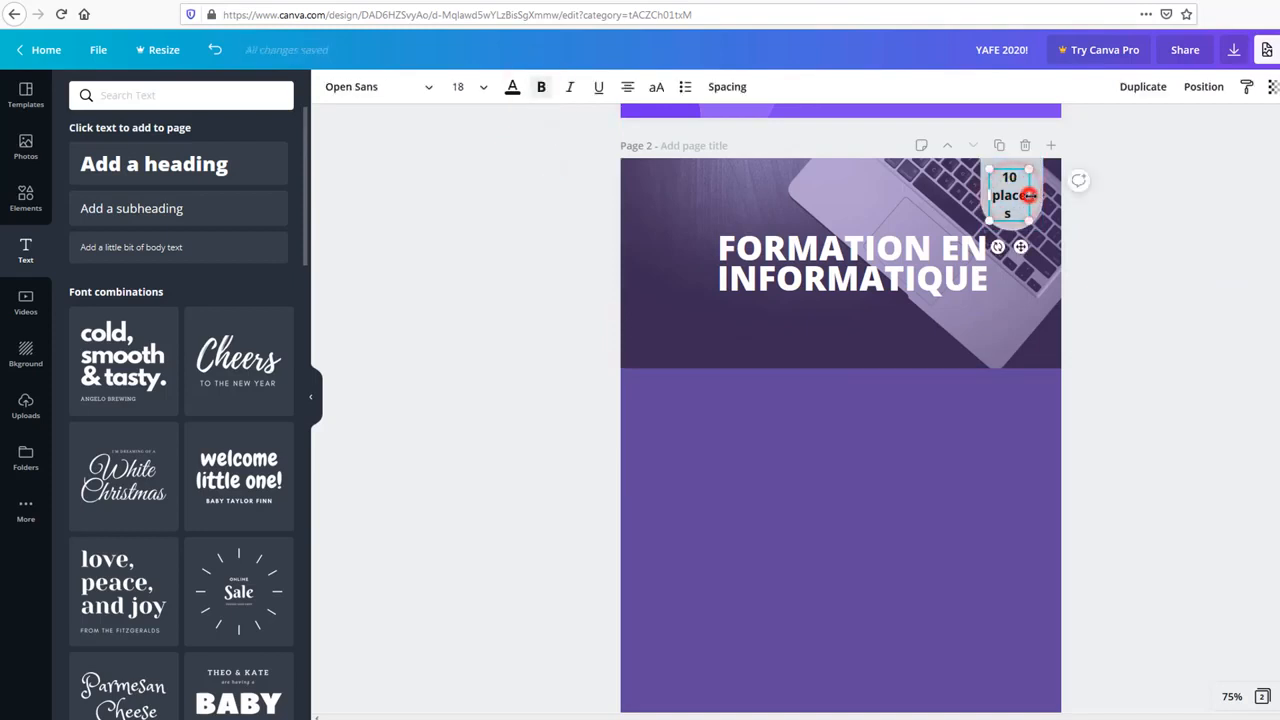
left_click_drag(1028, 195, 1074, 229)
left_click(1186, 260)
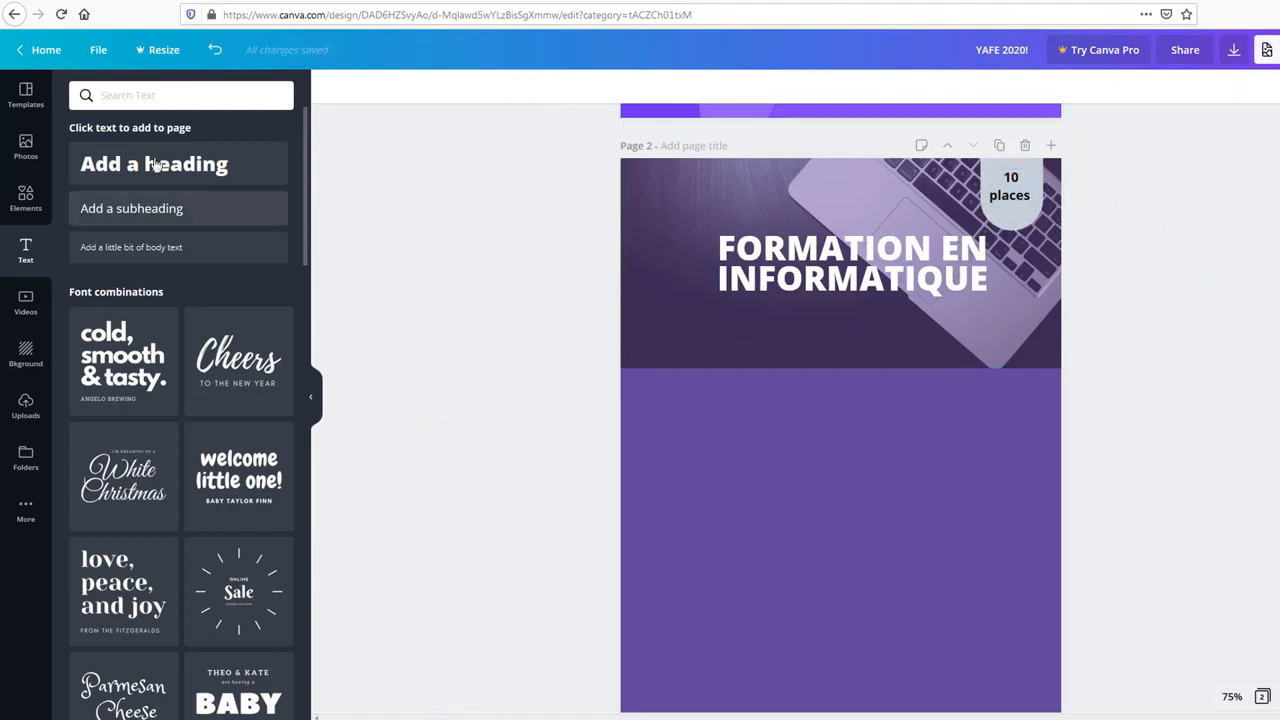
Step: Add a new heading above FORMATION EN INFORMATIQUE reading 'Nufisoft'
left_click_drag(163, 165, 768, 178)
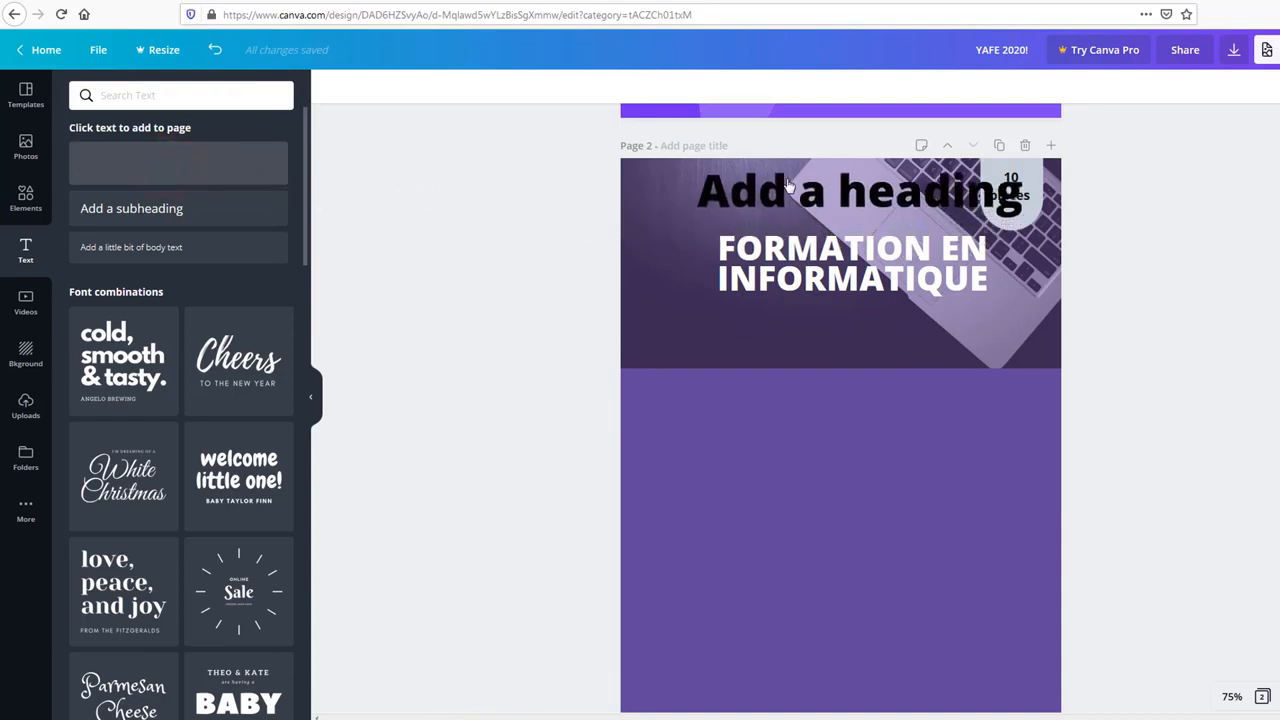
double_click(790, 188)
triple_click(794, 192)
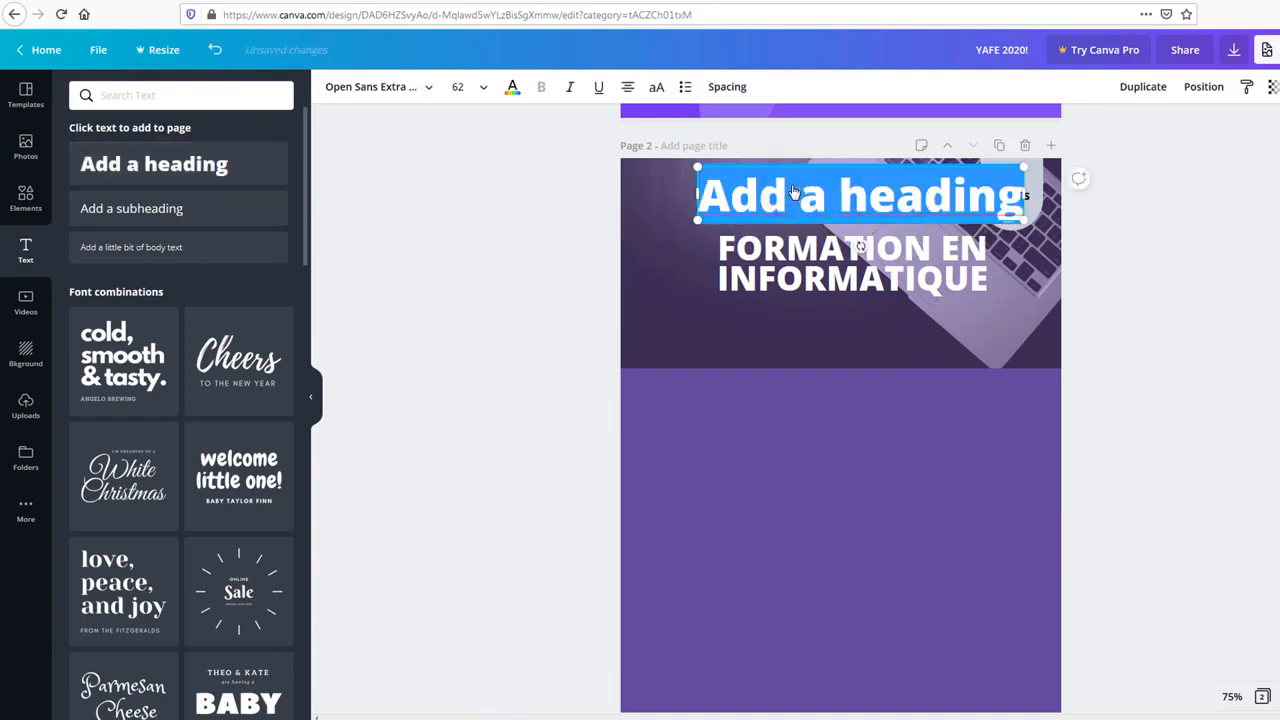
type("Nufisoft")
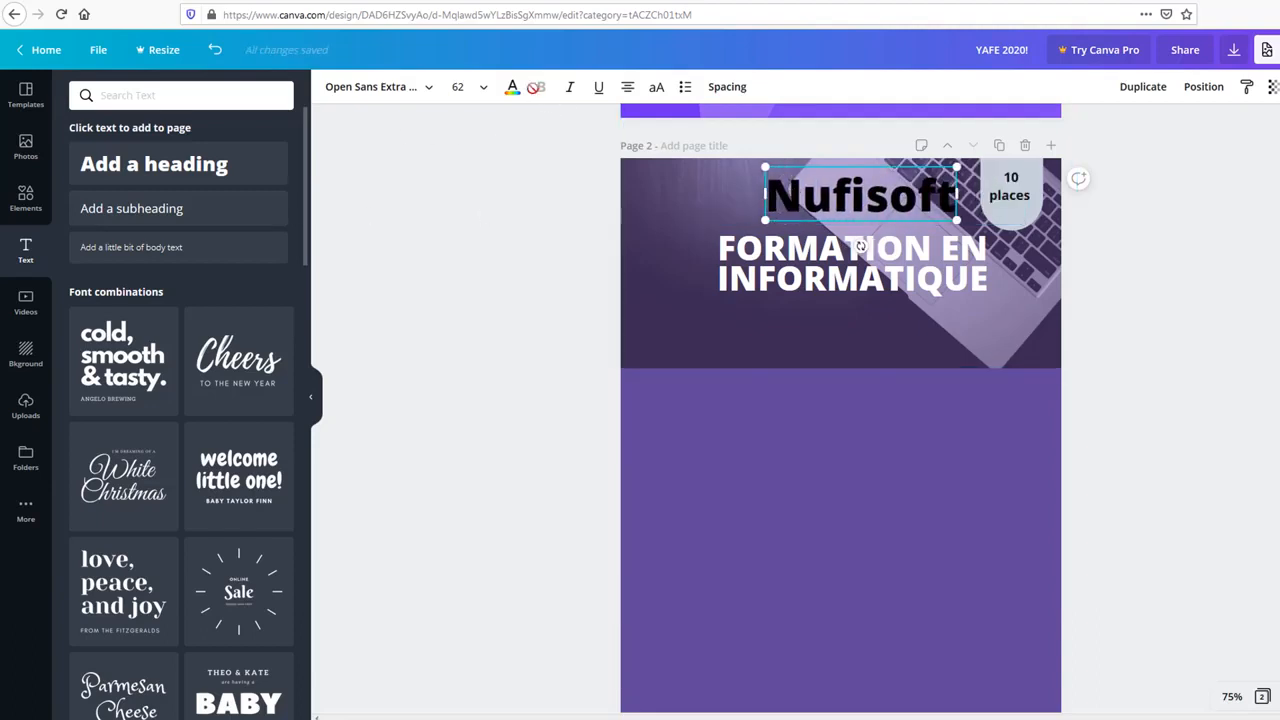
Step: Colour the Nufisoft heading white and shrink it to about size 43.1
left_click(514, 89)
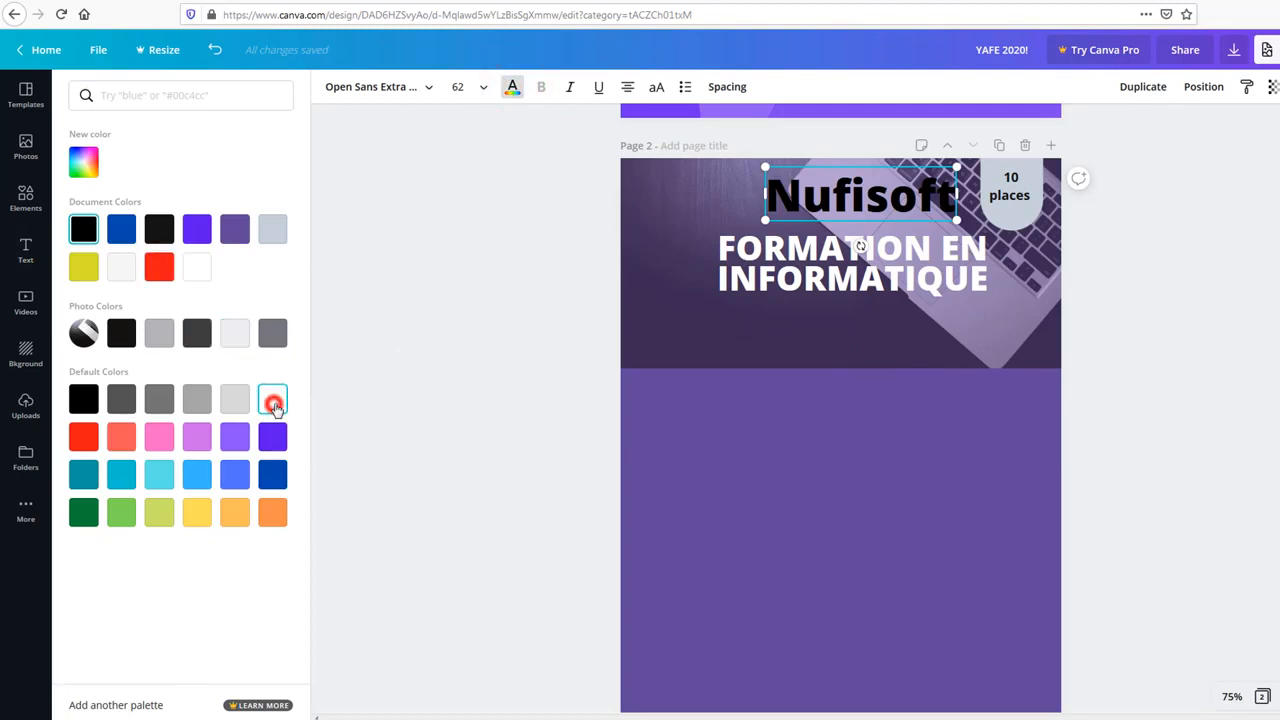
left_click(273, 401)
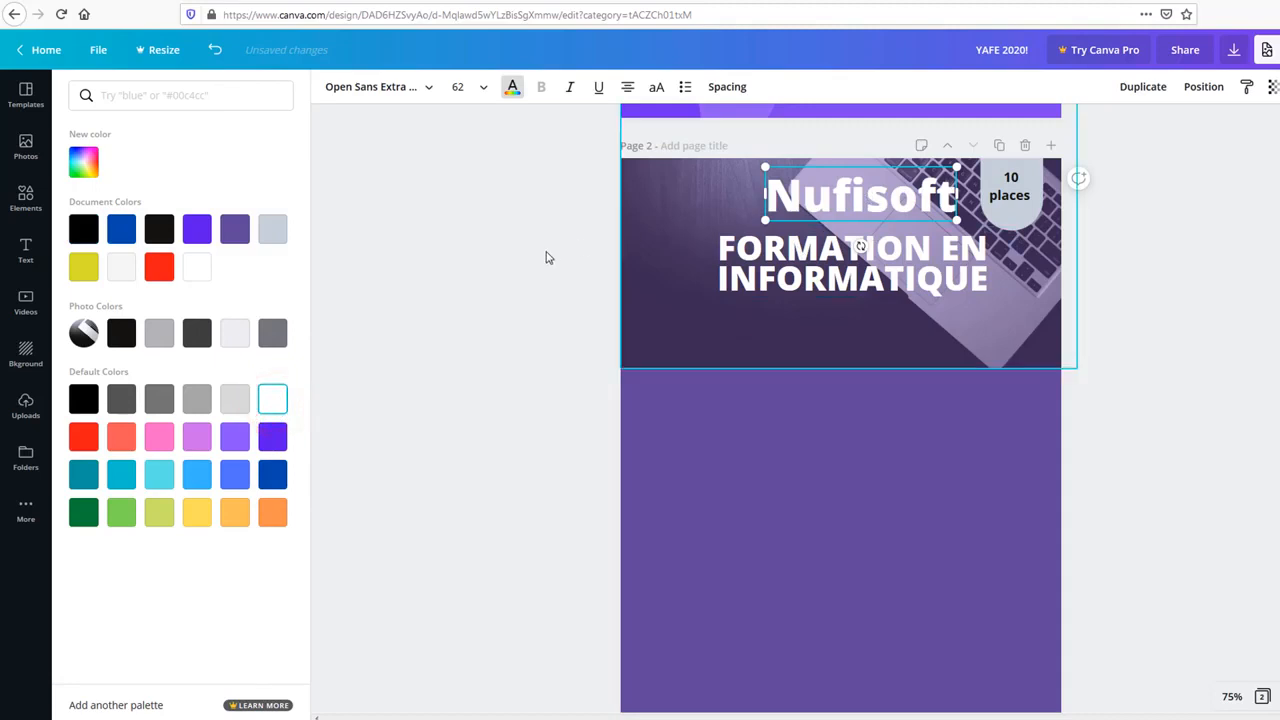
left_click(544, 255)
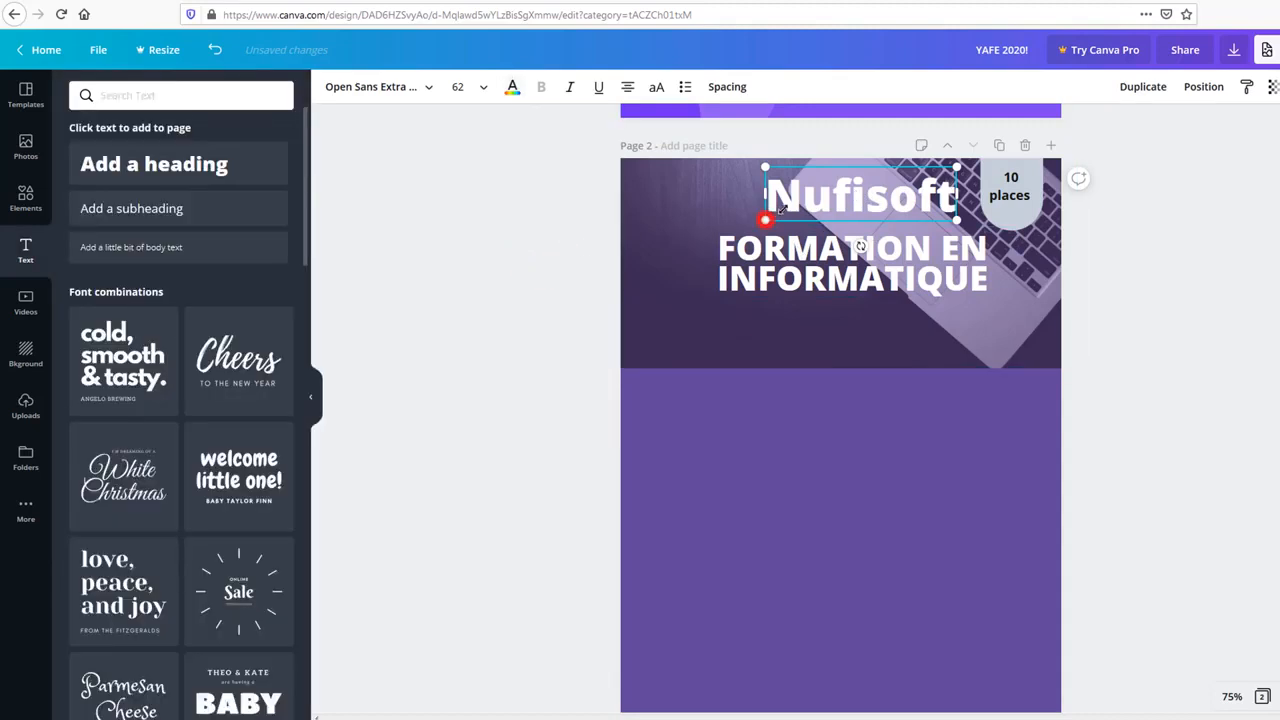
left_click_drag(765, 218, 846, 186)
left_click(546, 234)
left_click(891, 188)
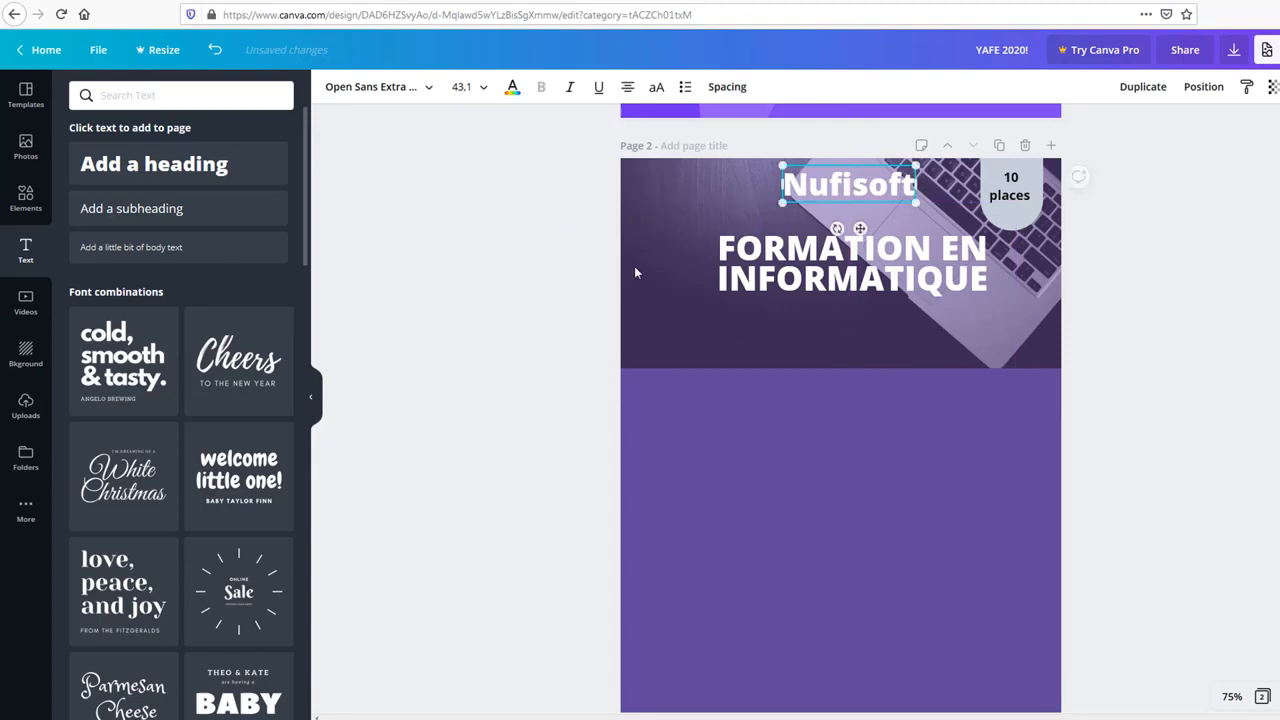
left_click(478, 345)
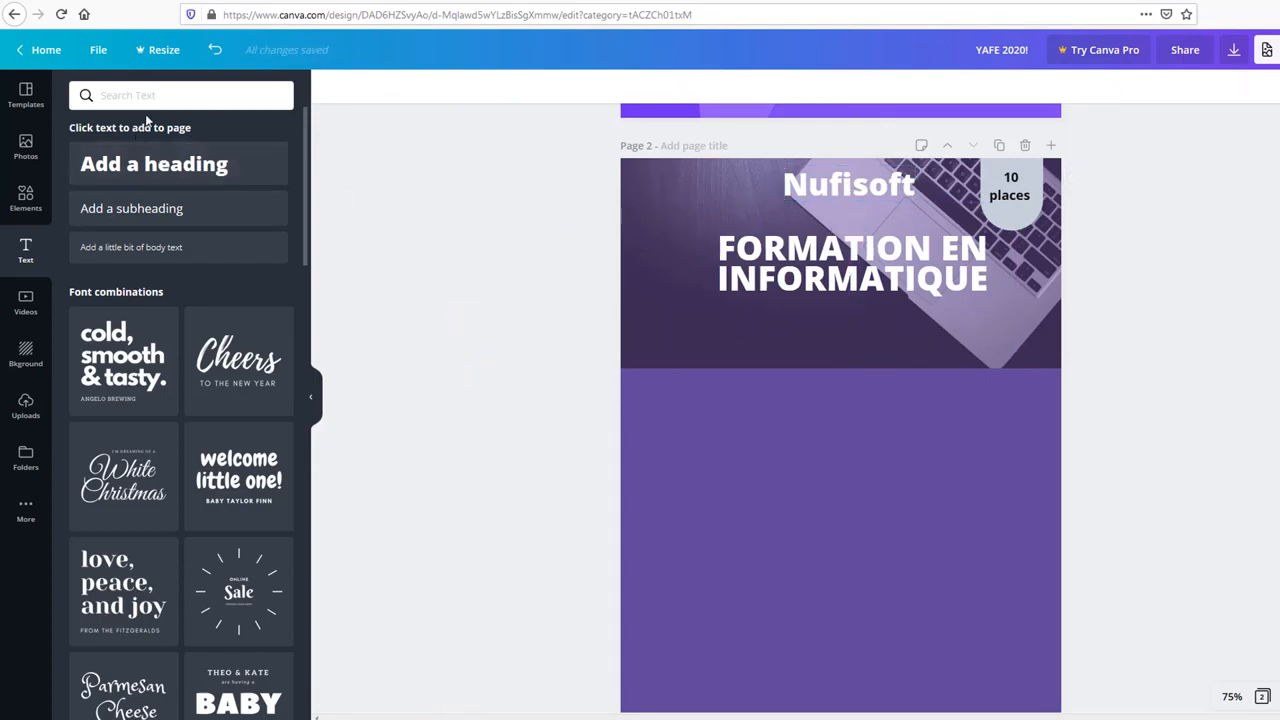
Step: Add a body text line below the title reading 'Tous les samedis de 9h - 12h'
left_click_drag(129, 246, 787, 310)
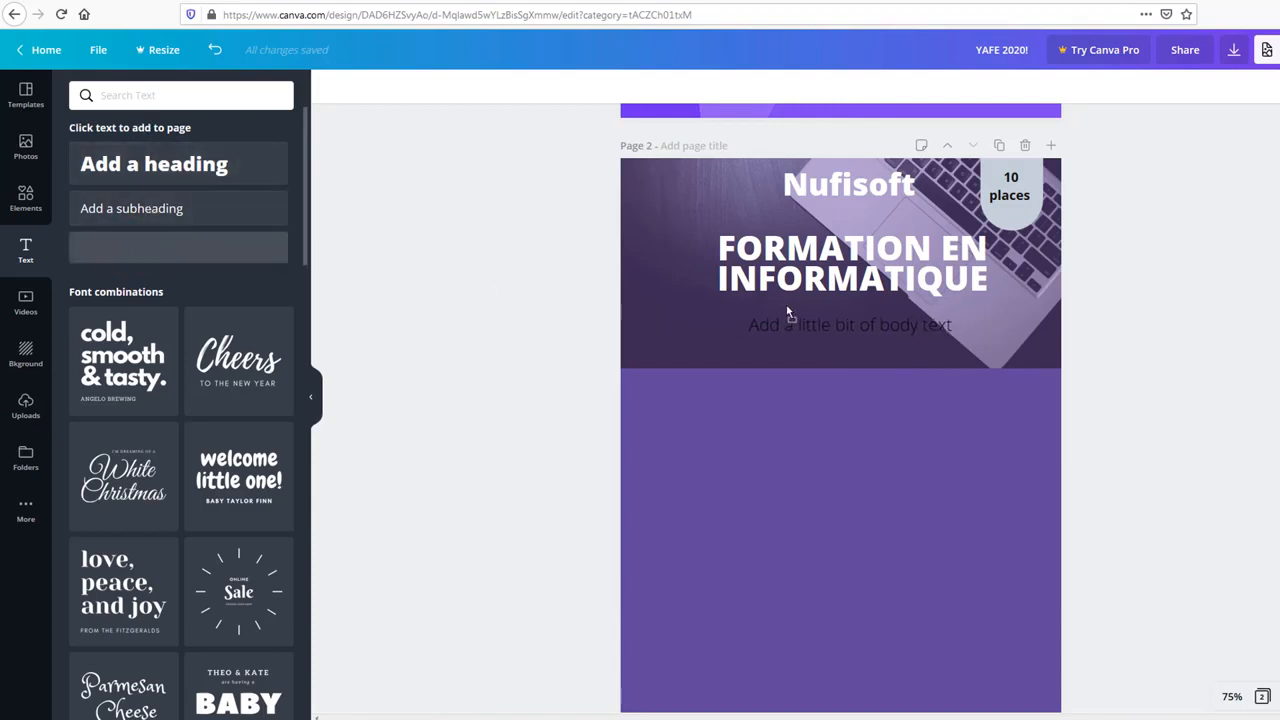
left_click_drag(879, 337, 879, 337)
left_click(868, 328)
double_click(866, 327)
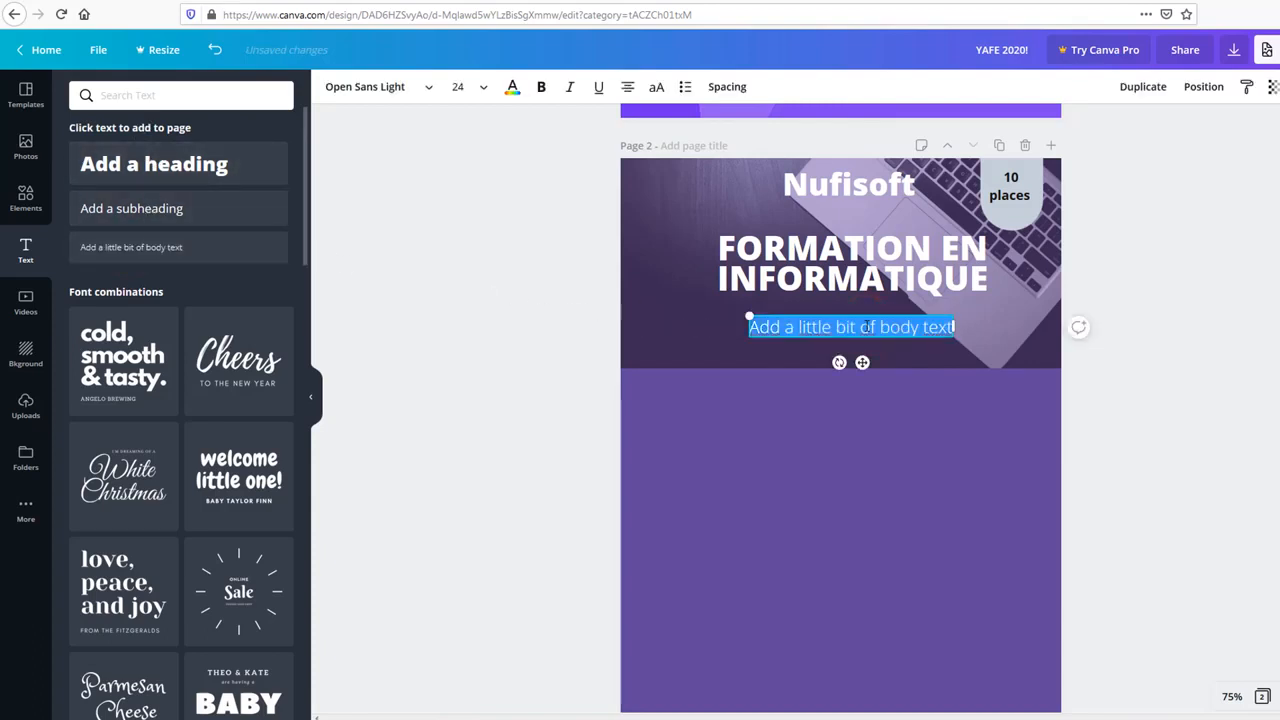
type("Tous les samedis")
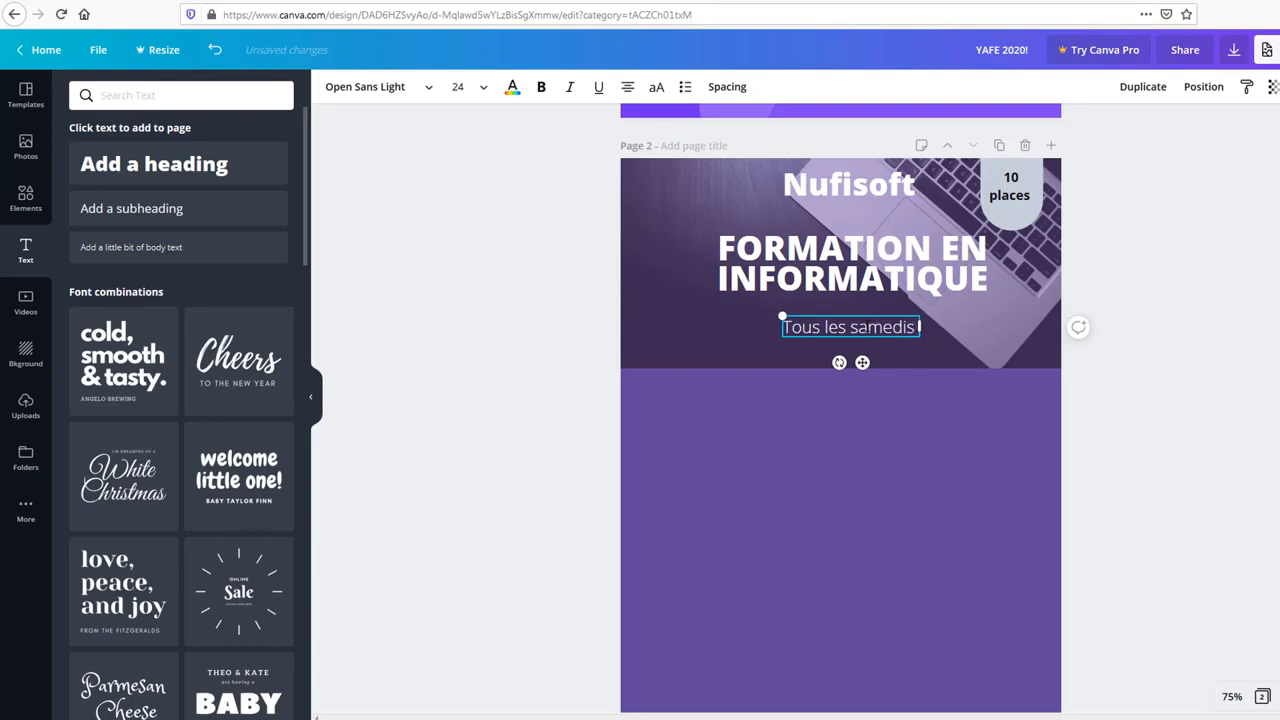
type(" de 9h")
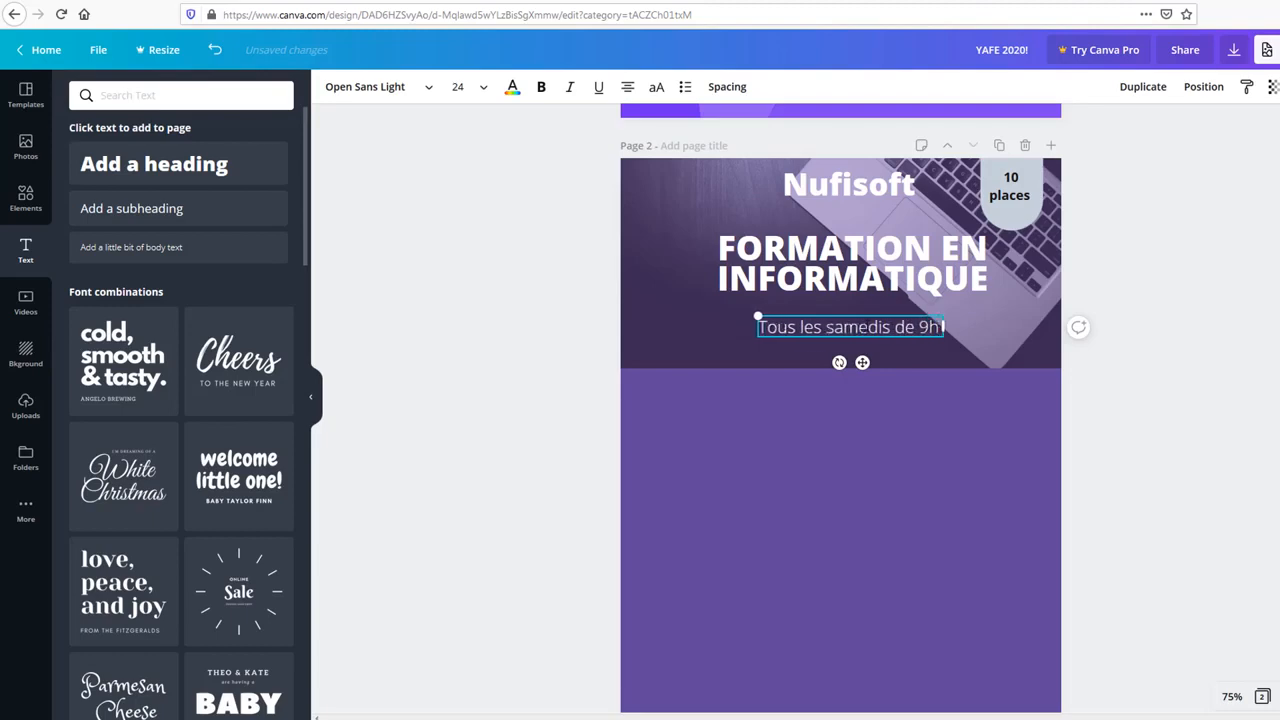
type(" /")
key("BackSpace")
key("BackSpace")
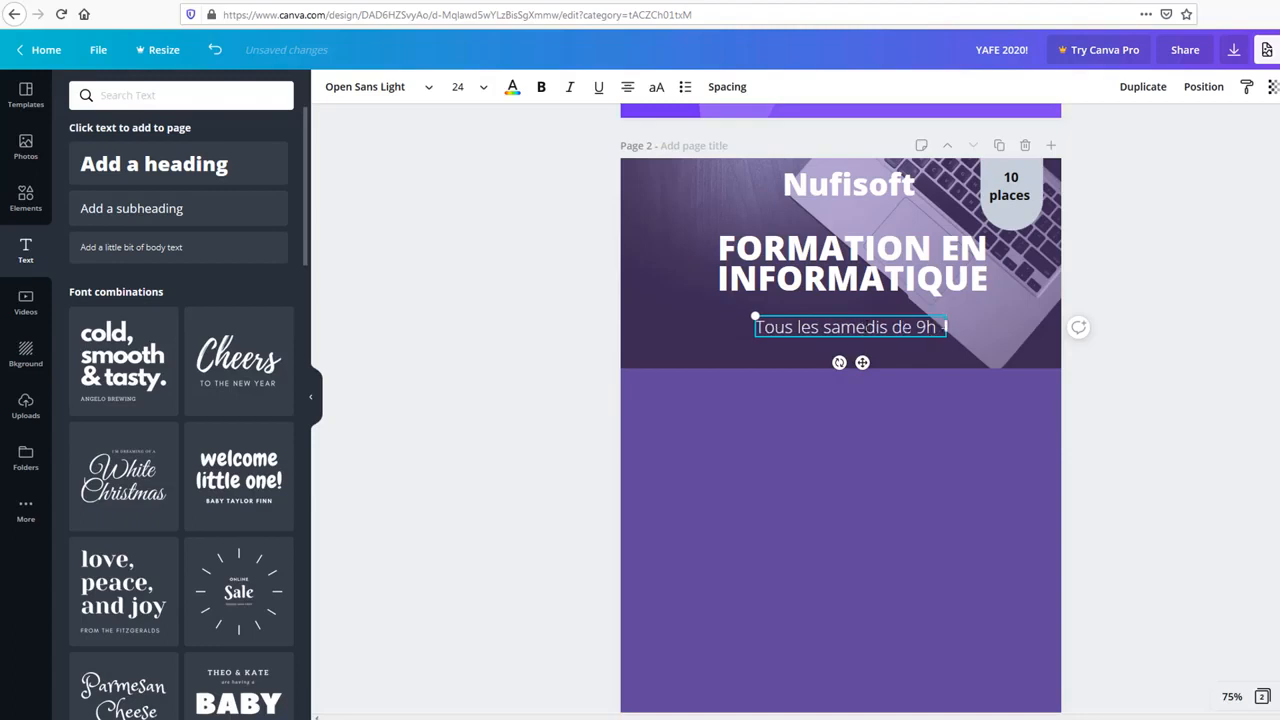
type("- 12H")
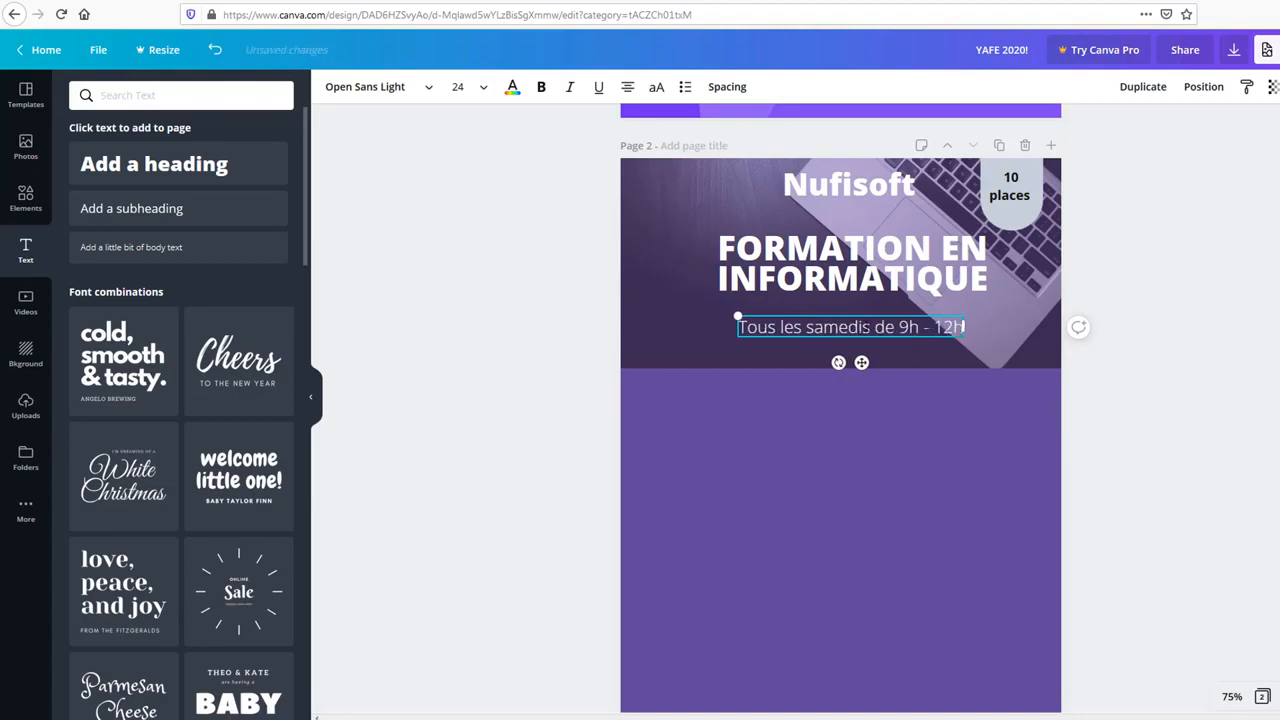
Step: Make the schedule line bold and move it slightly lower
left_click(546, 366)
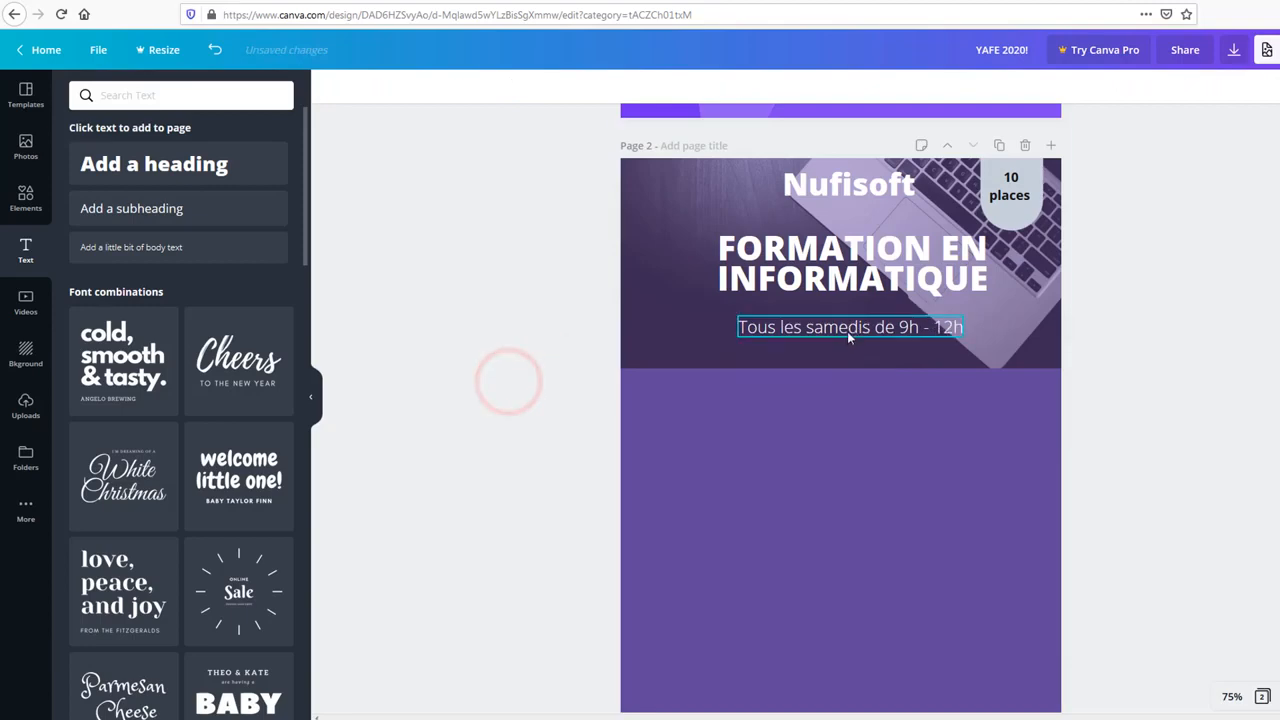
left_click(848, 331)
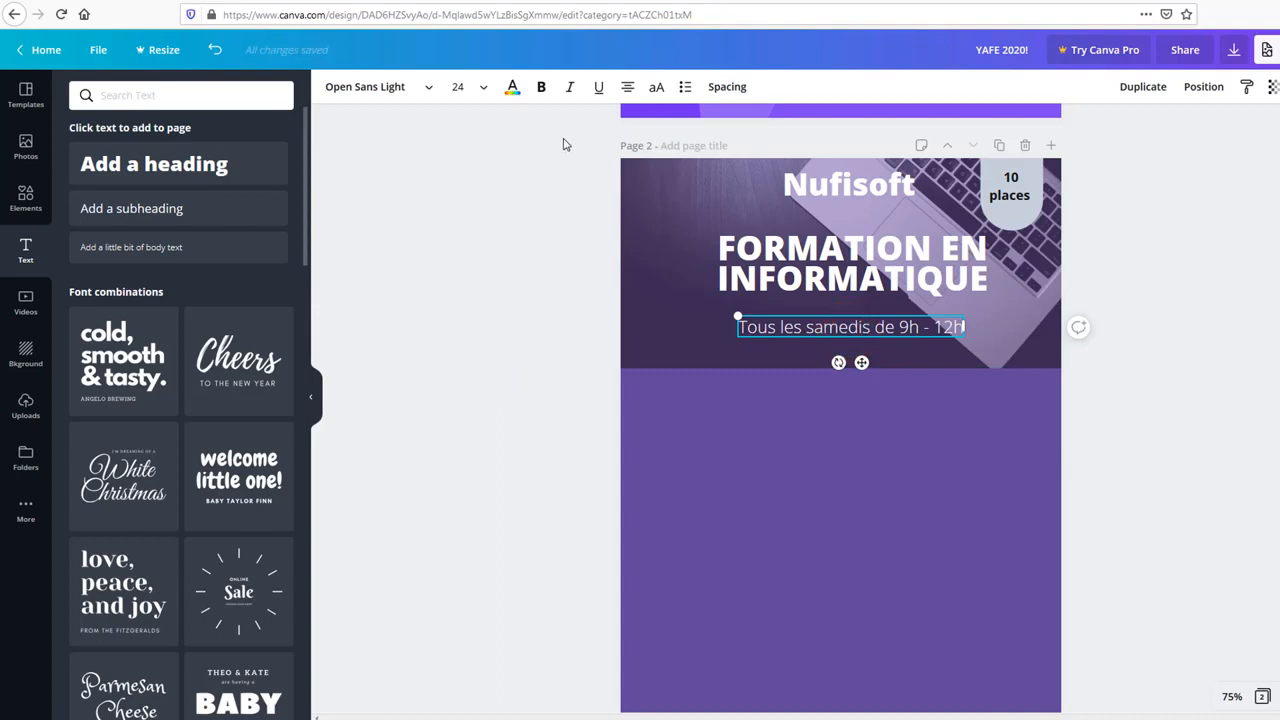
left_click(540, 88)
left_click(524, 327)
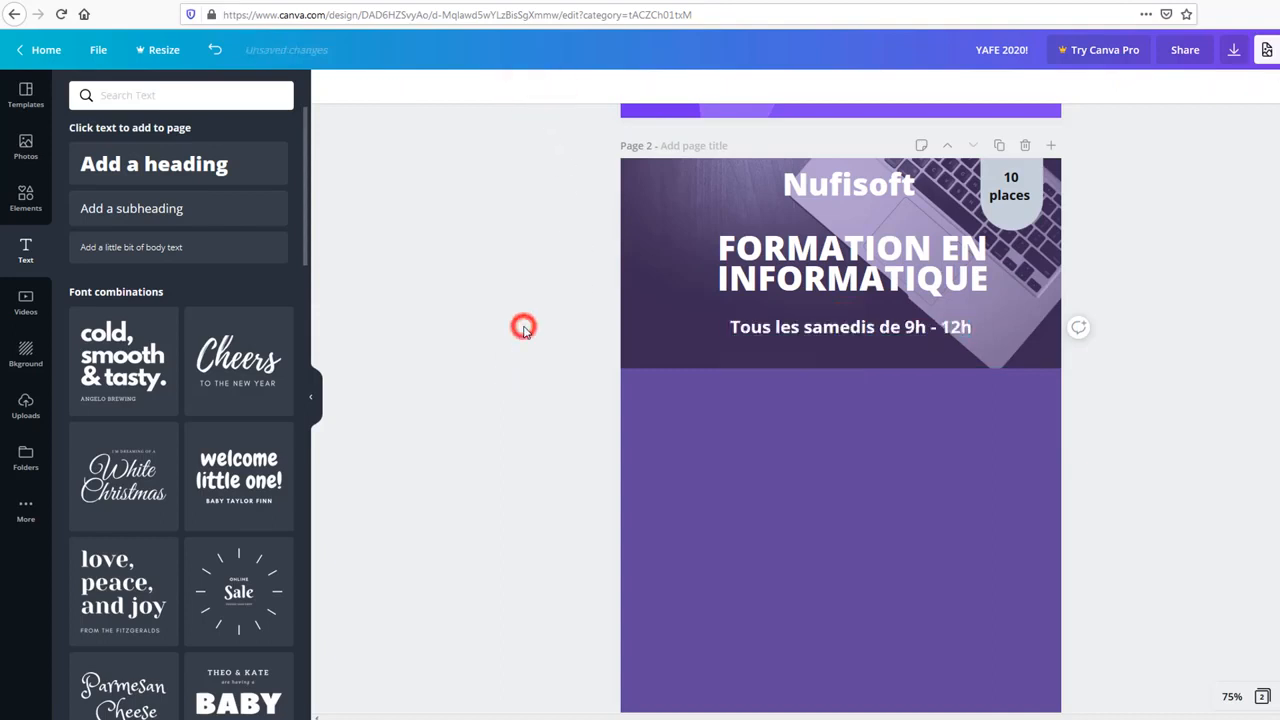
left_click_drag(902, 330, 900, 340)
left_click(542, 391)
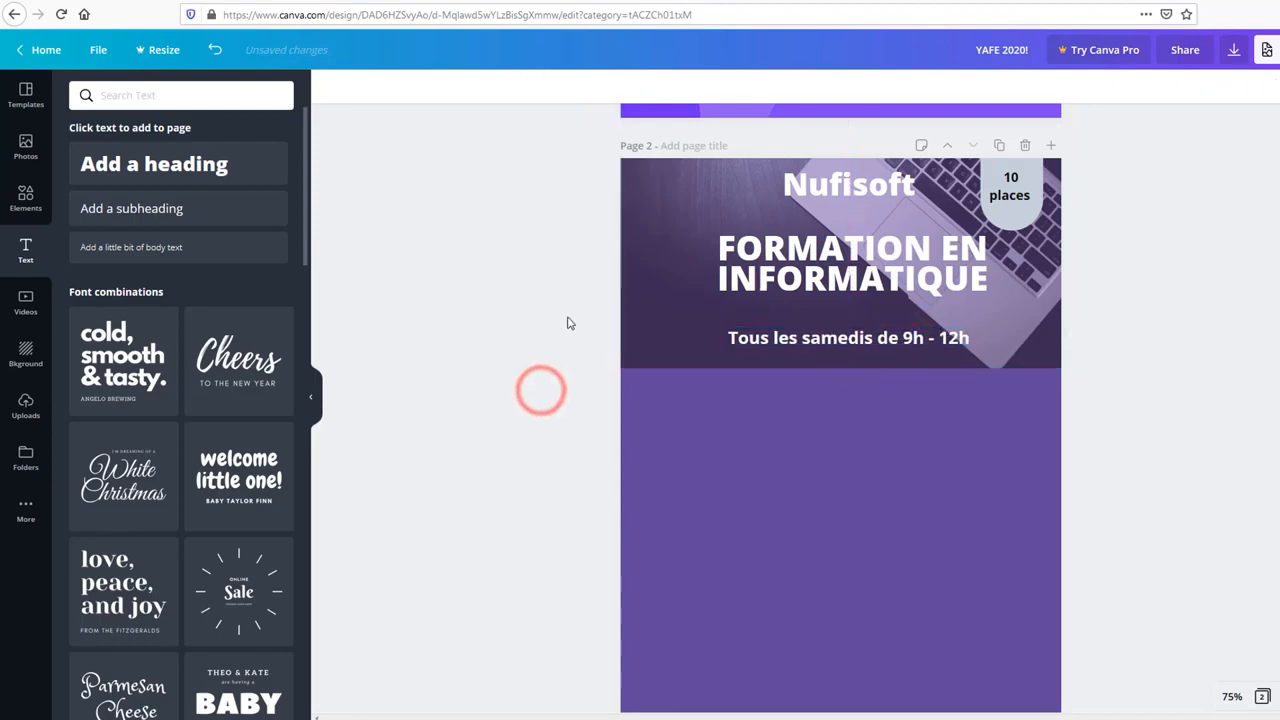
Step: Try Bukhari Script, then set the schedule line in Cormorant Garamond Medium
left_click(750, 340)
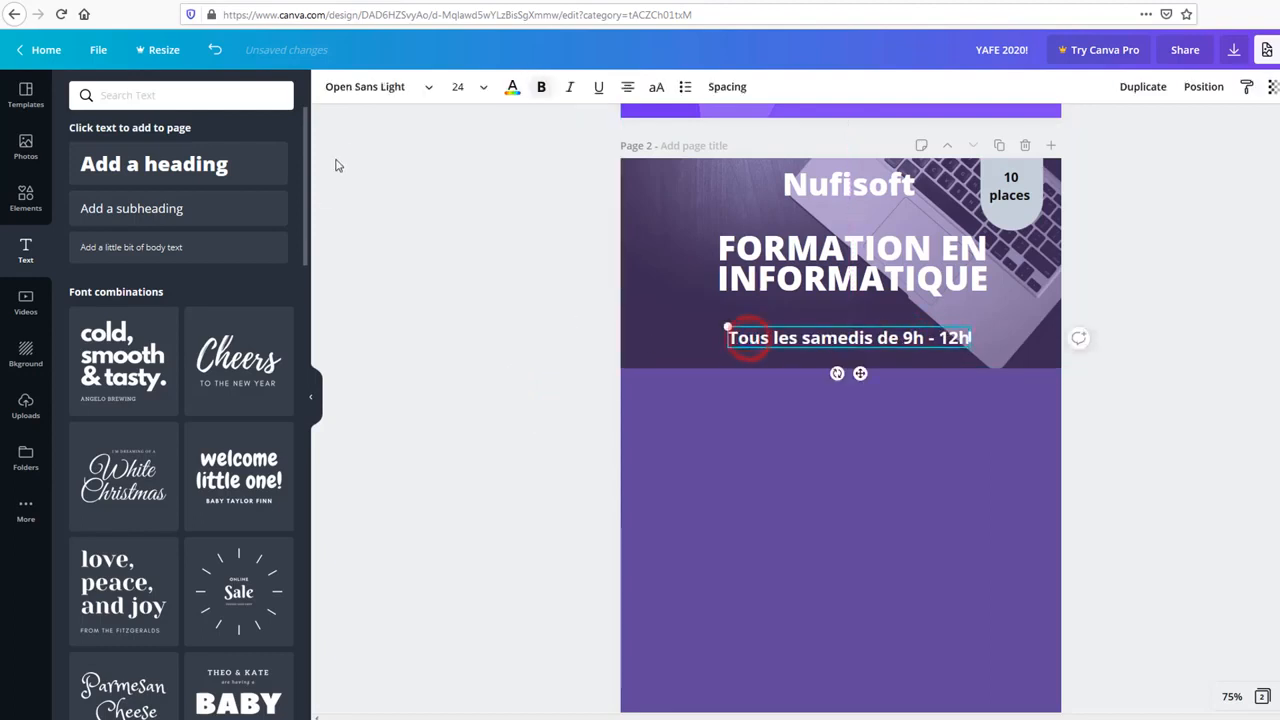
left_click(428, 87)
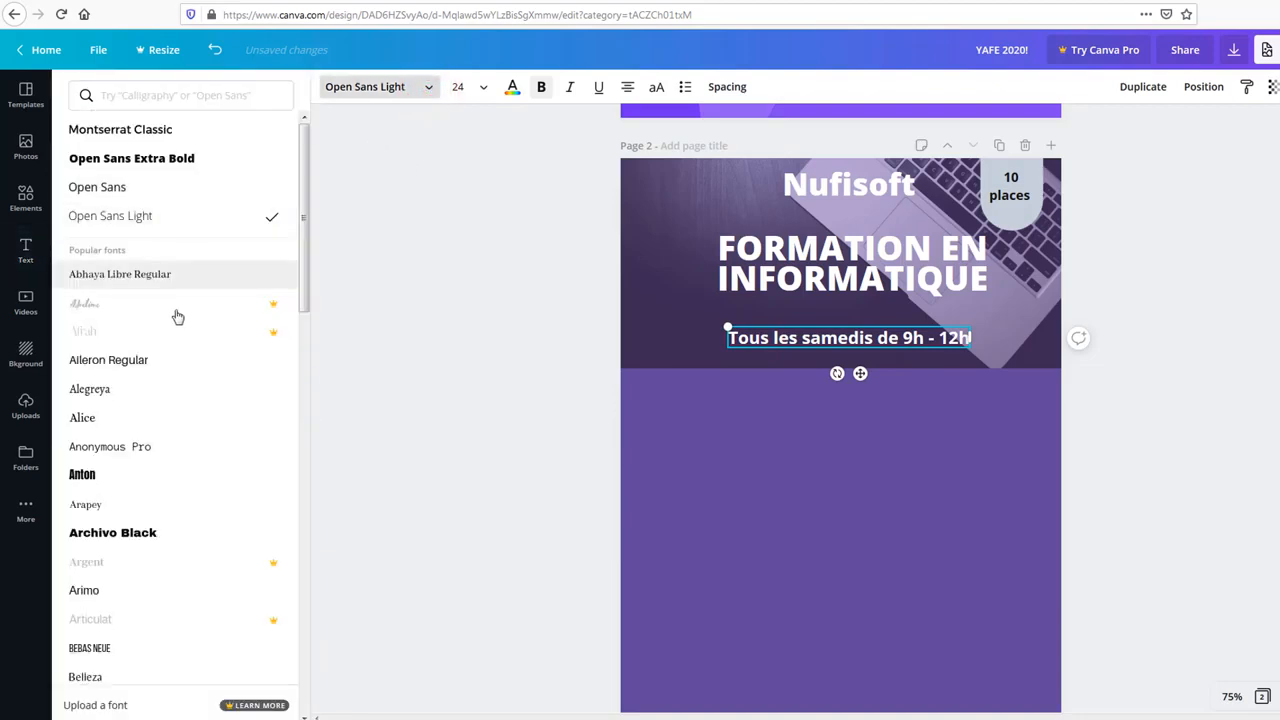
scroll(155, 412, "down", 4)
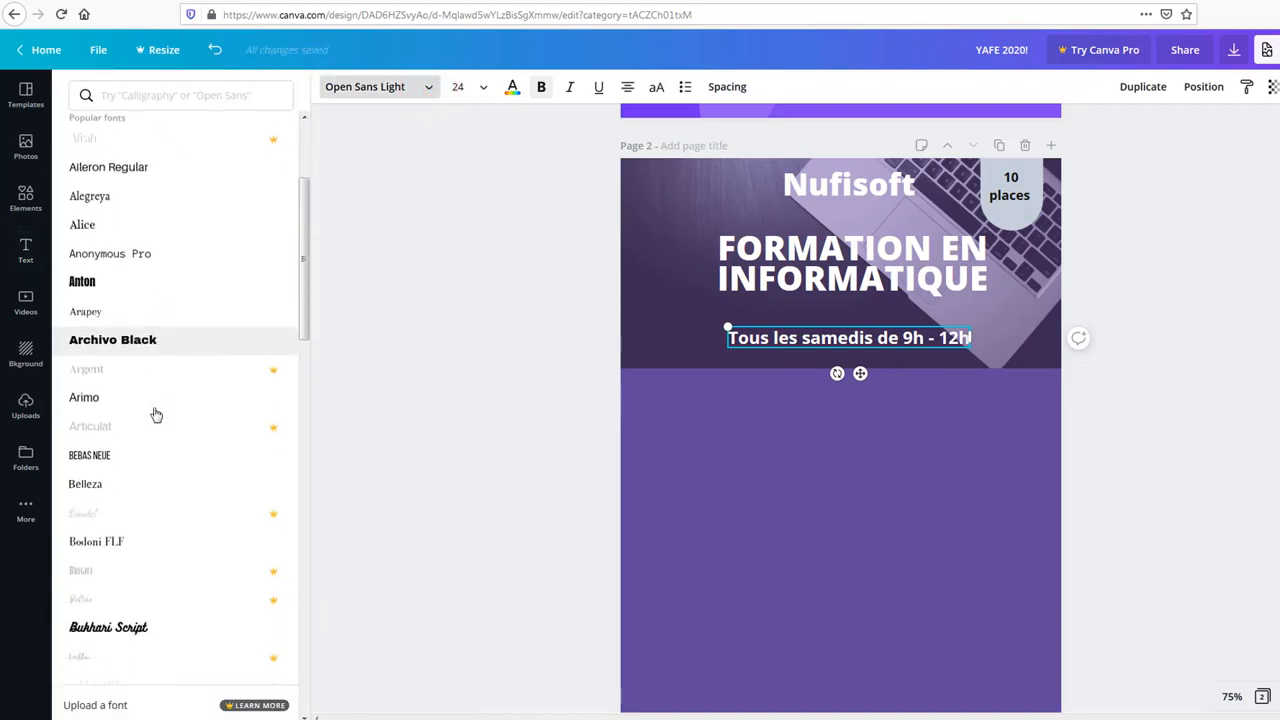
scroll(160, 410, "down", 1)
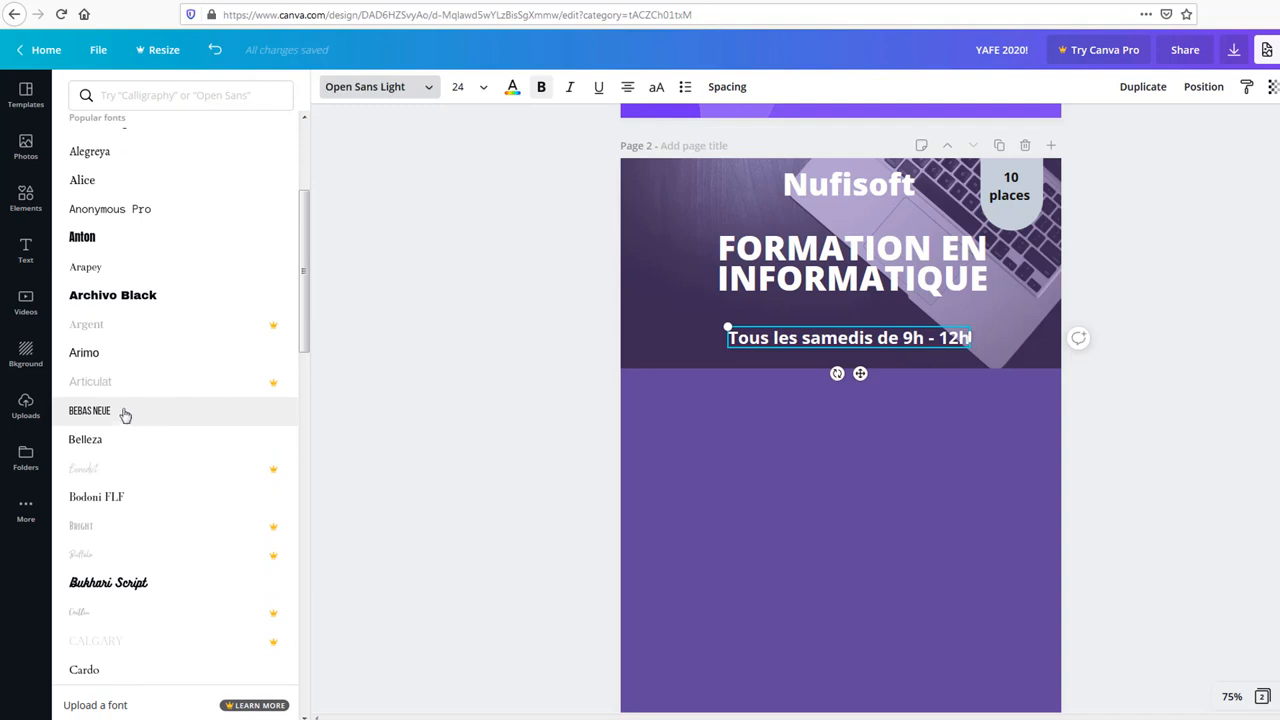
left_click(148, 582)
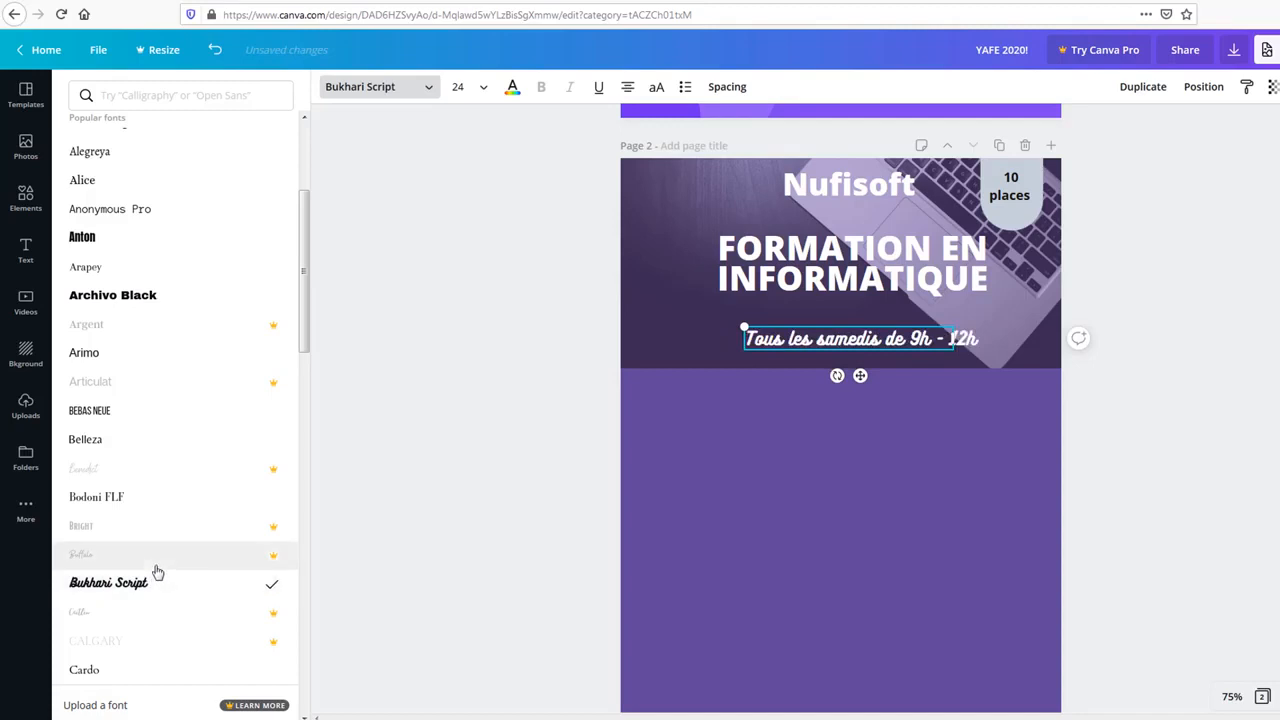
scroll(128, 424, "down", 4)
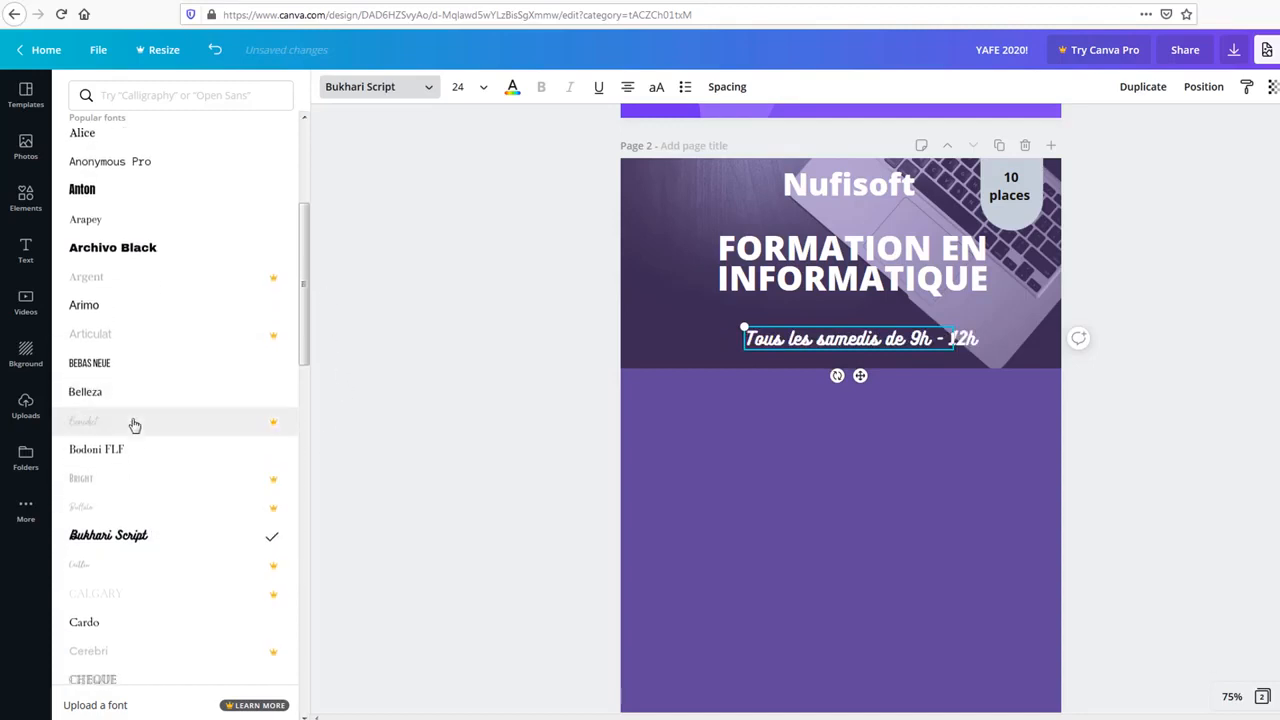
scroll(135, 426, "down", 1)
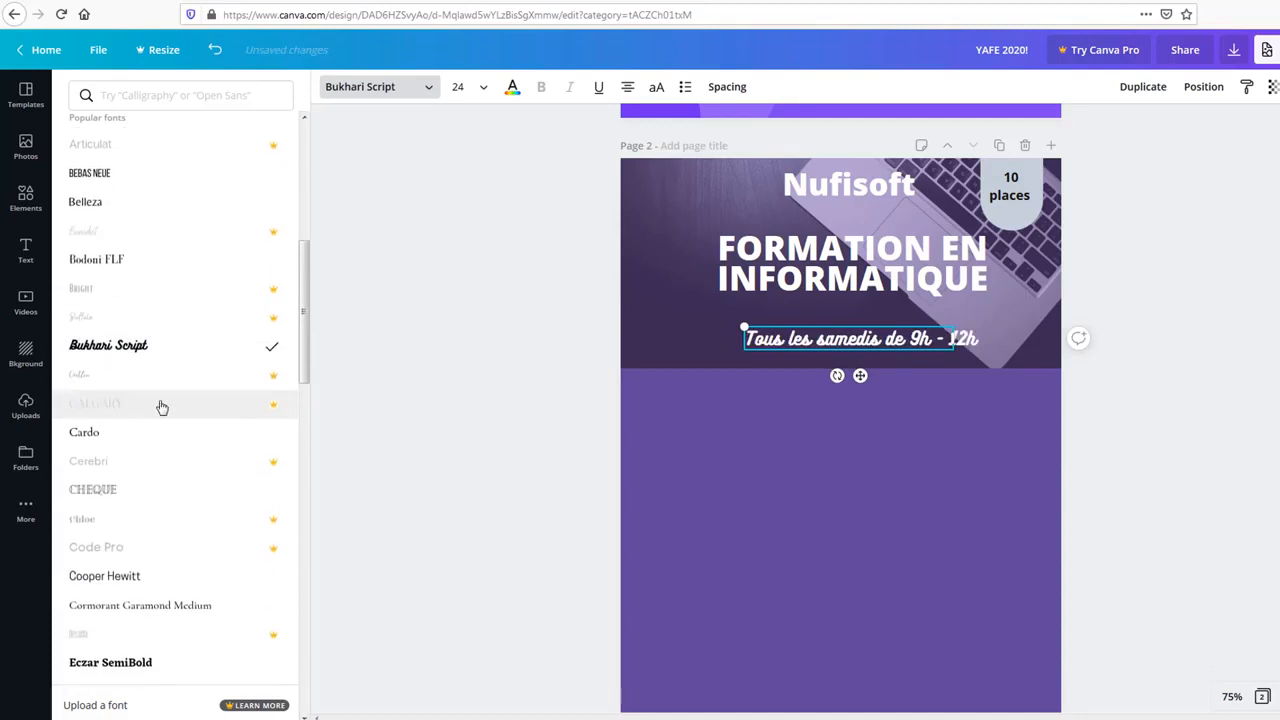
left_click(187, 606)
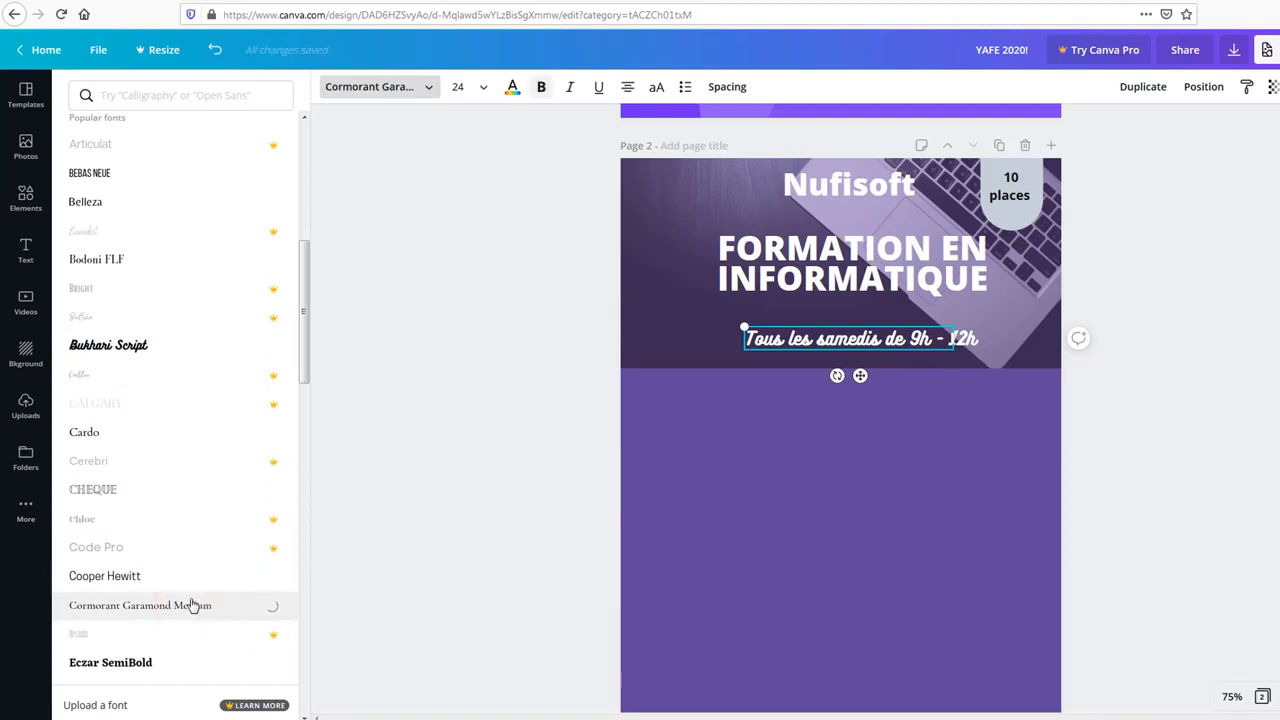
left_click(363, 430)
left_click(381, 345)
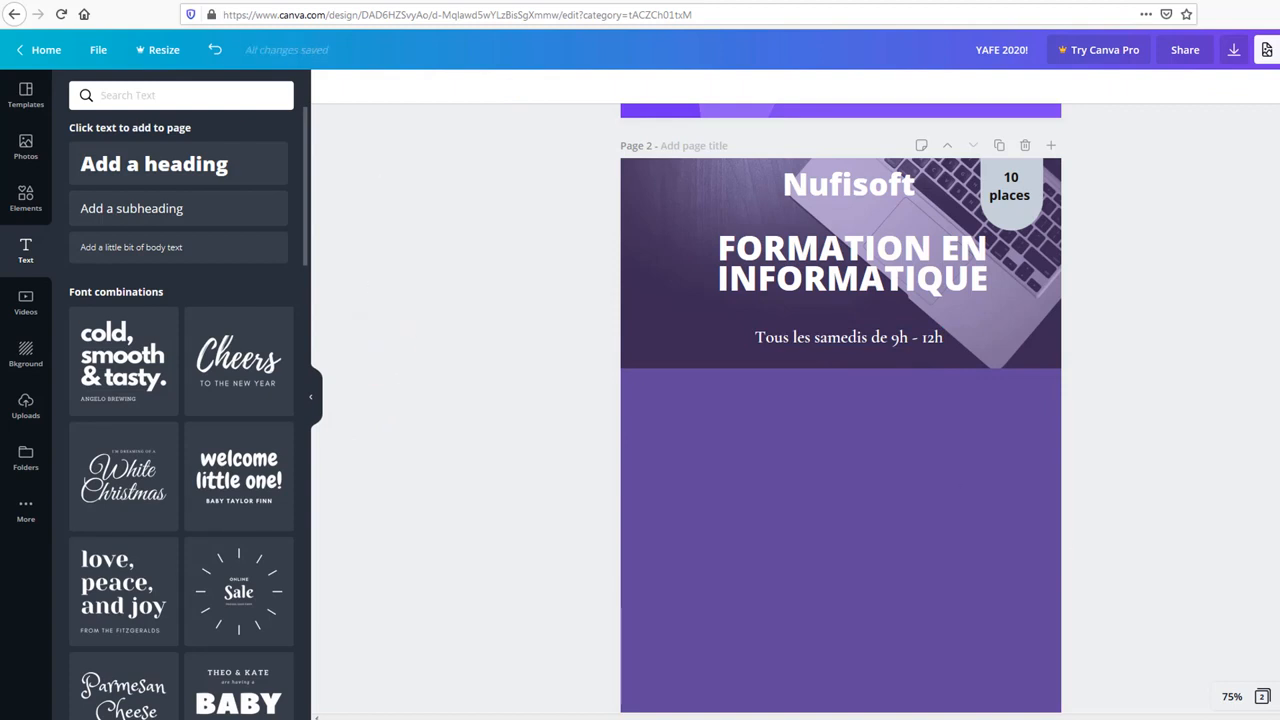
Step: Search elements for 'light', add the gear lightbulb and shrink it beside the schedule line
left_click(26, 196)
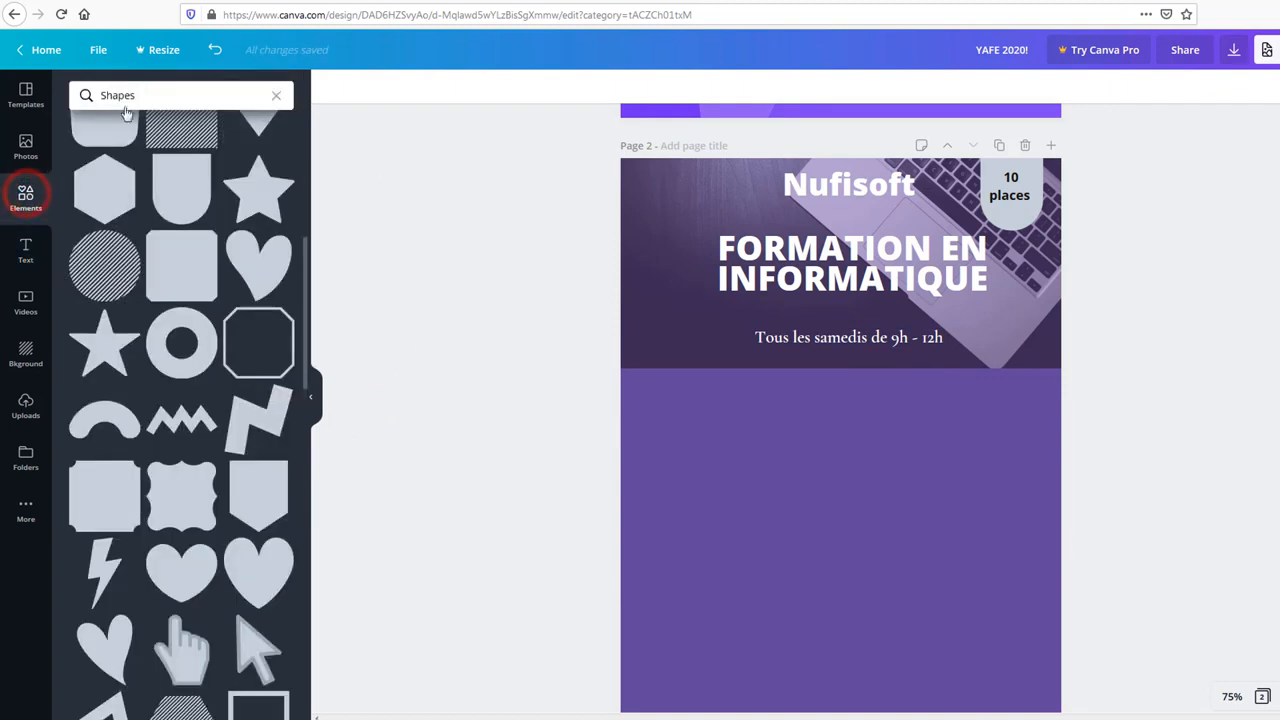
left_click(150, 93)
key("BackSpace")
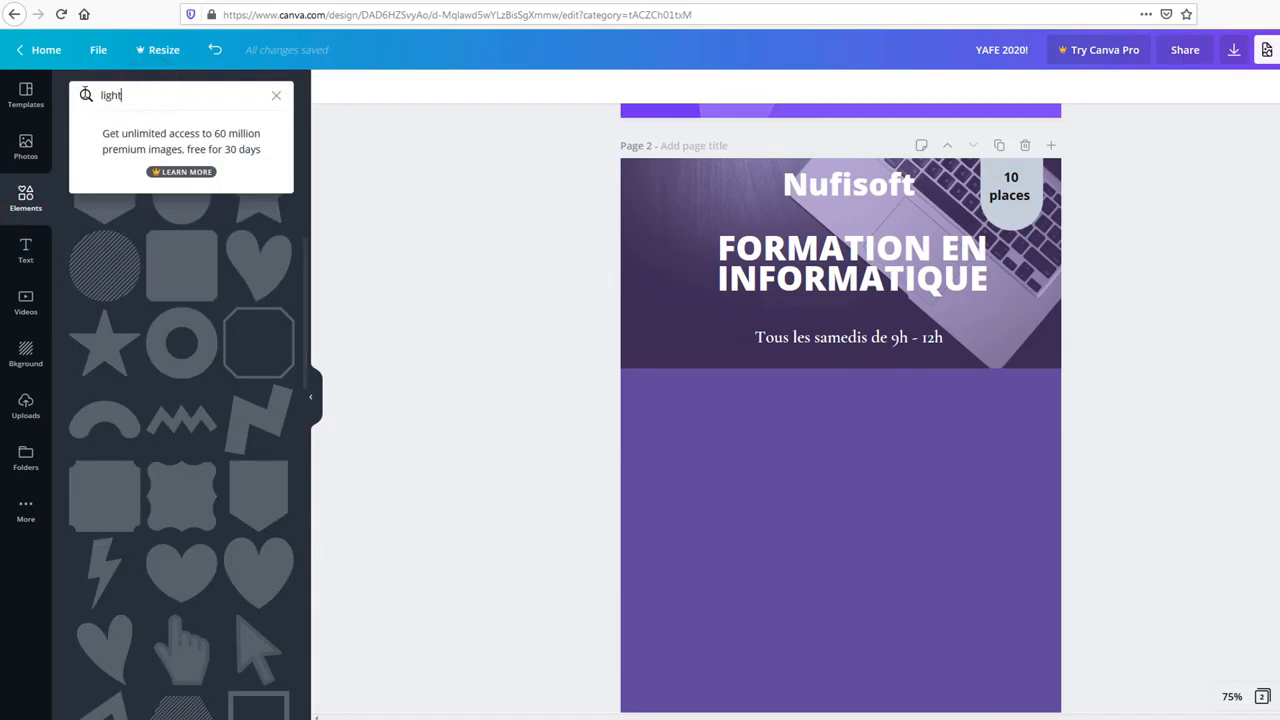
key("Return")
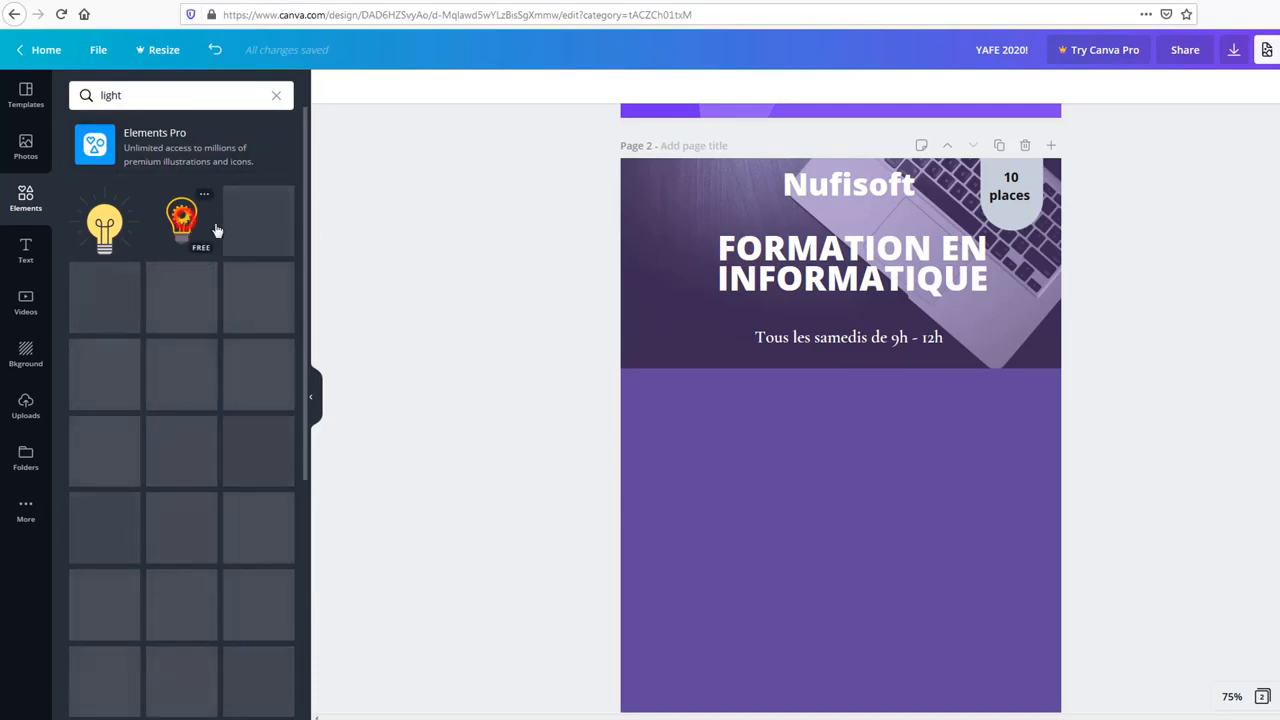
left_click_drag(216, 231, 677, 274)
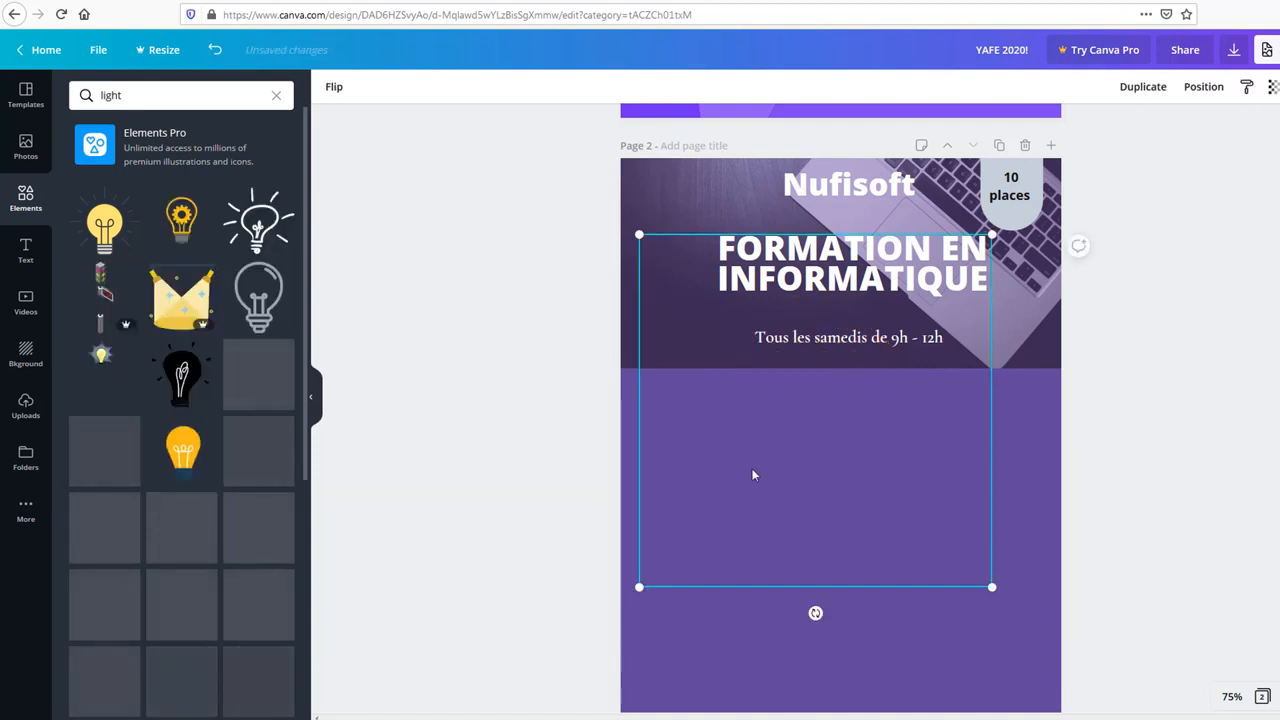
left_click_drag(639, 587, 735, 331)
left_click(737, 326)
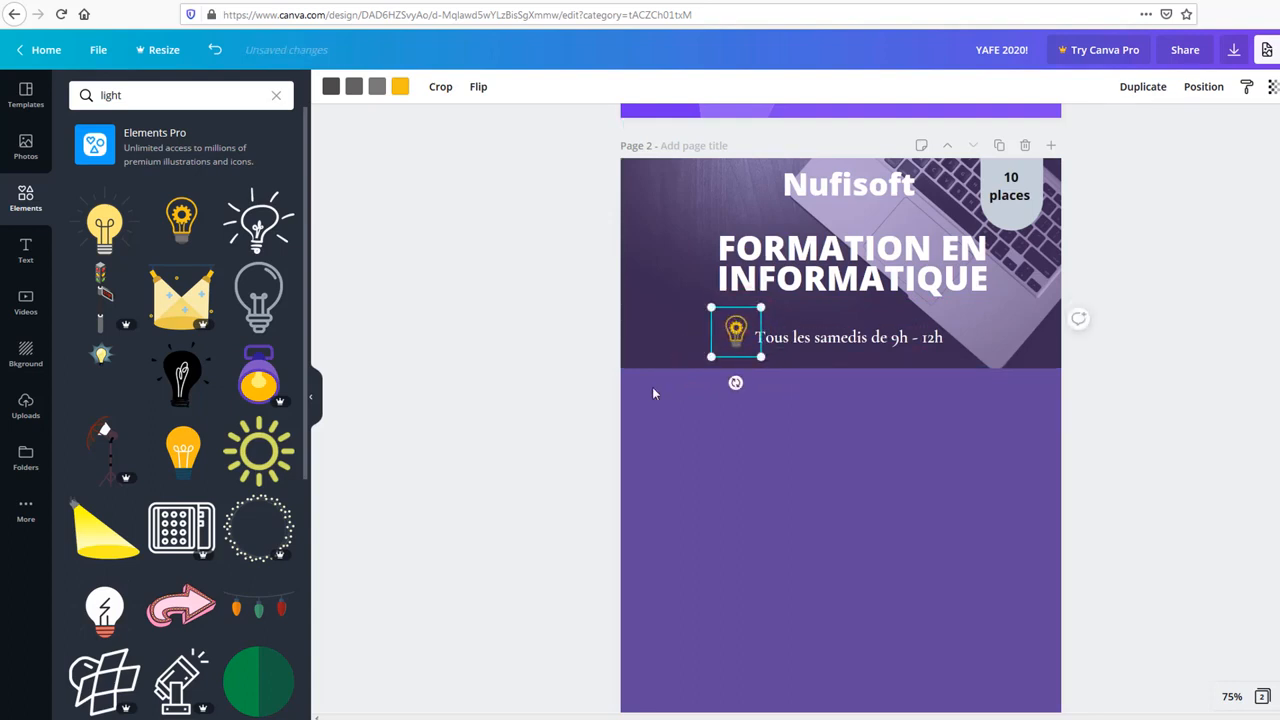
left_click(566, 414)
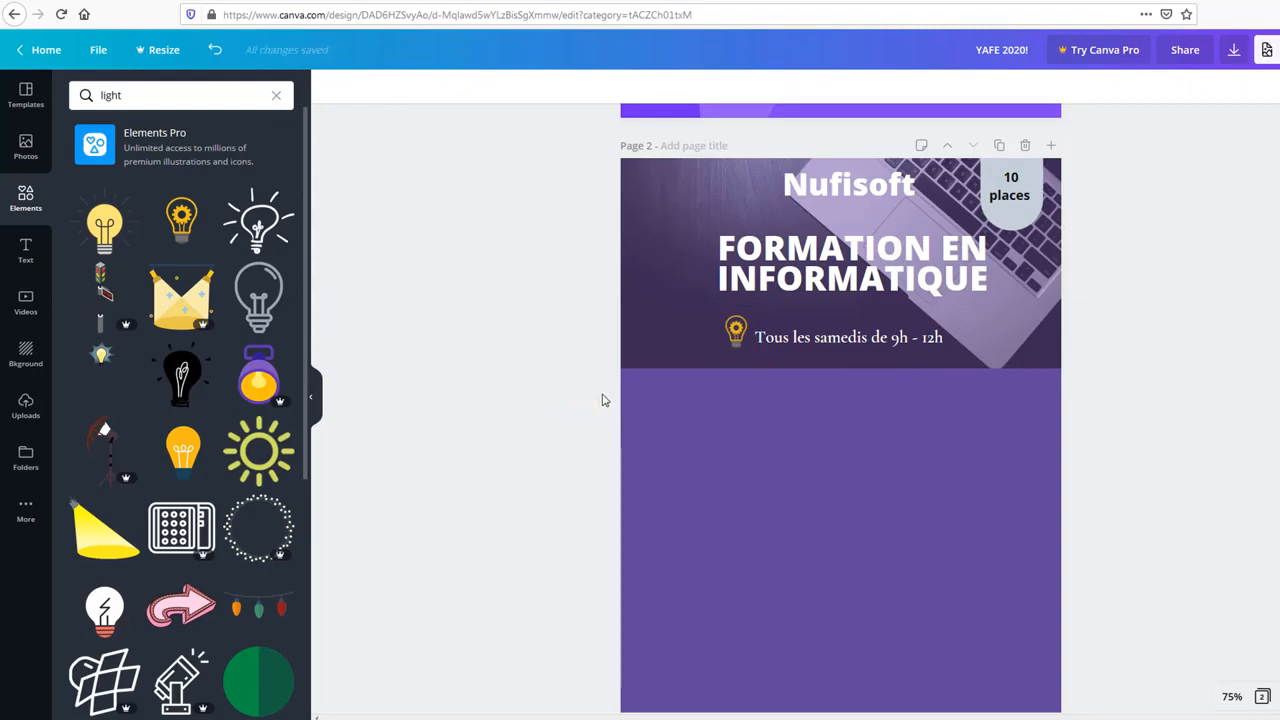
scroll(200, 350, "down", 5)
Step: Search Elements for 'web' and place the yellow globe at the header's top-left, left of Nufisoft
left_click(154, 94)
key("BackSpace")
key("BackSpace")
key("BackSpace")
key("BackSpace")
key("BackSpace")
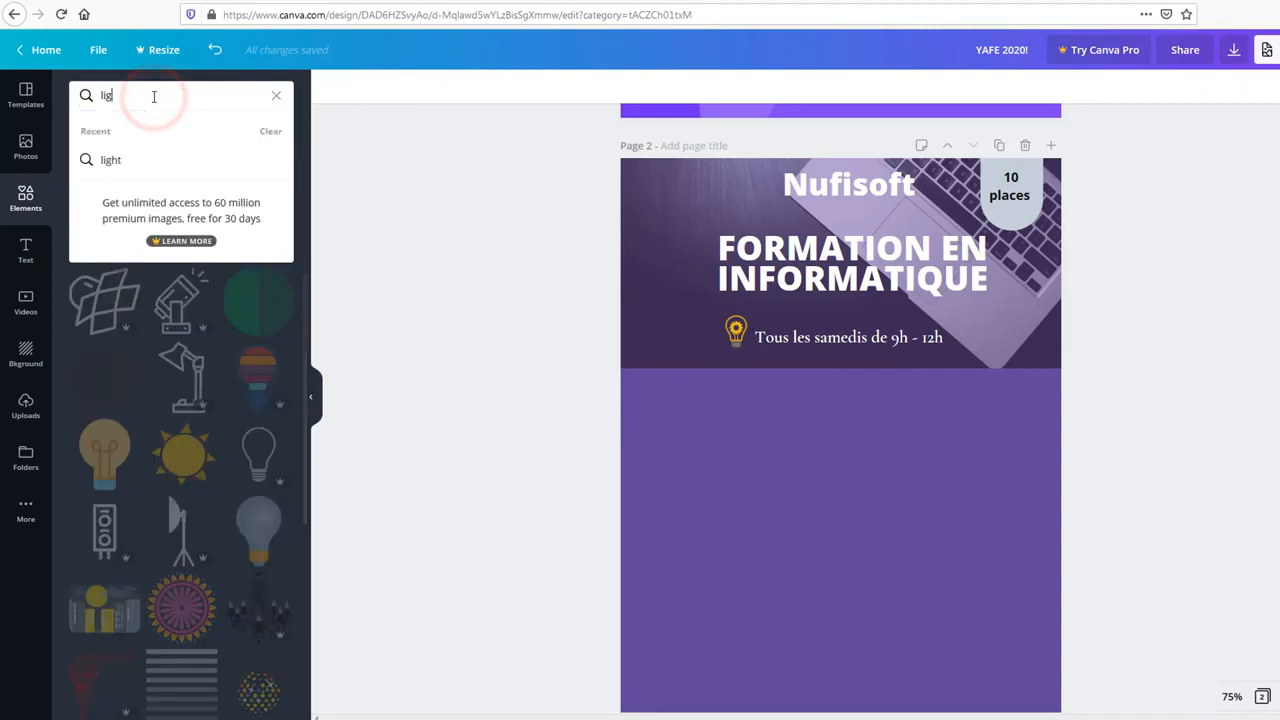
type("web")
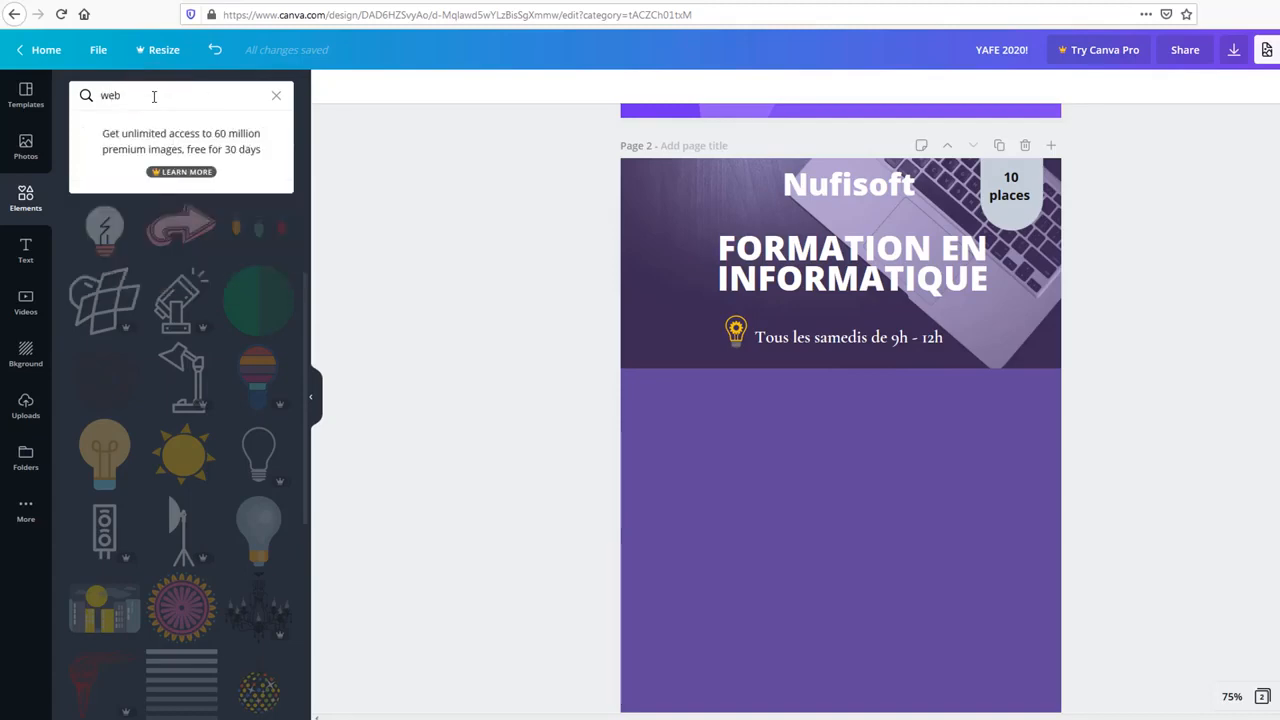
key("Return")
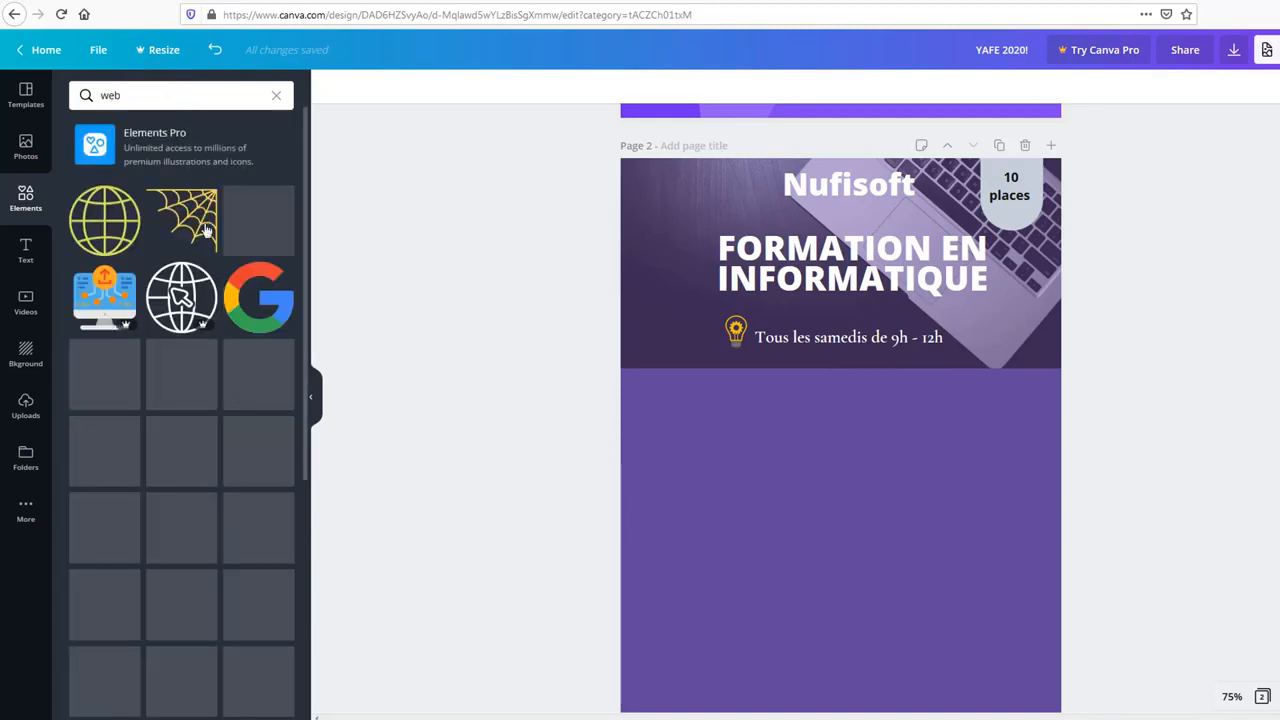
left_click_drag(118, 246, 661, 202)
left_click(506, 291)
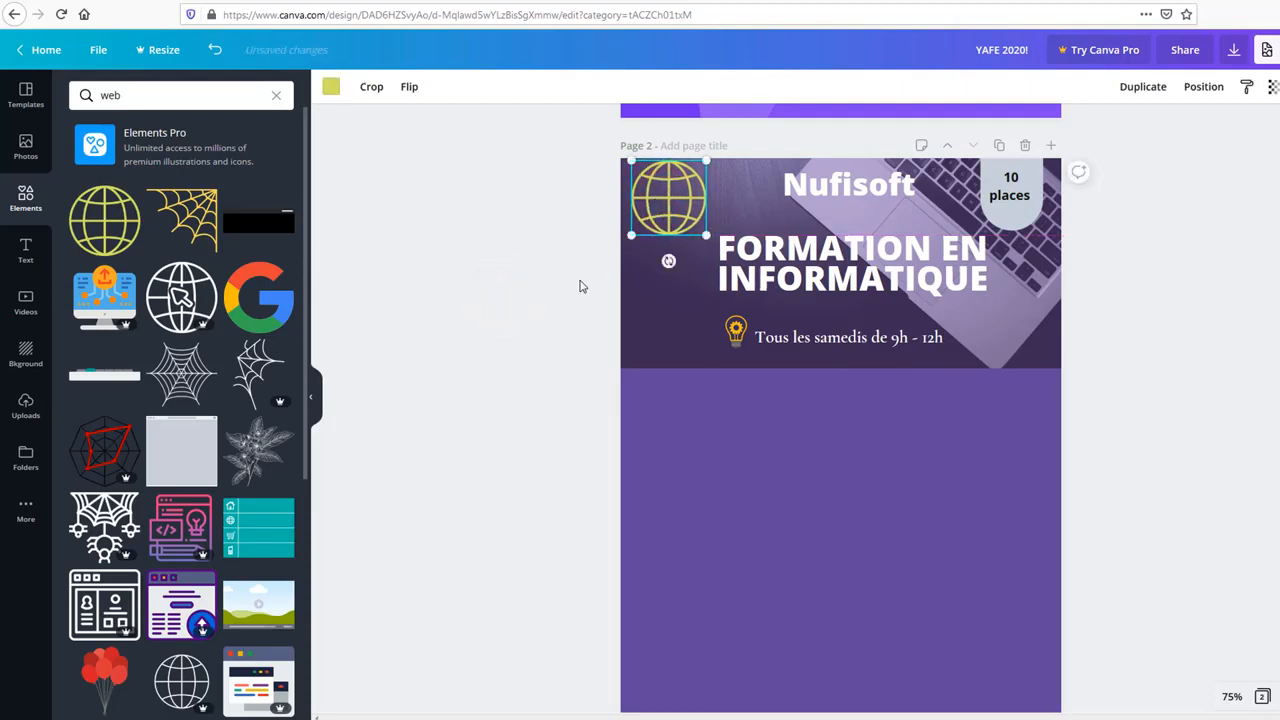
left_click(493, 388)
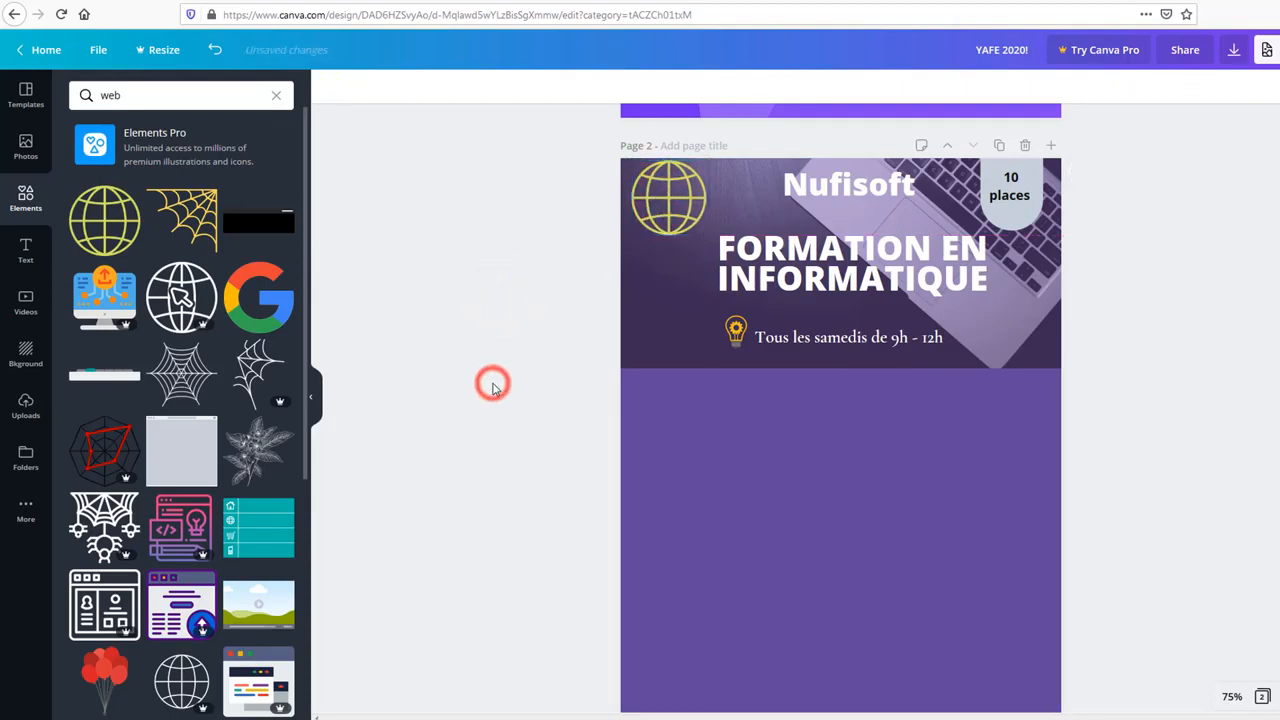
left_click(651, 208)
left_click_drag(651, 208, 656, 214)
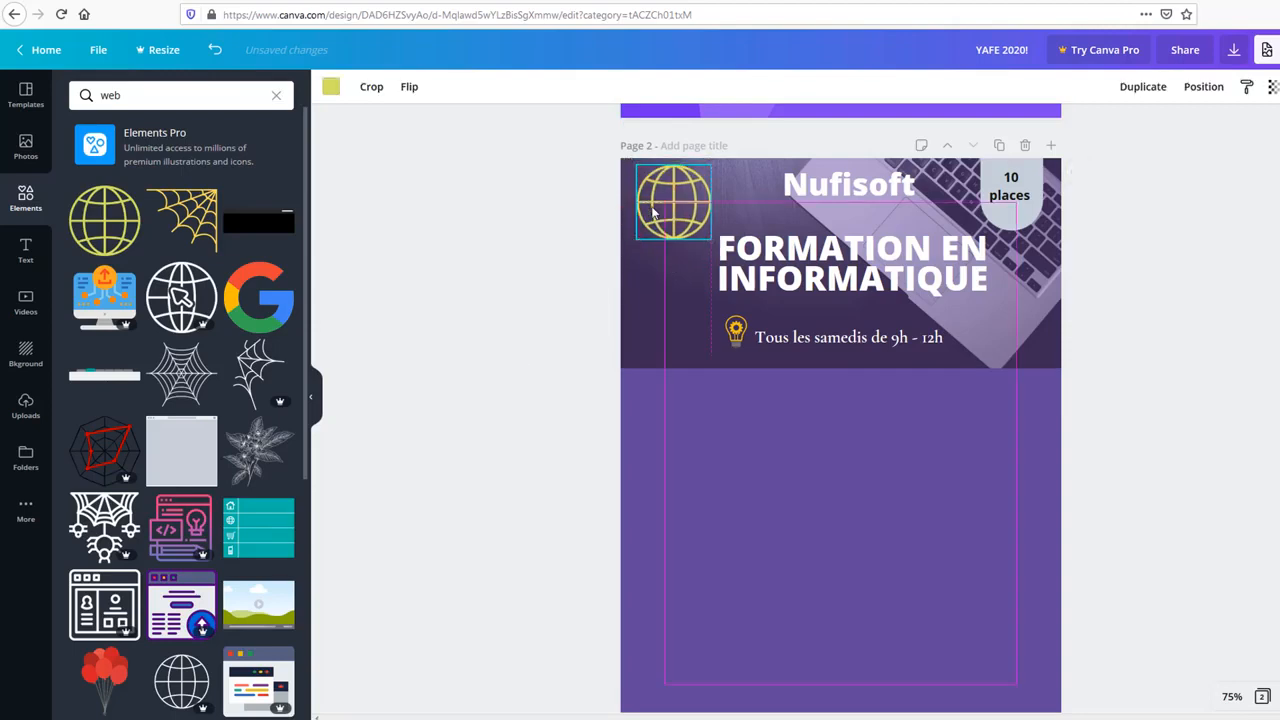
left_click(527, 329)
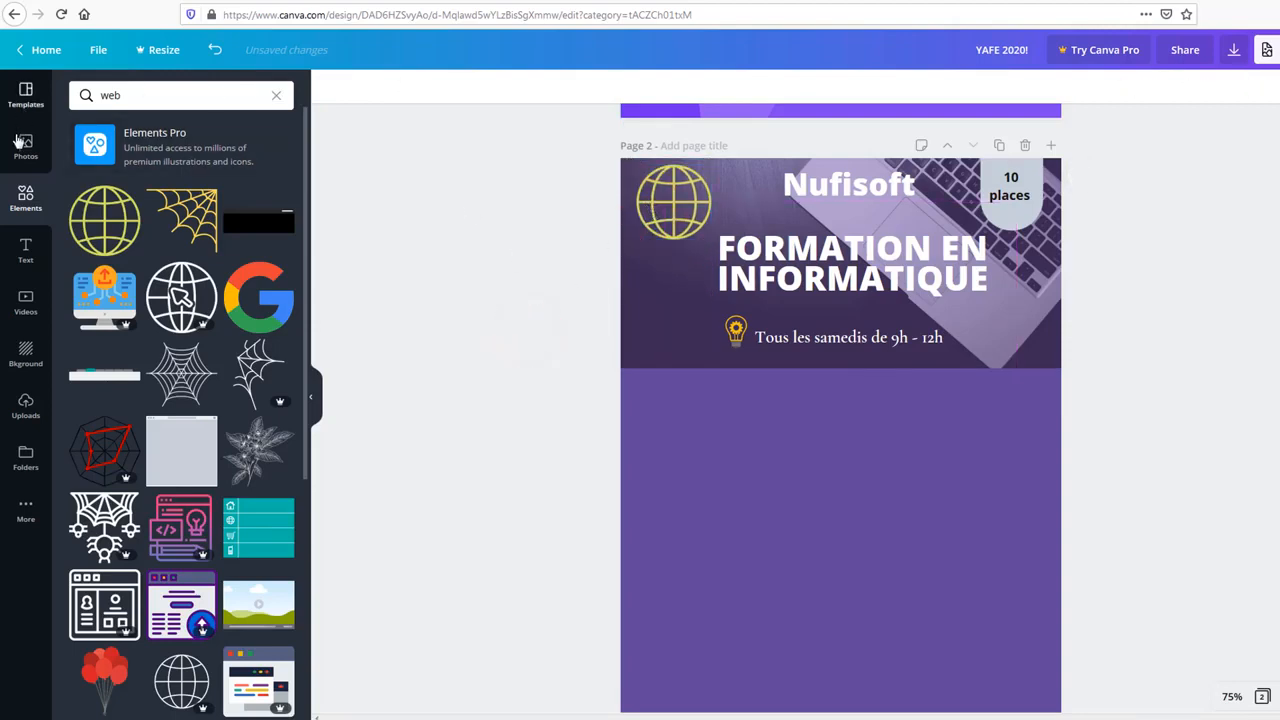
left_click(27, 252)
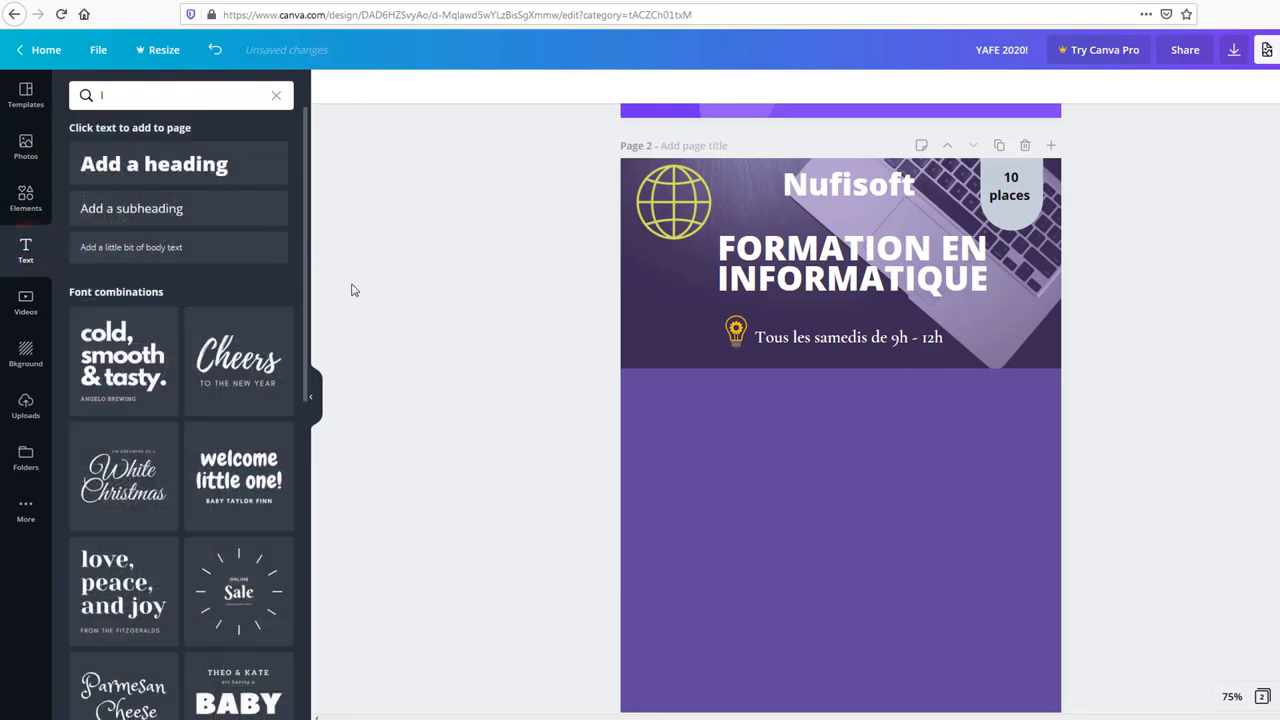
Step: Add a subheading on the purple area and replace its text with '10 modules'
left_click_drag(206, 205, 780, 420)
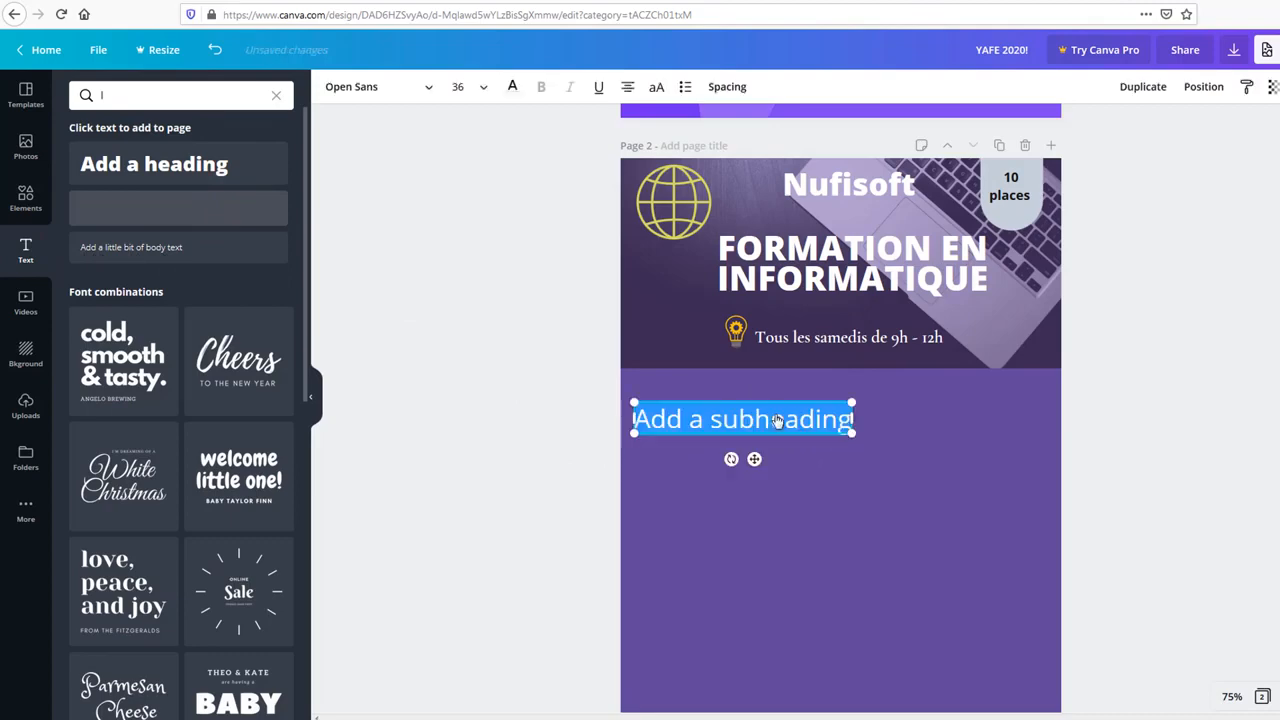
double_click(777, 420)
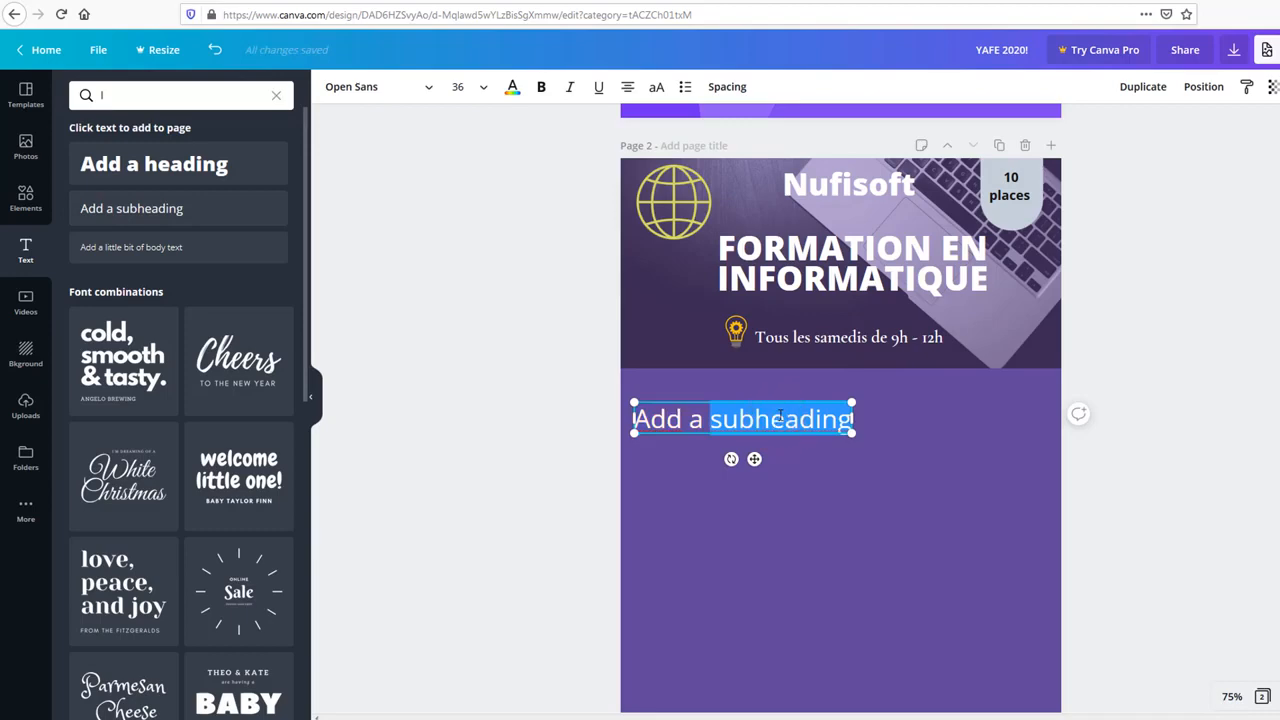
key("ctrl+a")
type("1")
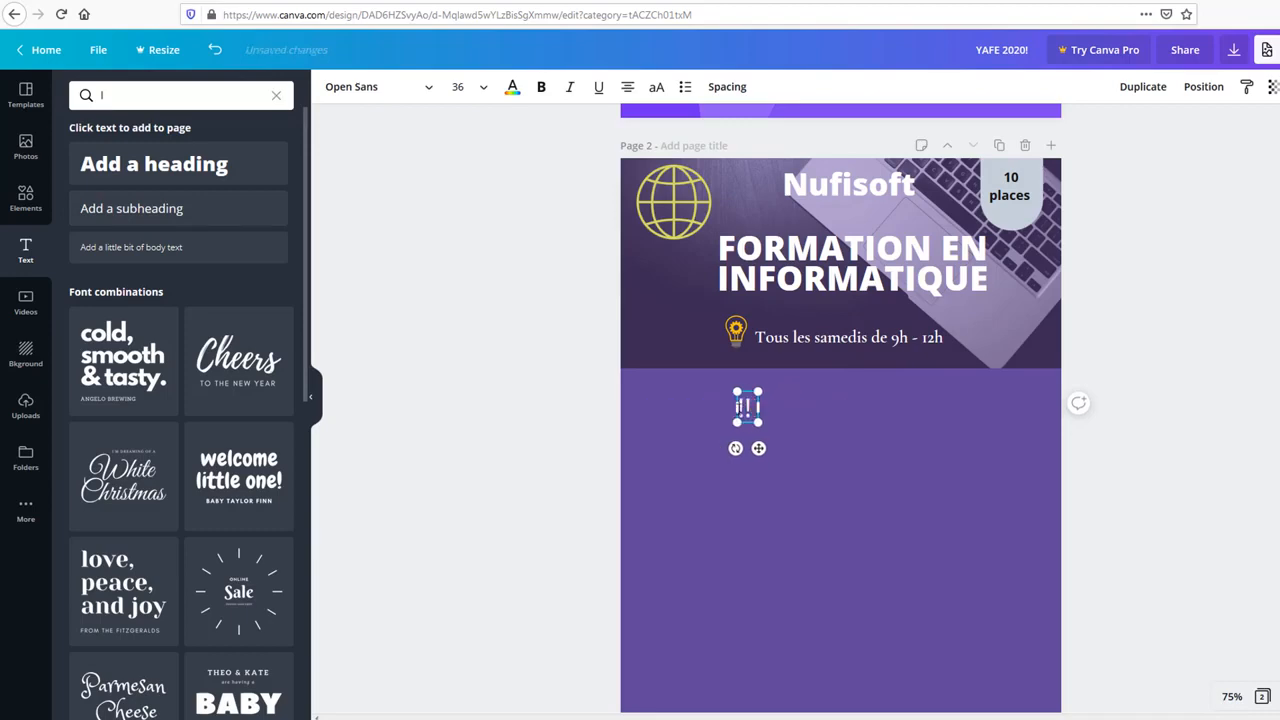
type("0 modules")
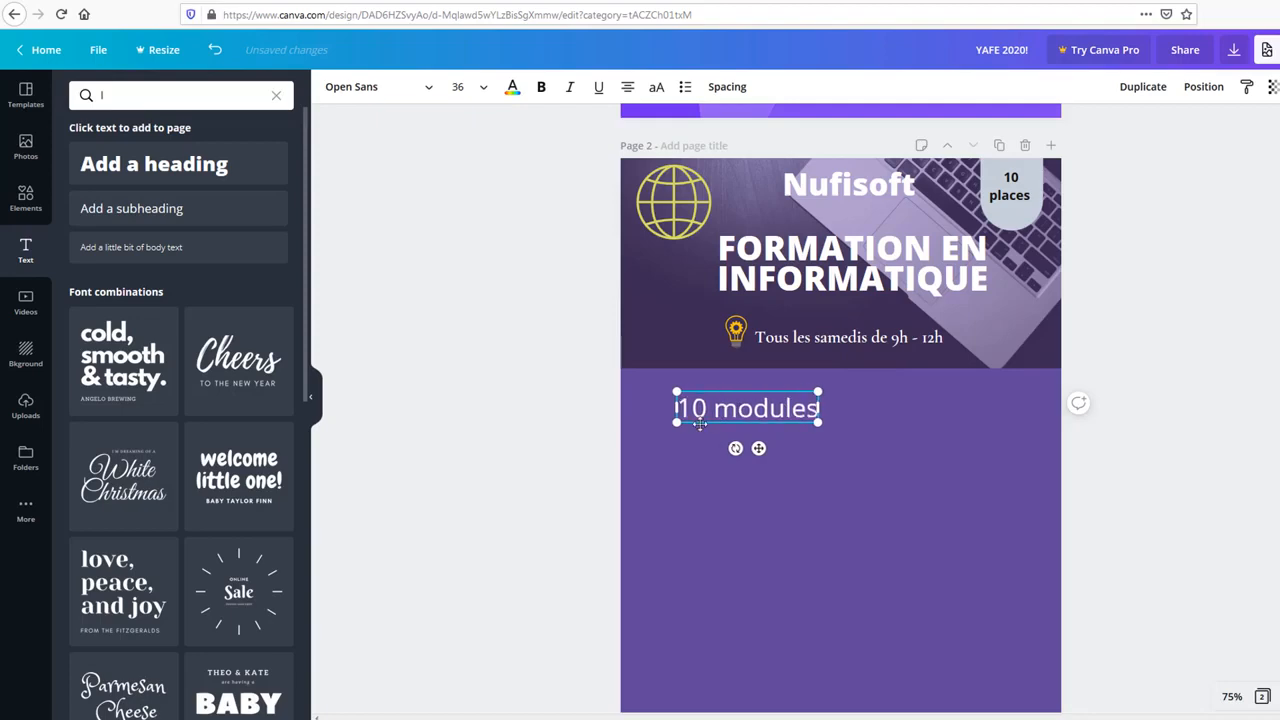
Step: Shrink '10 modules', make it bold uppercase, shift it left, and add another subheading below
left_click_drag(677, 422, 695, 418)
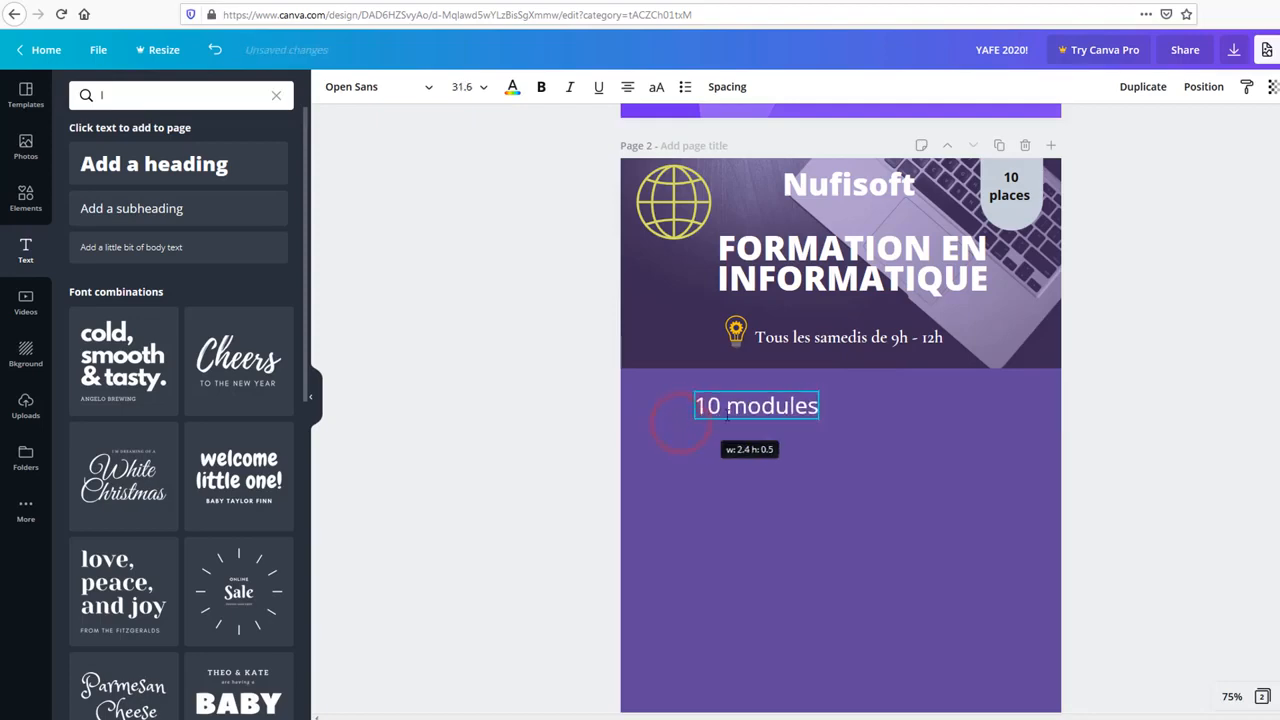
triple_click(727, 418)
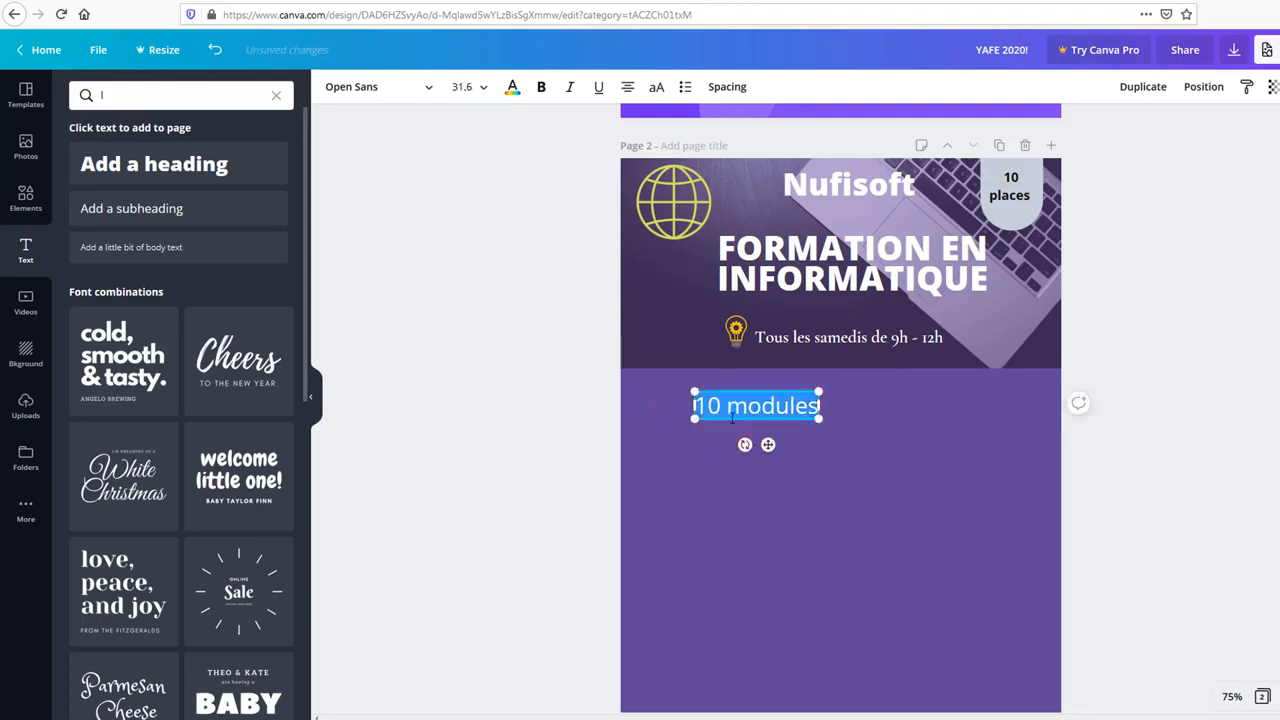
left_click(546, 92)
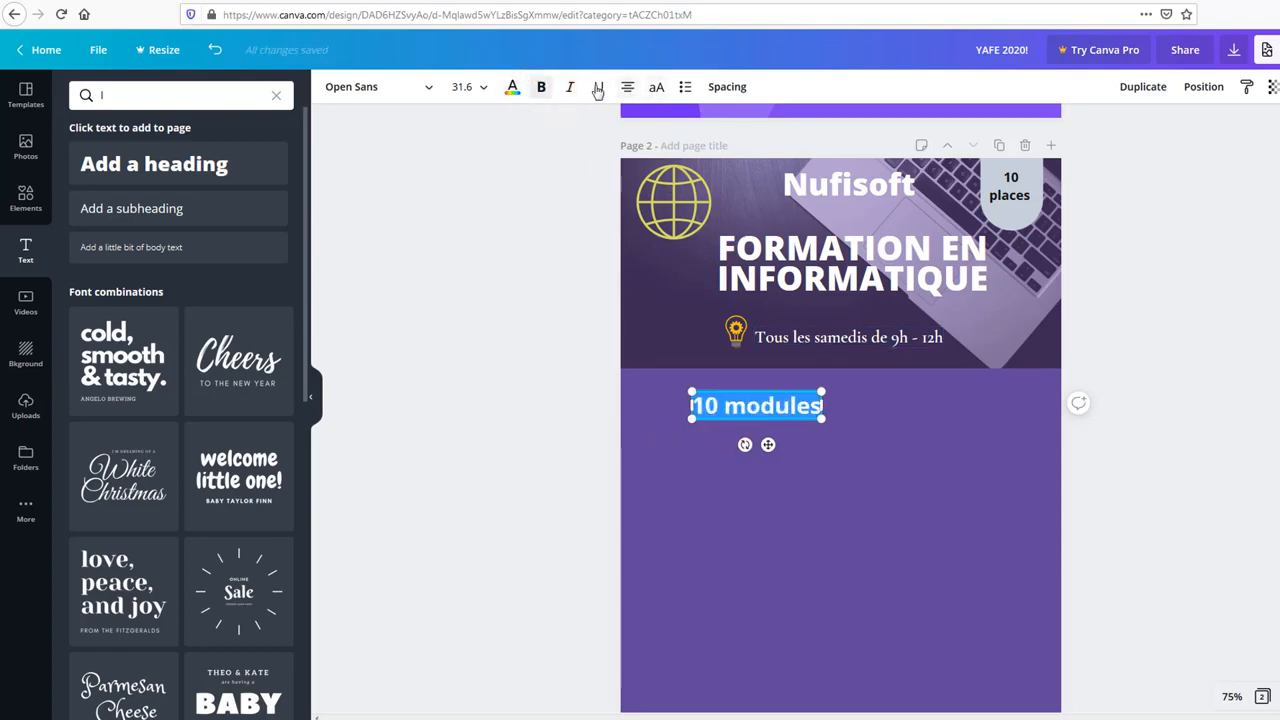
left_click(656, 89)
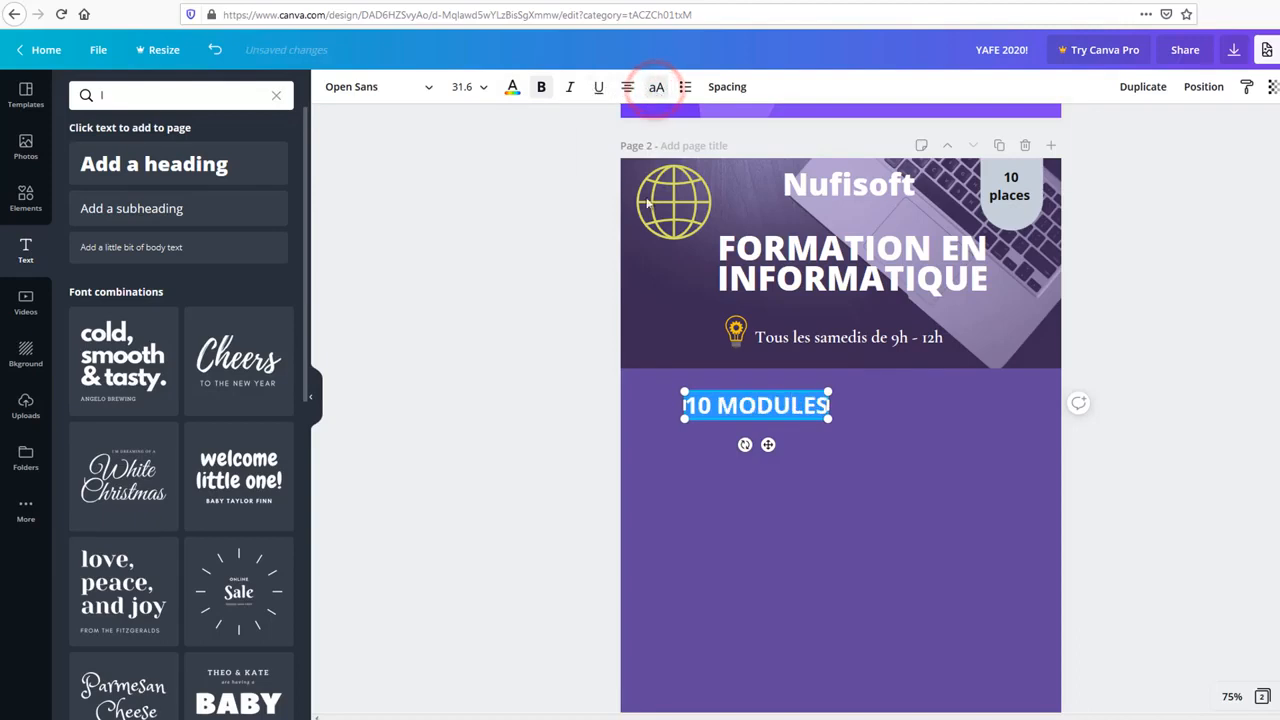
left_click(731, 418)
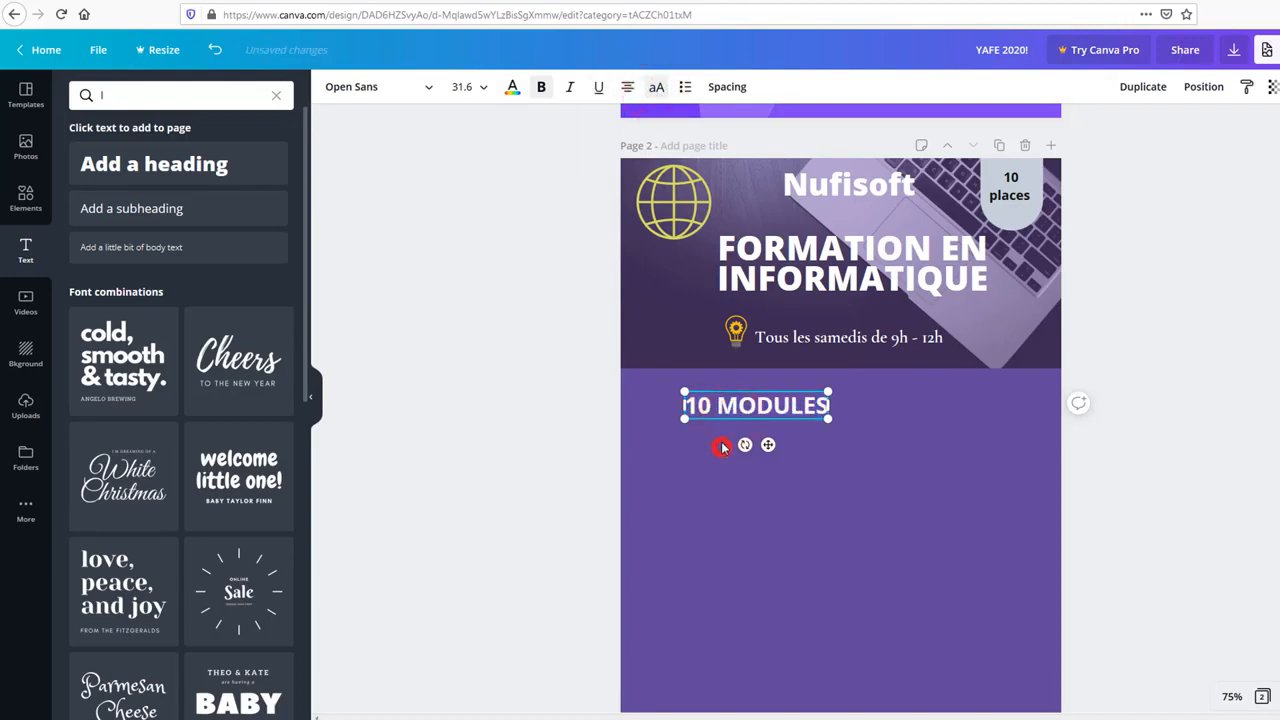
left_click_drag(740, 405, 708, 404)
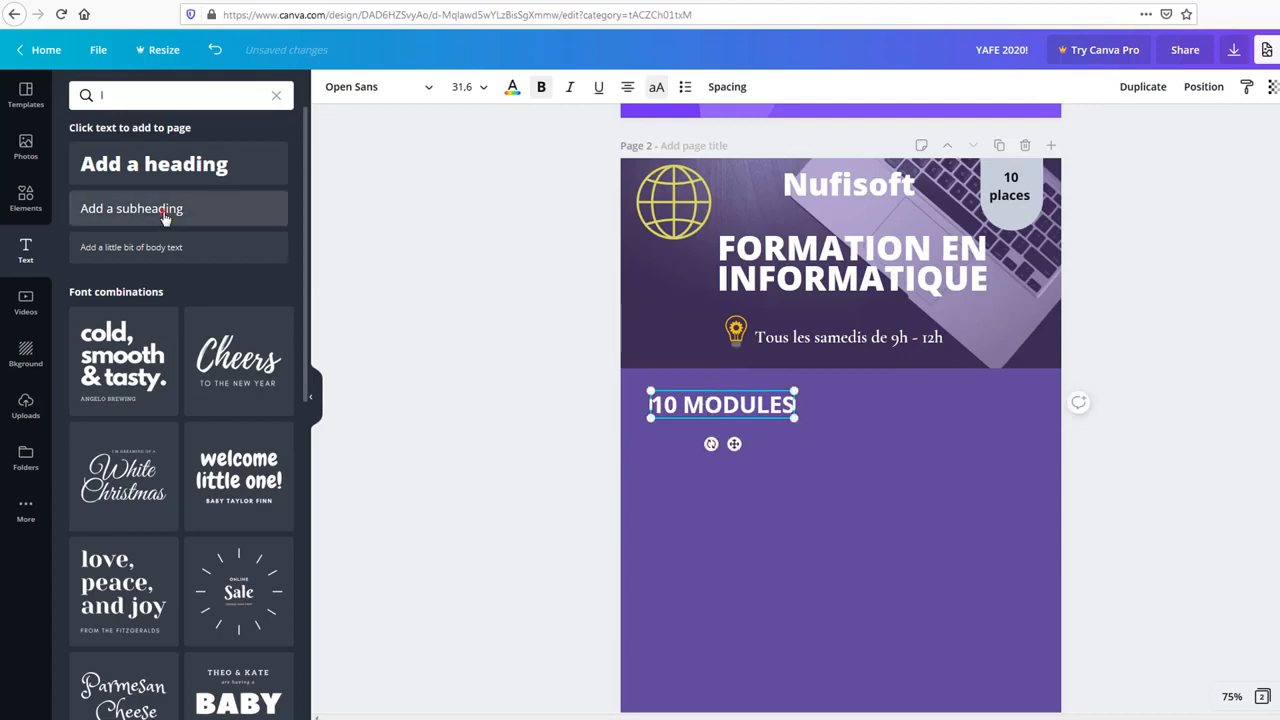
left_click_drag(165, 219, 692, 460)
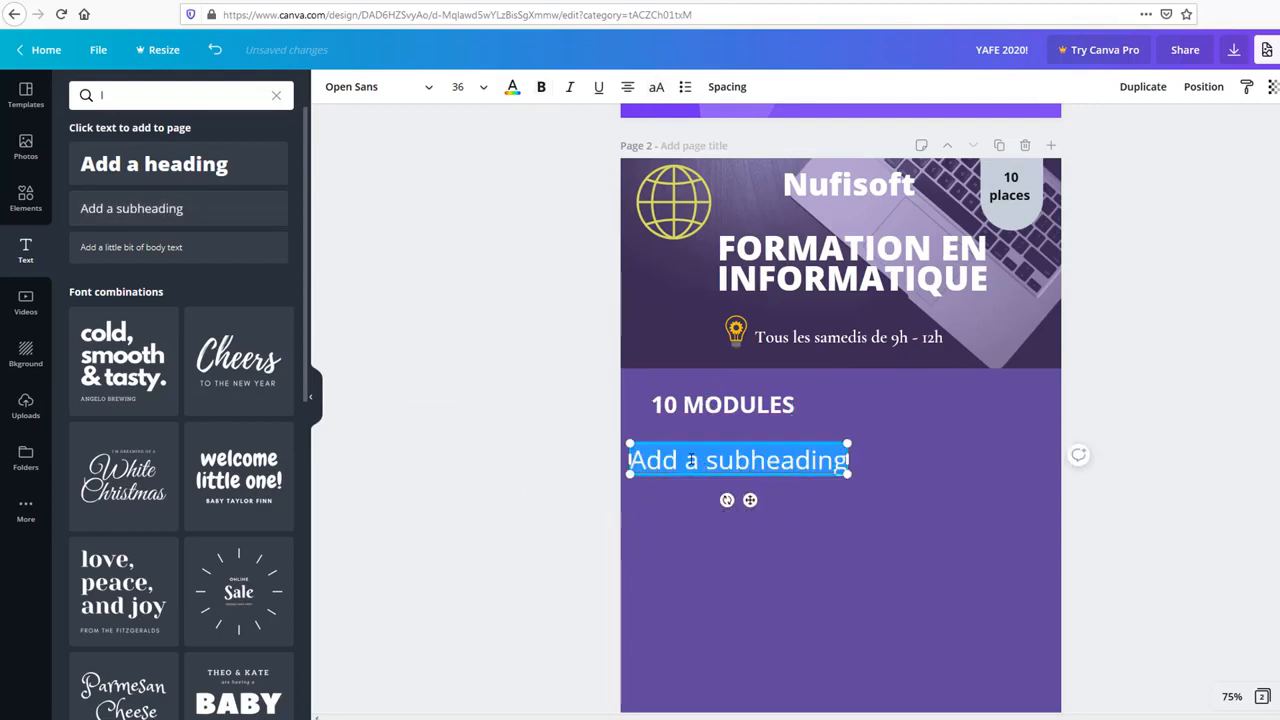
Step: Replace the placeholder with 'Création de site web' and 'Cloud computing', widening the box to fit
left_click(690, 460)
key("ctrl+a")
key("BackSpace")
key("BackSpace")
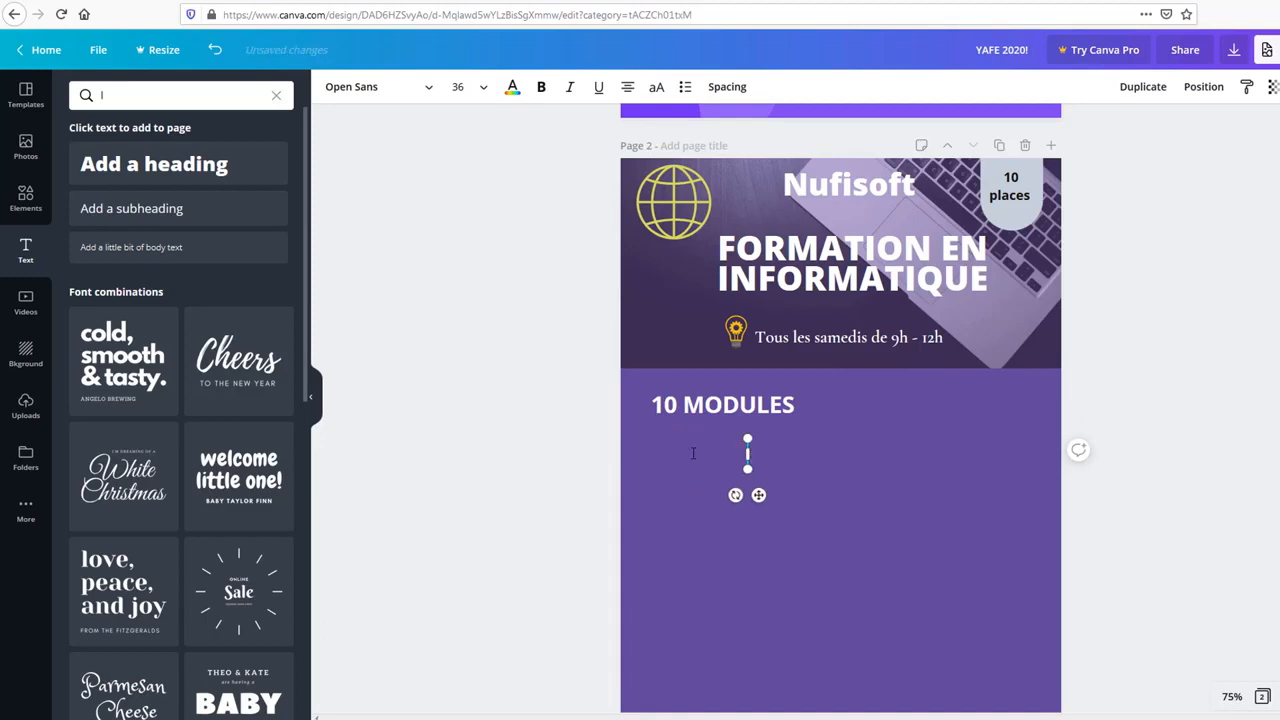
type("/r")
key("BackSpace")
key("BackSpace")
type("C")
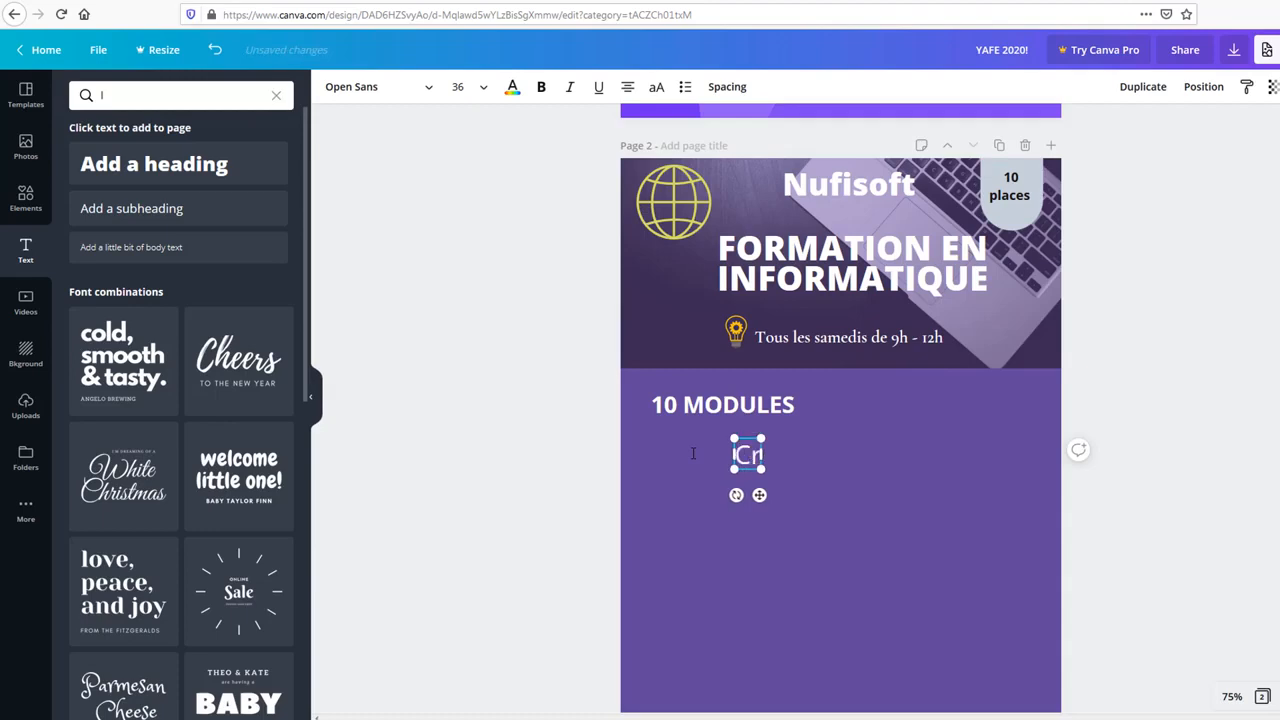
type("r")
key("BackSpace")
type("r/")
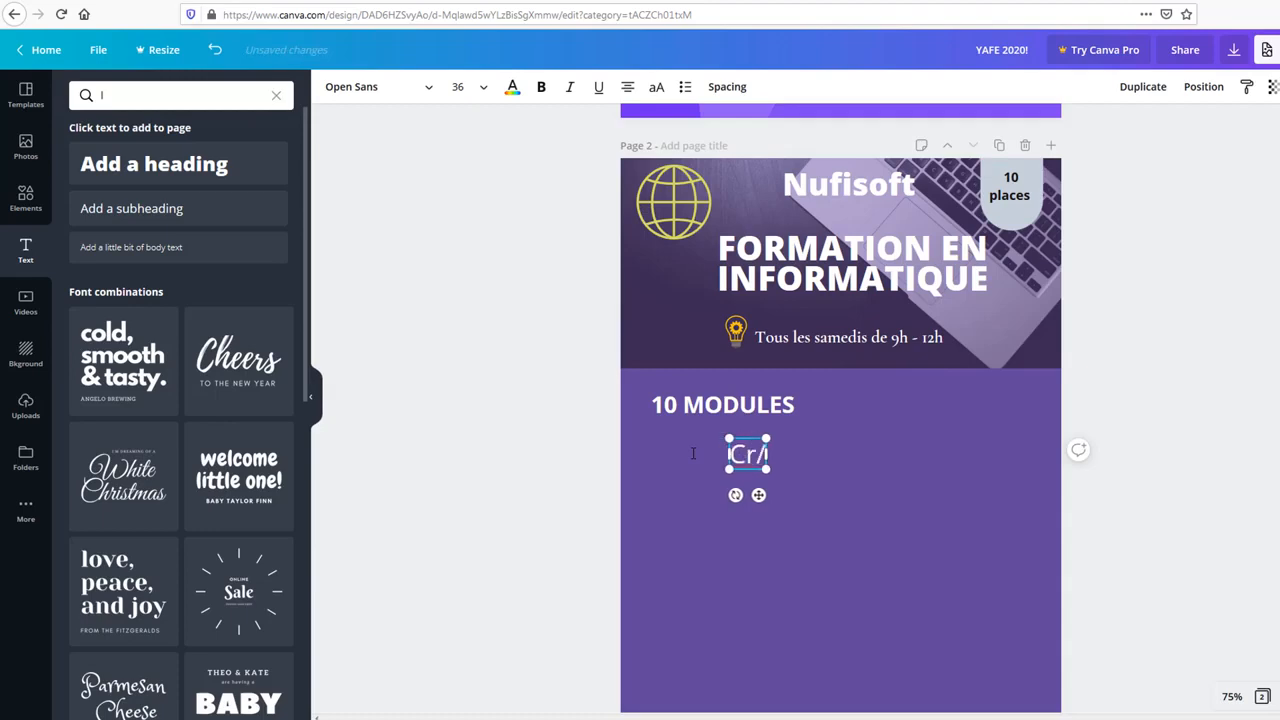
key("BackSpace")
type("éation d")
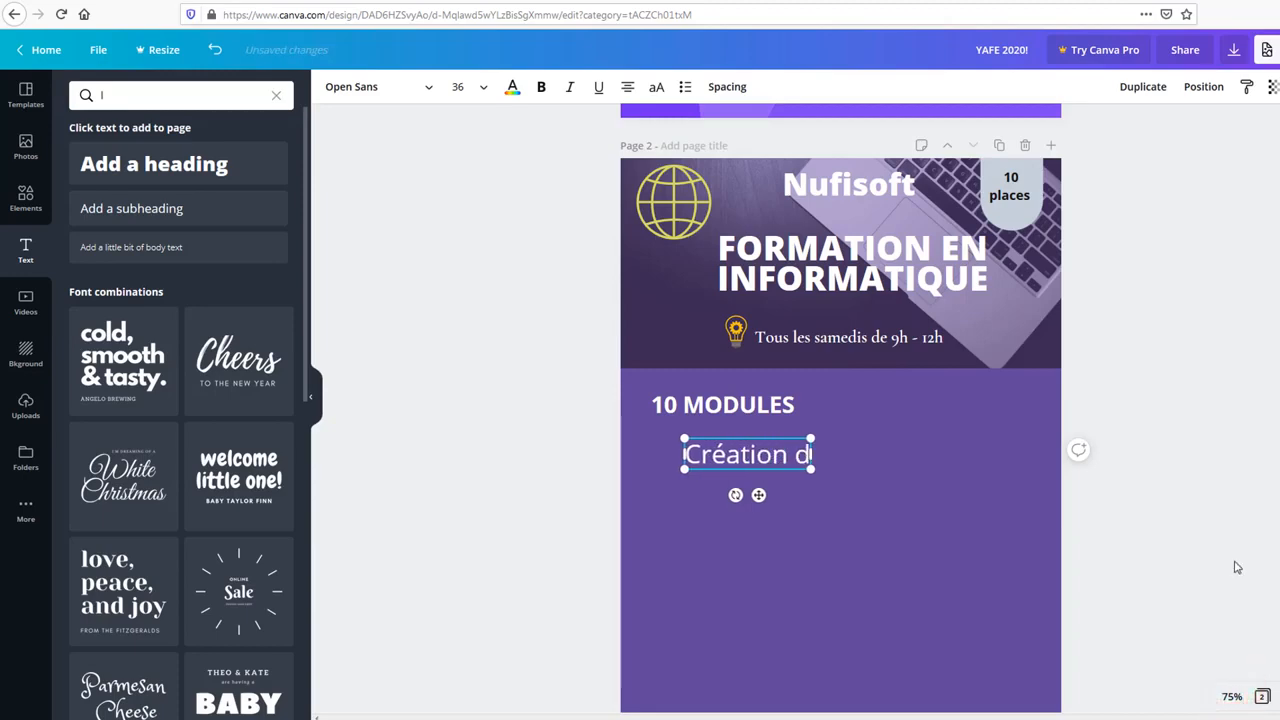
type("e site we")
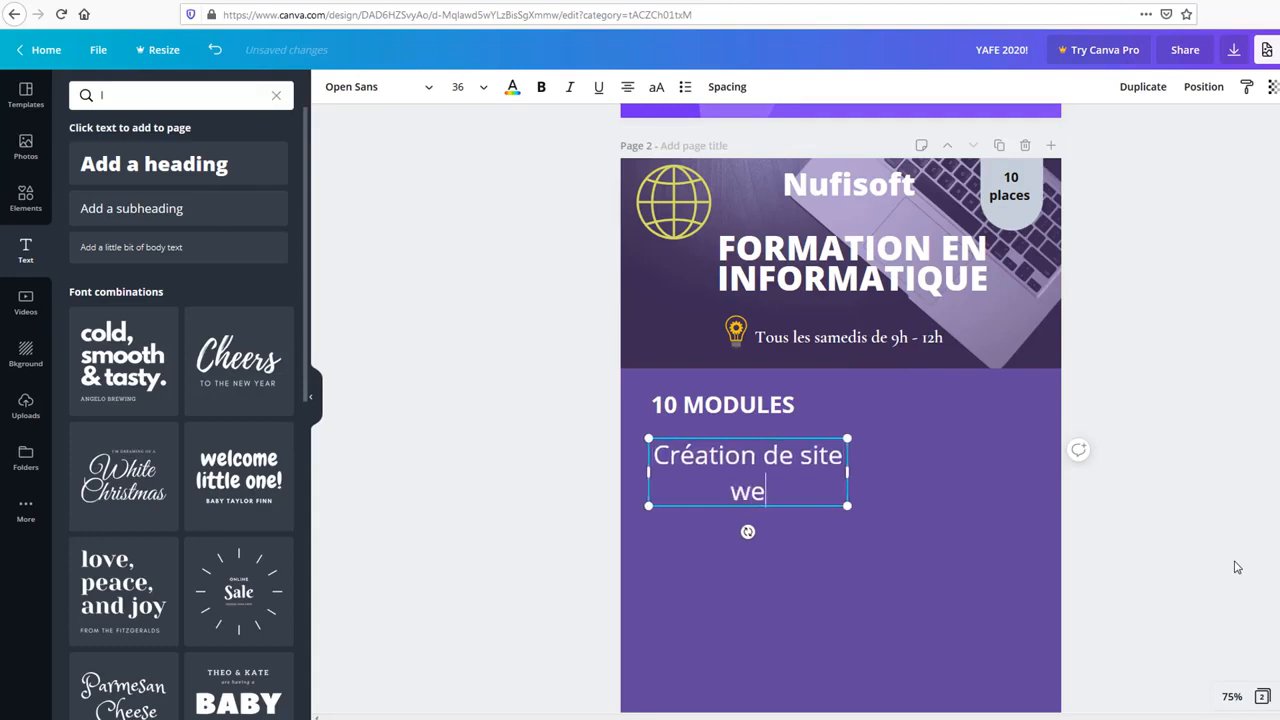
type("b")
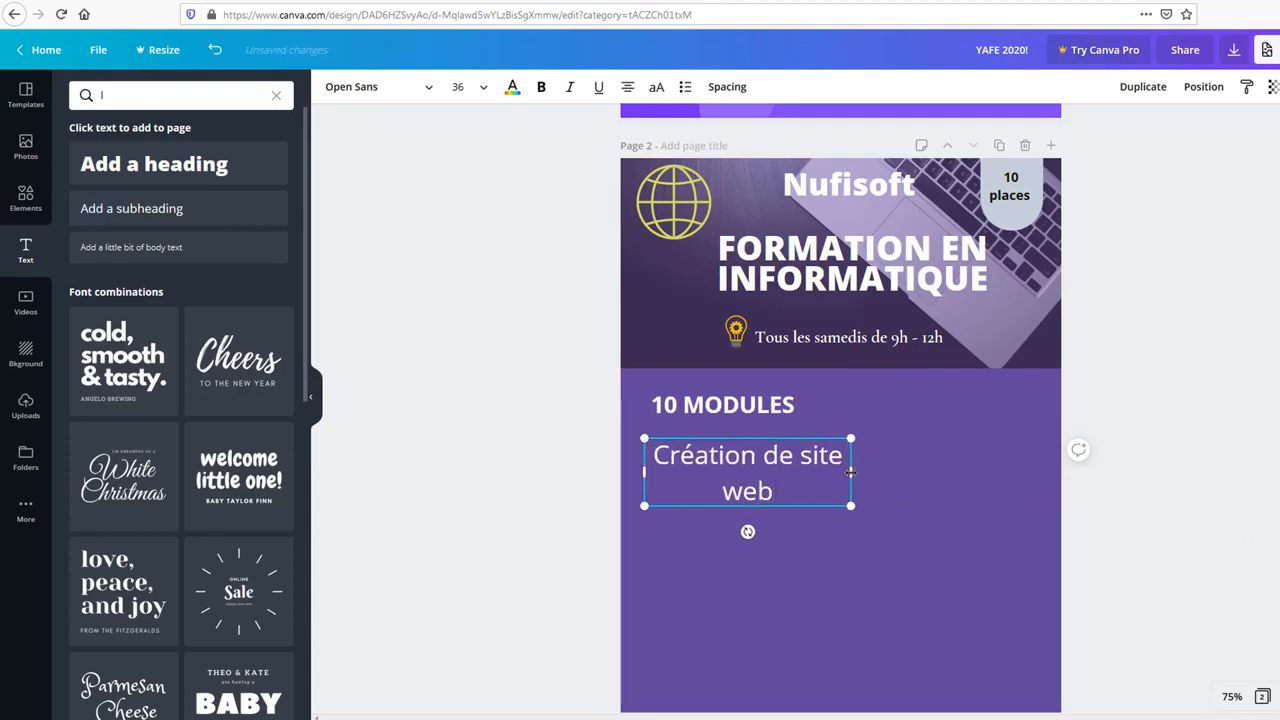
left_click_drag(850, 471, 915, 455)
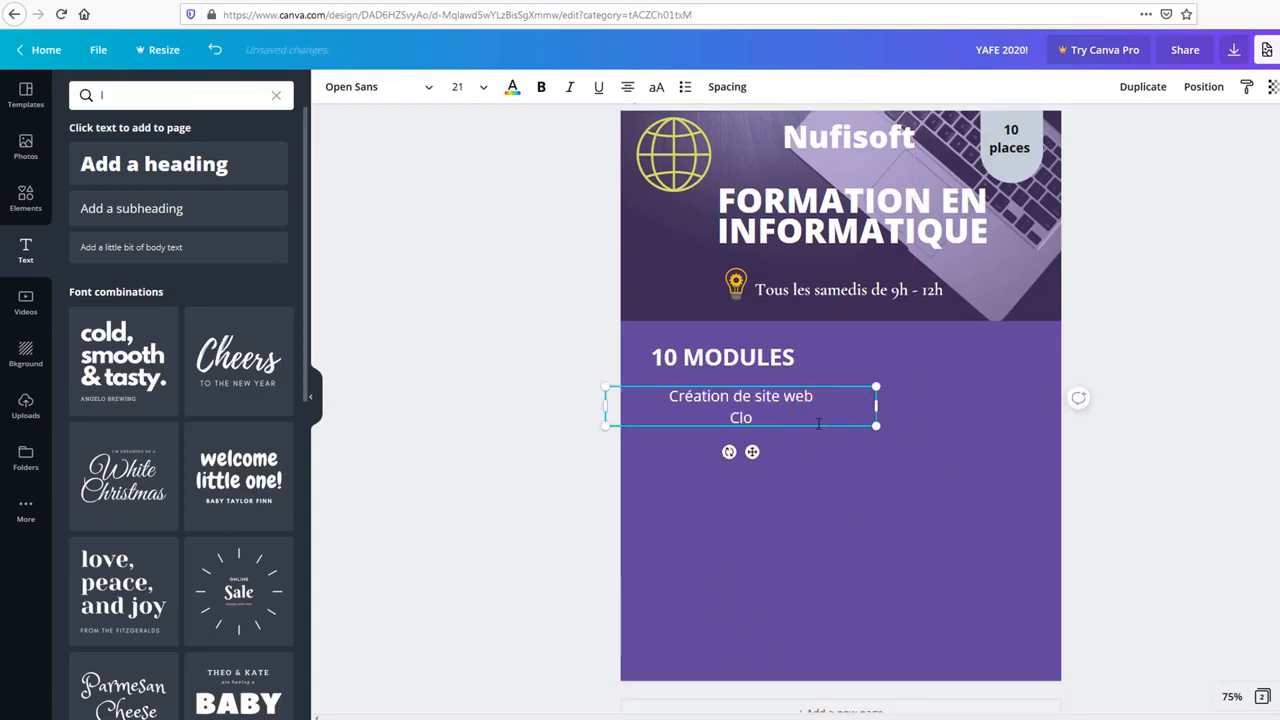
type("ud computing")
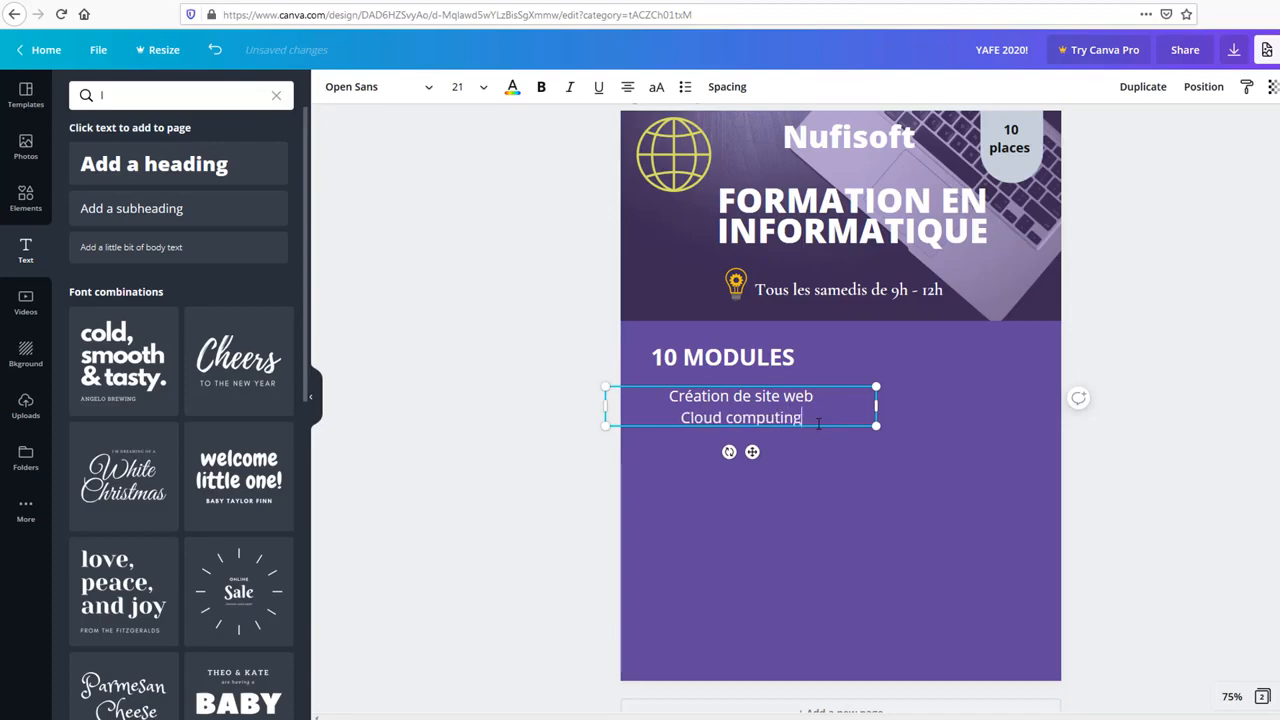
key("Return")
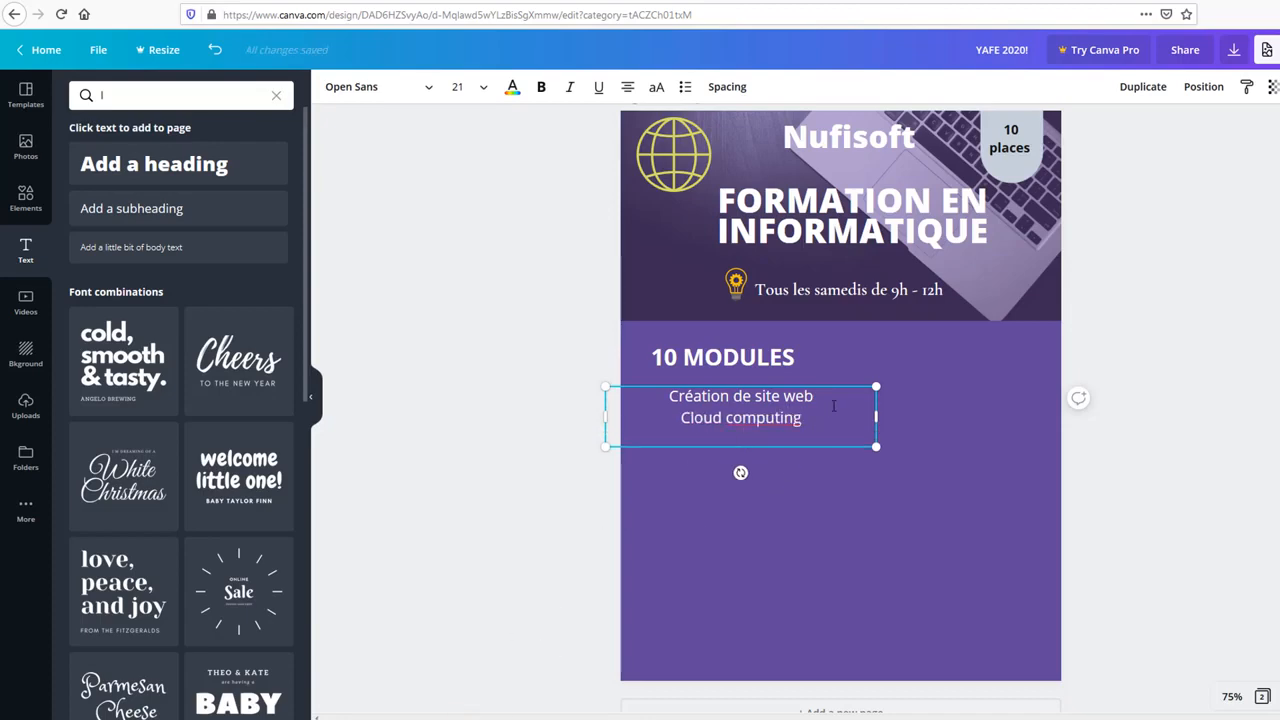
Step: Add lines for 'hebergement et nom de domaine', 'tout sur javascript' and 'base de données'
left_click(833, 405)
key("Return")
type("he")
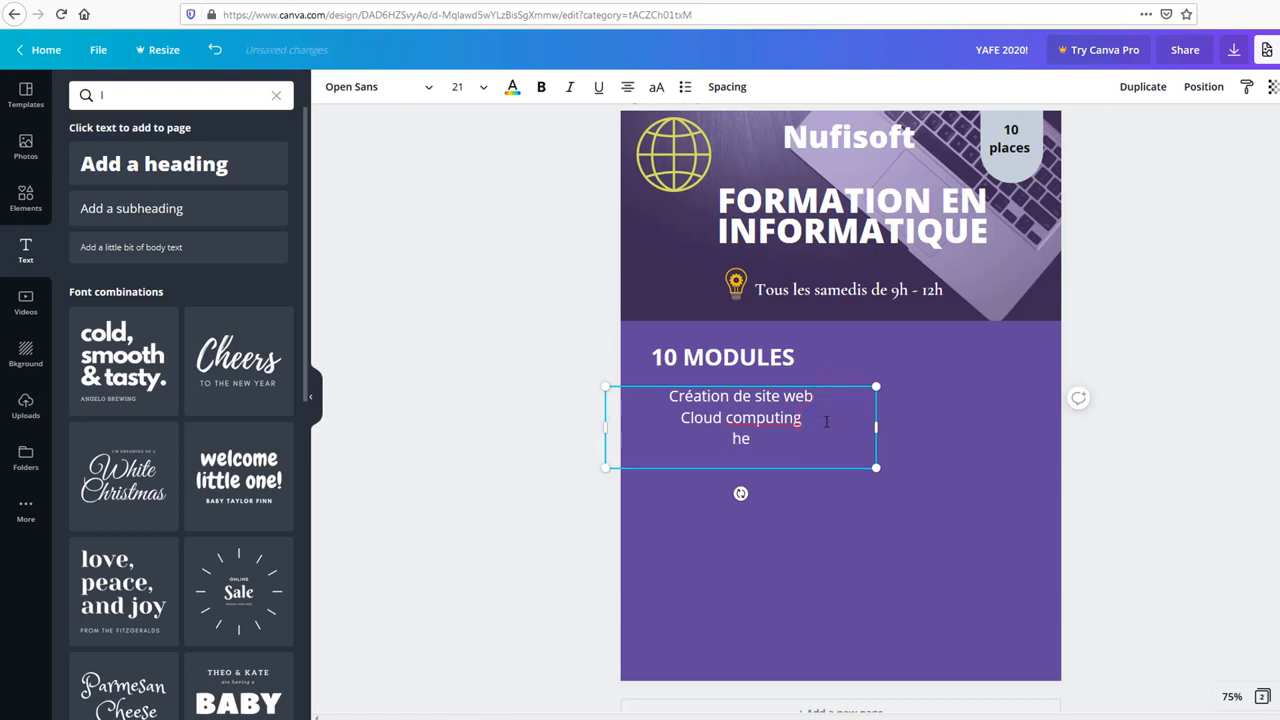
type("bergement et")
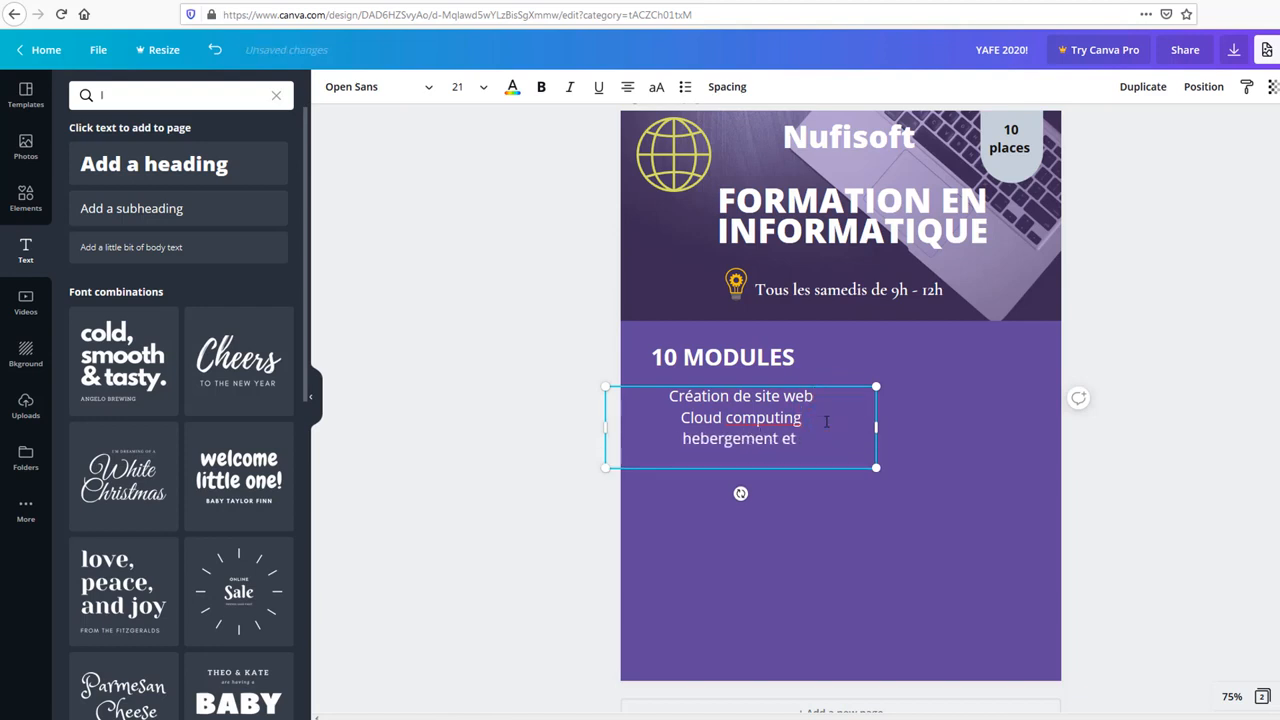
type(" nom de domai")
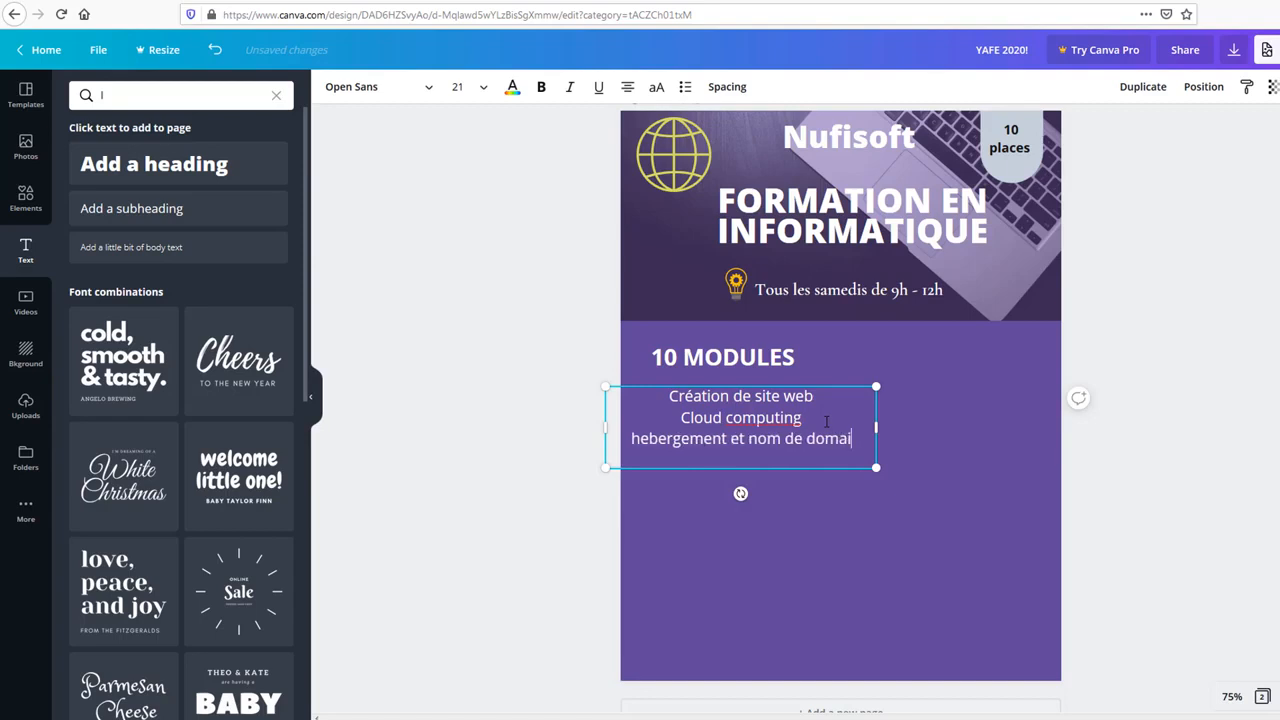
type("ne")
key("Return")
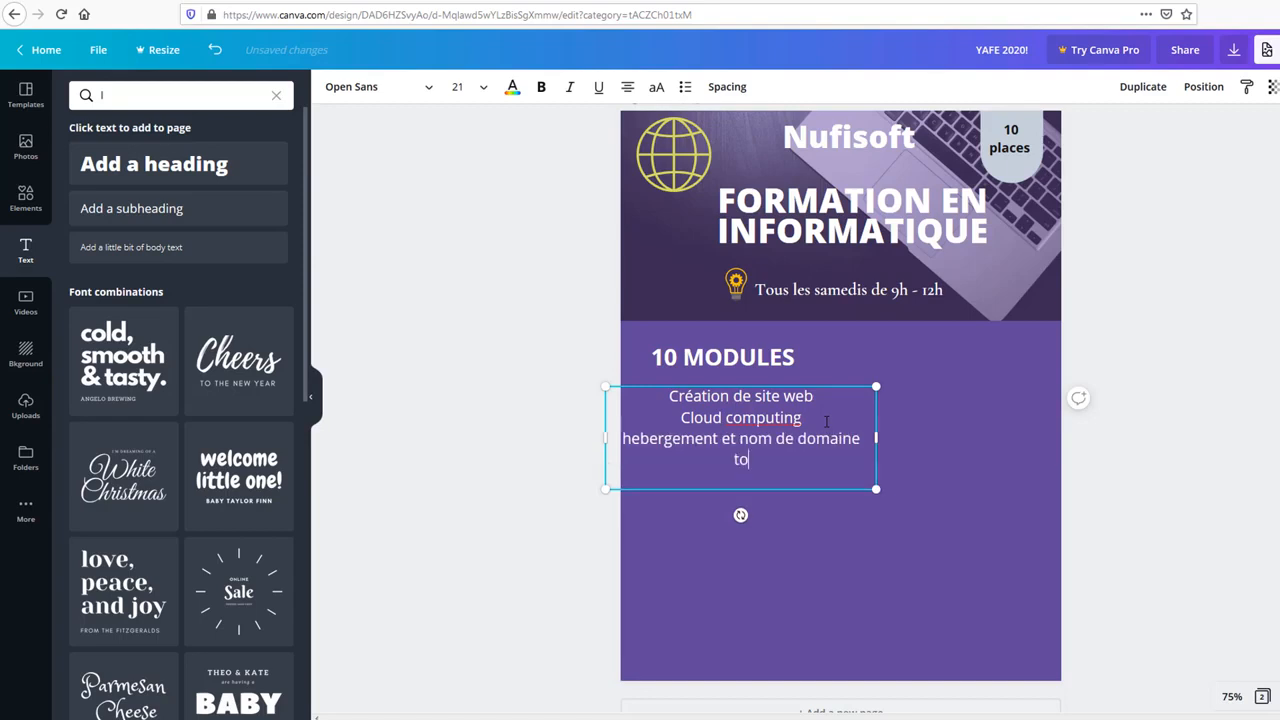
type("tout sur javascript")
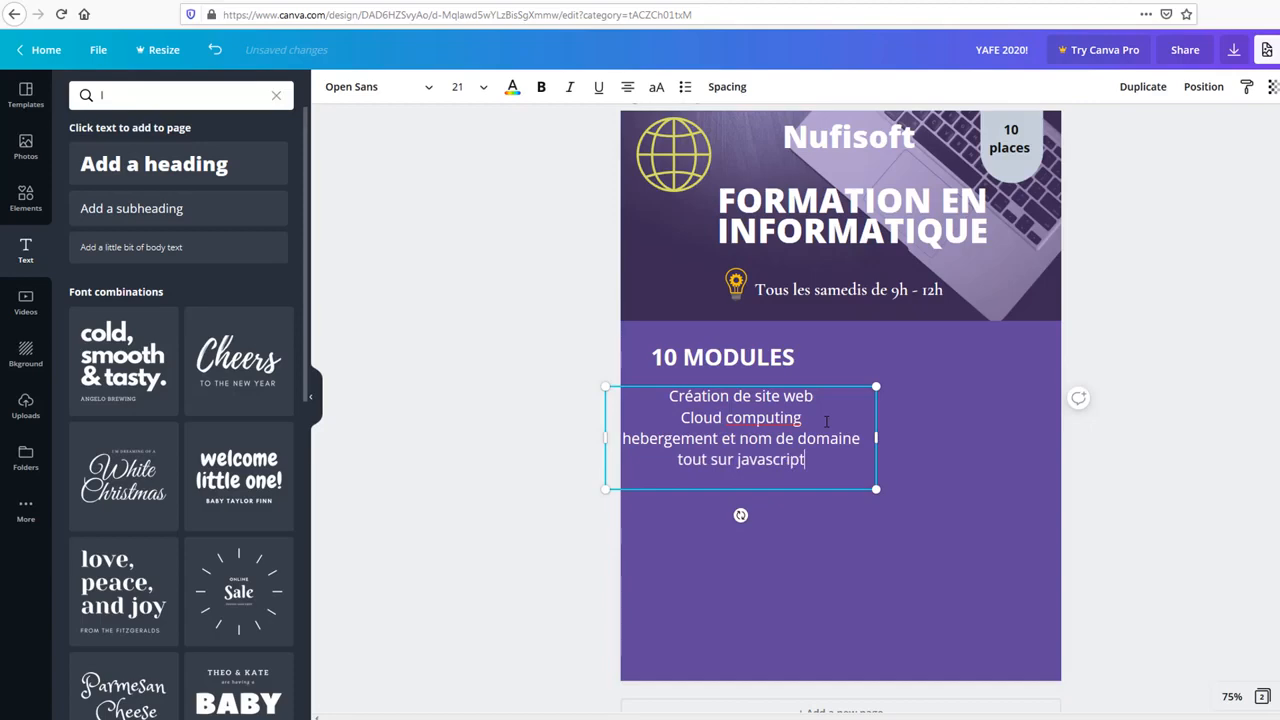
key("Return")
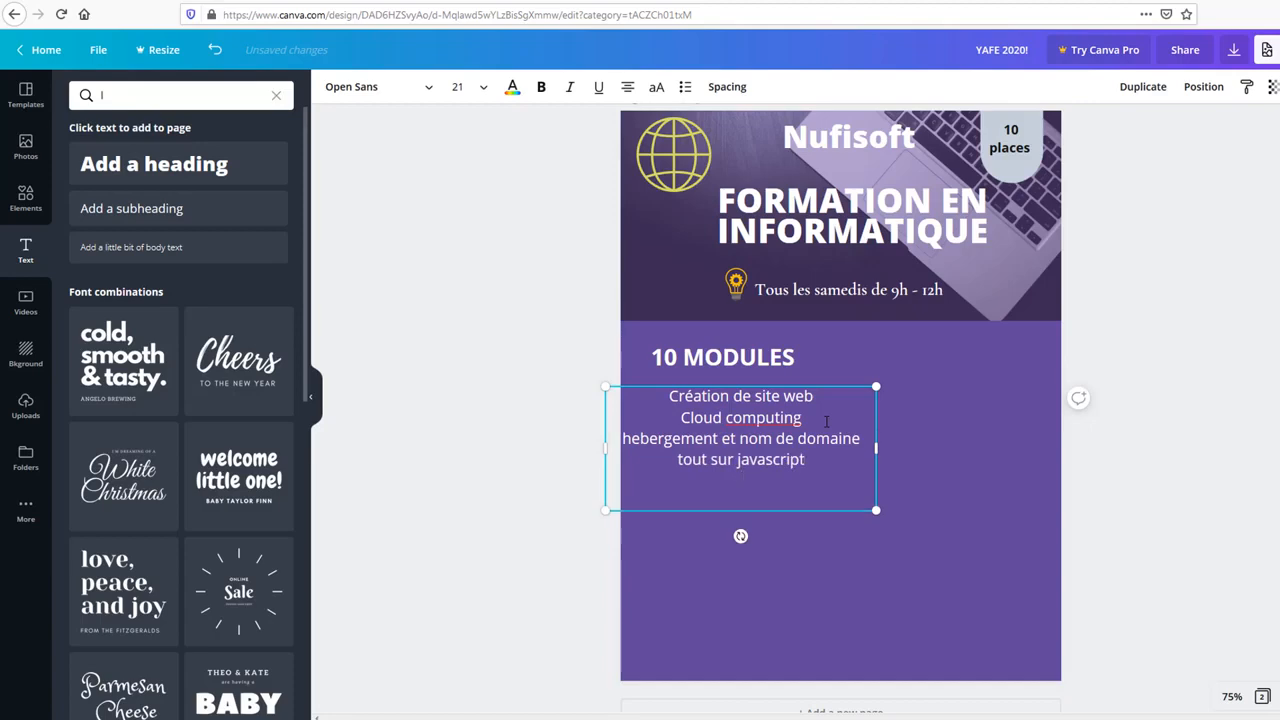
type("base de données")
key("Return")
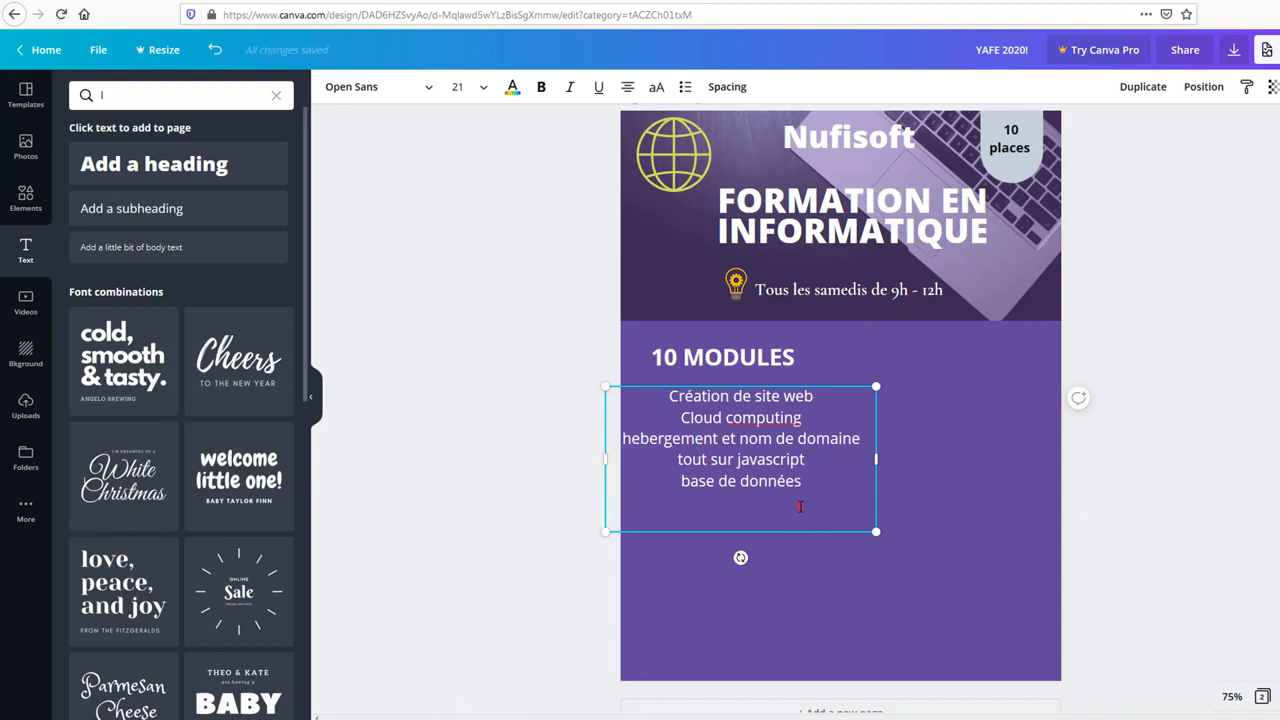
Step: Finish the list with 'inforgraphie', 'montage vidéo', 'Ui-UX design' and 'Data anlayst'
type("inforgraphie")
key("Return")
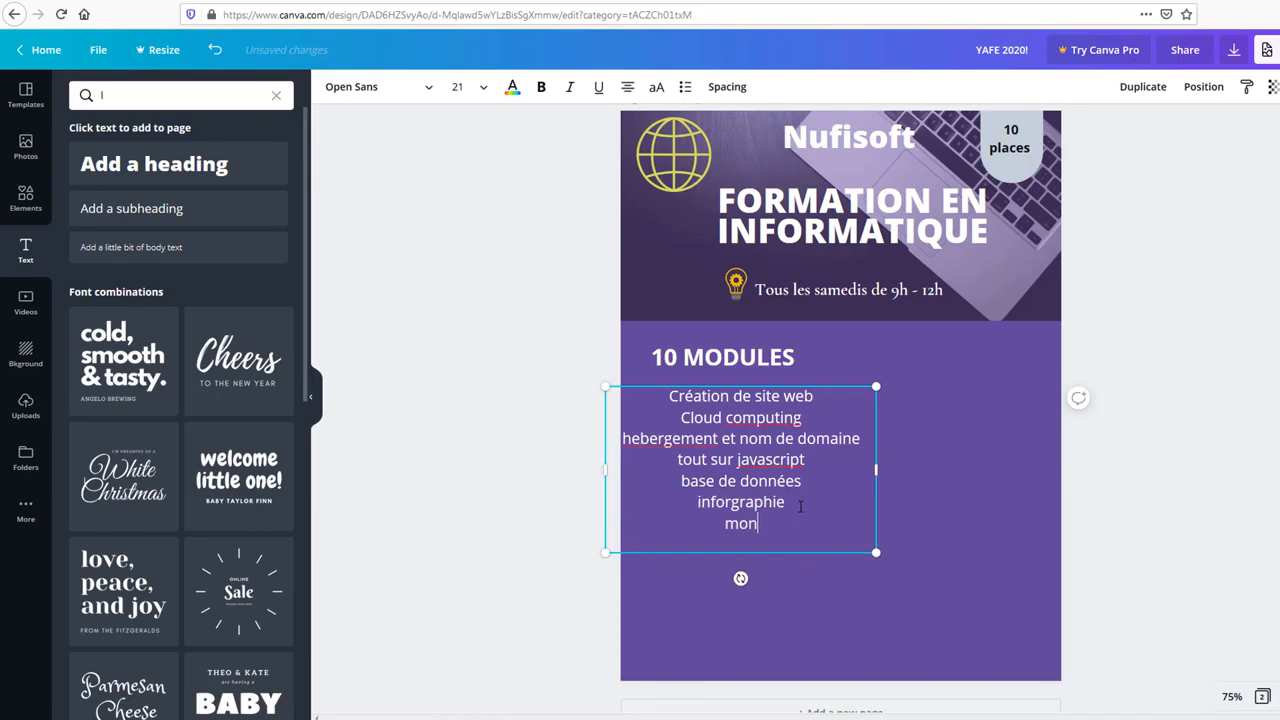
type("montage vidéo")
key("Return")
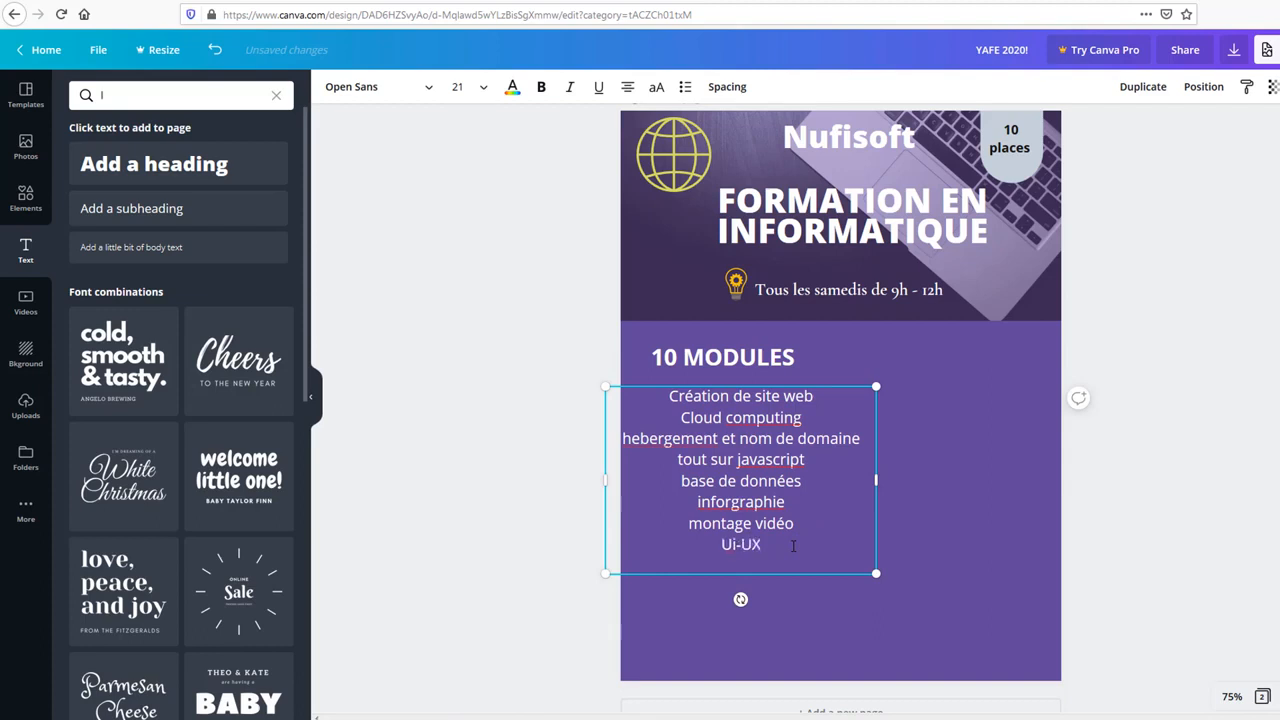
type("design")
key("Return")
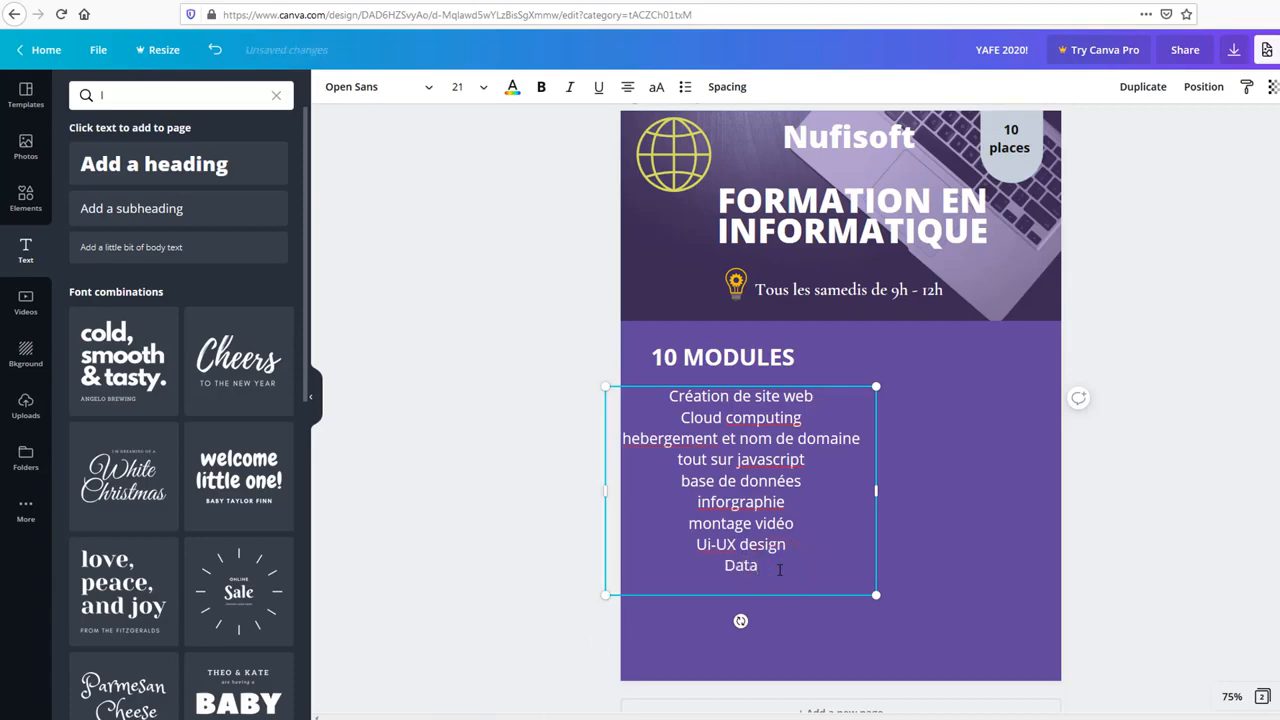
type("Data anlayst")
key("ctrl+a")
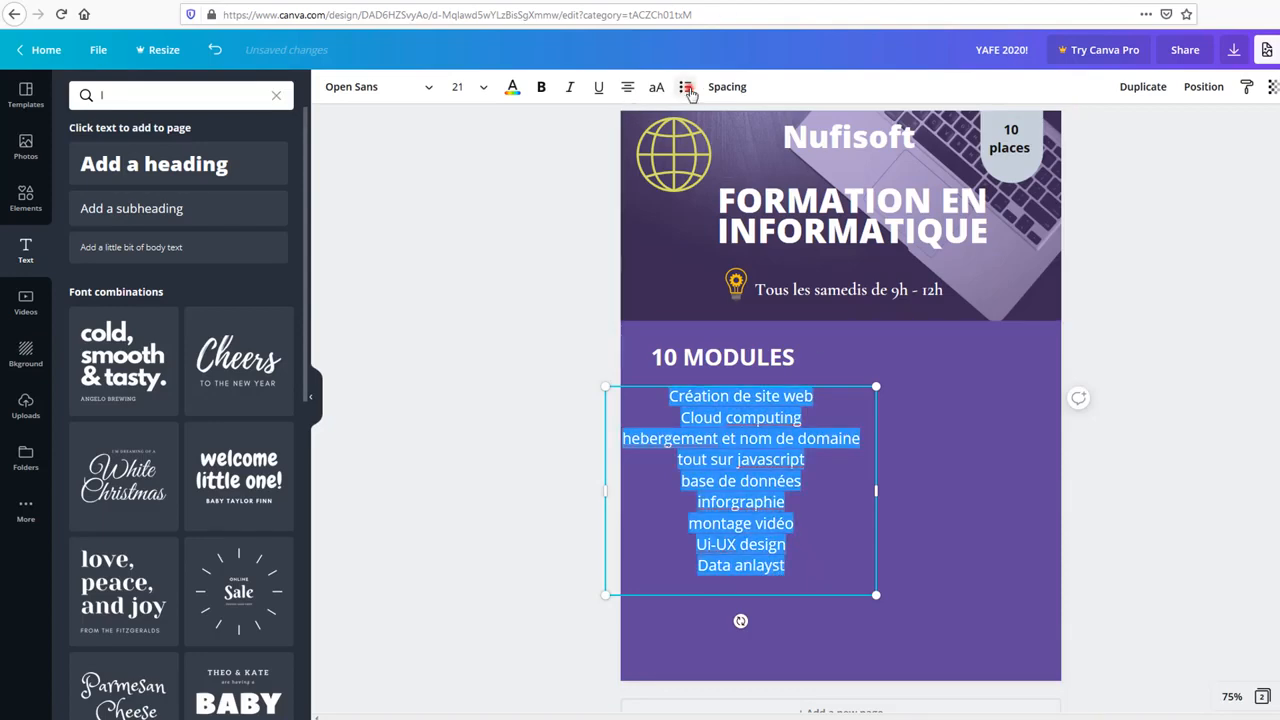
Step: Make the module list a left-aligned bulleted list
left_click(686, 88)
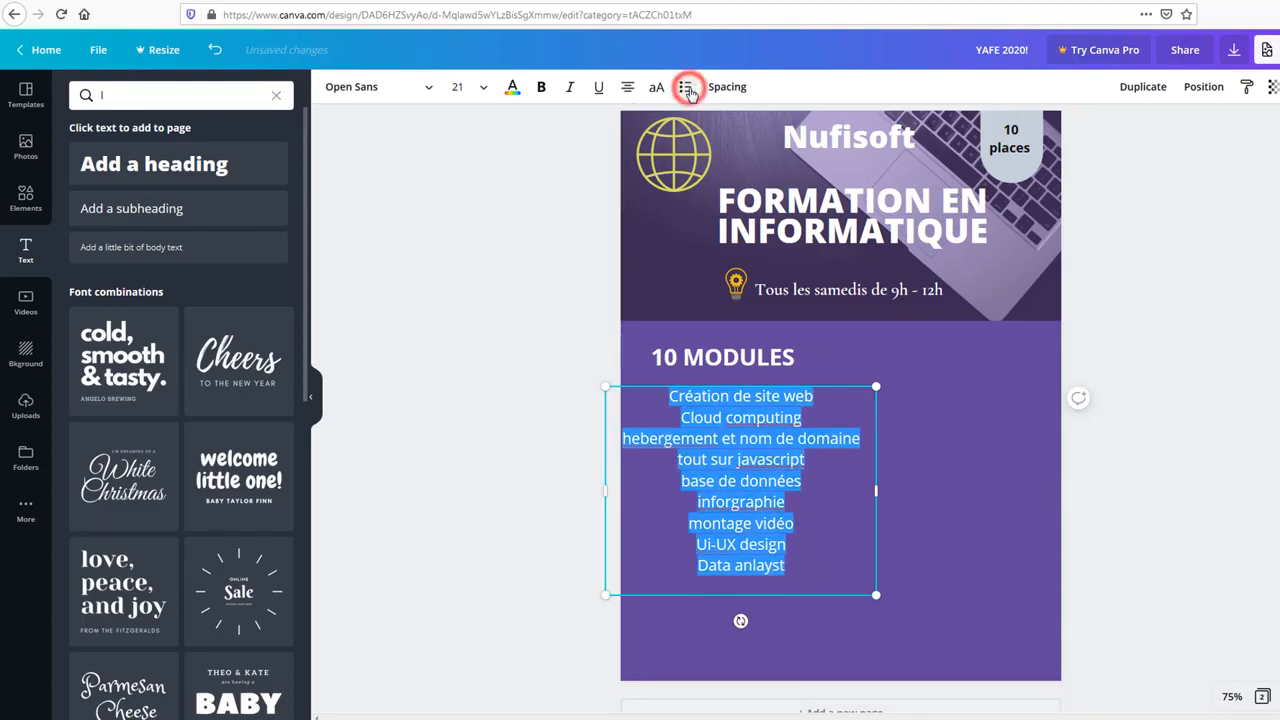
left_click(628, 88)
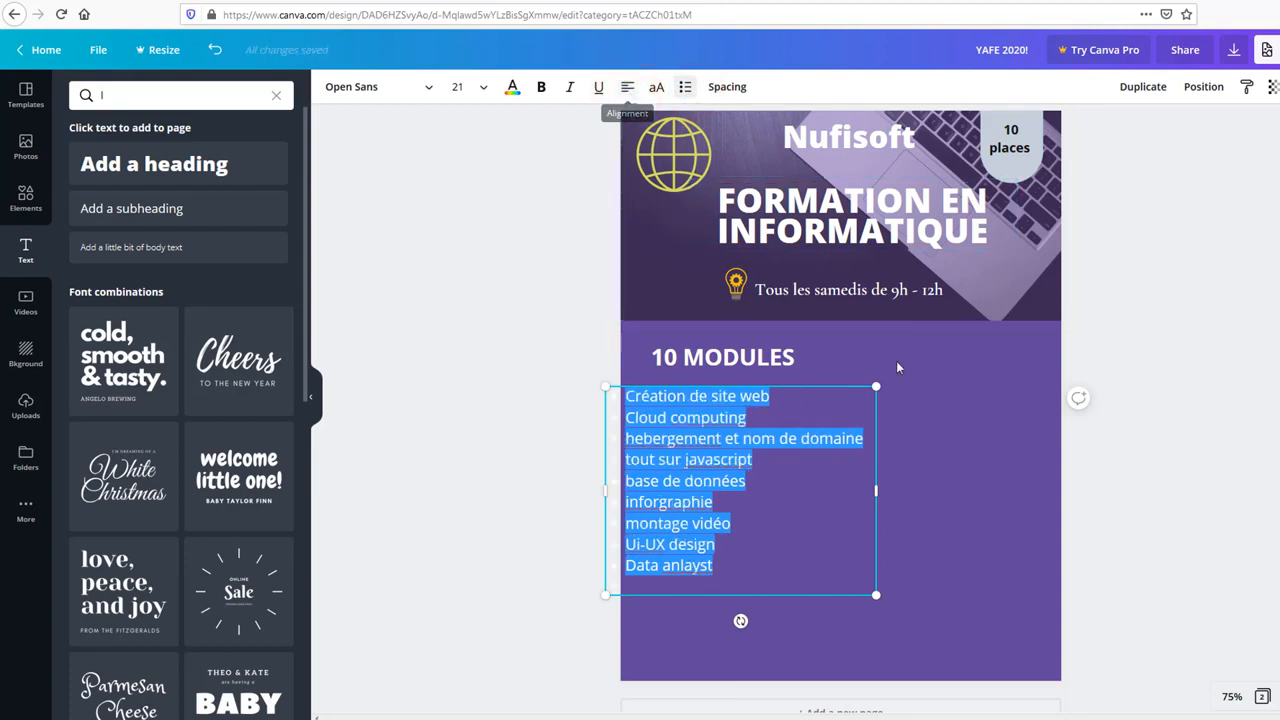
left_click(921, 424)
left_click(697, 459)
key("ctrl+shift+8")
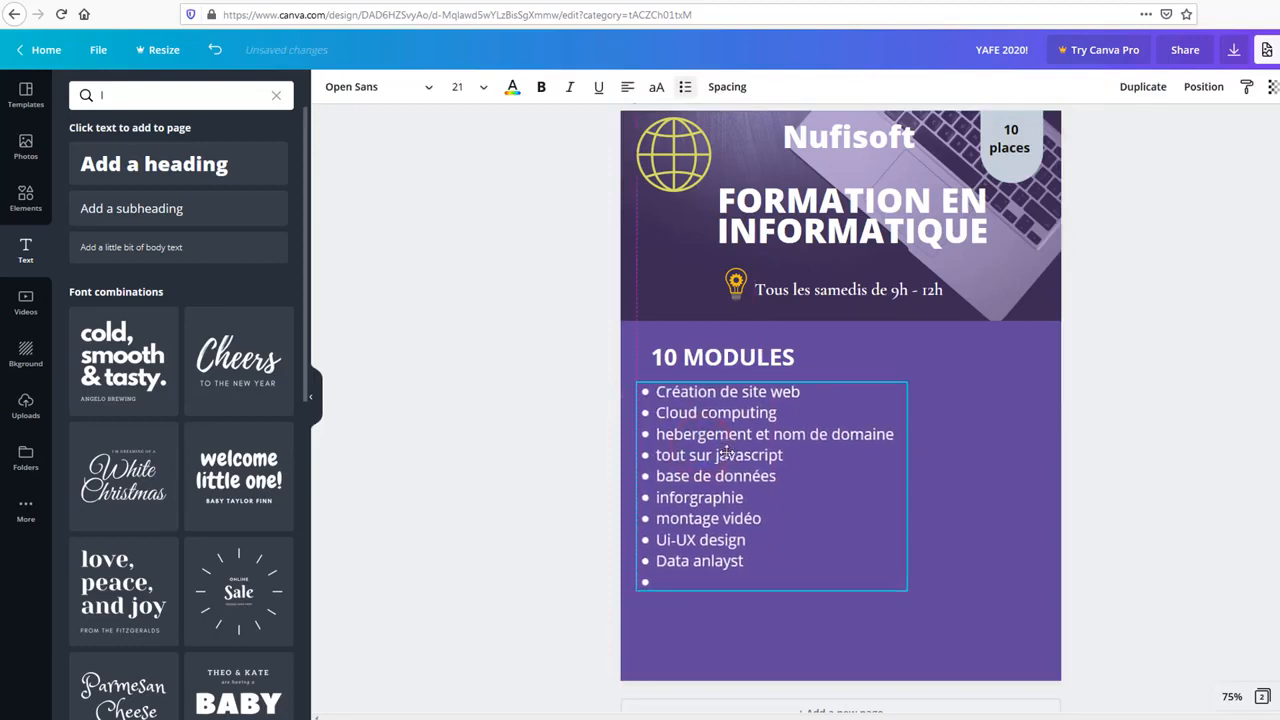
left_click_drag(726, 452, 728, 451)
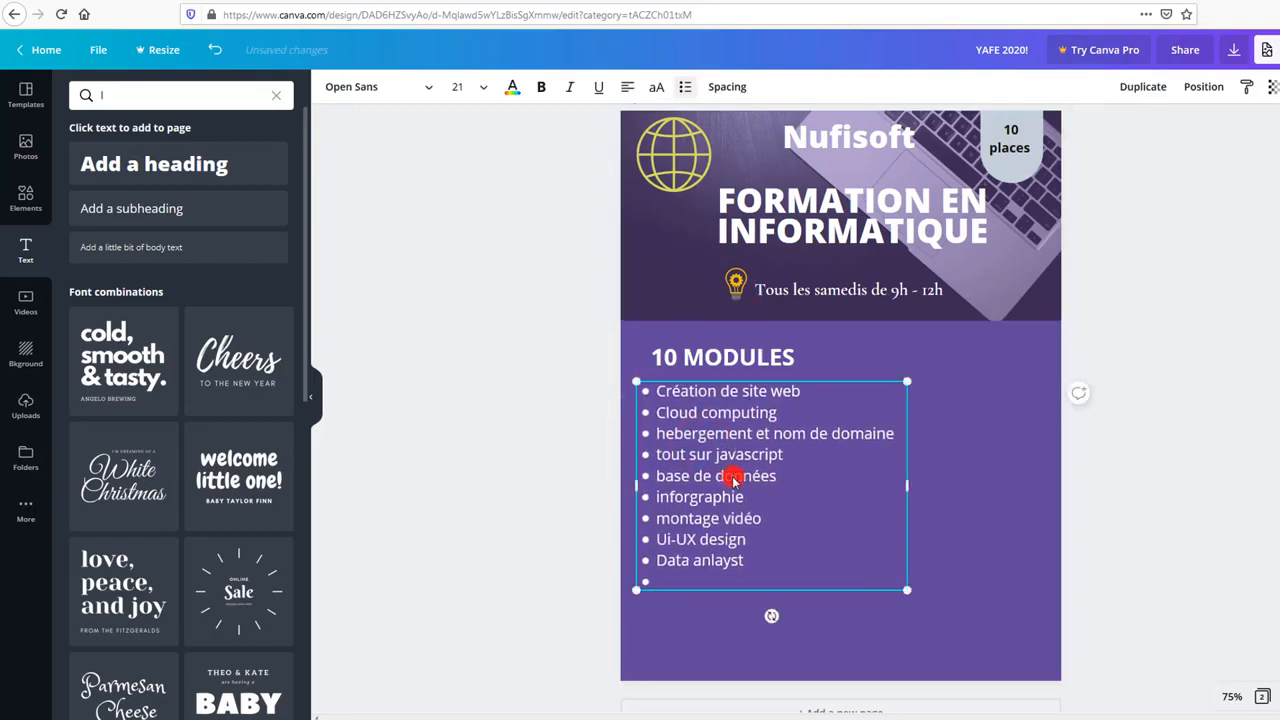
Step: Increase the list's line height and set its text size to 21 after trying 24
double_click(733, 478)
key("ctrl+a")
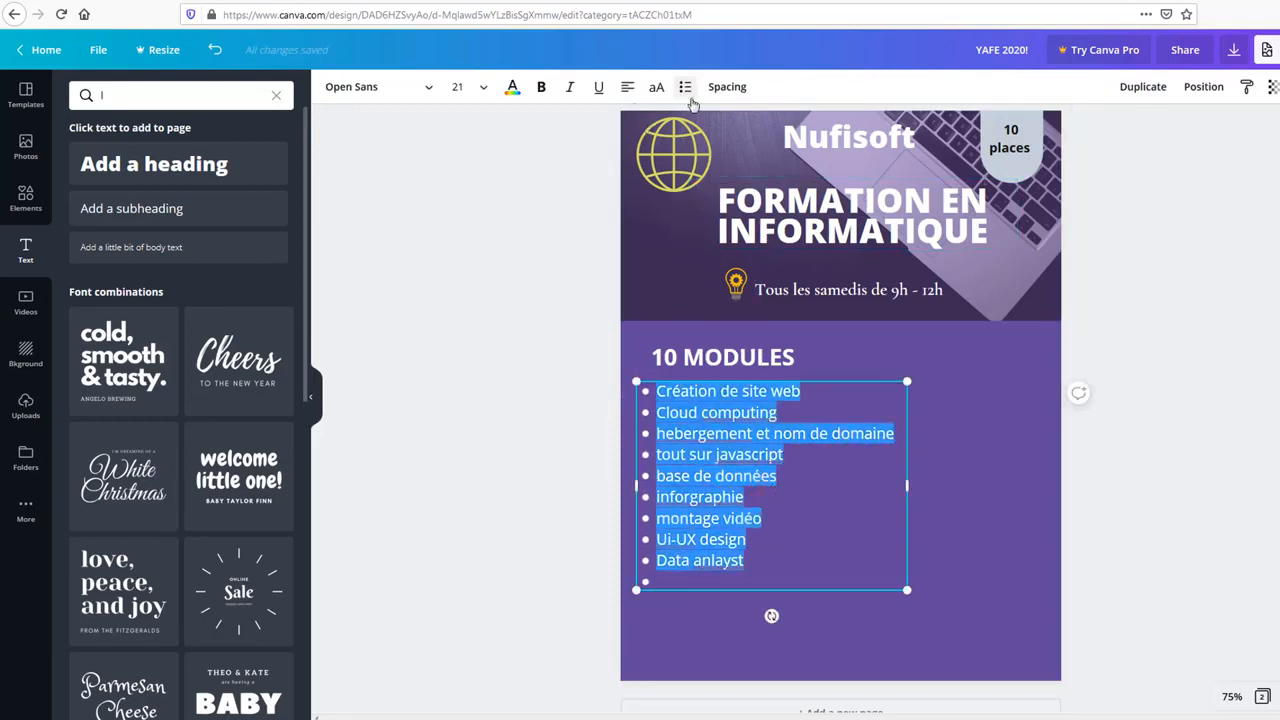
left_click(720, 90)
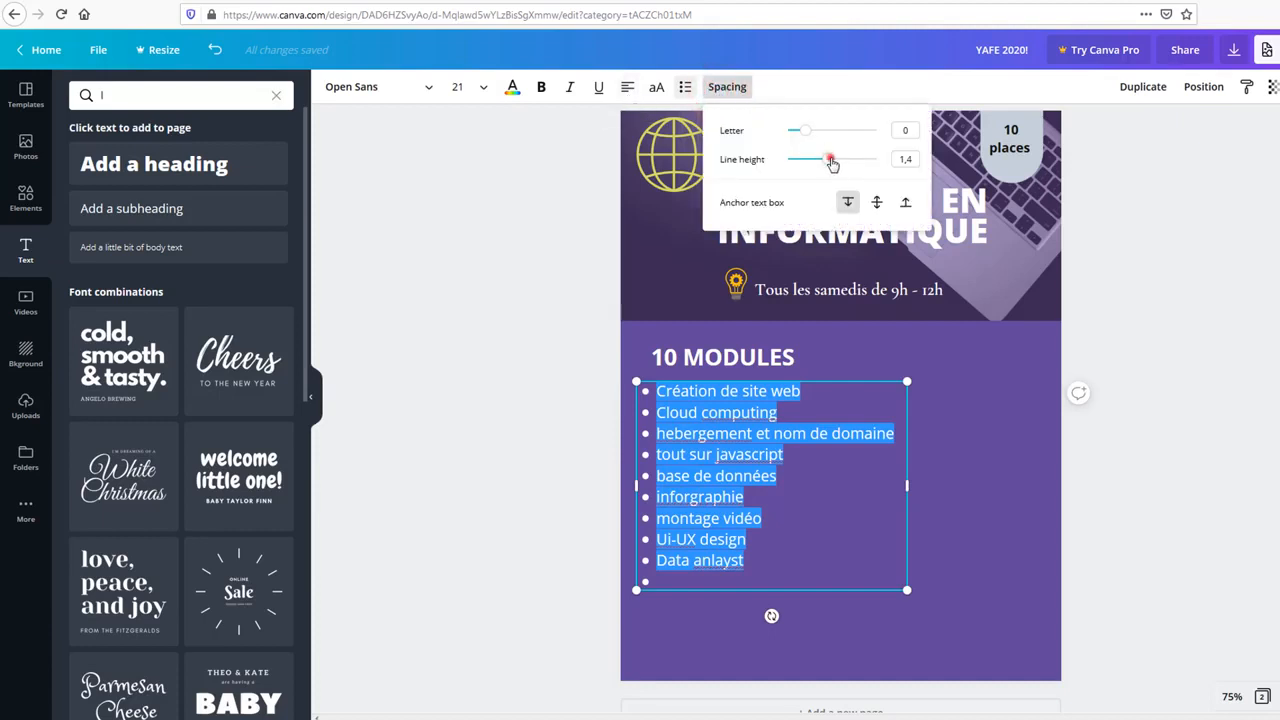
left_click_drag(831, 162, 834, 162)
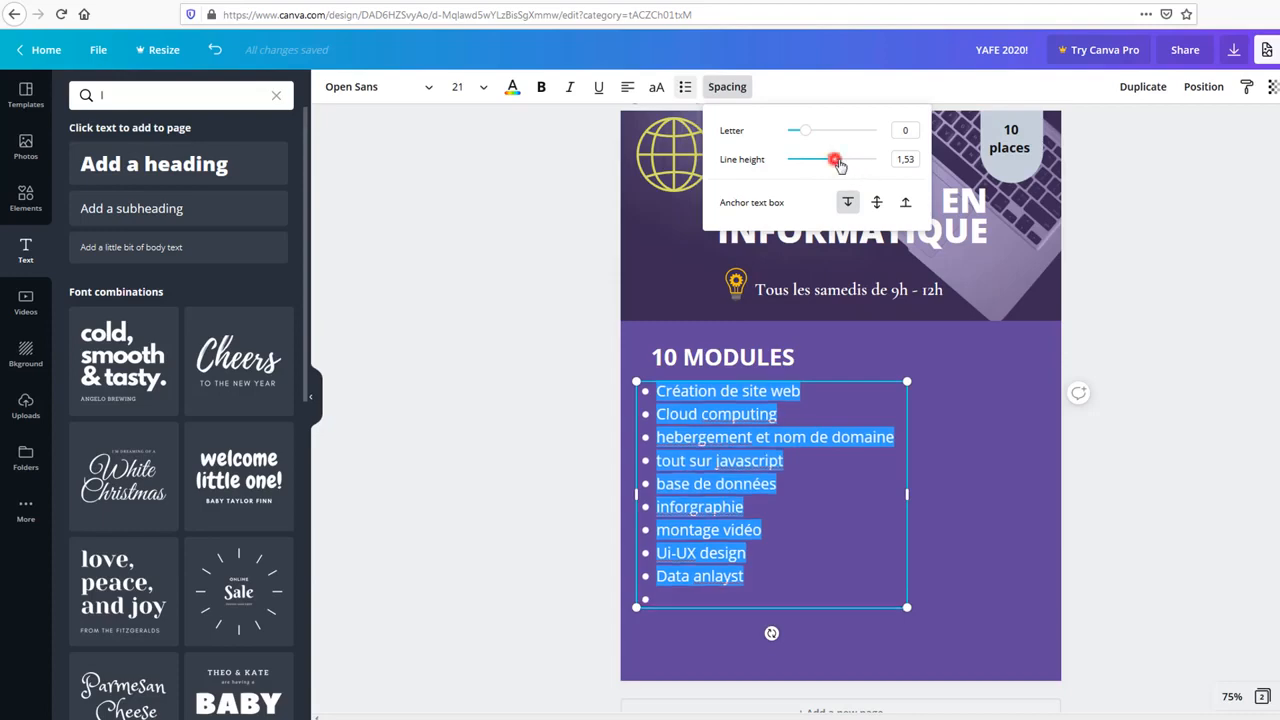
left_click_drag(838, 164, 851, 168)
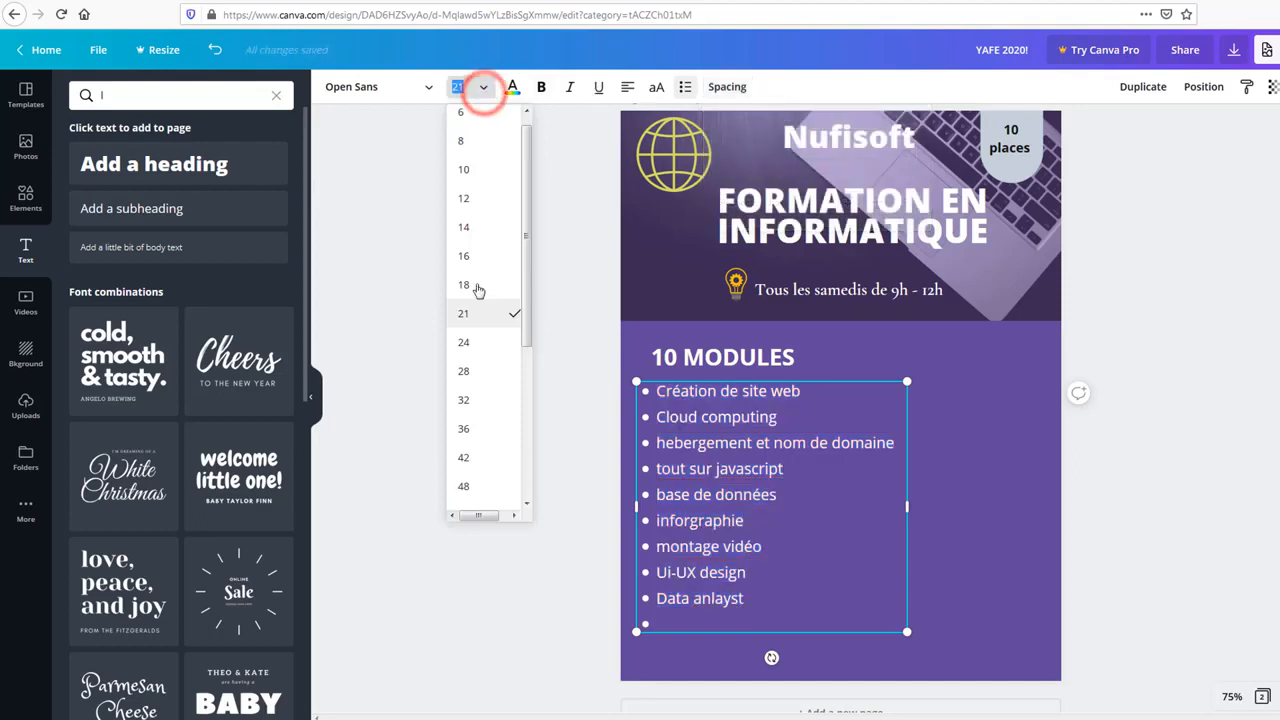
left_click(470, 343)
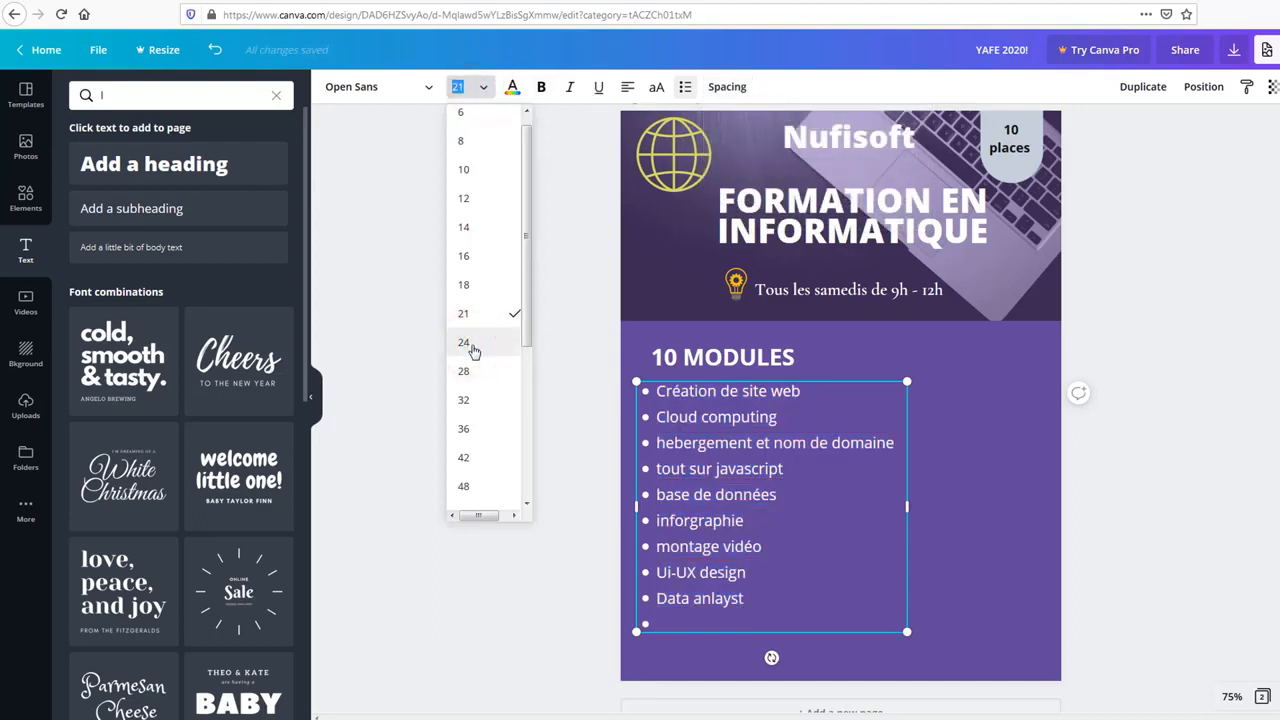
scroll(458, 347, "down", 1)
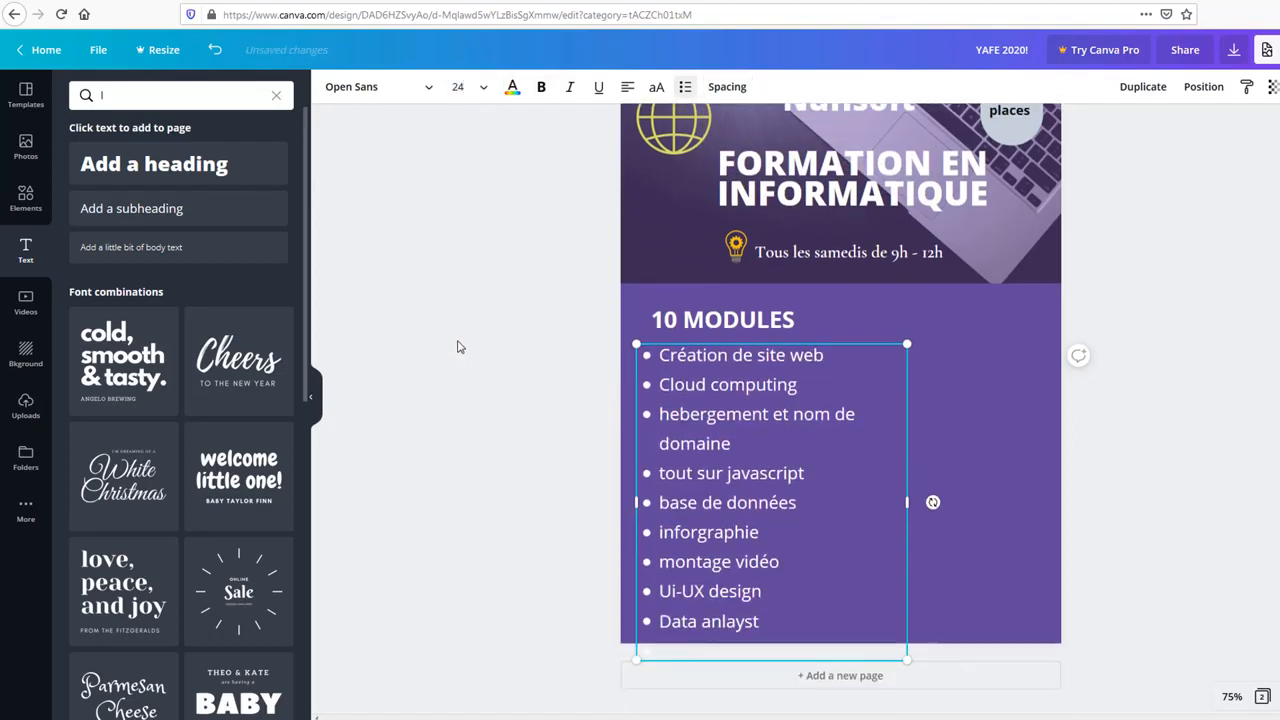
left_click(476, 93)
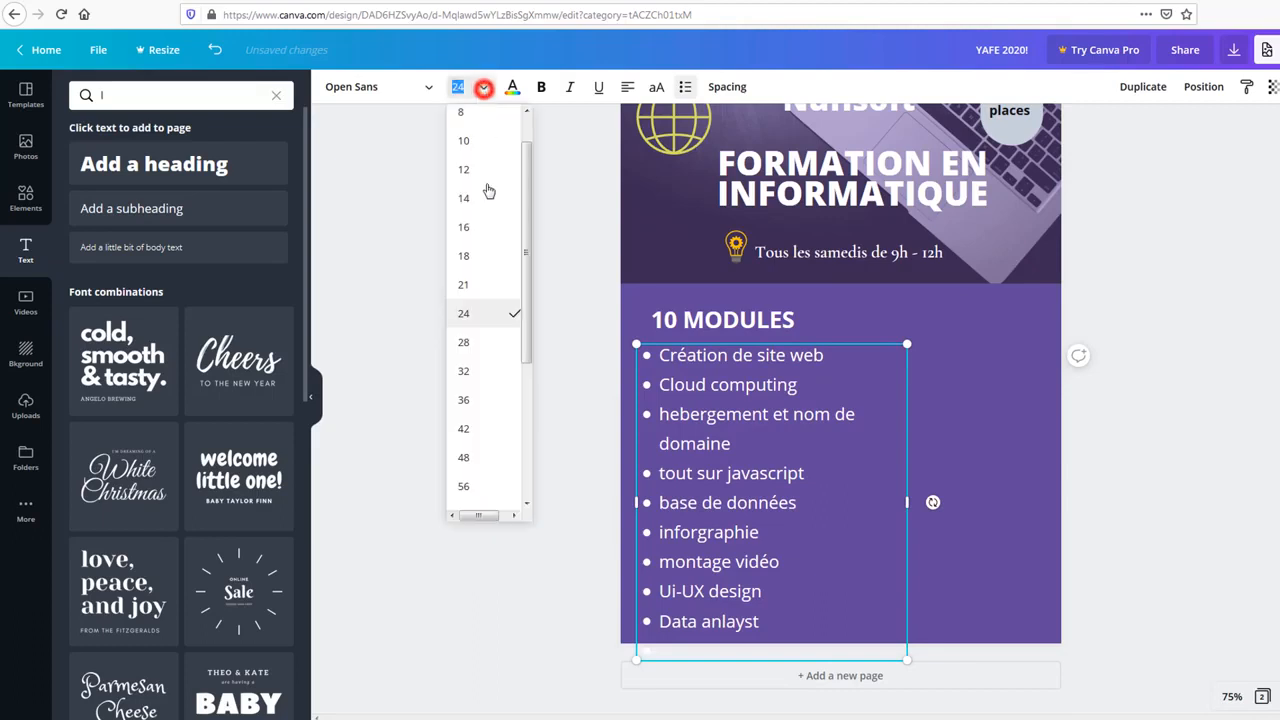
left_click(468, 293)
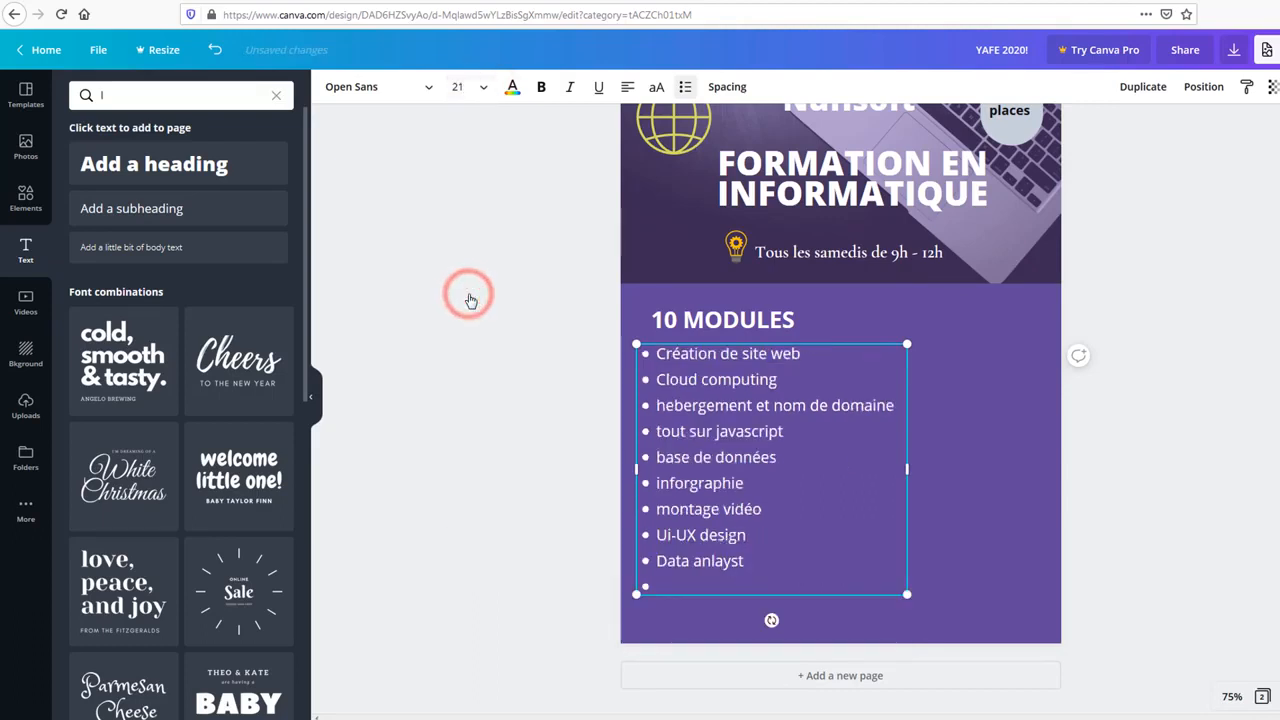
Step: Shift the 10 MODULES heading left to line up with the list
left_click_drag(684, 330, 674, 325)
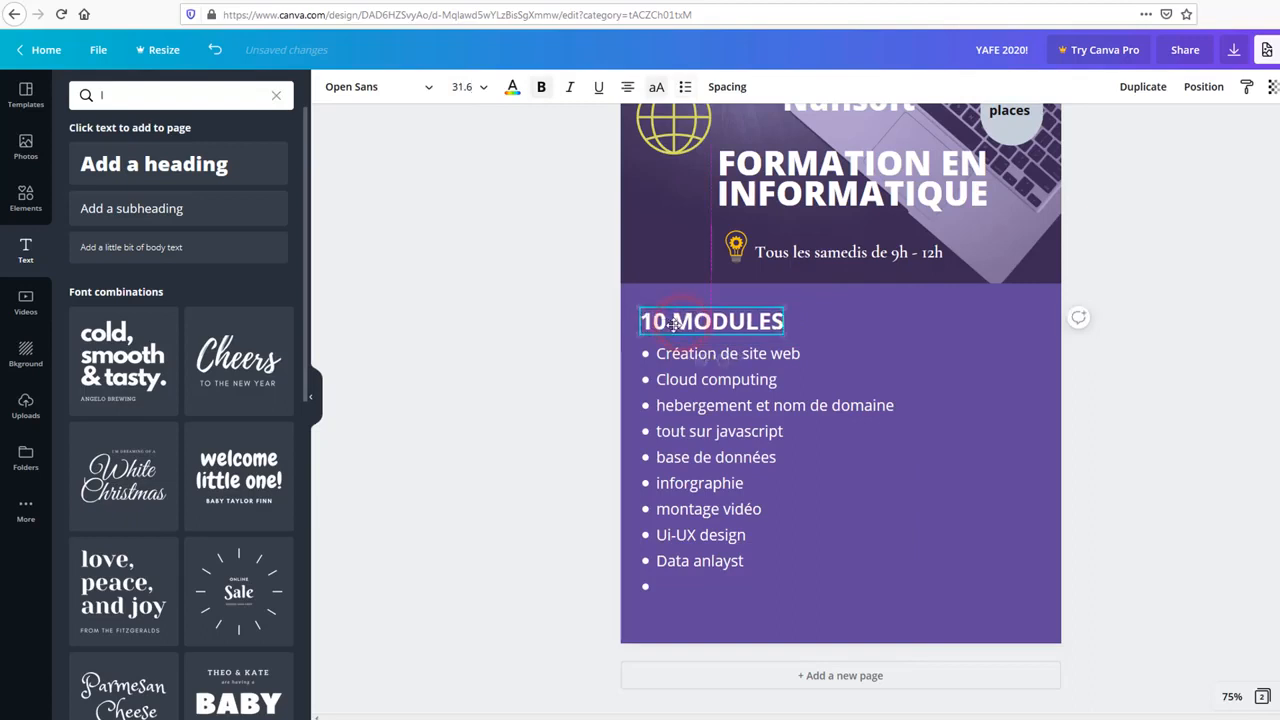
left_click(530, 341)
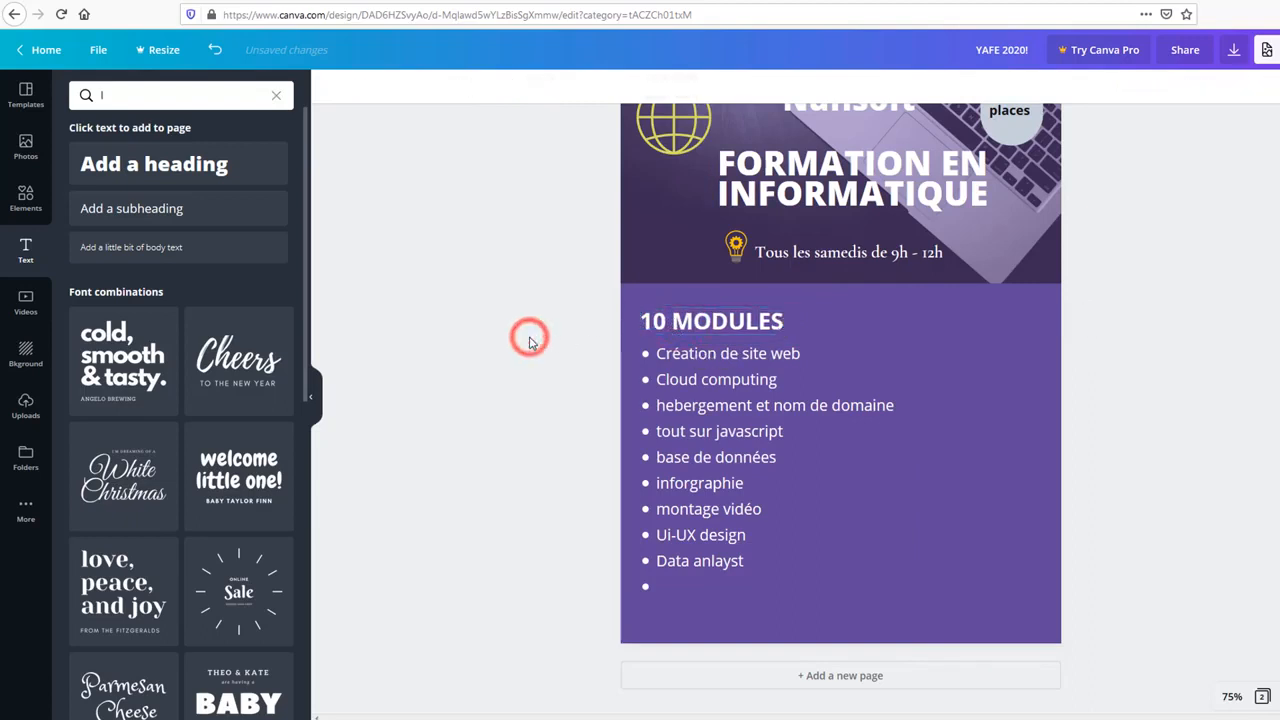
left_click(721, 590)
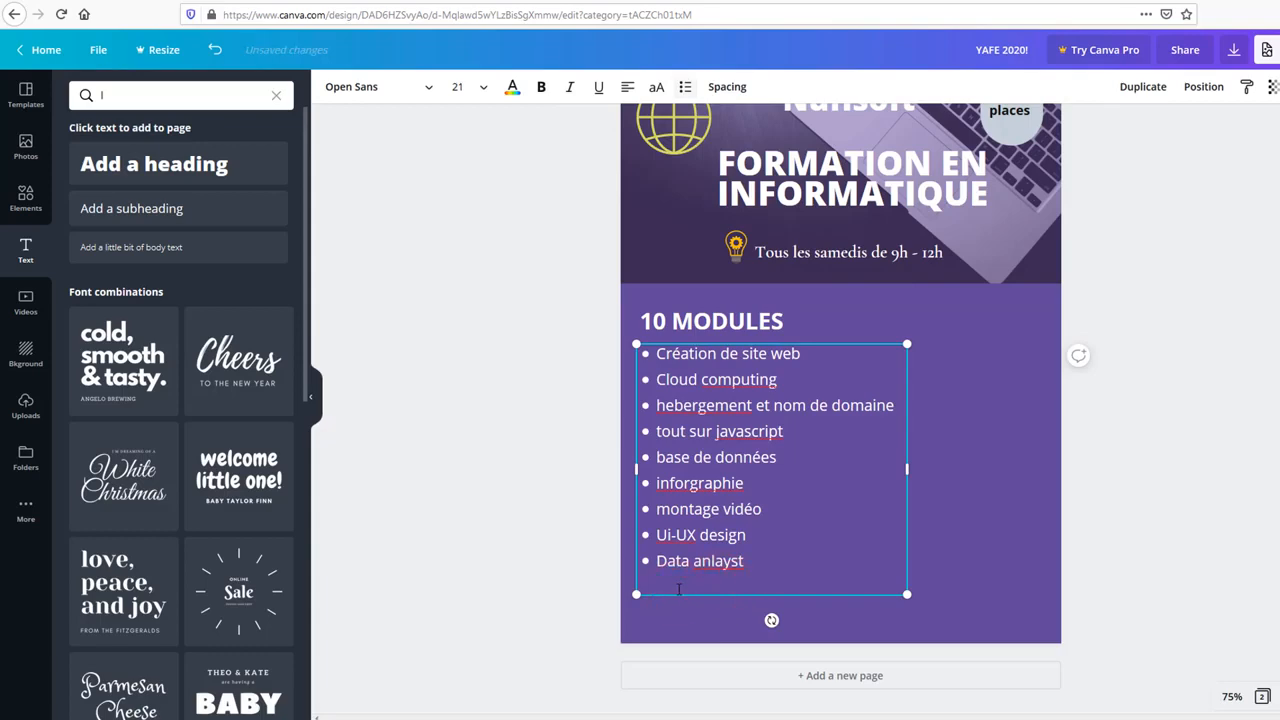
Step: Remove the empty last bullet from the module list
left_click(428, 334)
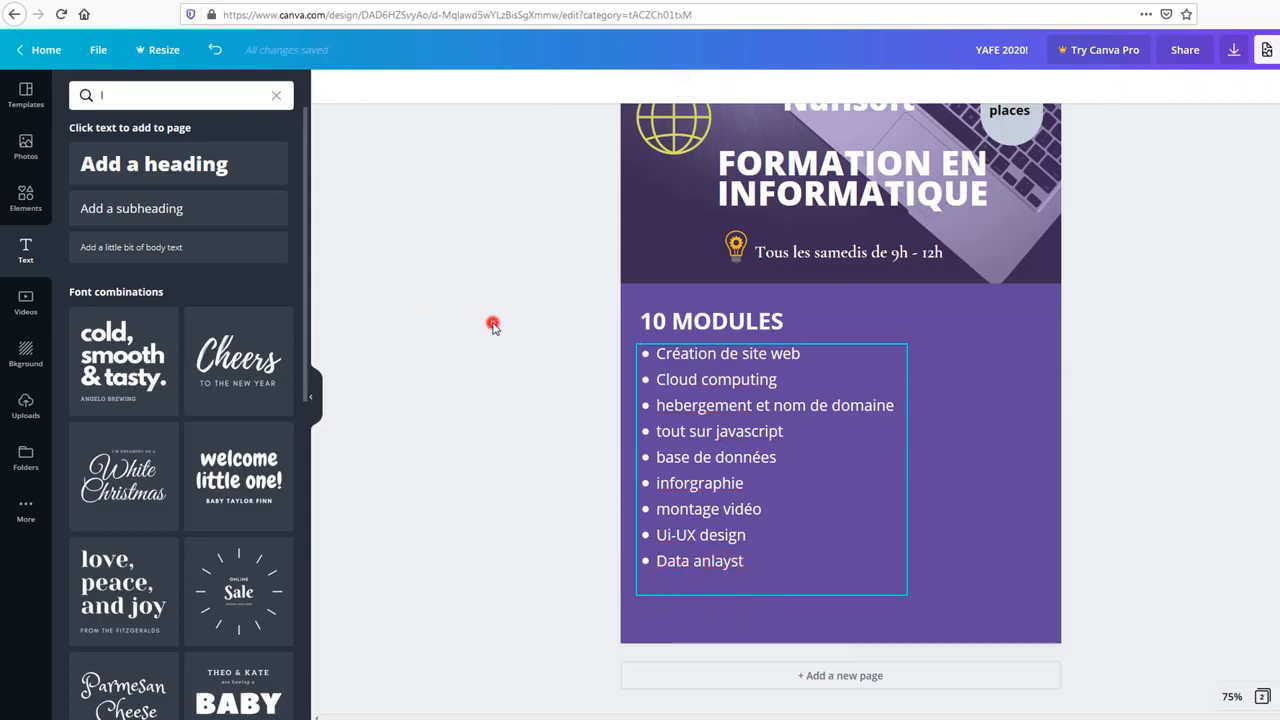
scroll(483, 318, "up", 2)
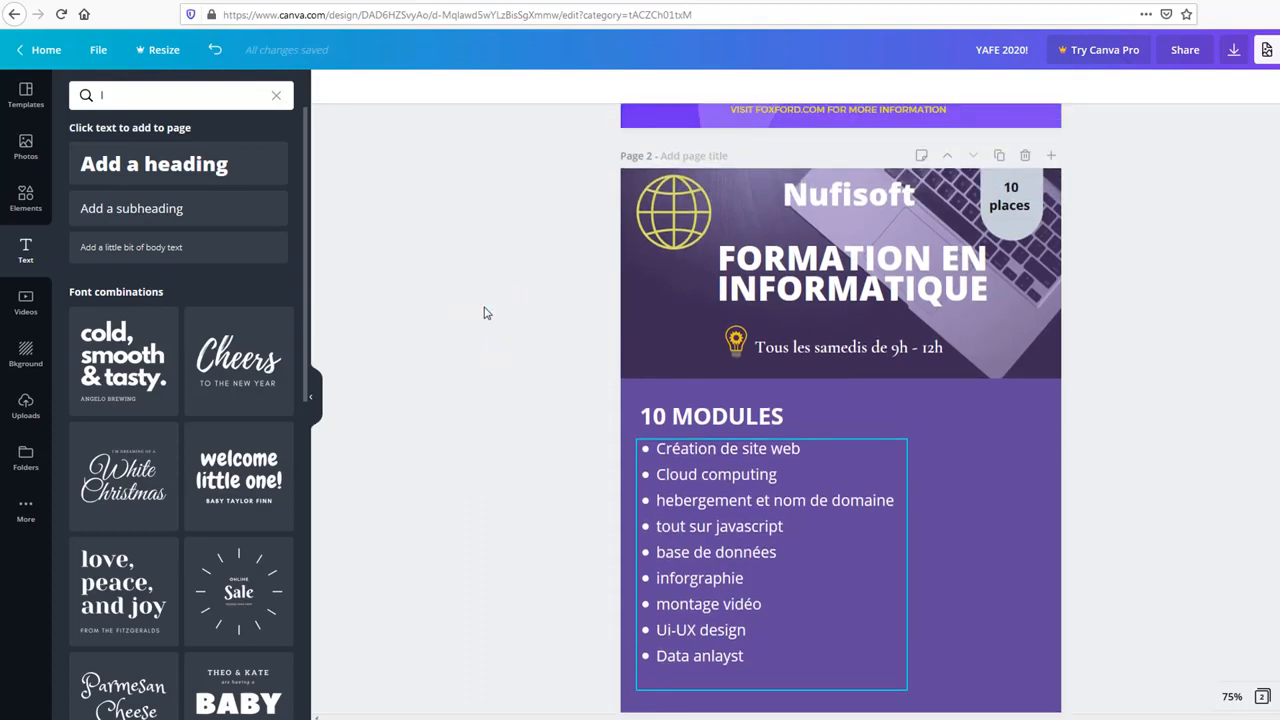
scroll(484, 313, "down", 1)
left_click(482, 301)
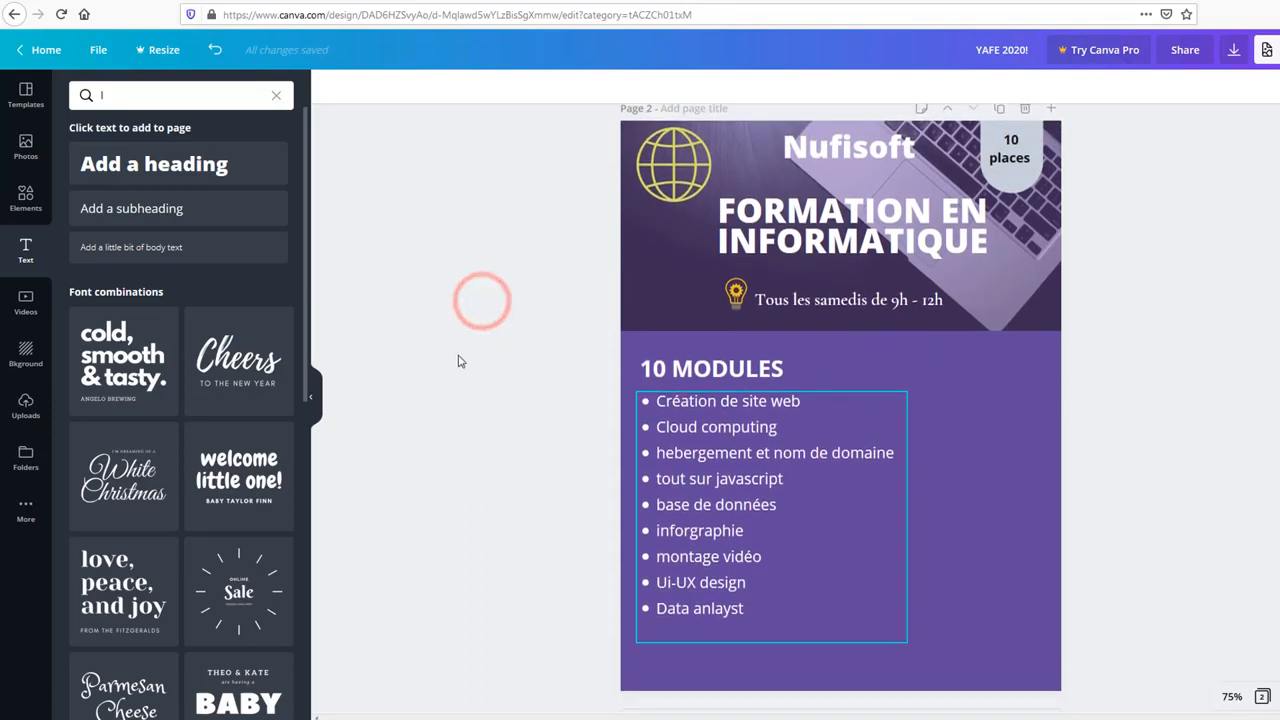
left_click(455, 303)
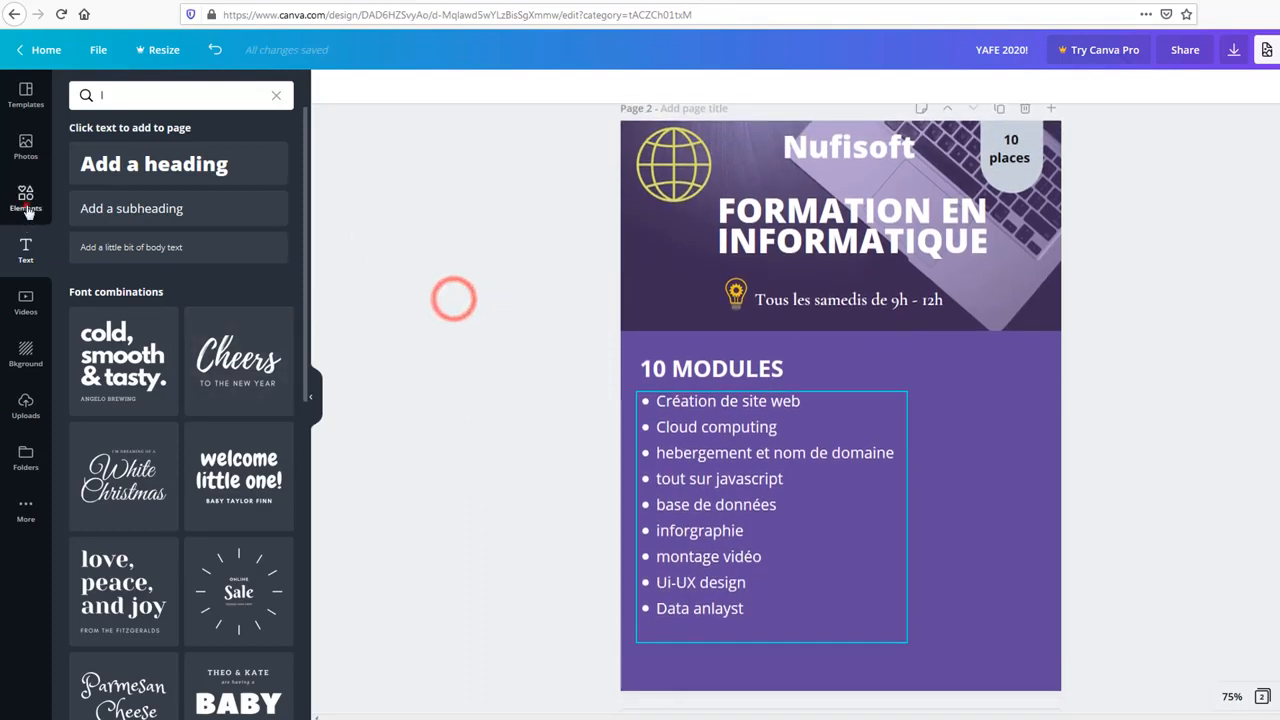
Step: Clear the 'web' search in Elements and scroll through the Frames row
left_click(25, 197)
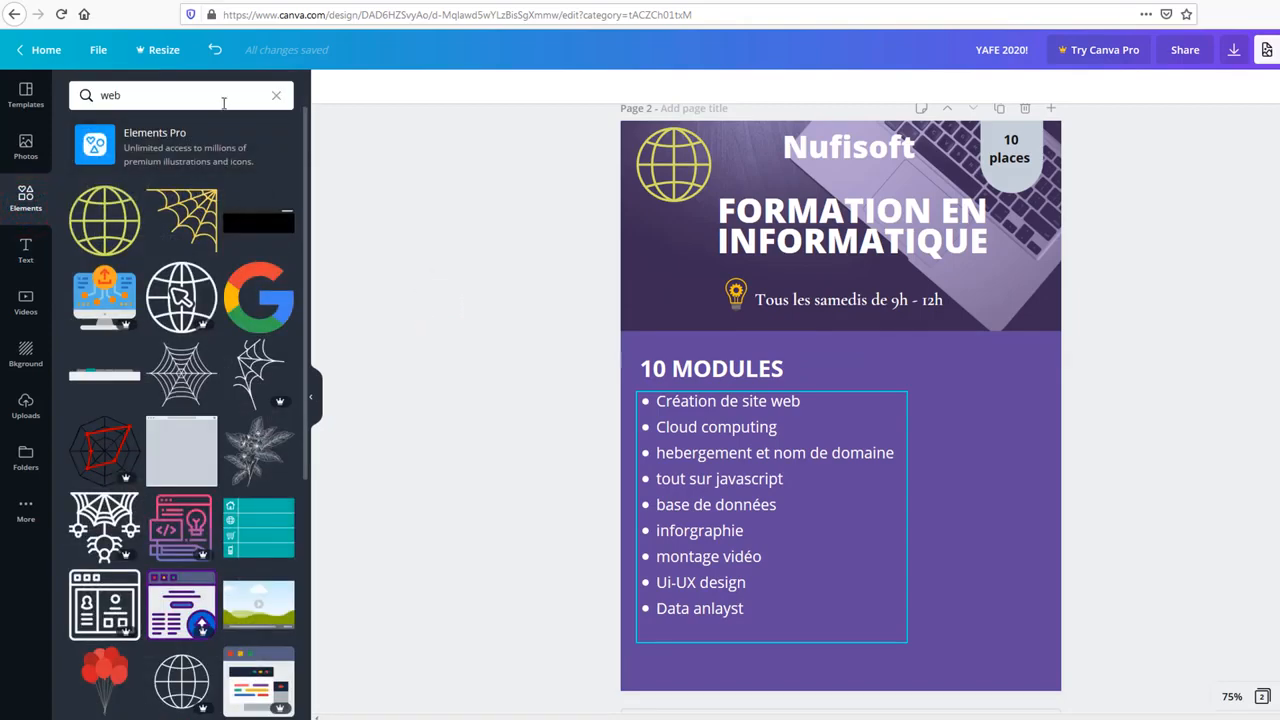
left_click(224, 103)
key("BackSpace")
key("BackSpace")
key("BackSpace")
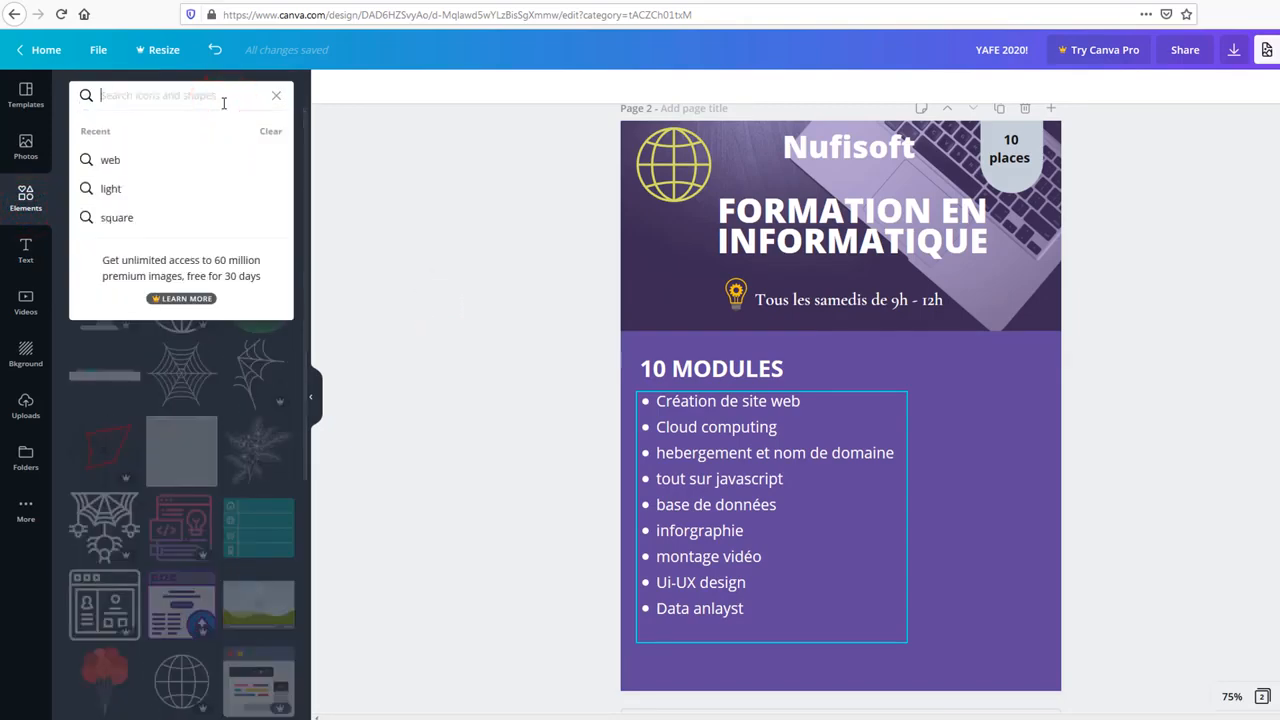
key("Return")
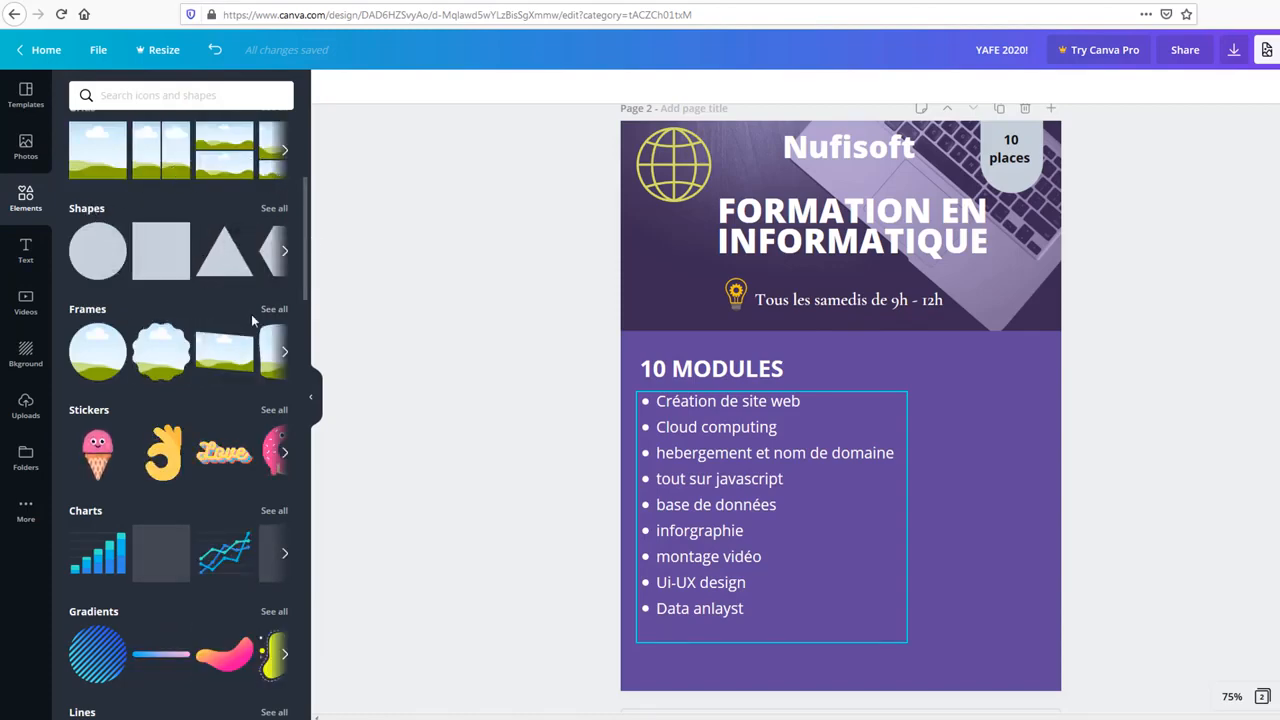
left_click(282, 352)
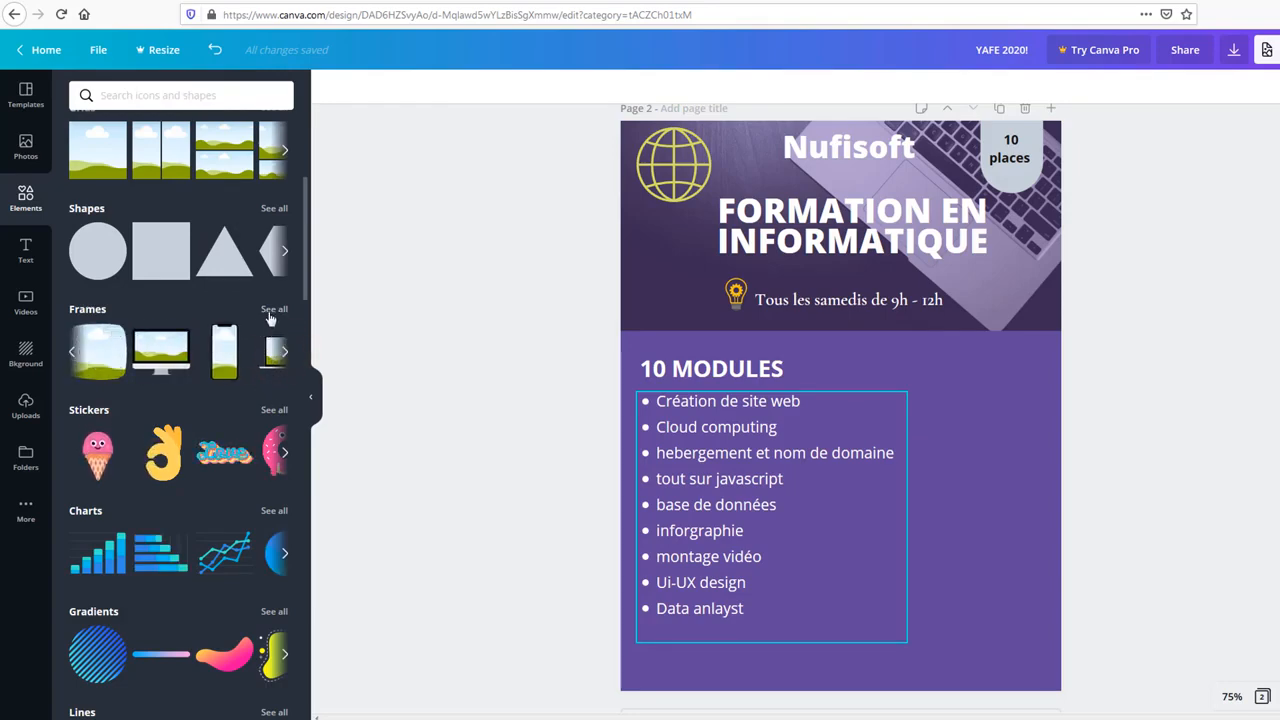
Step: Place a blob-shaped frame from all Frames and shrink it into the lower right over the list
left_click(270, 316)
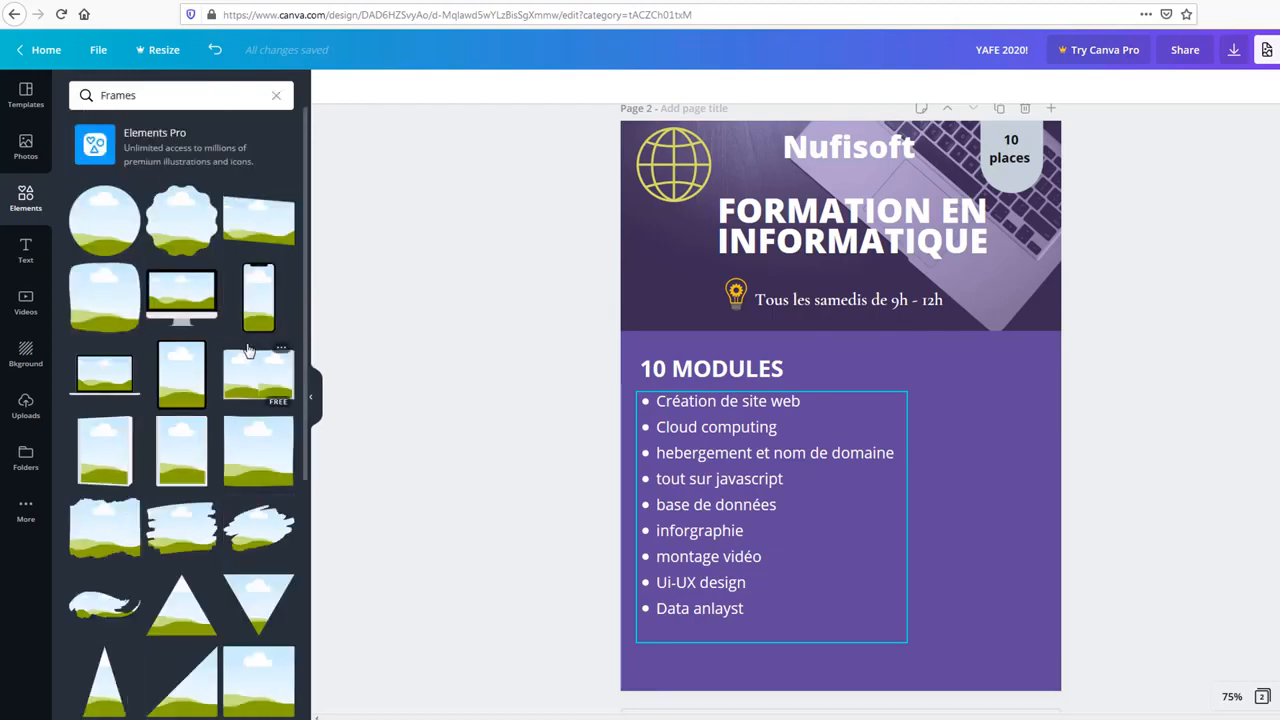
scroll(248, 349, "down", 10)
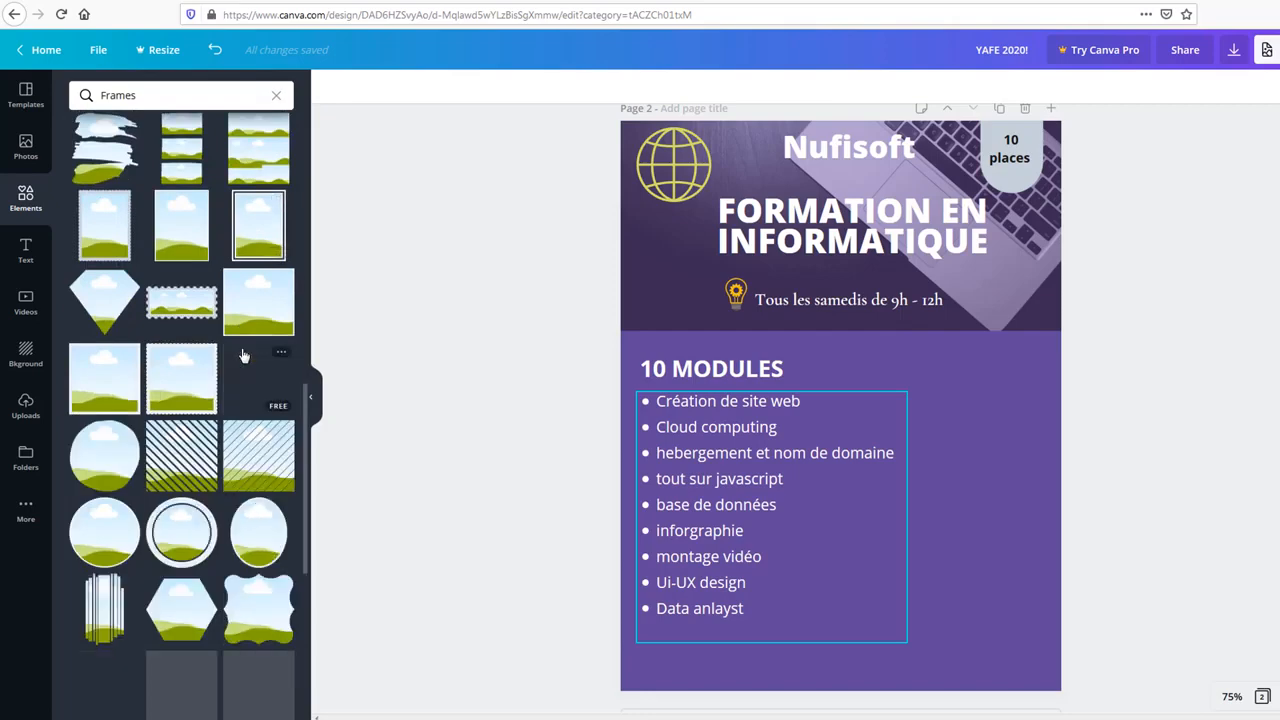
scroll(244, 349, "up", 3)
scroll(243, 346, "down", 2)
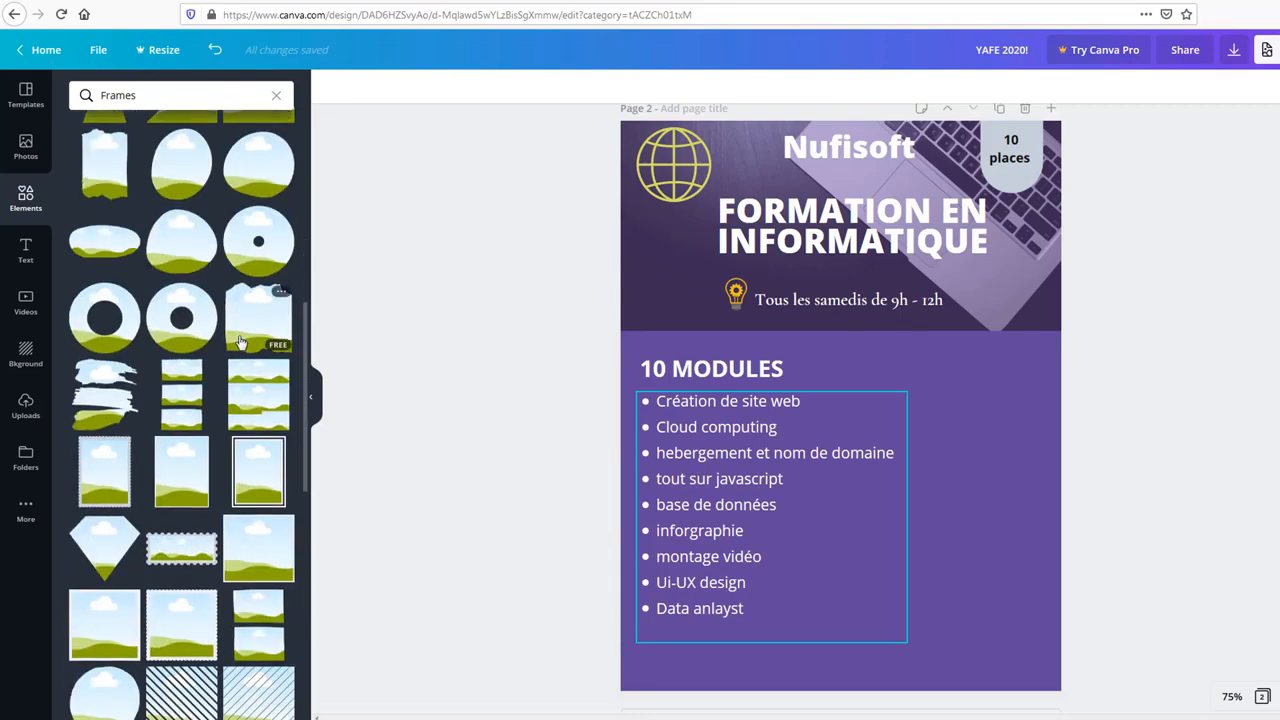
scroll(240, 343, "down", 2)
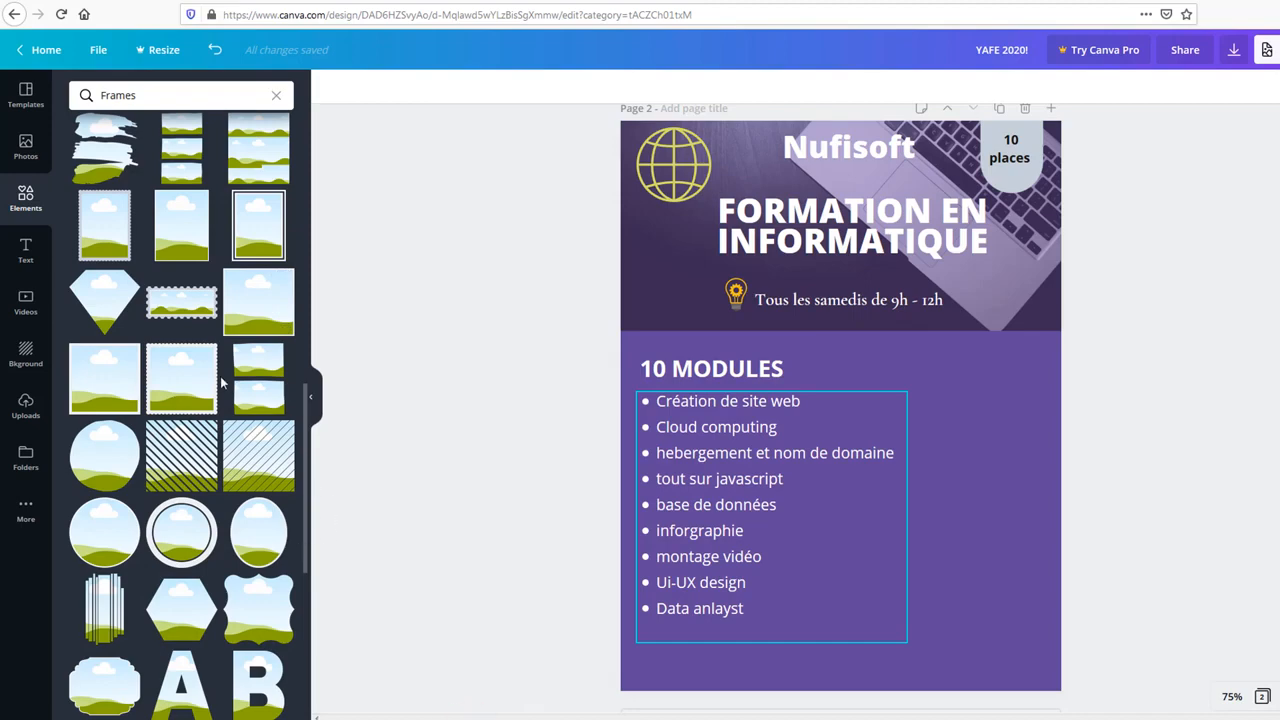
scroll(230, 390, "up", 3)
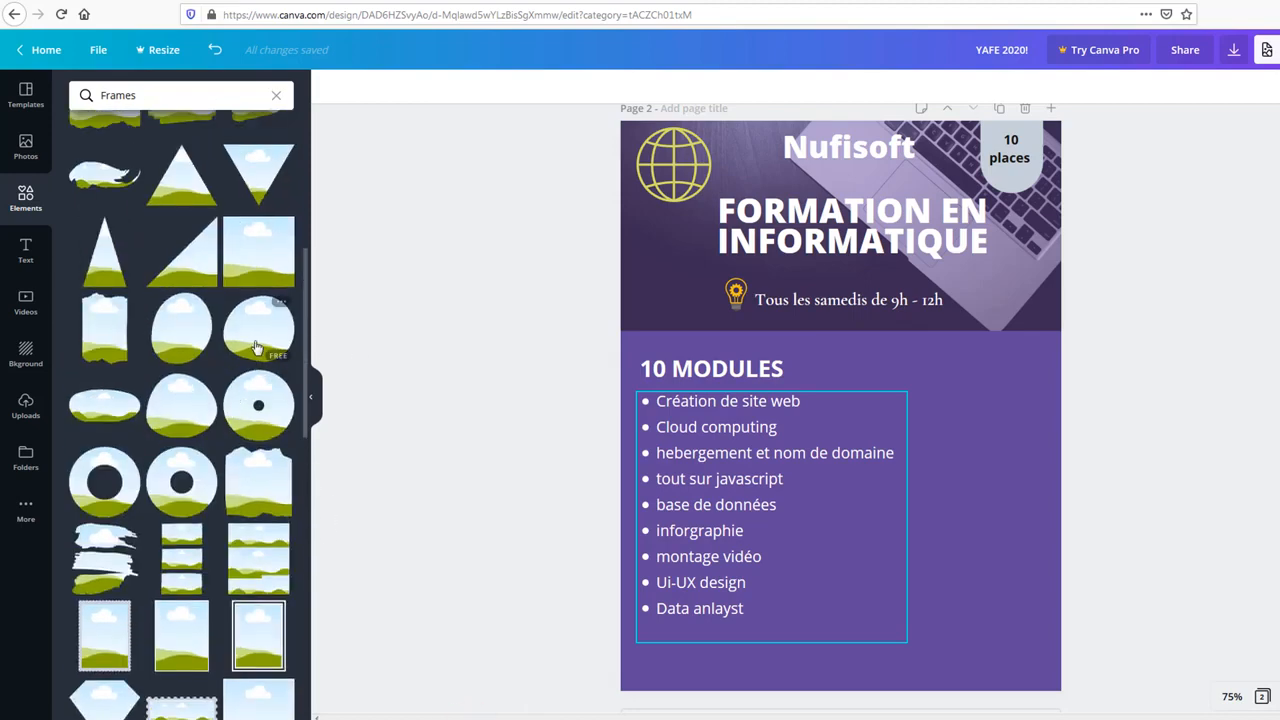
left_click_drag(395, 360, 822, 407)
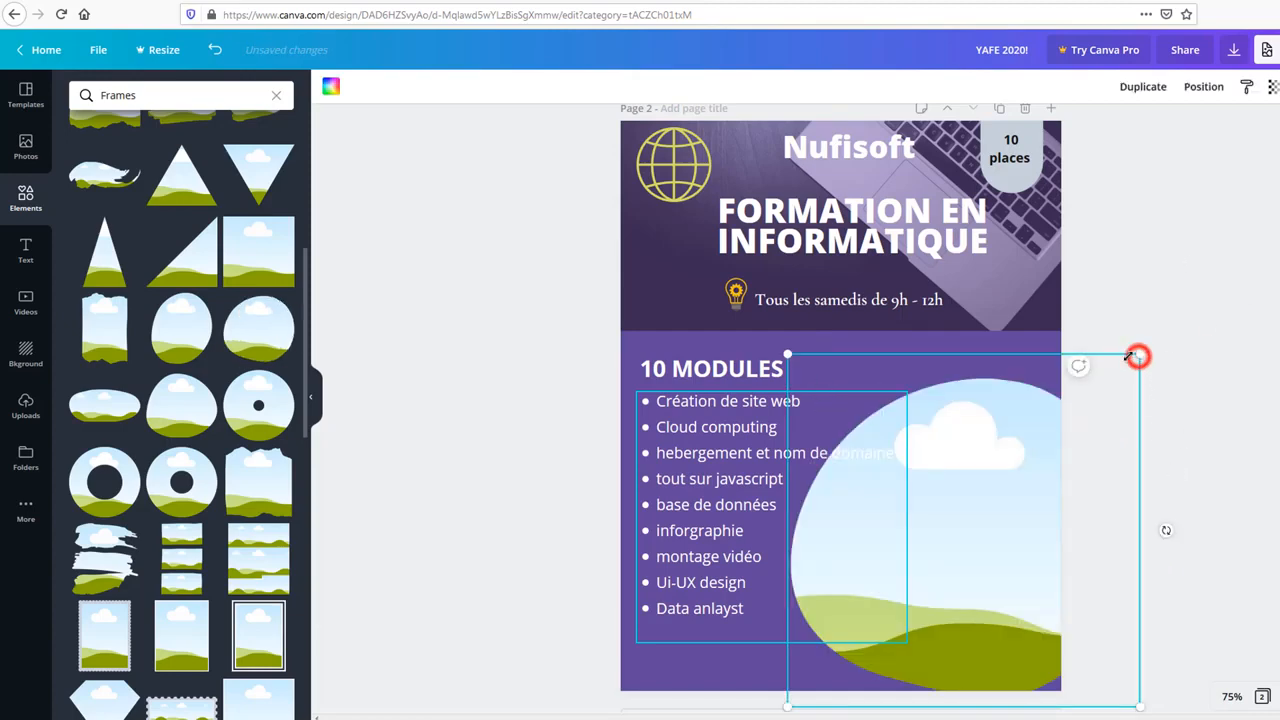
left_click_drag(1133, 356, 1037, 346)
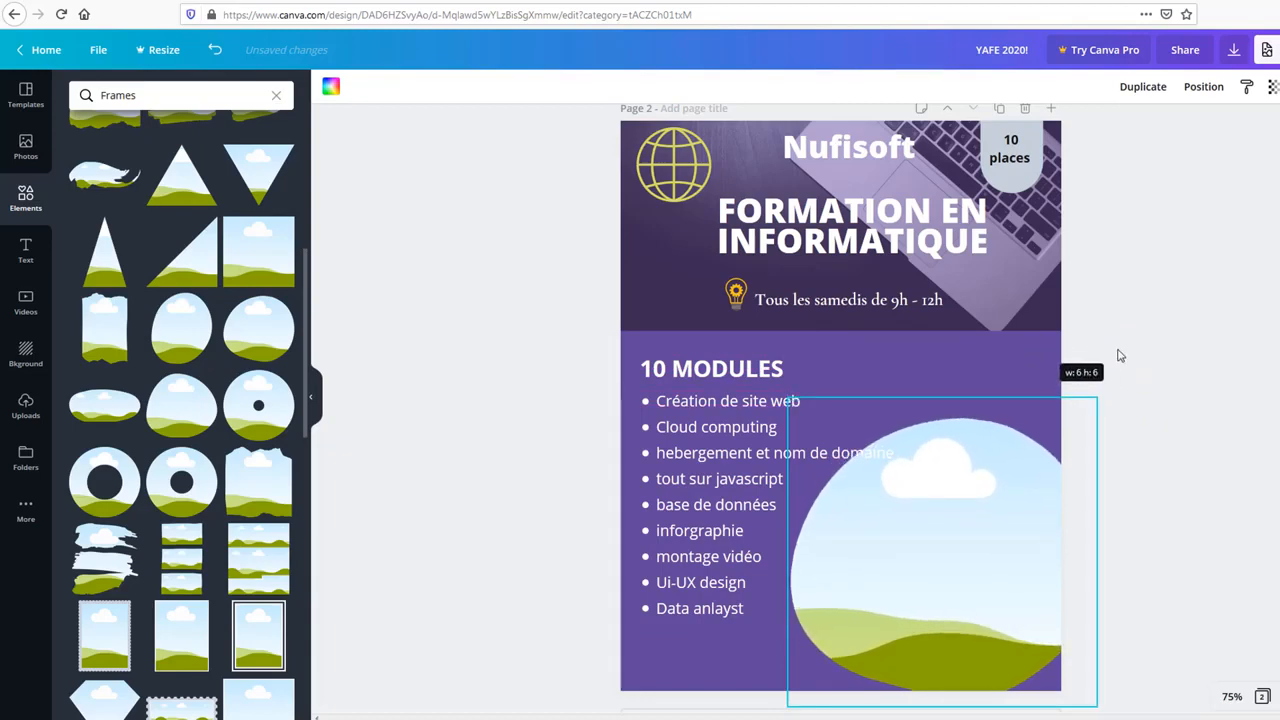
left_click(1185, 412)
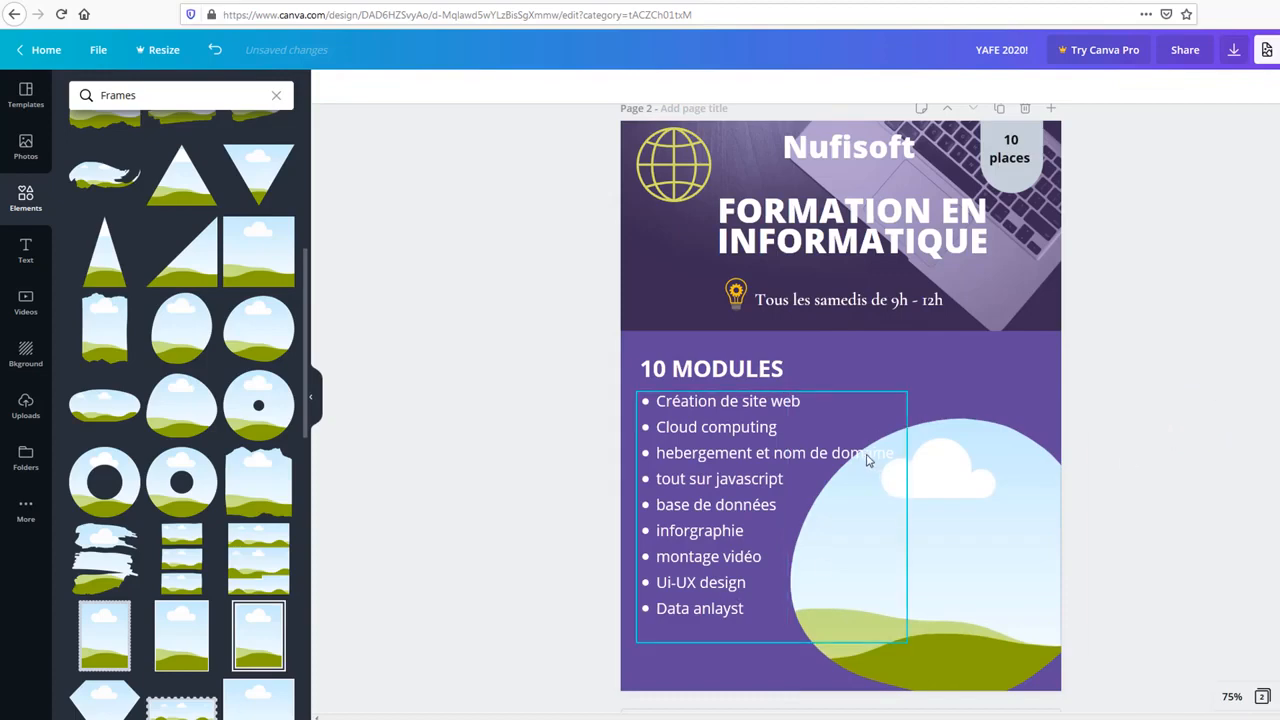
left_click(960, 489)
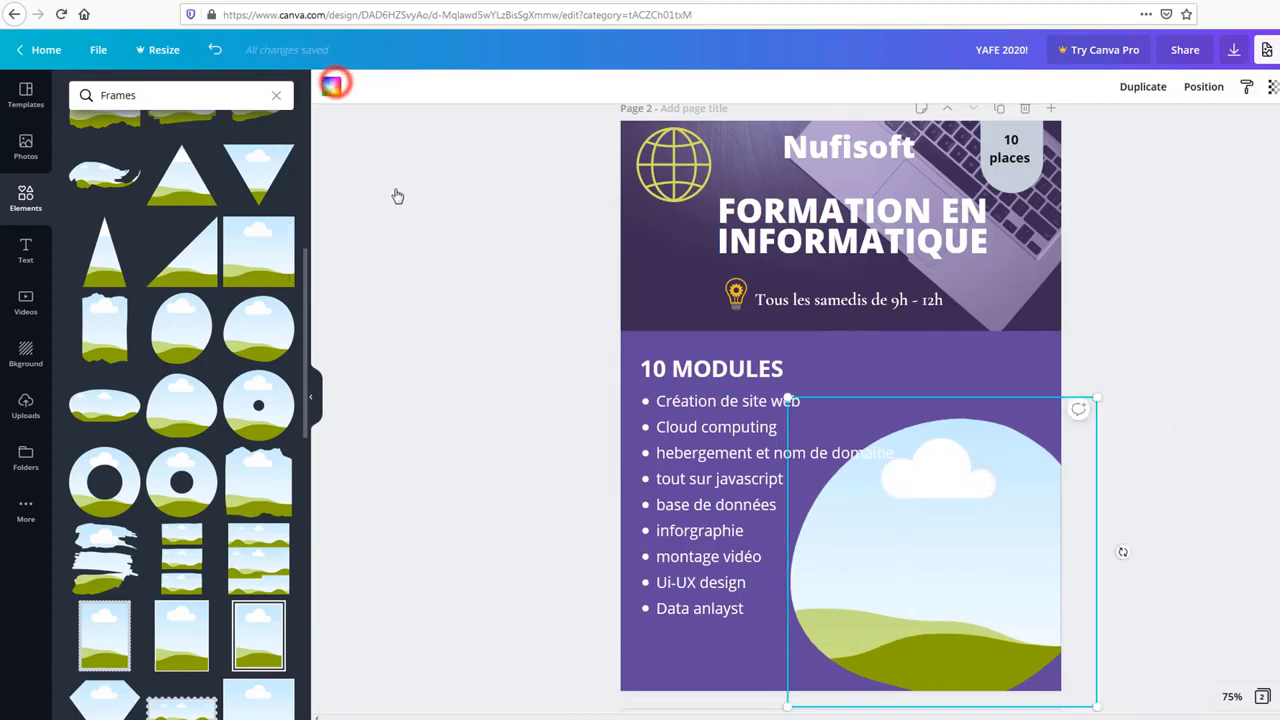
Step: Give the blob frame a custom teal fill, #3bbba8
left_click(335, 84)
left_click(271, 438)
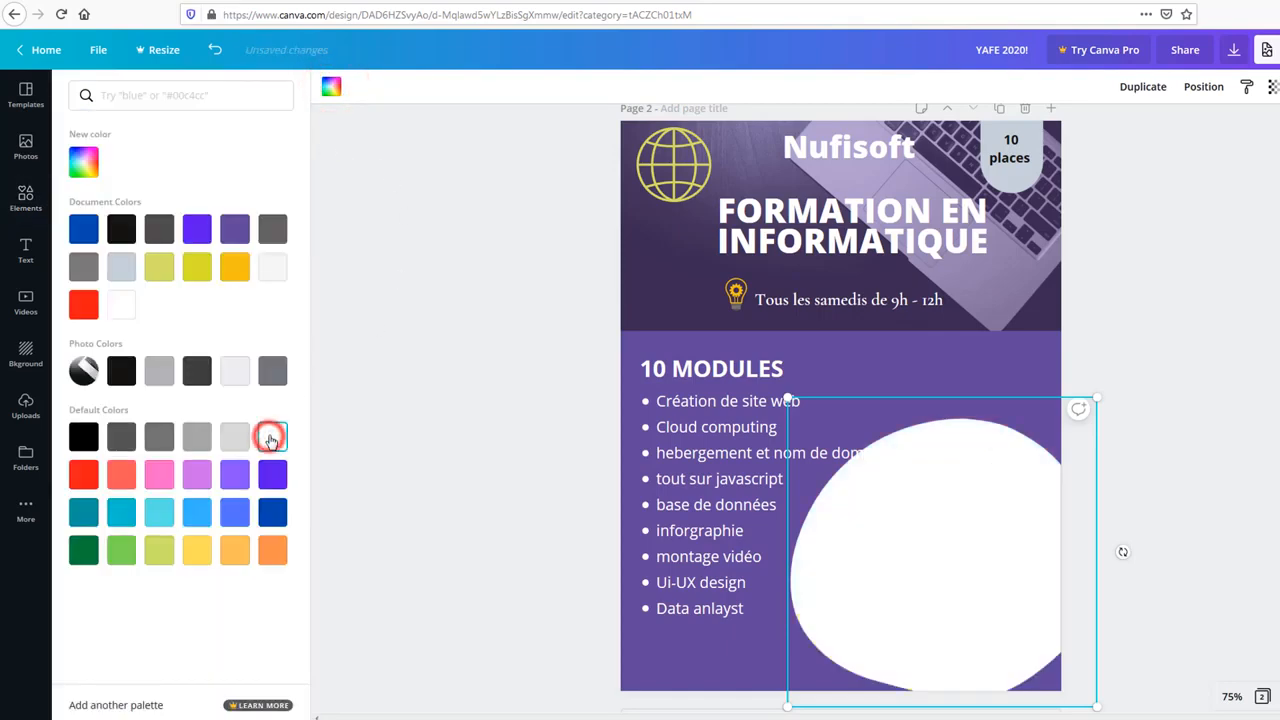
left_click(84, 161)
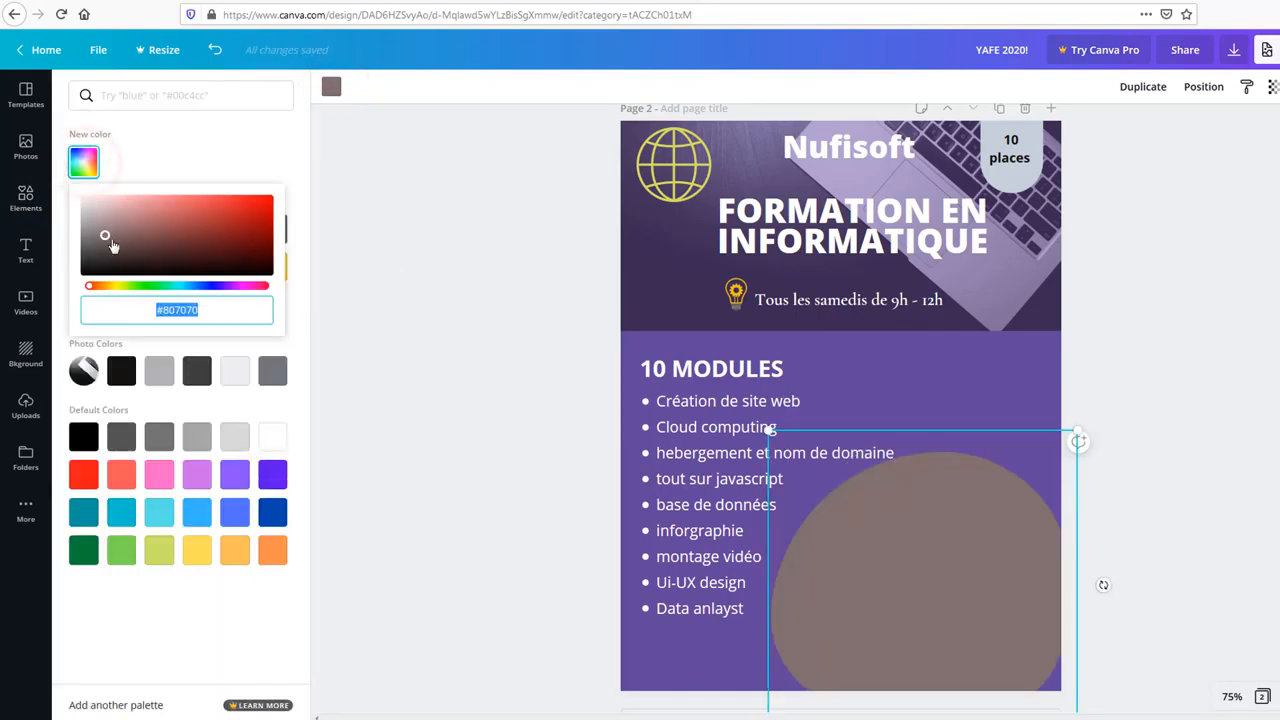
left_click_drag(111, 293, 158, 297)
left_click_drag(194, 247, 184, 221)
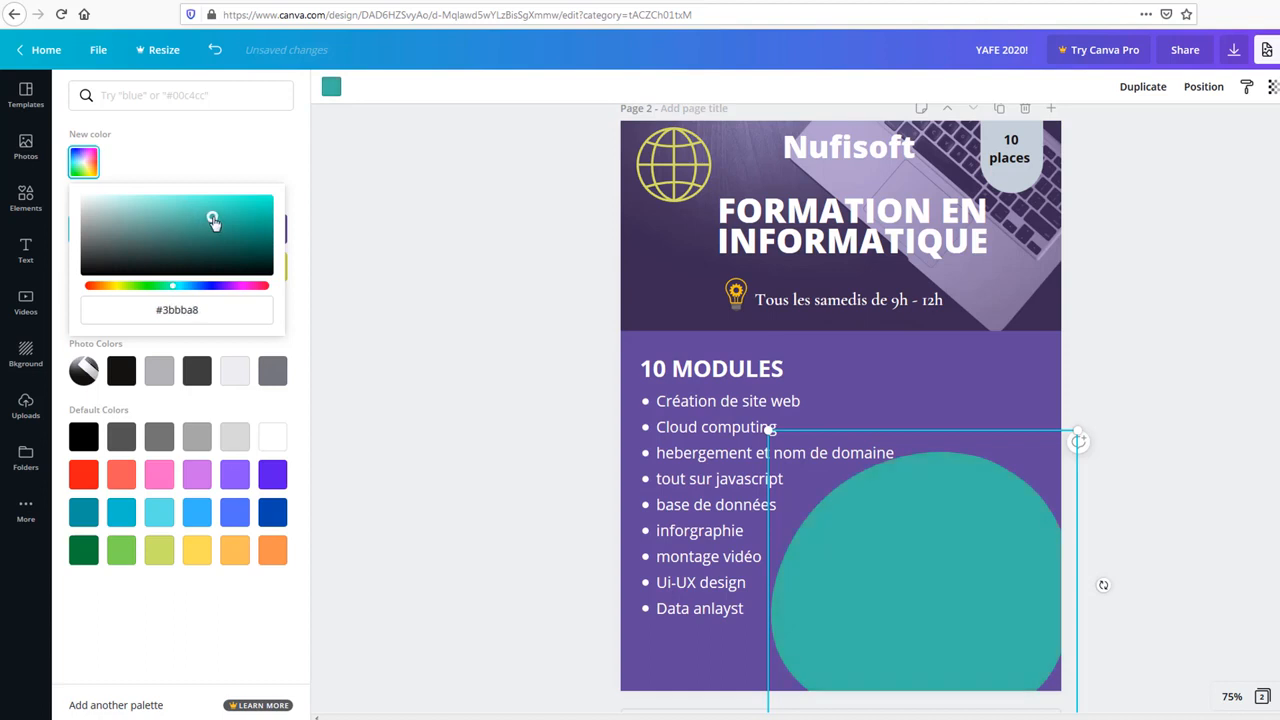
left_click(371, 273)
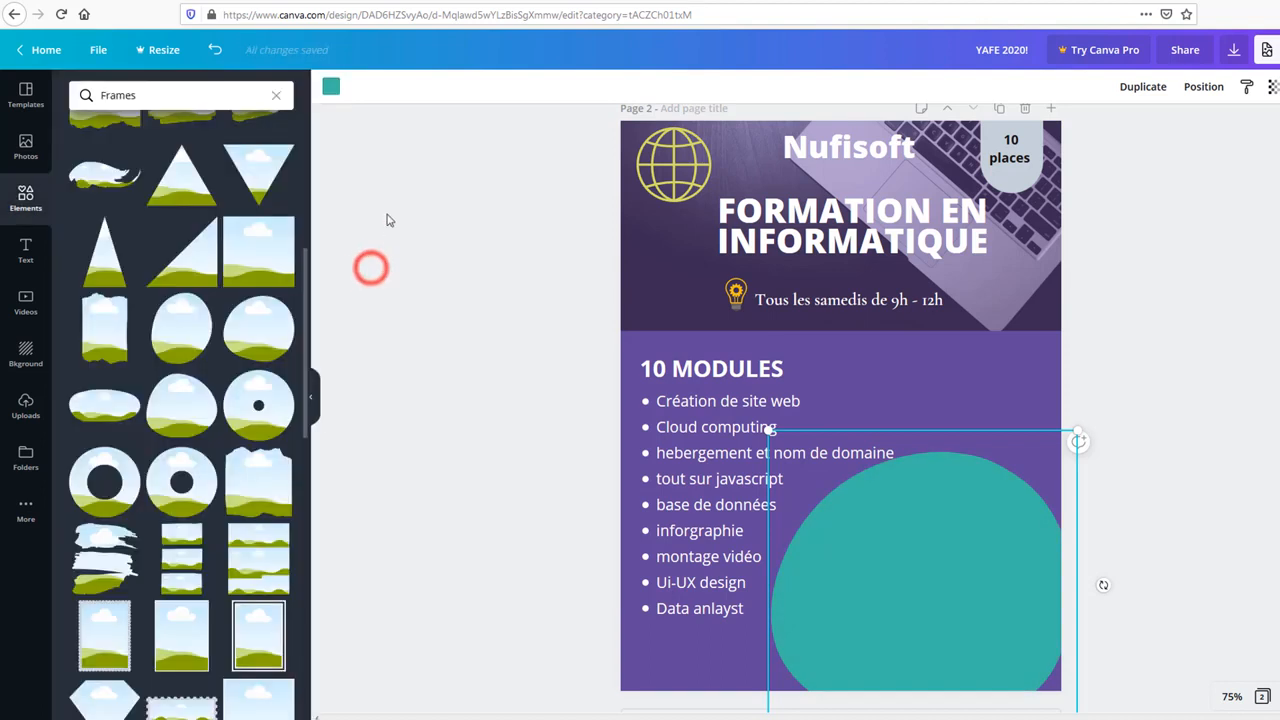
left_click(30, 153)
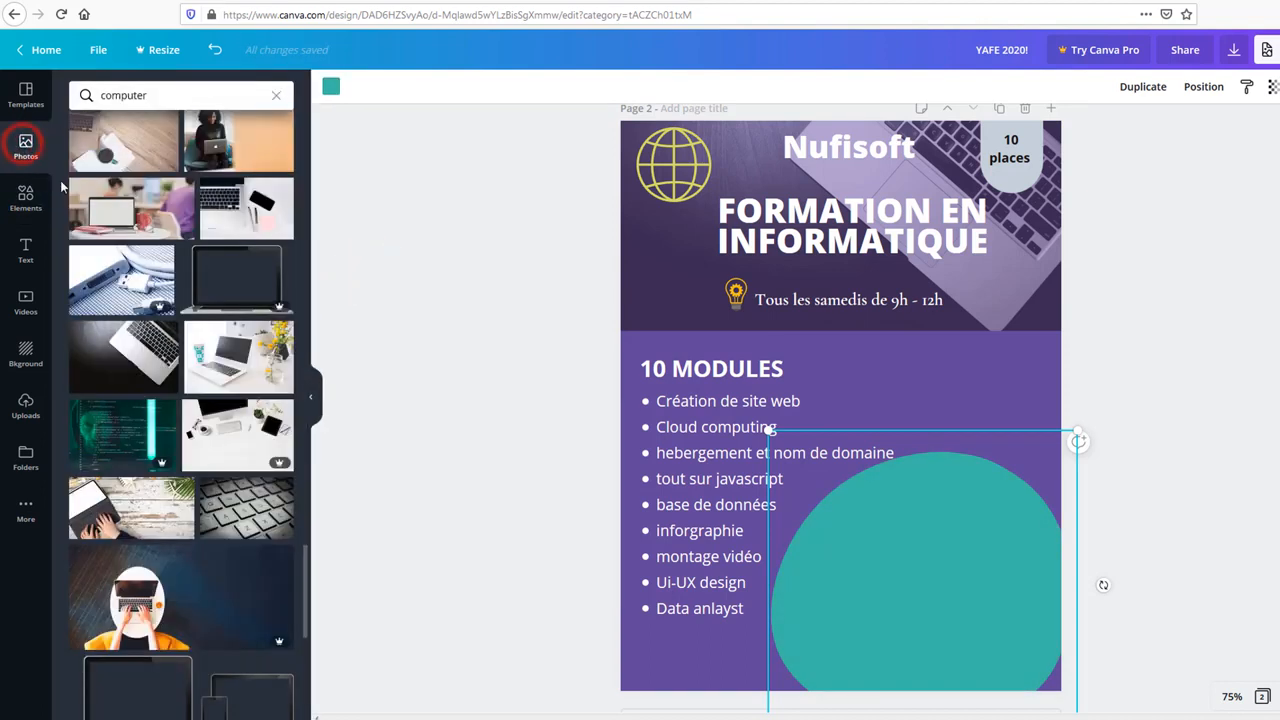
Step: Drop a heading onto the teal blob, then shrink and move the blob up
left_click(27, 250)
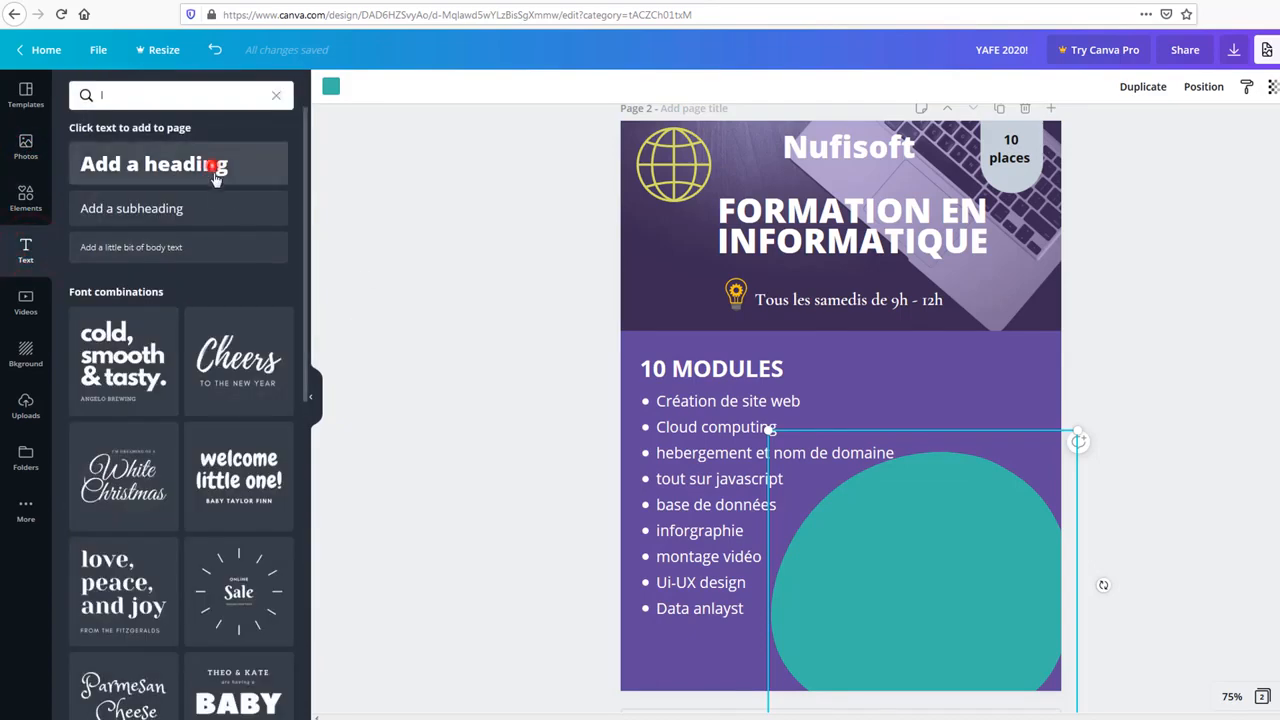
left_click_drag(214, 171, 919, 514)
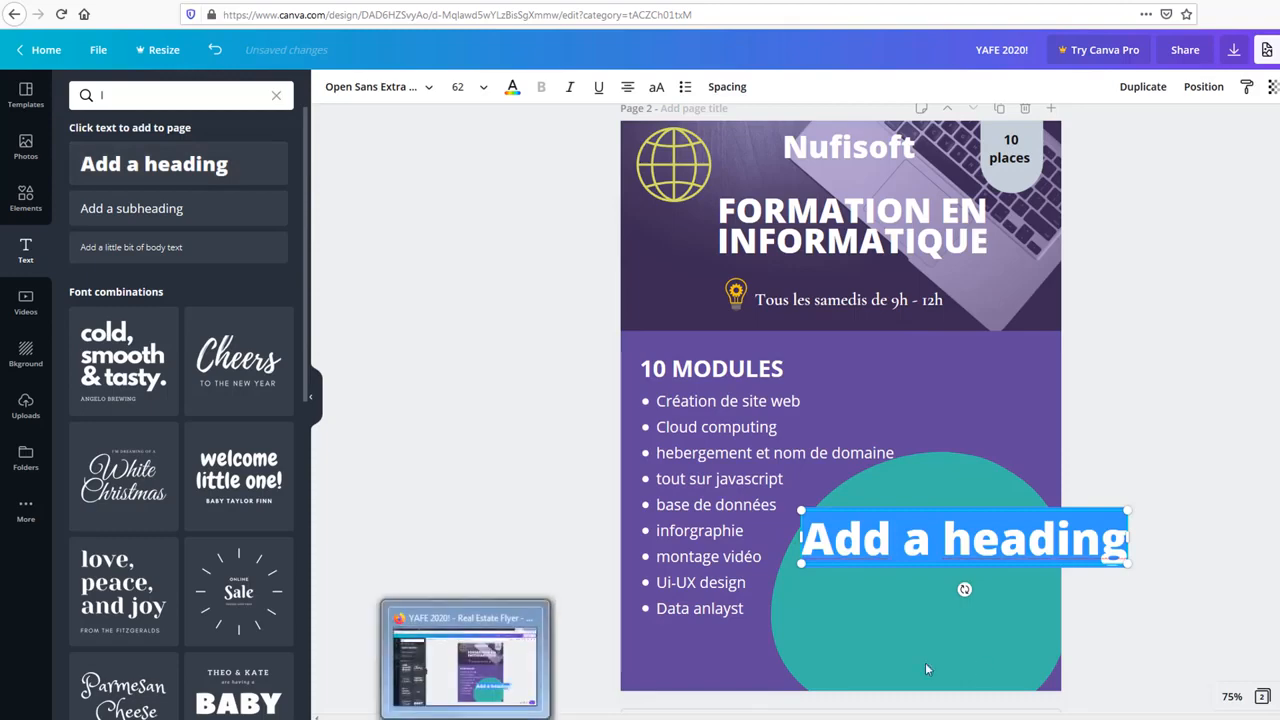
left_click(980, 640)
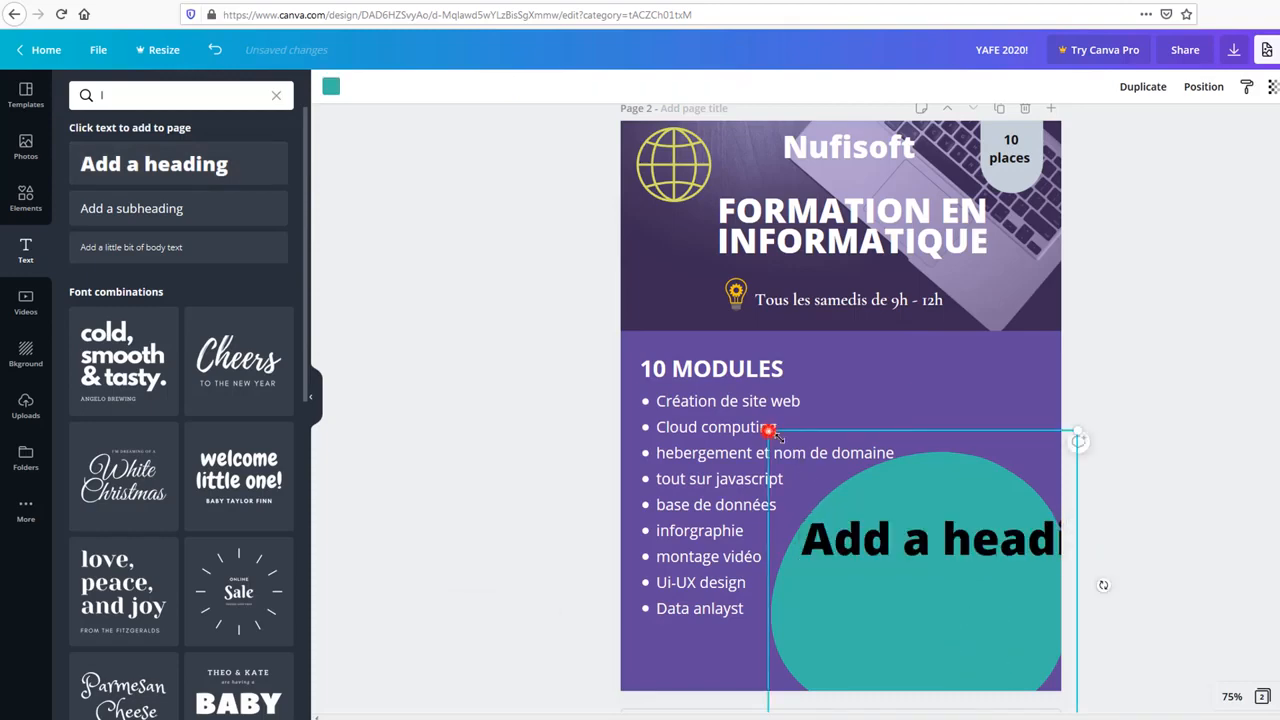
mouse_move(769, 431)
left_mouse_down()
mouse_move(800, 455)
mouse_move(846, 451)
left_mouse_up()
left_click_drag(903, 556, 940, 566)
Step: Change the heading text to 'Contact' and narrow its box to fit on one line
double_click(942, 565)
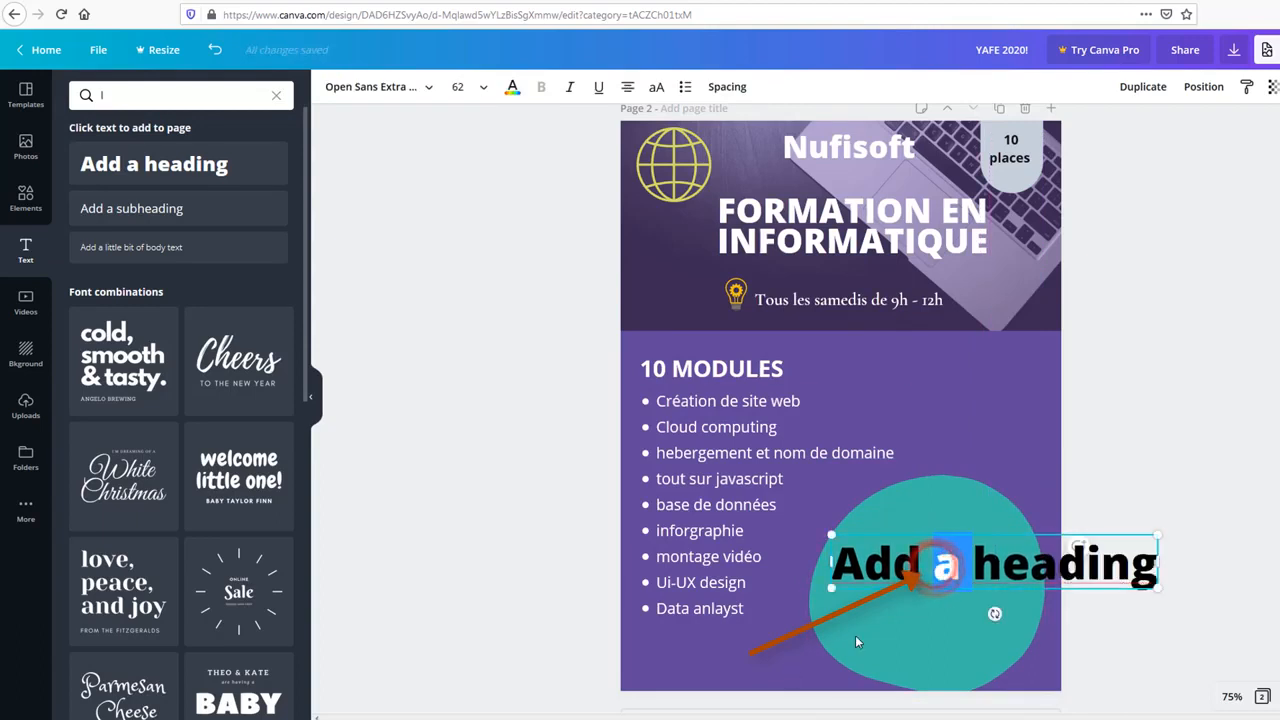
key("ctrl+a")
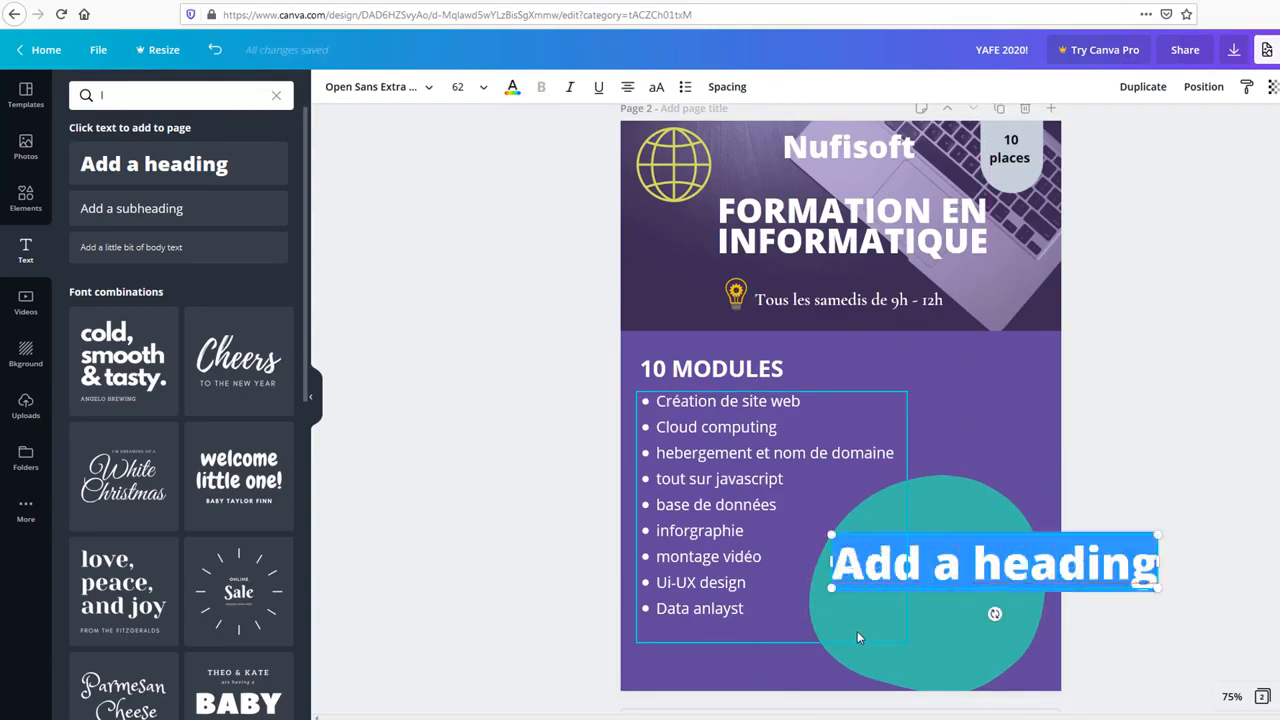
key("BackSpace")
type("Contact")
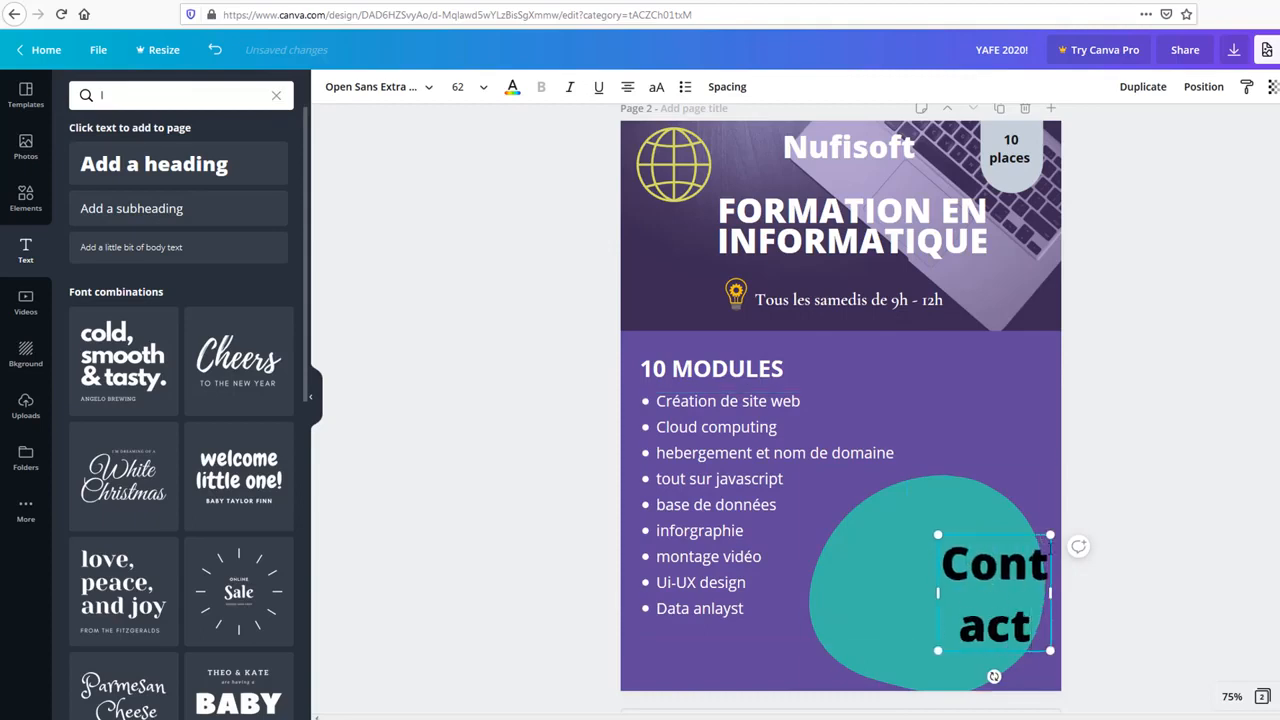
left_click_drag(1050, 537, 944, 536)
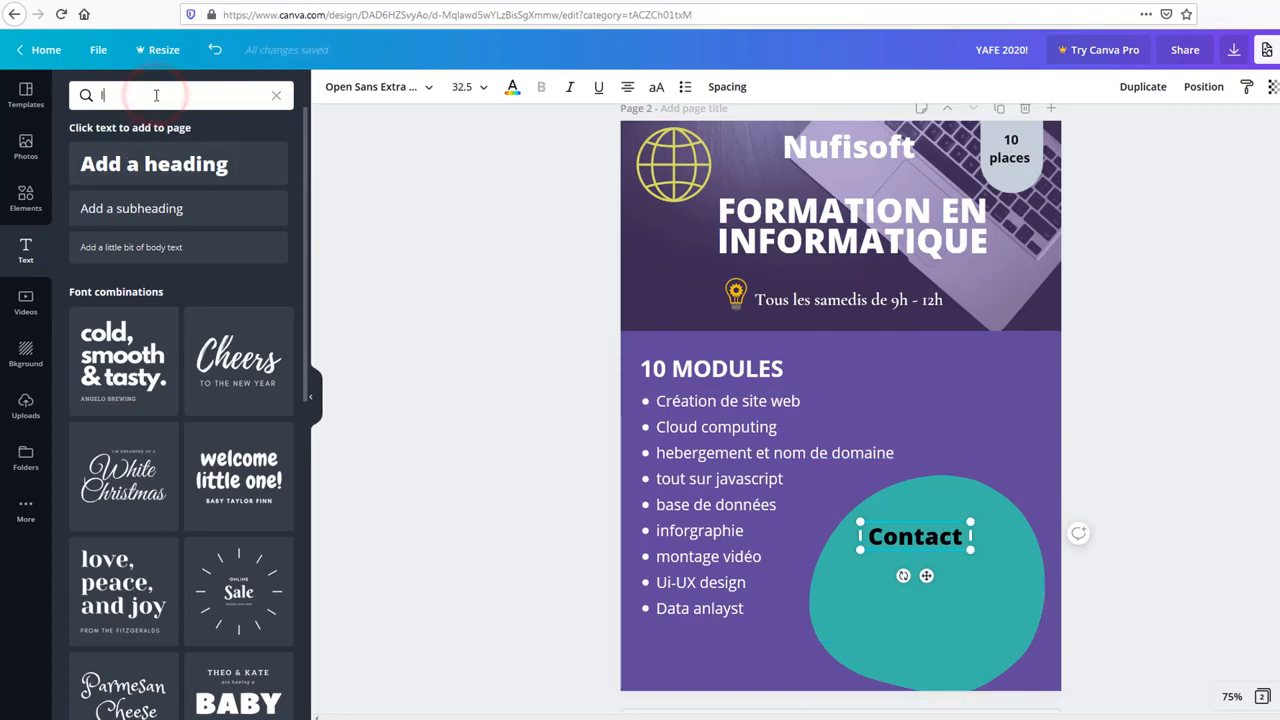
Step: Search Elements for 'speaker' and place the pink megaphone just above the teal Contact blob
left_click(25, 206)
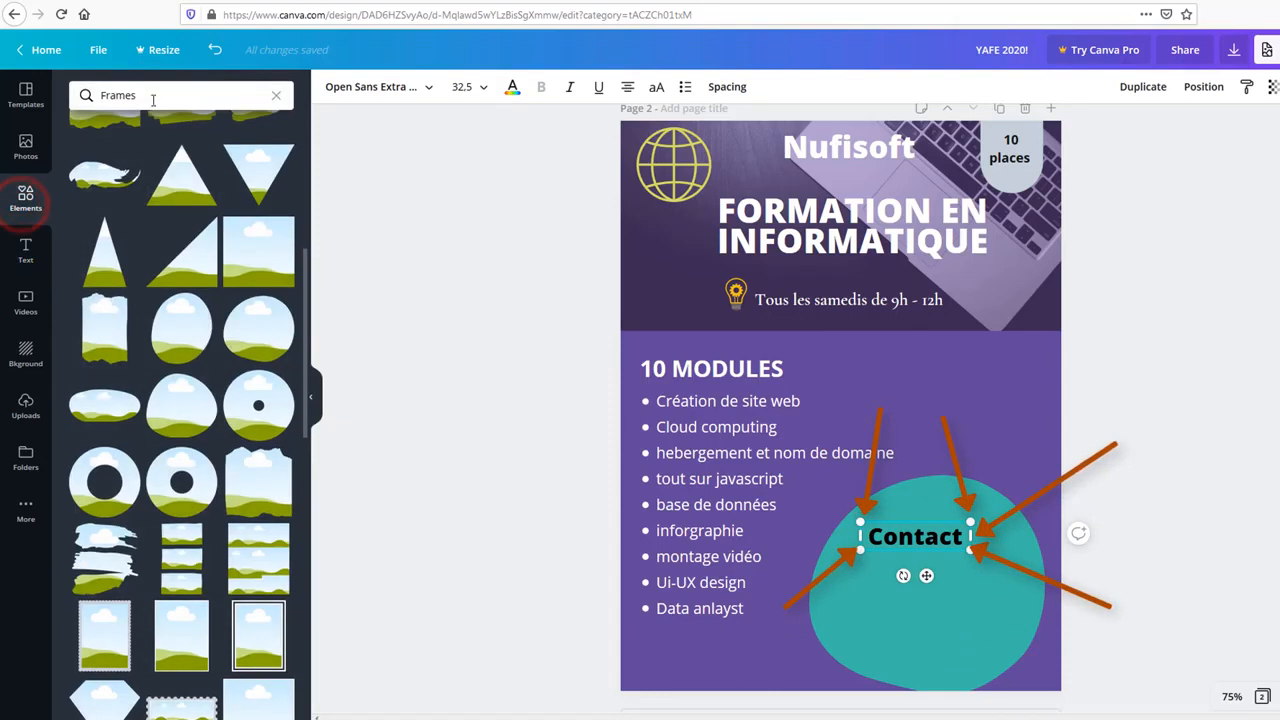
double_click(153, 100)
type("speak")
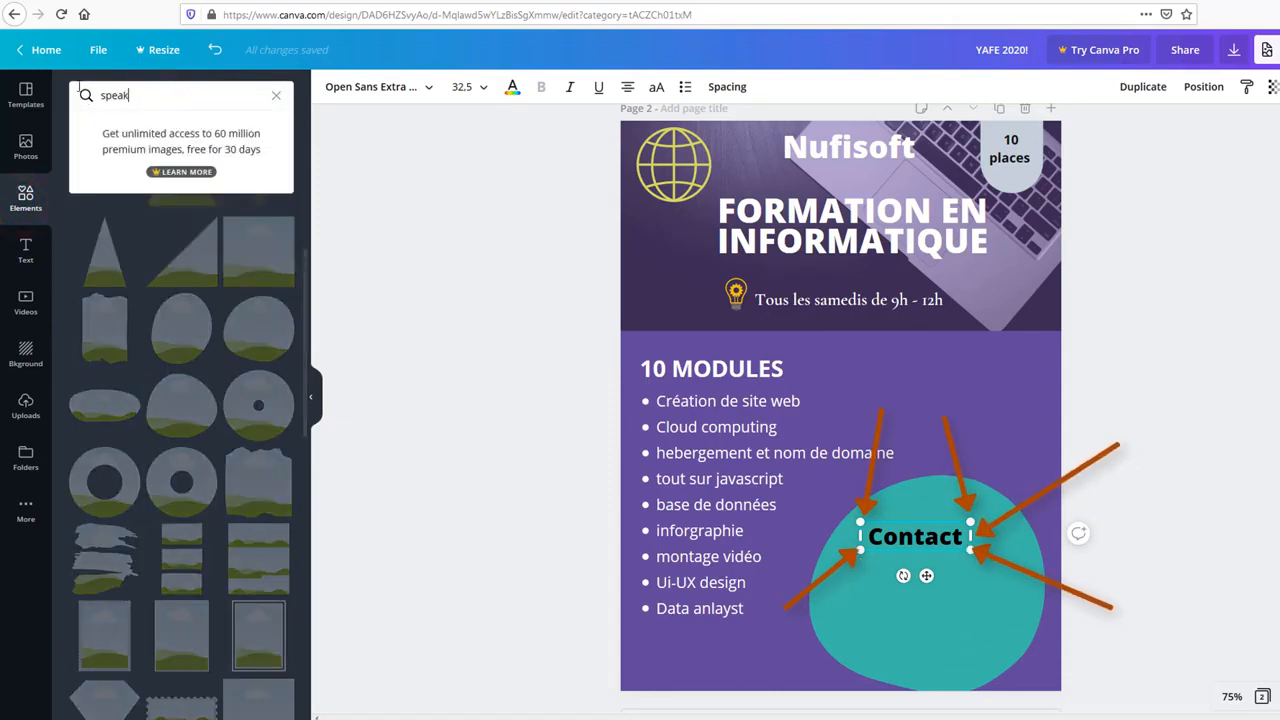
type("er")
key("Return")
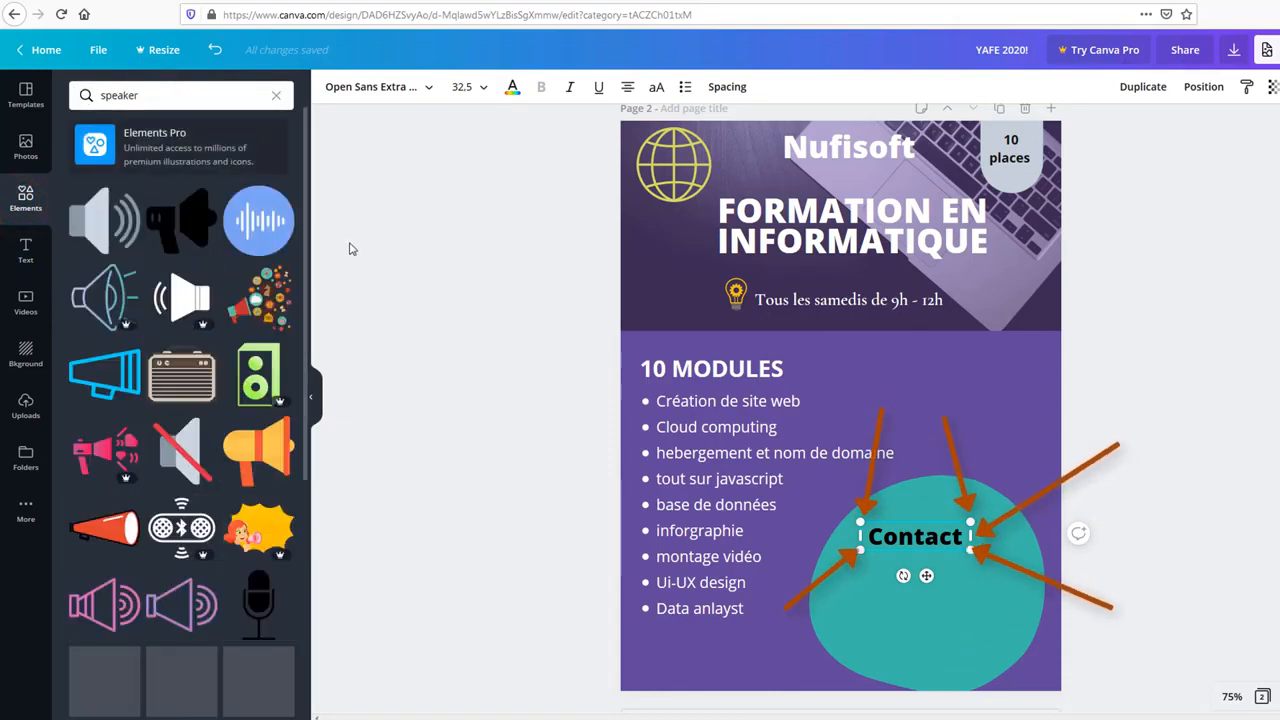
scroll(180, 380, "down", 10)
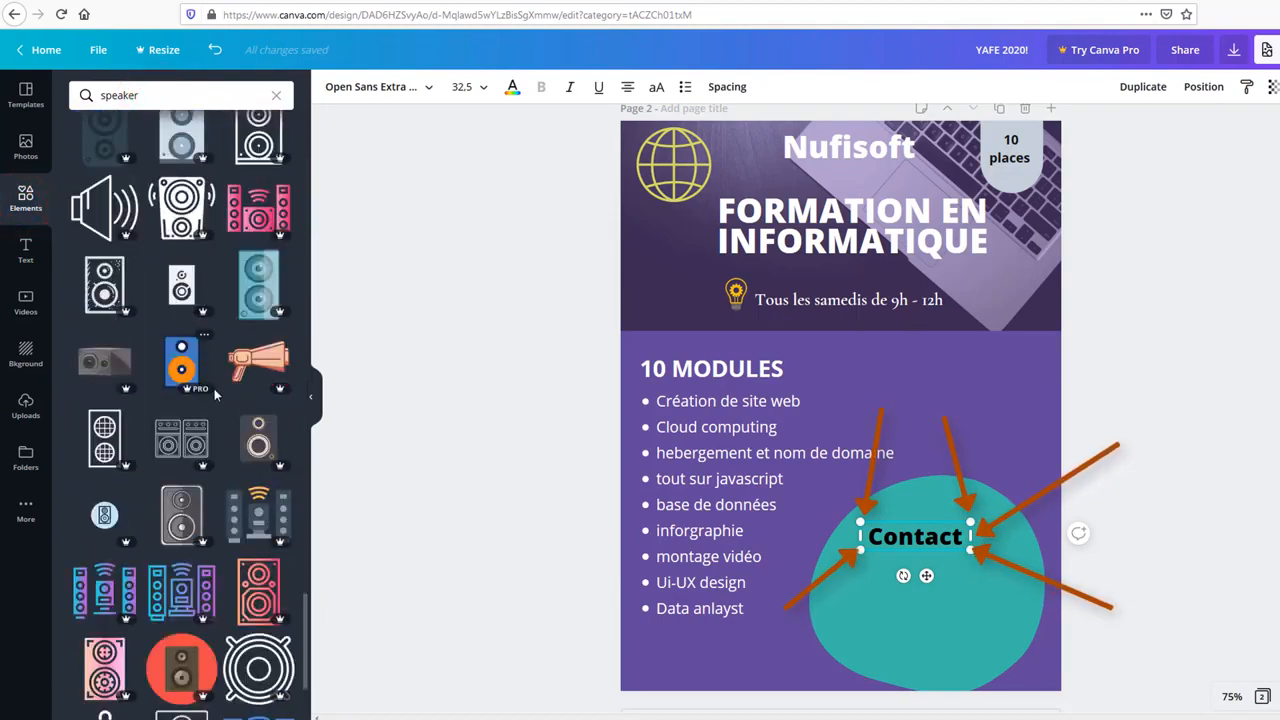
scroll(215, 395, "down", 10)
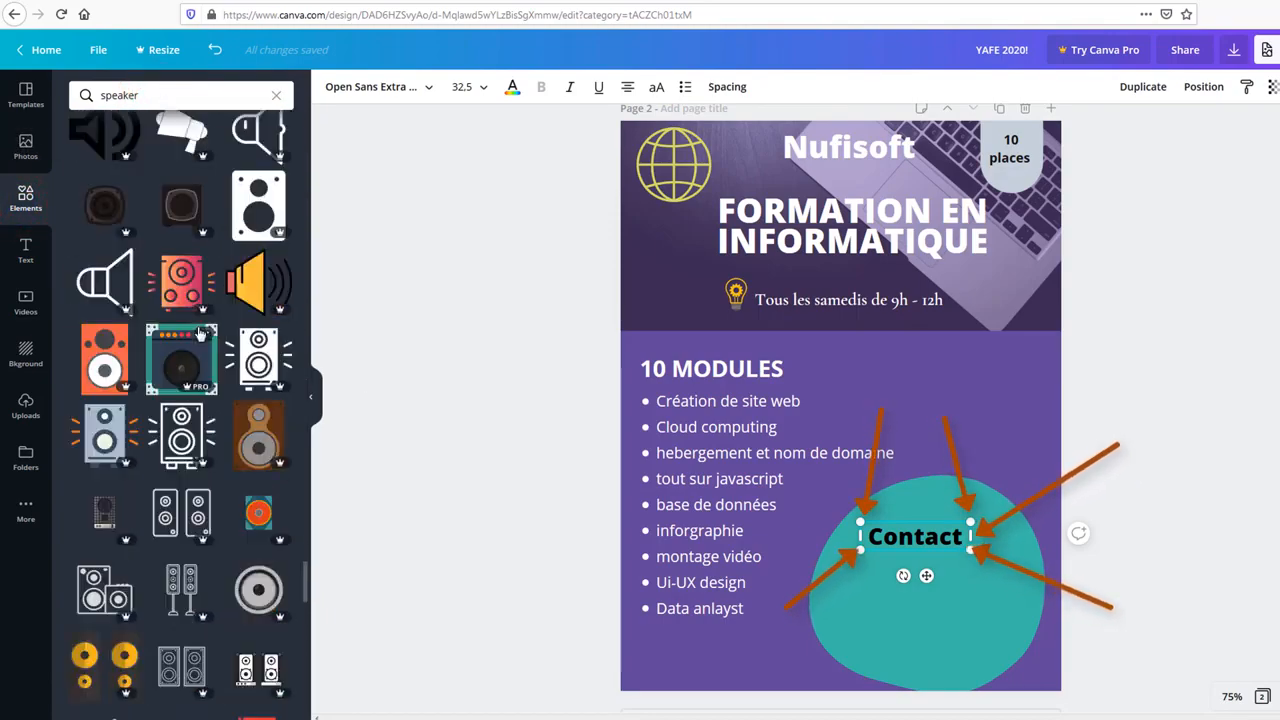
scroll(200, 333, "up", 20)
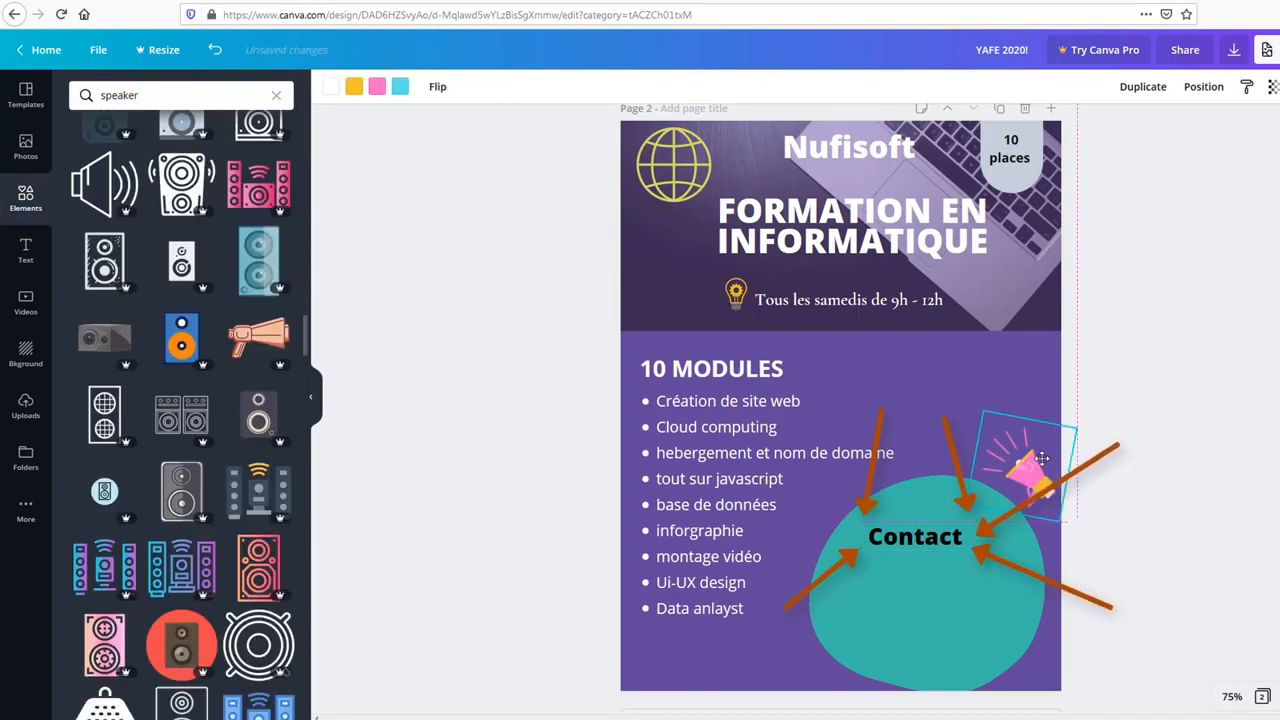
left_click_drag(1042, 458, 1030, 425)
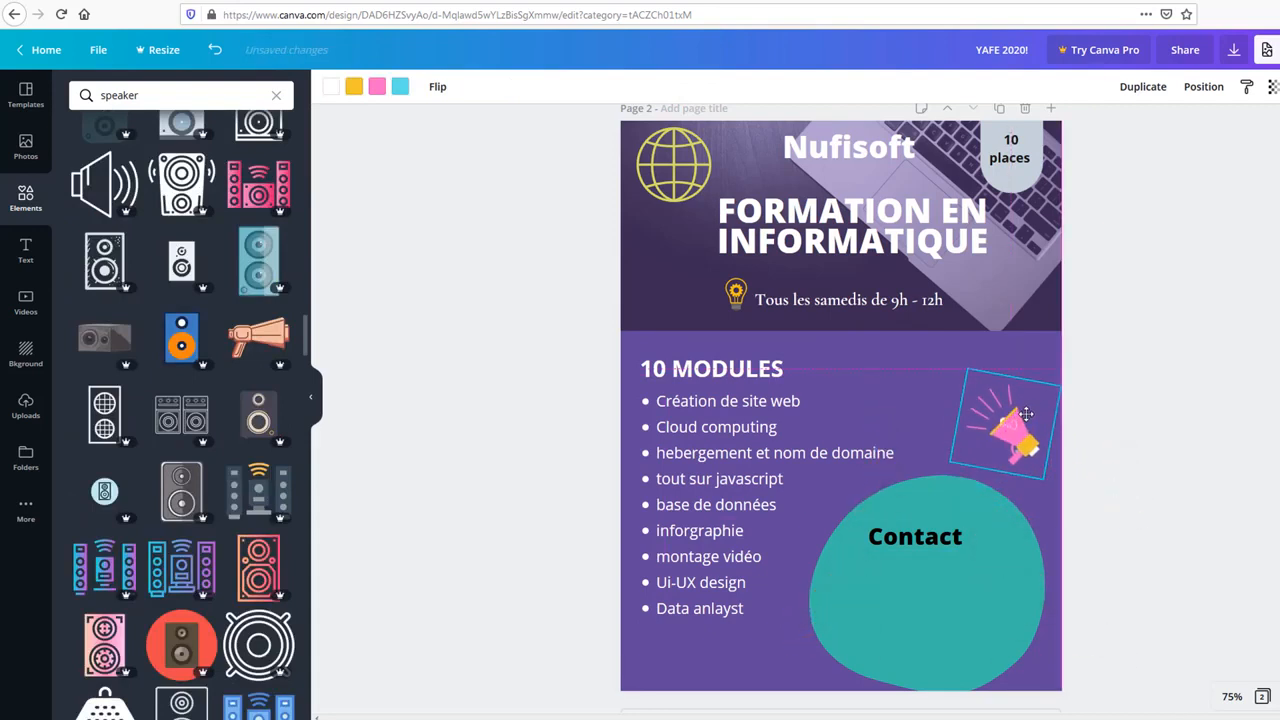
left_click(1037, 428)
left_click(1140, 430)
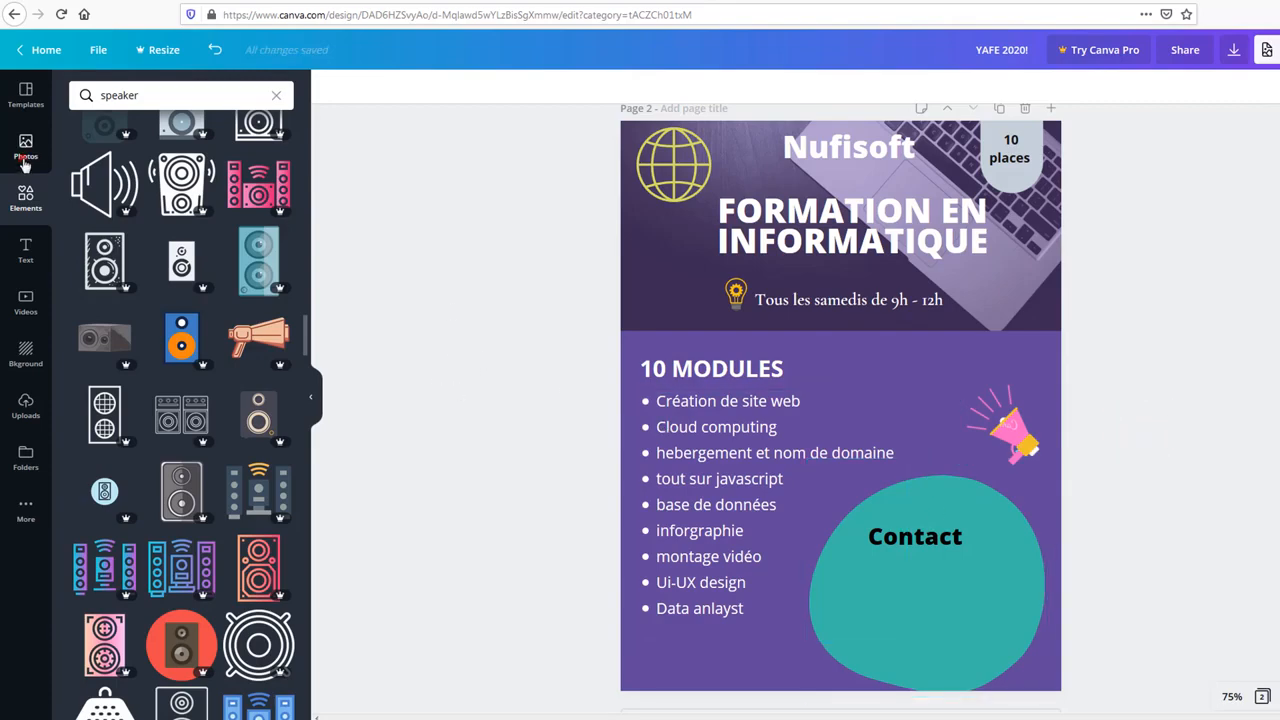
Step: Delete 'speaker' from the Elements search box and clear the search results
left_click(25, 160)
left_click(25, 198)
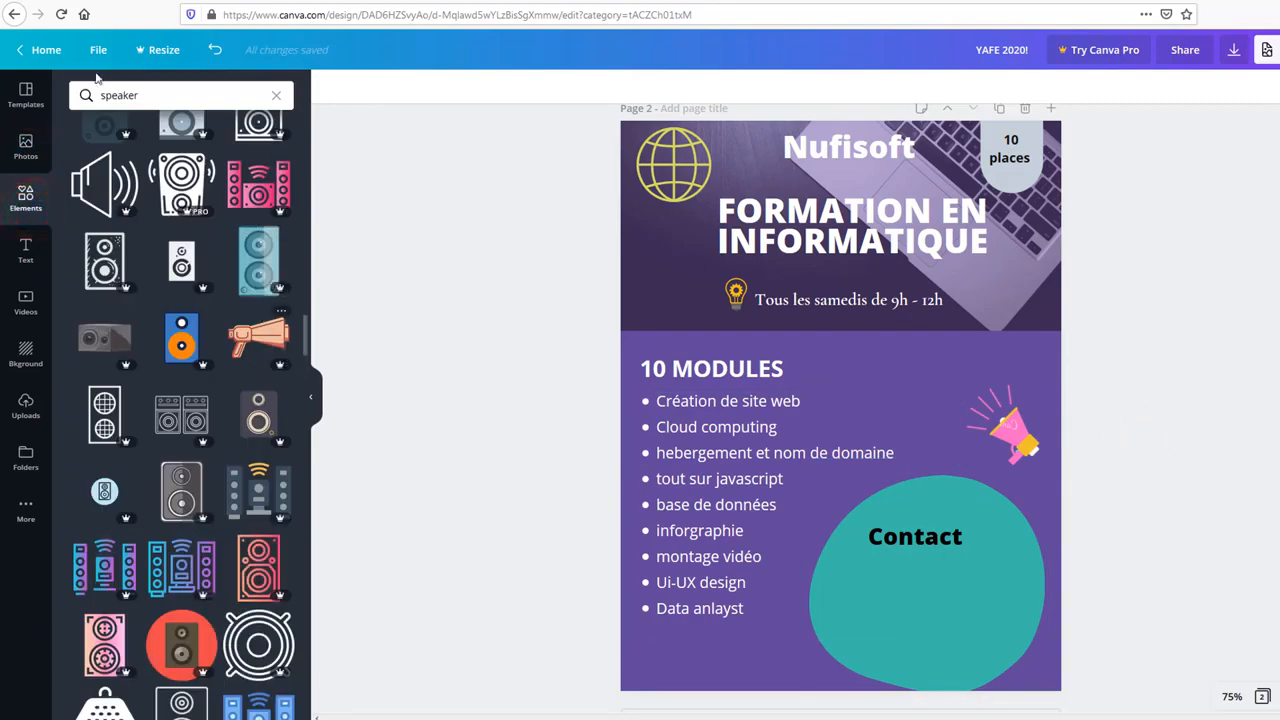
double_click(155, 94)
key("BackSpace")
key("Return")
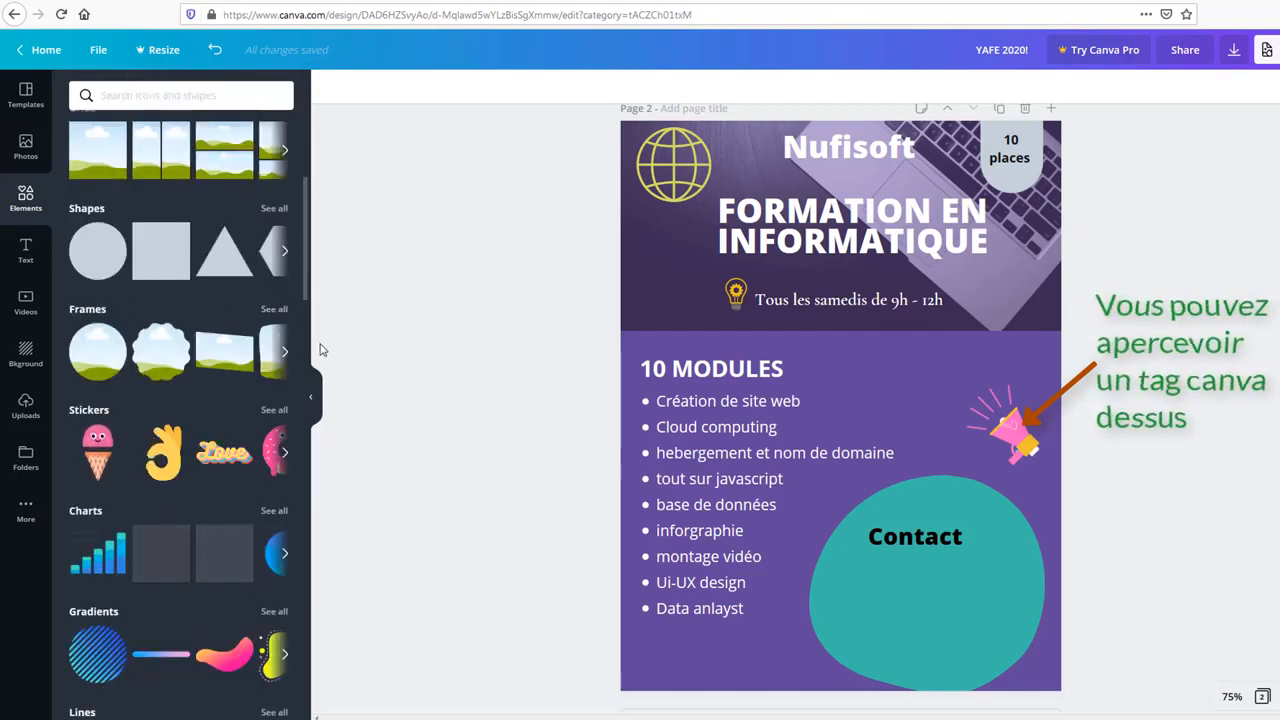
left_click(283, 97)
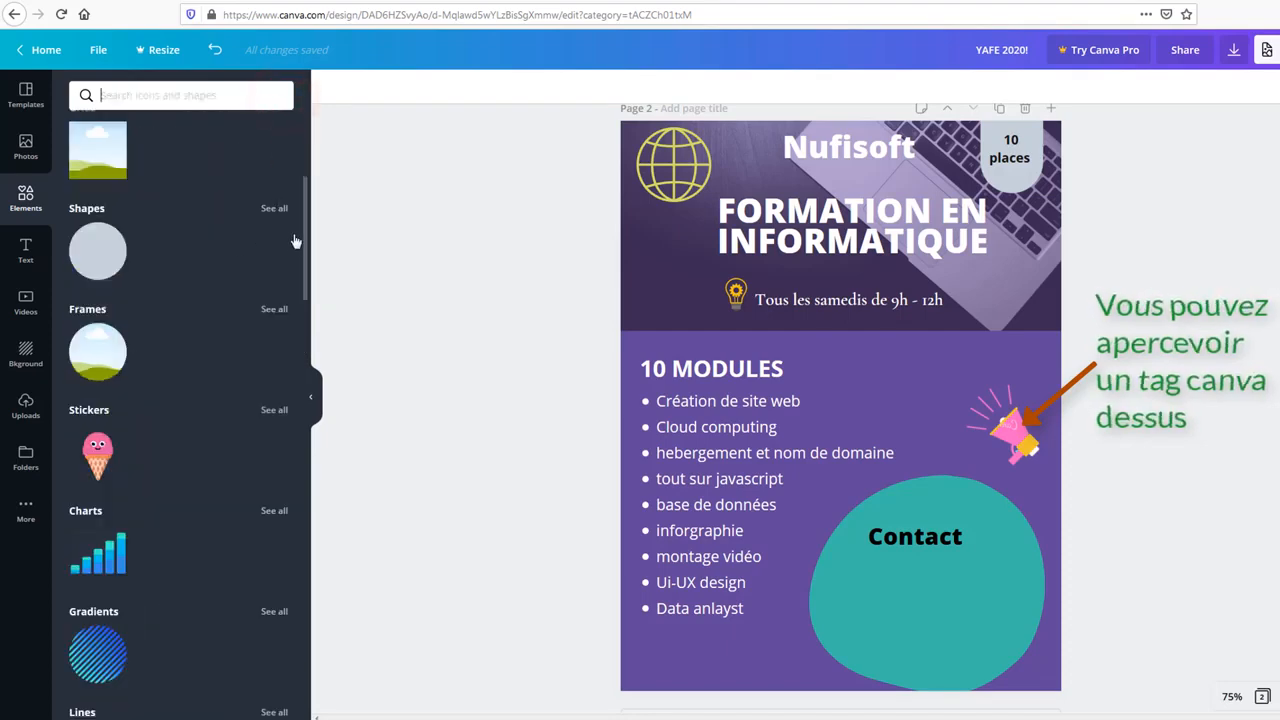
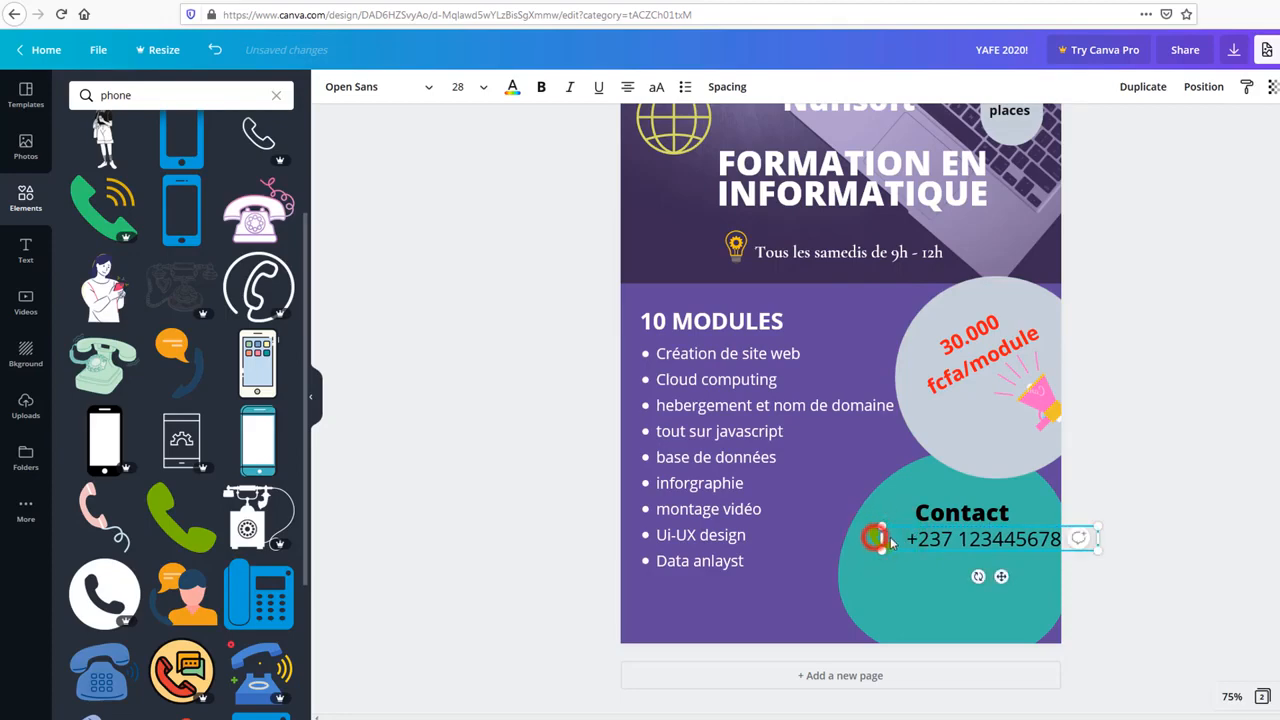
Step: Turn the phone icon white and move the resized phone number snugly beside it
left_click_drag(893, 546, 906, 548)
left_click(882, 545)
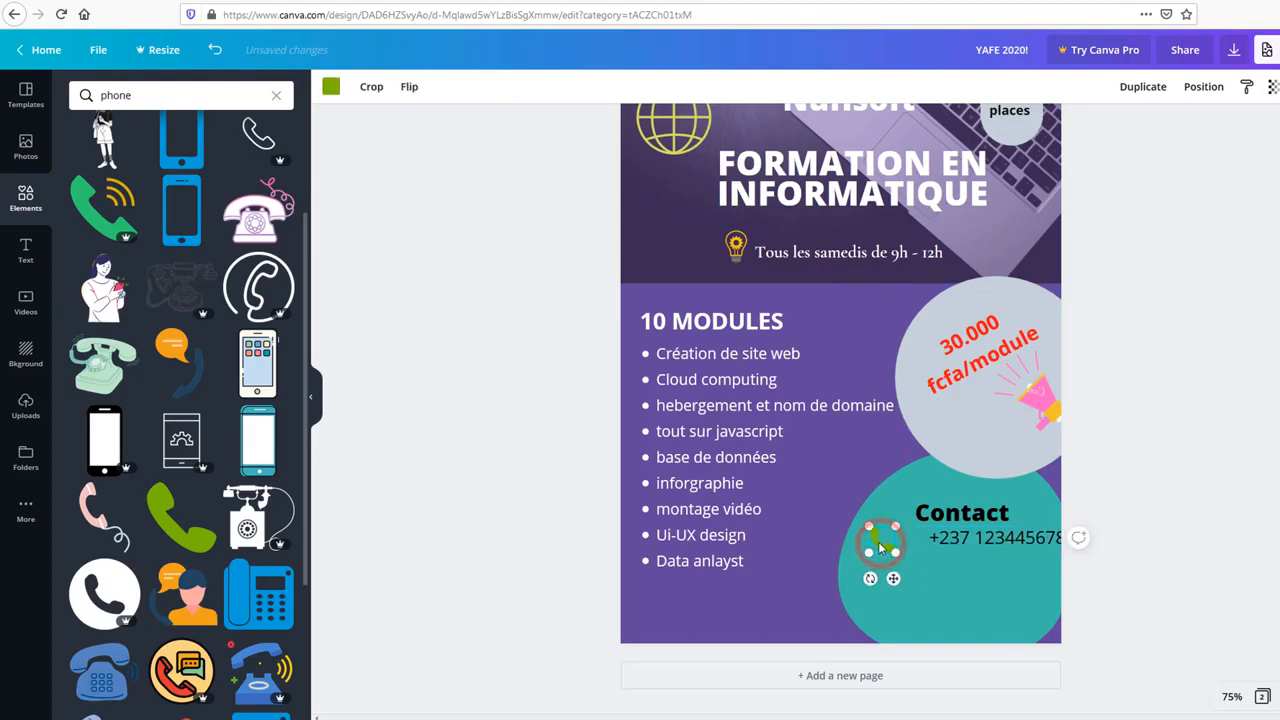
left_click(331, 88)
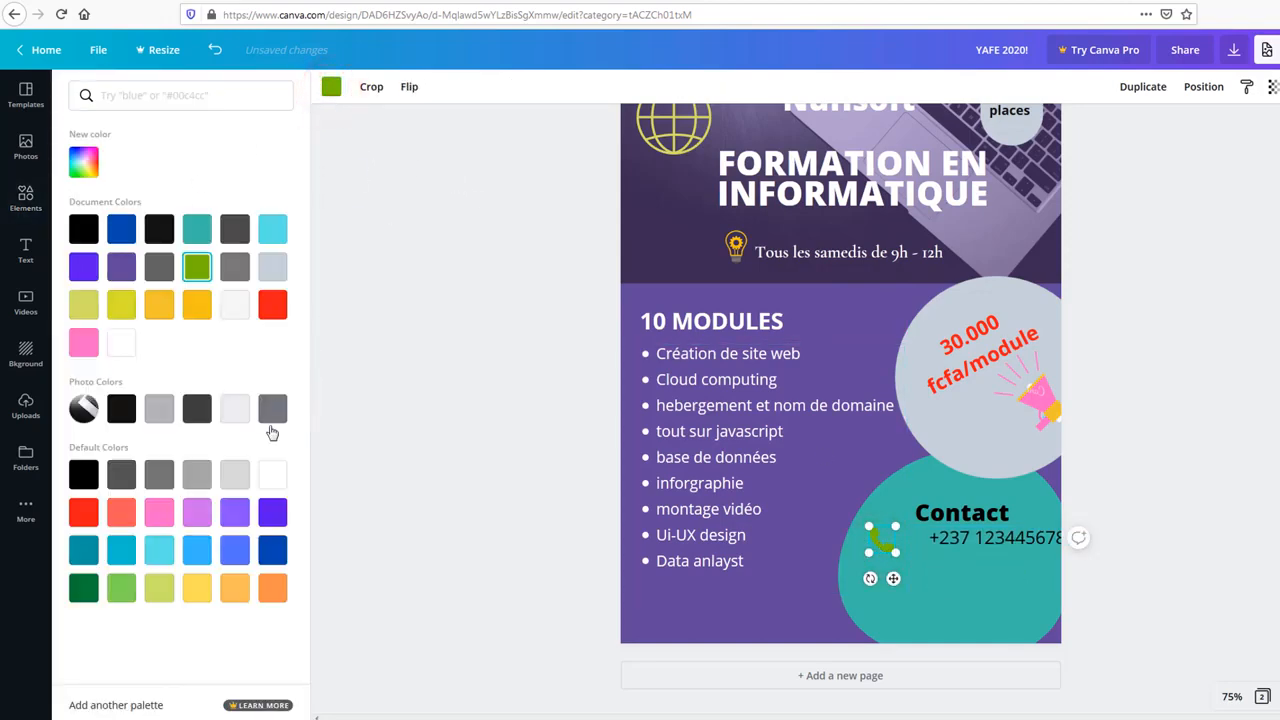
left_click(272, 475)
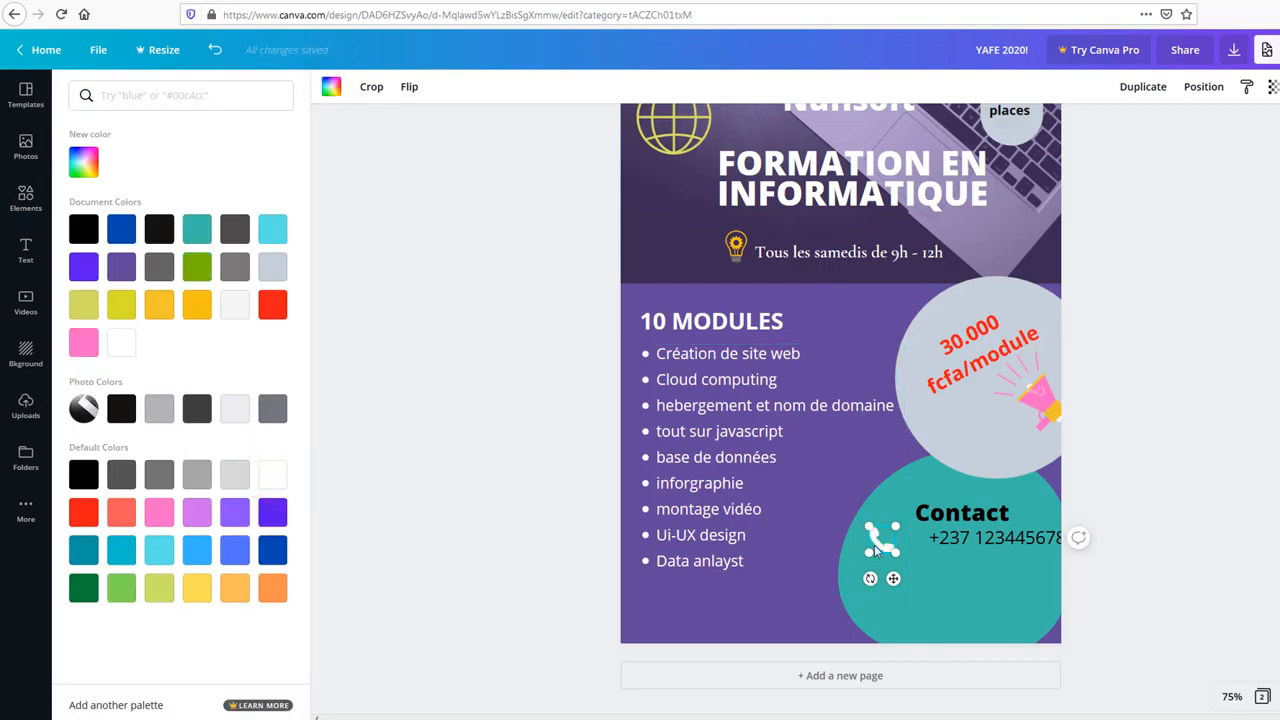
left_click(947, 564)
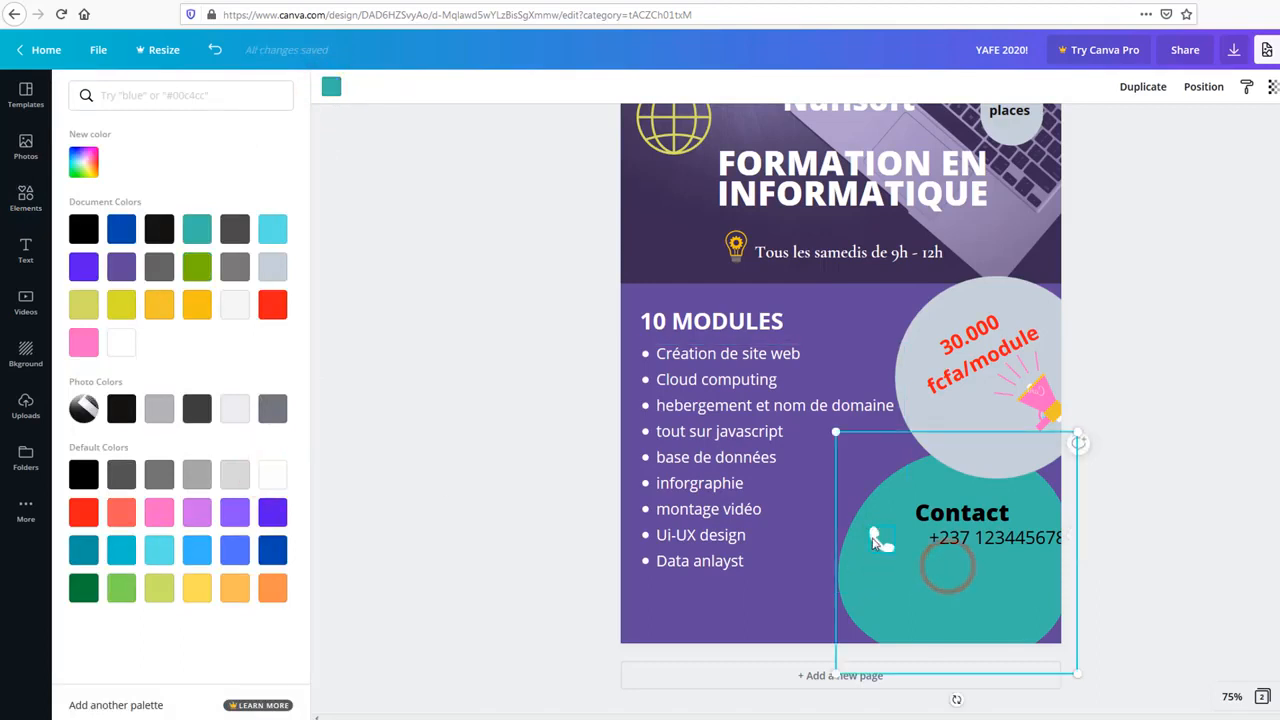
left_click_drag(950, 540, 932, 537)
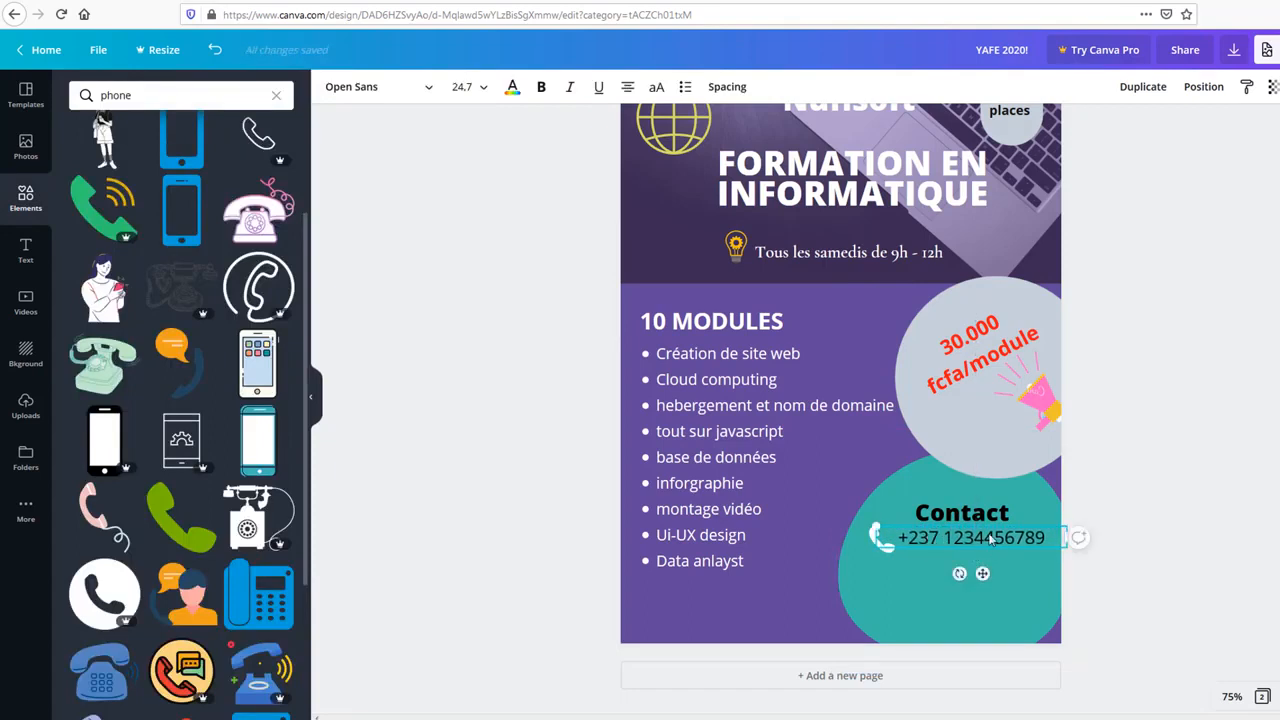
Step: Tilt the small phone icon to about 40°
left_click(453, 519)
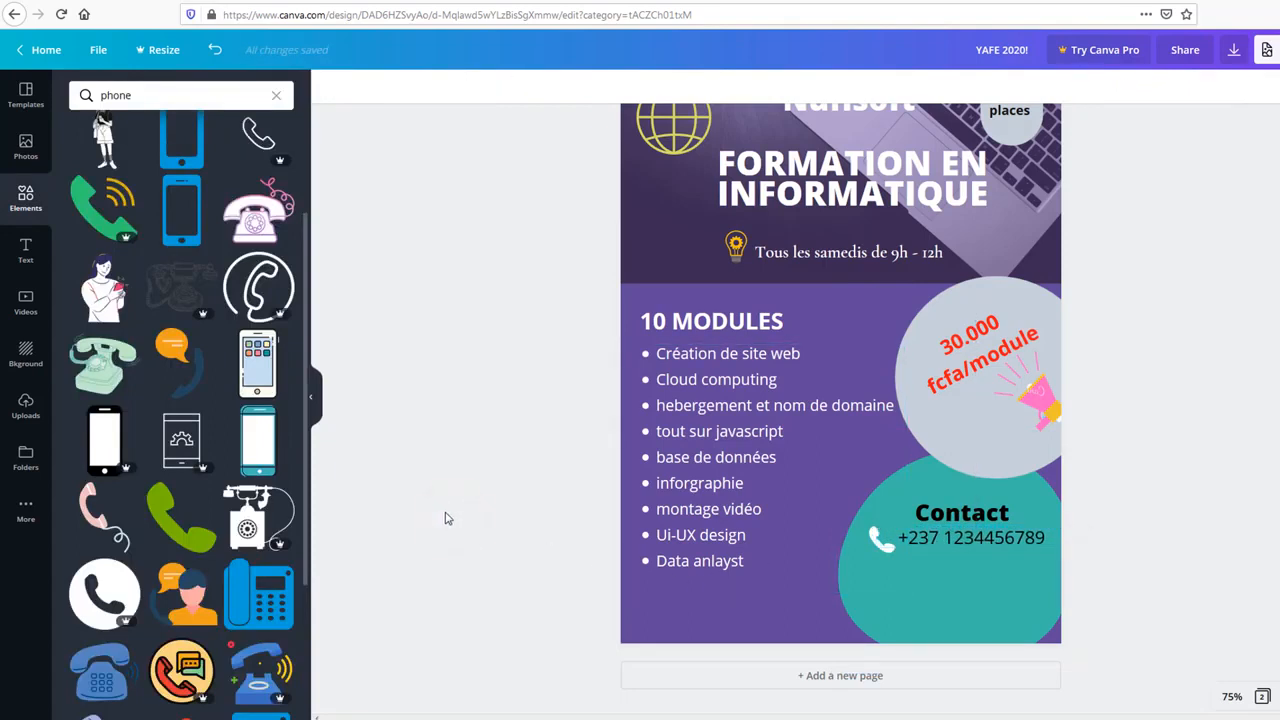
scroll(178, 450, "down", 3)
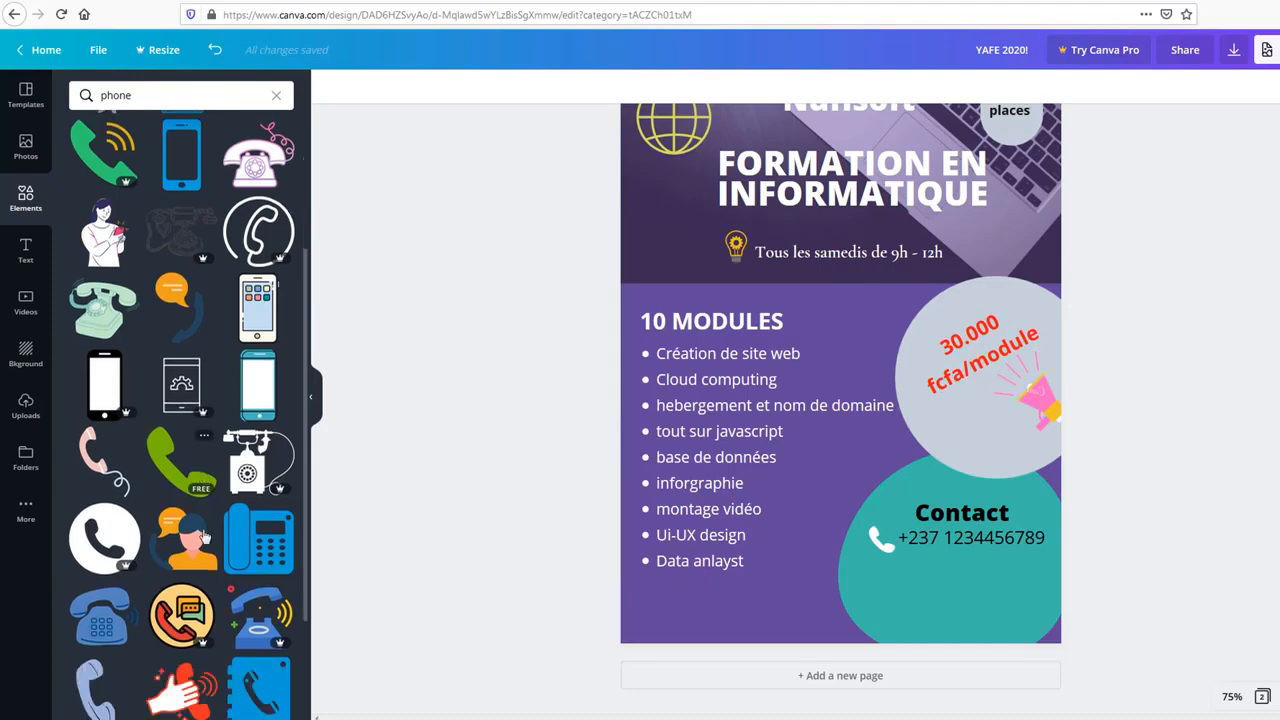
scroll(100, 500, "down", 1)
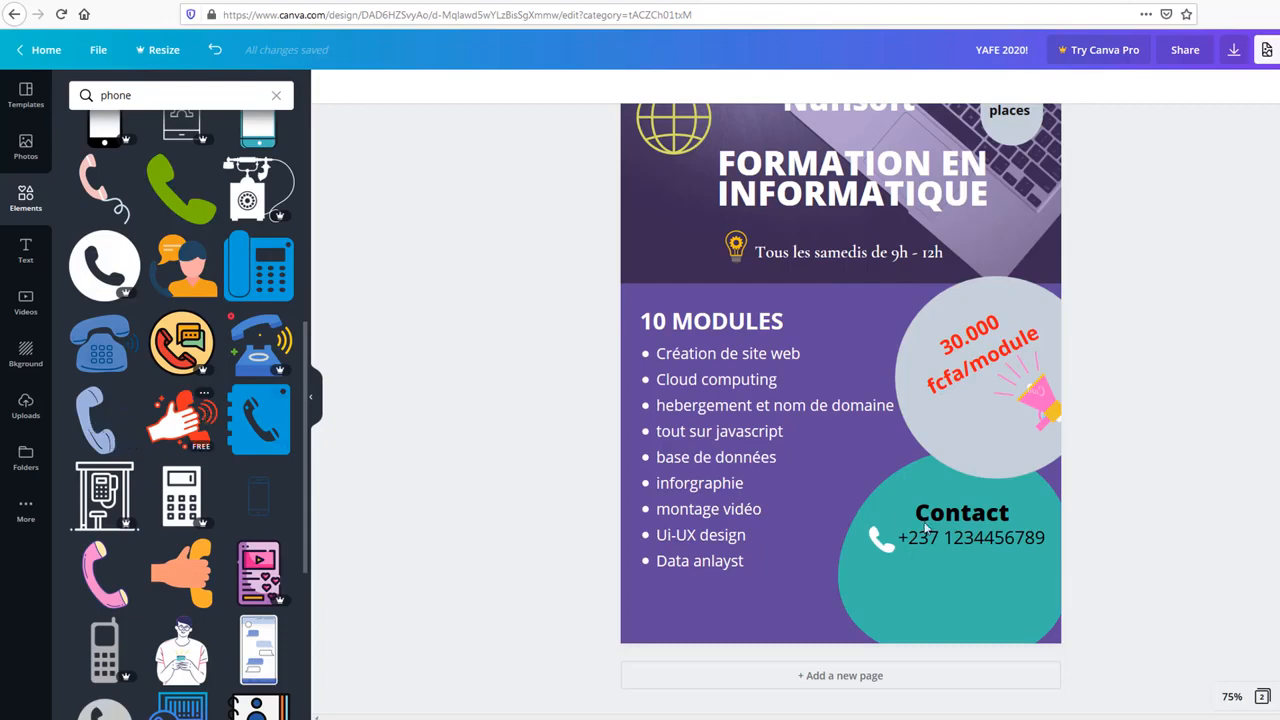
left_click(903, 563)
left_click(945, 576)
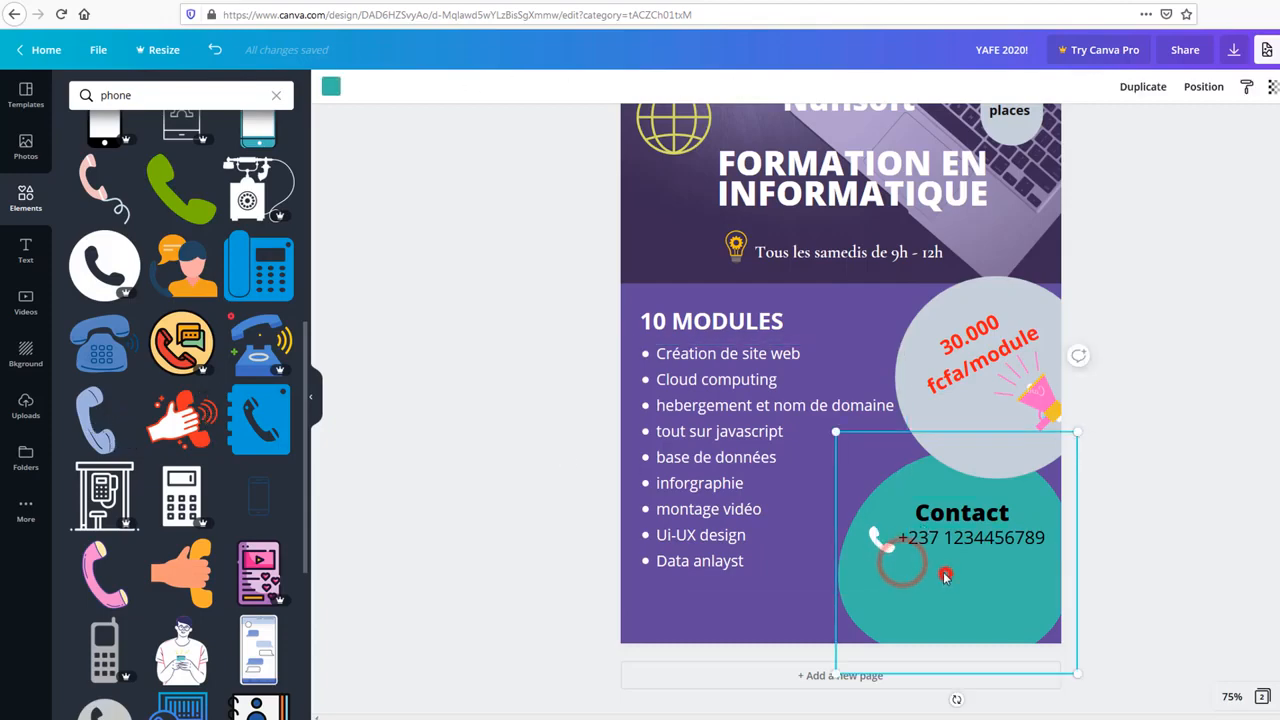
left_click(896, 567)
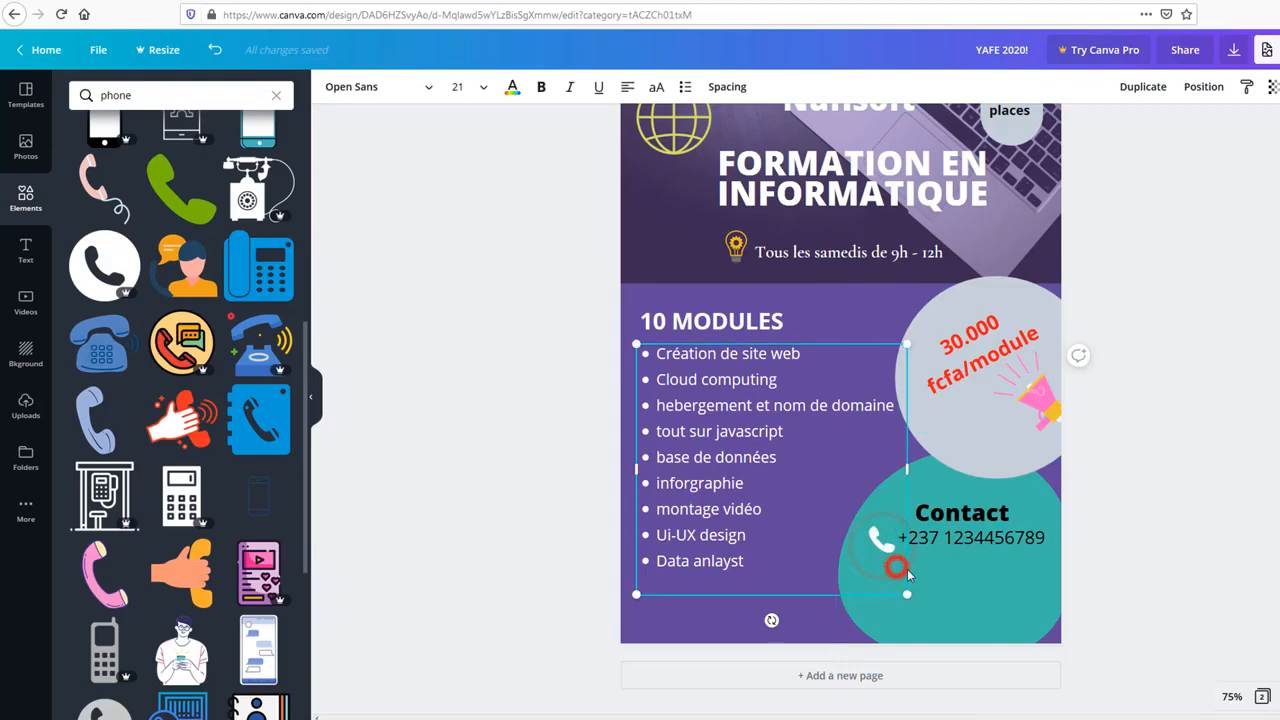
left_click(907, 574)
left_click(888, 553)
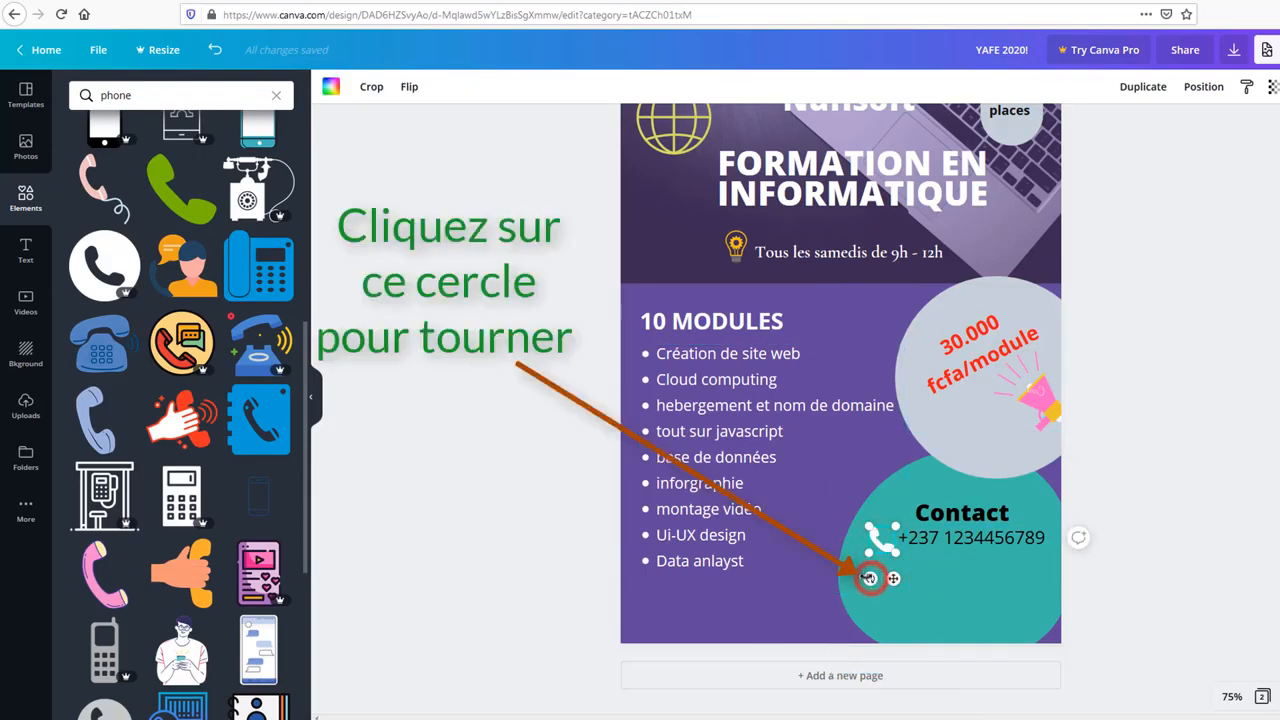
left_click_drag(869, 578, 868, 576)
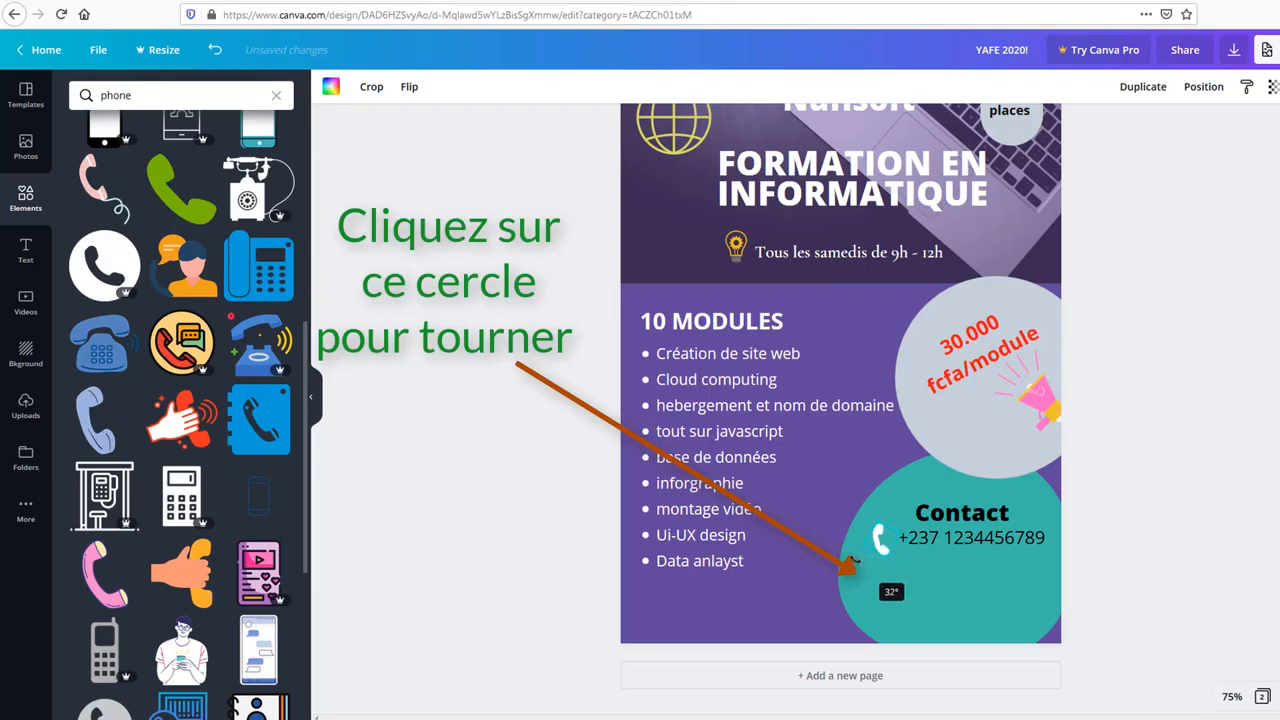
left_click_drag(853, 556, 860, 569)
Step: Shrink the tilted phone icon
left_click(957, 586)
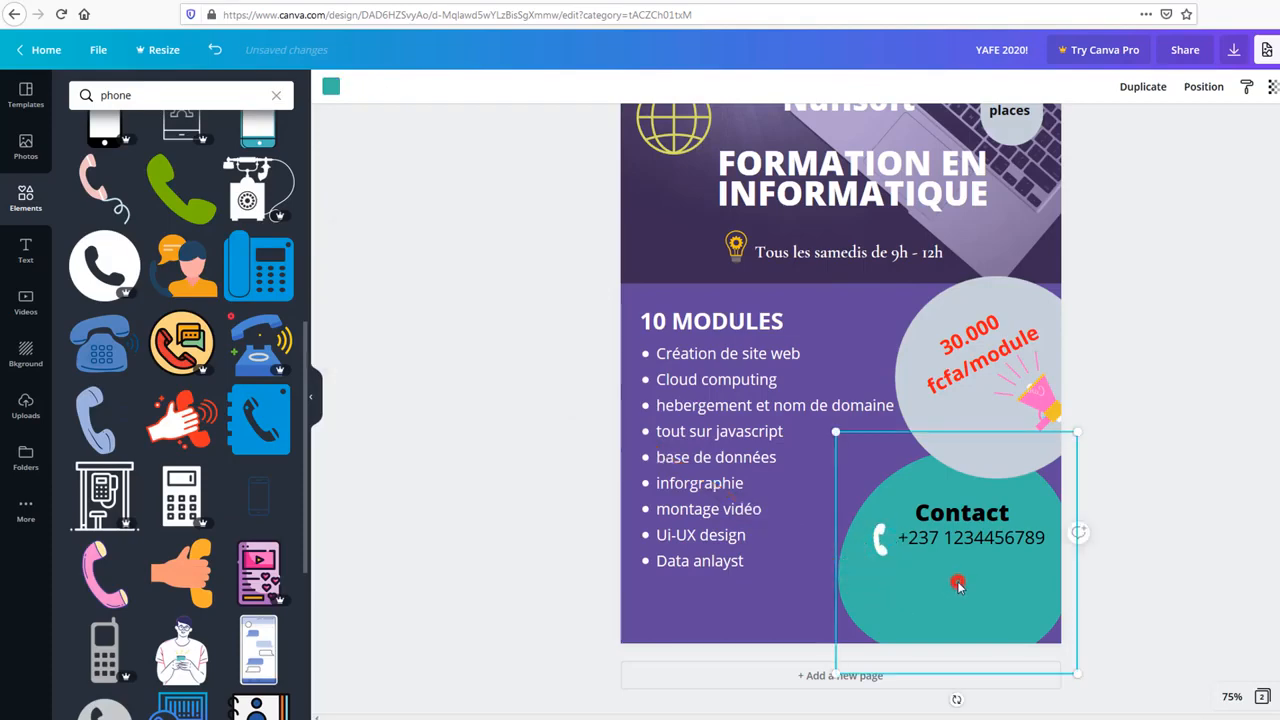
left_click(878, 543)
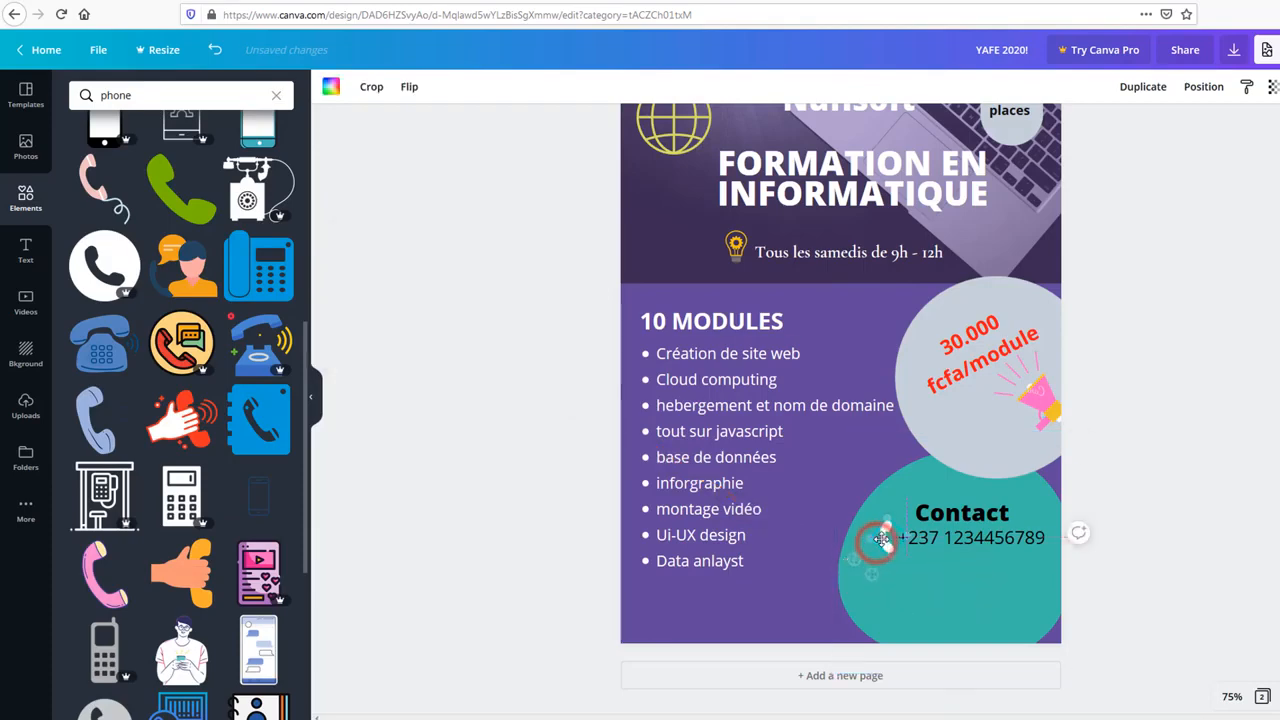
left_click_drag(888, 557, 890, 540)
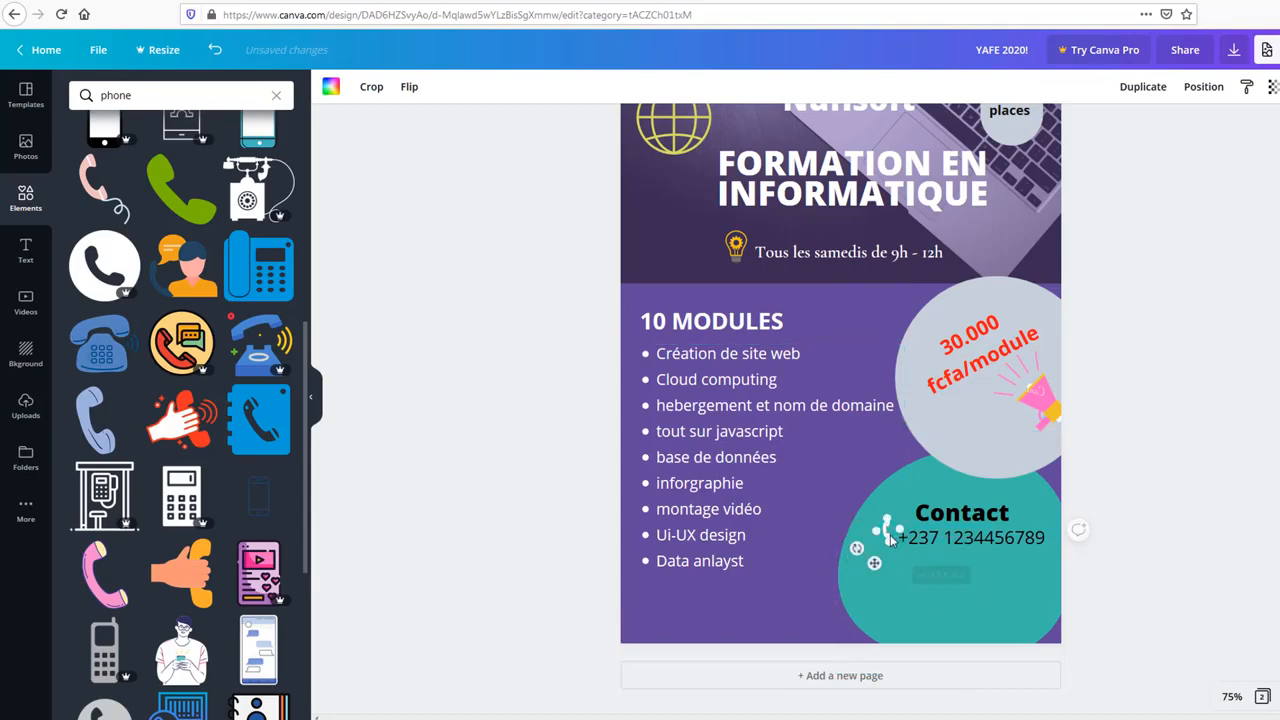
left_click(890, 540)
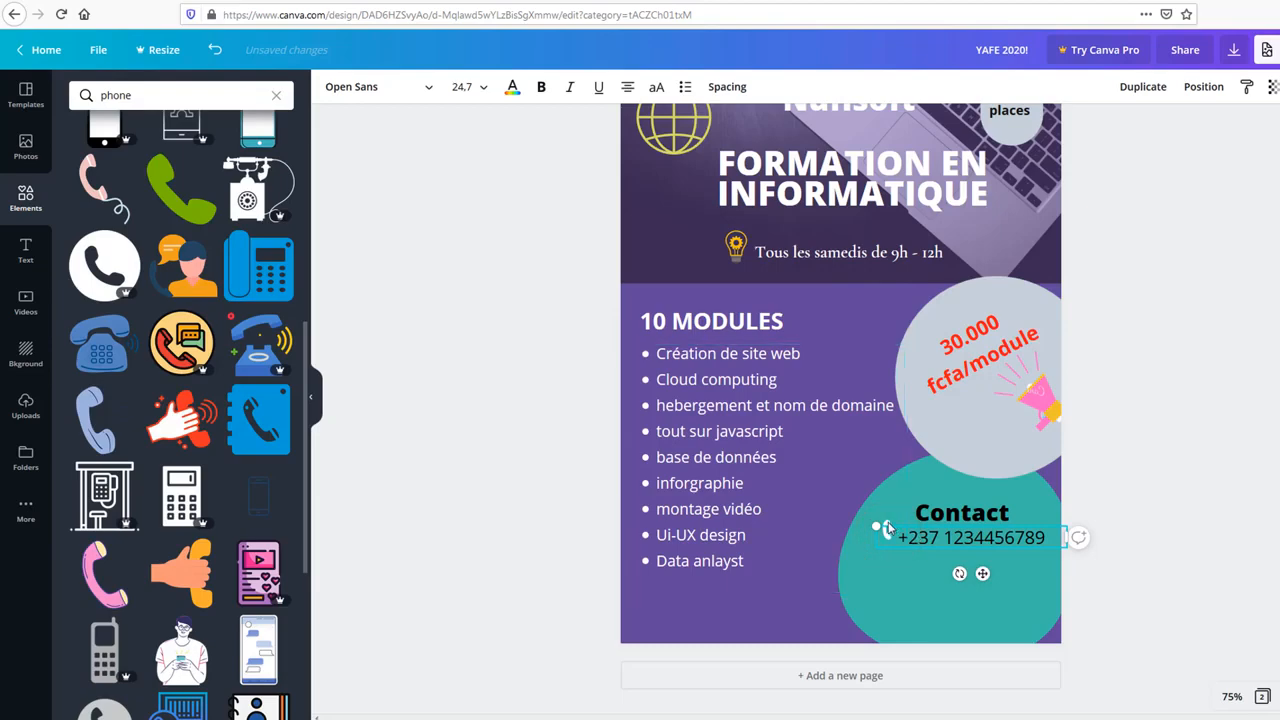
left_click(886, 523)
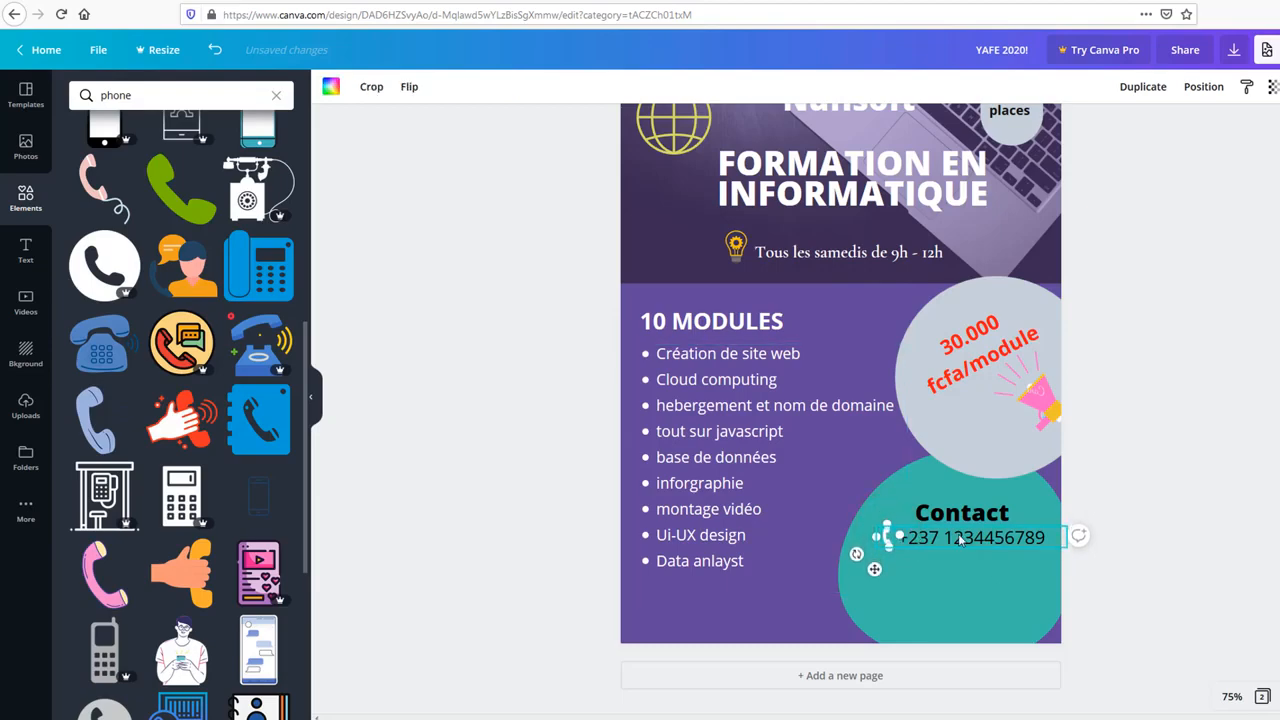
left_click(1193, 532)
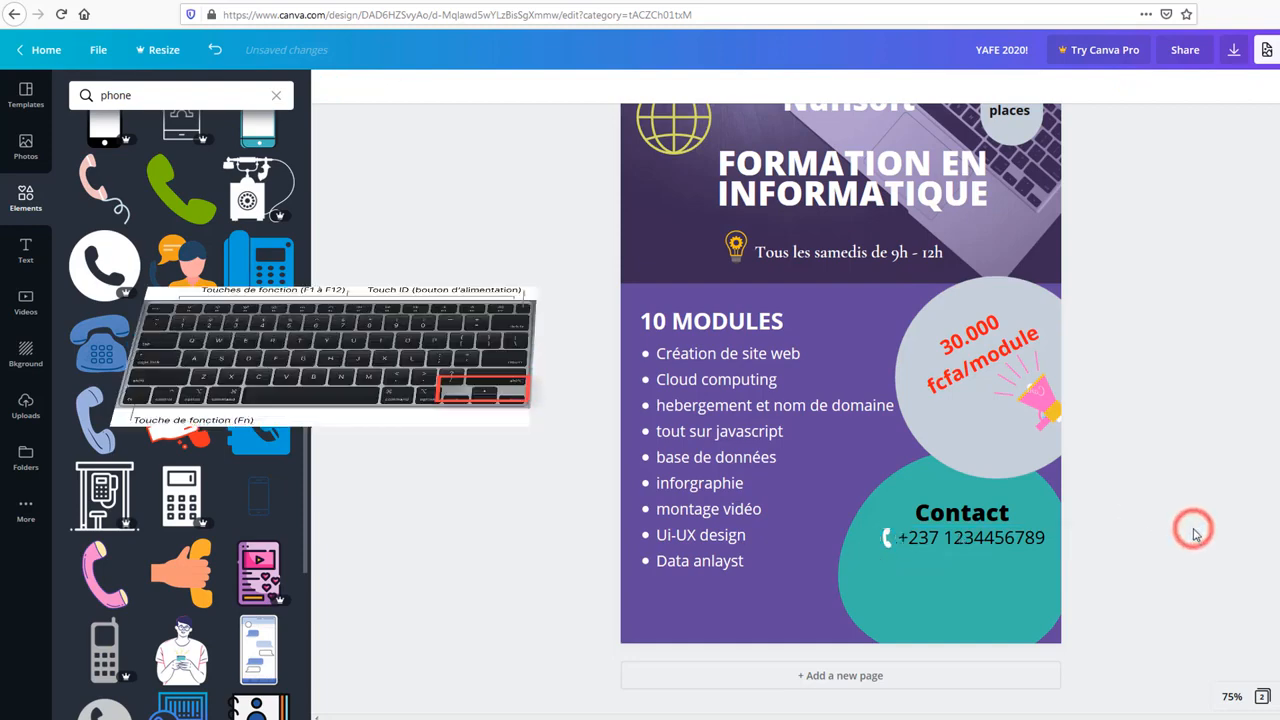
Step: Nudge the phone-number text down slightly with the arrow key
left_click(942, 541)
left_click(887, 541)
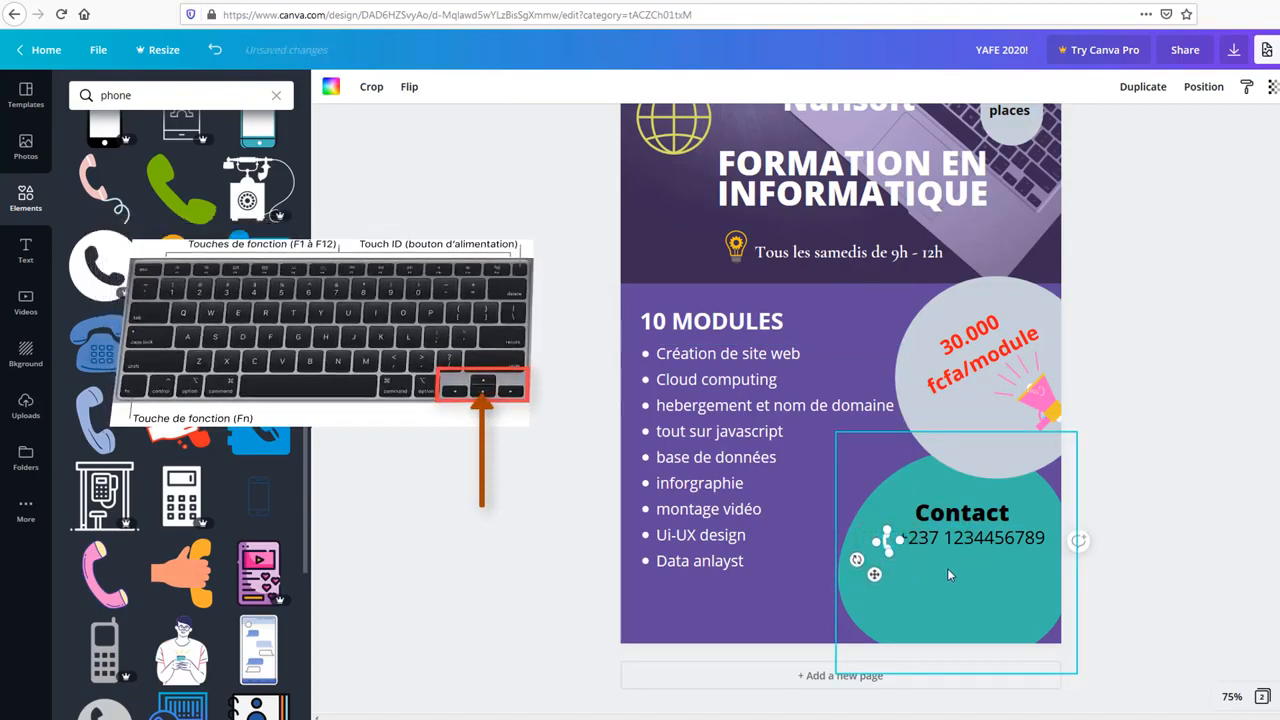
left_click(958, 538)
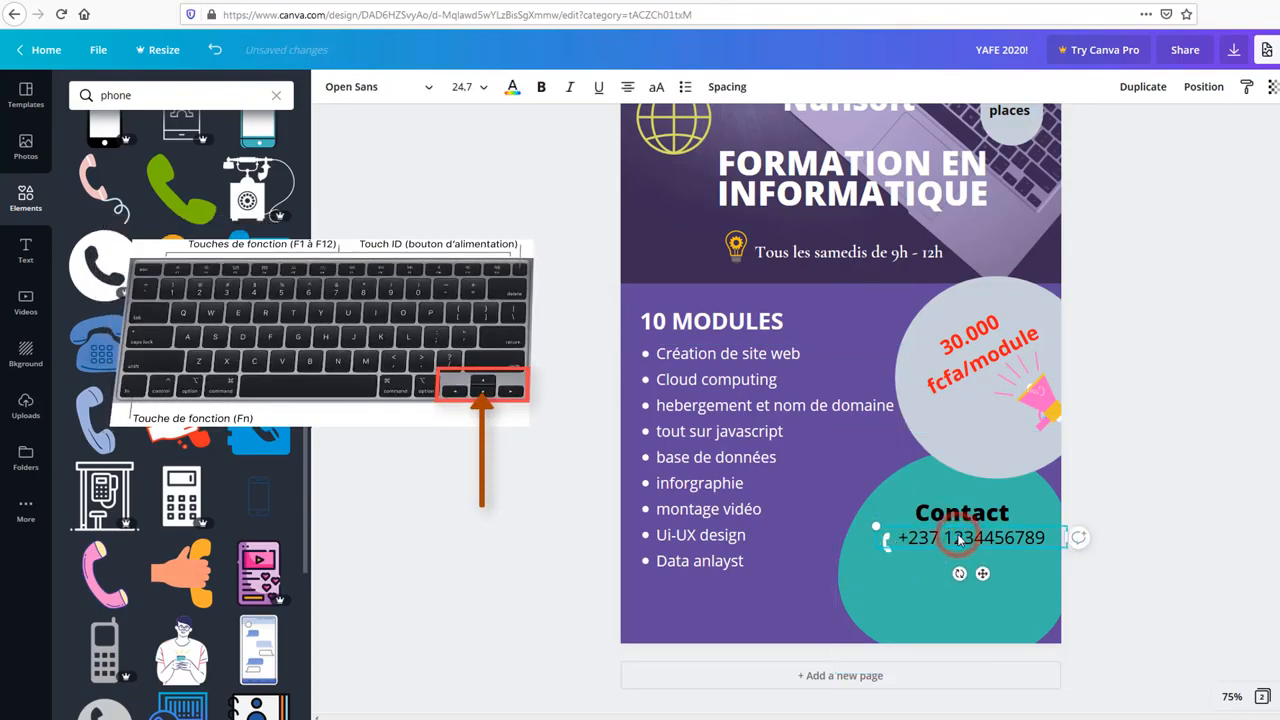
key("Down")
key("Down")
key("Down")
key("Down")
key("Down")
key("Down")
key("Down")
key("Down")
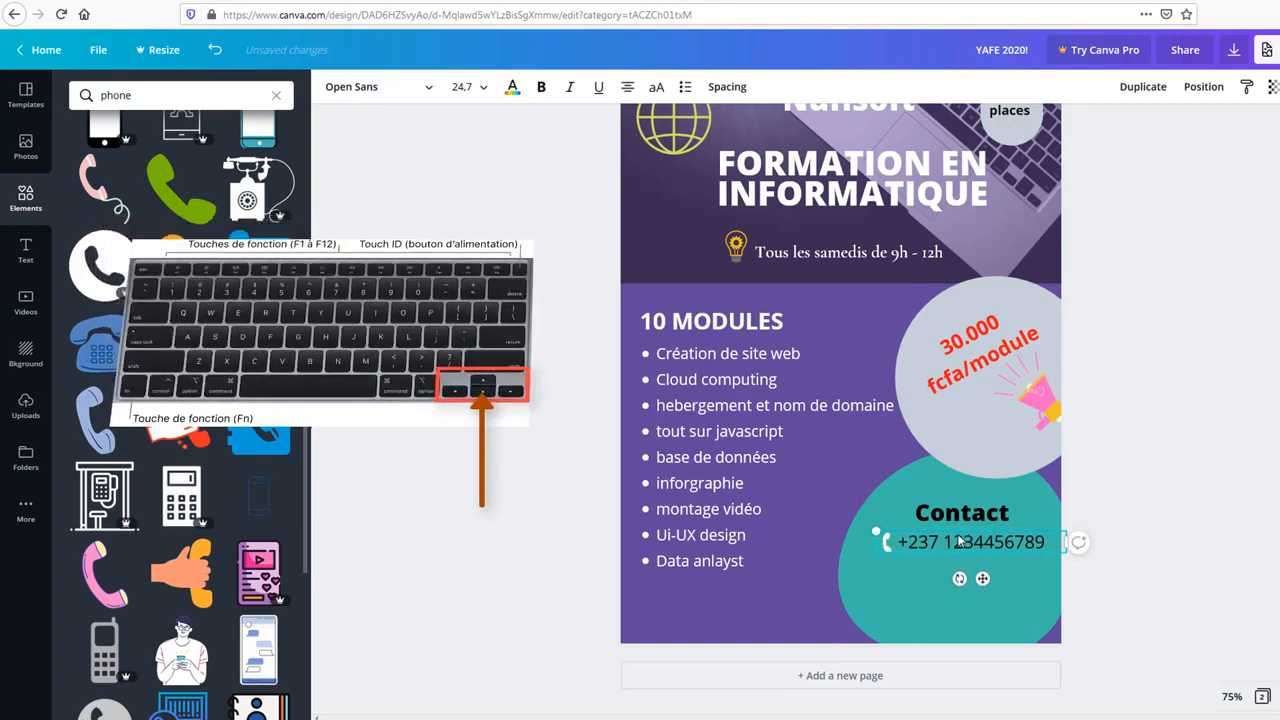
key("Down")
key("Down")
key("Down")
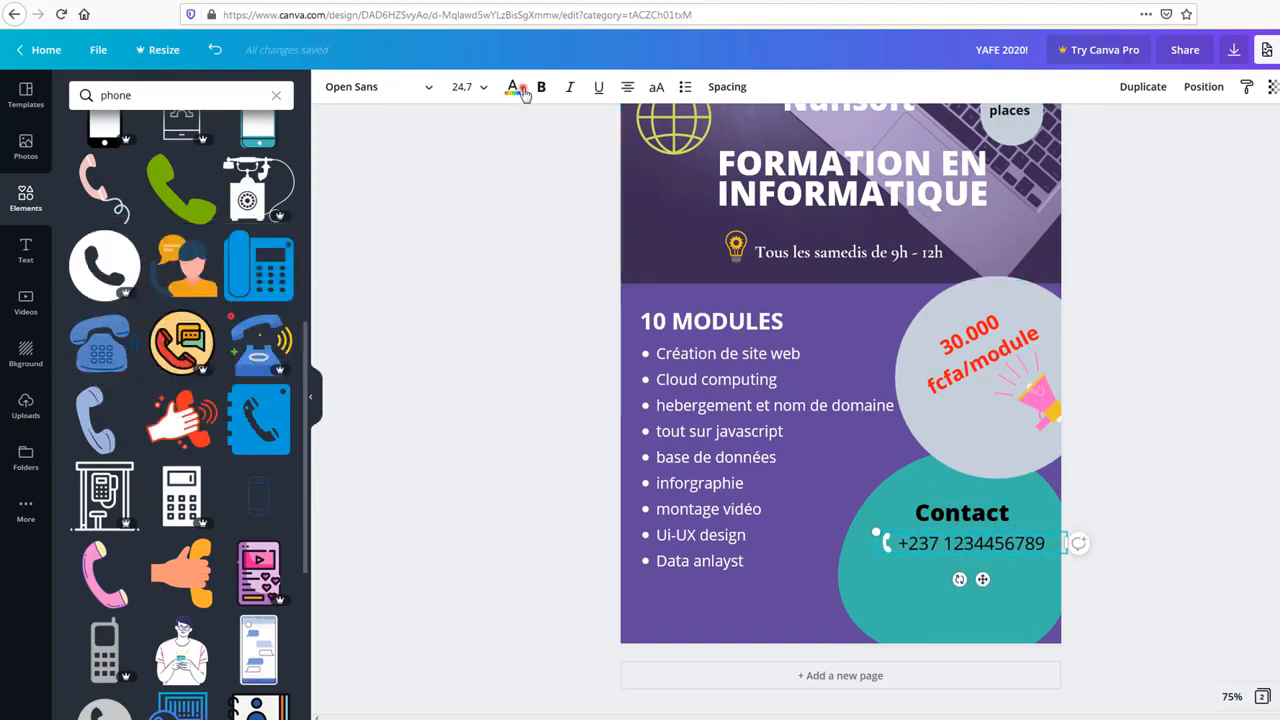
Step: Make the phone-number text white and clear the old Elements search
left_click(518, 90)
left_click(277, 476)
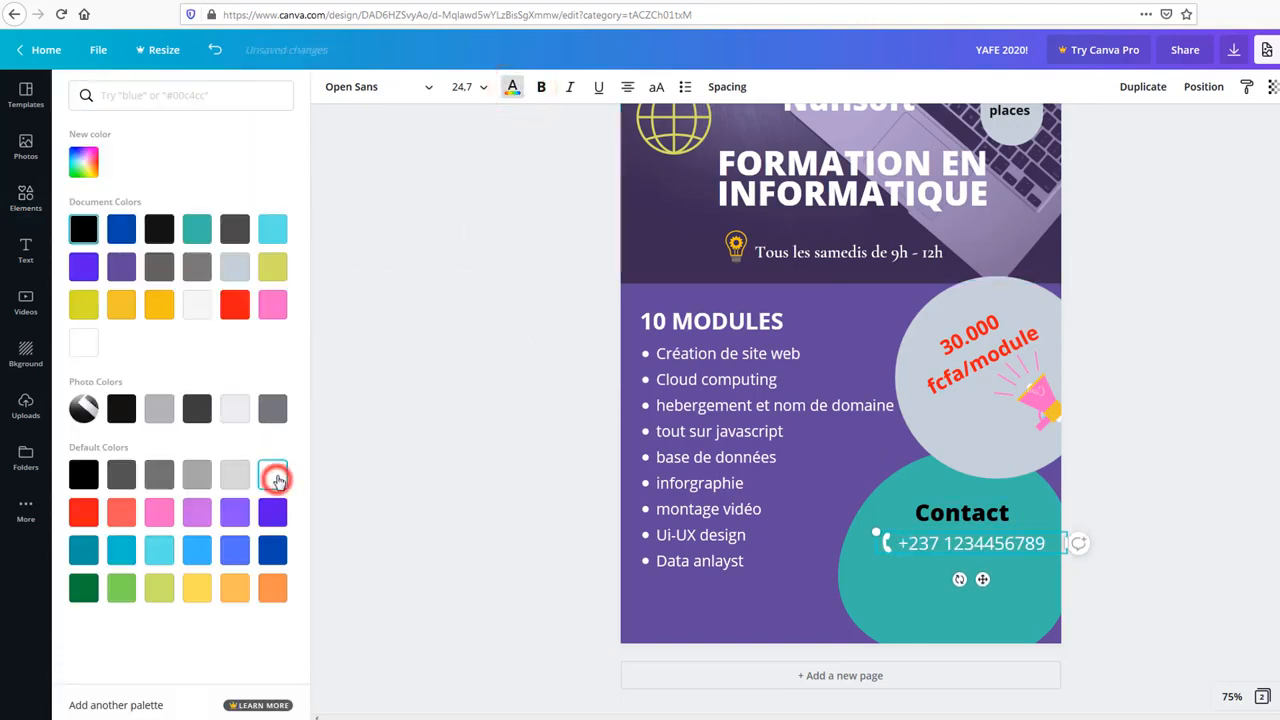
left_click(450, 468)
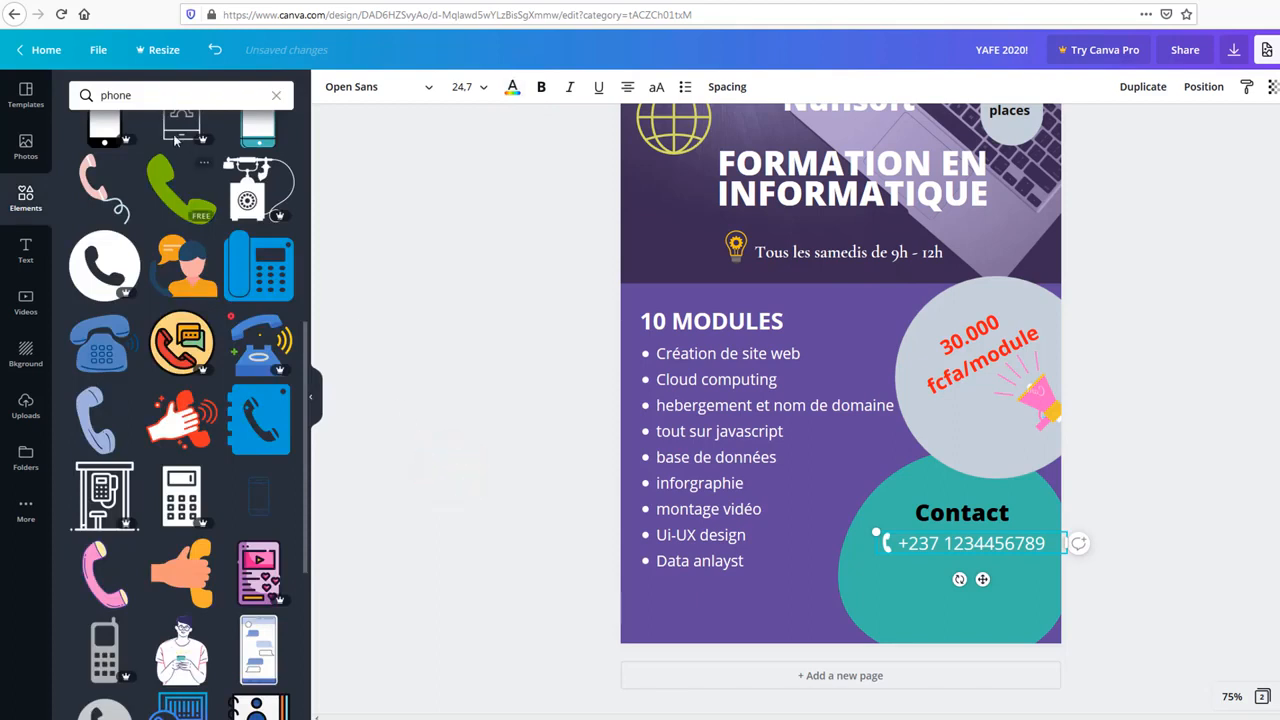
left_click(166, 98)
key("BackSpace")
key("BackSpace")
key("BackSpace")
key("BackSpace")
key("BackSpace")
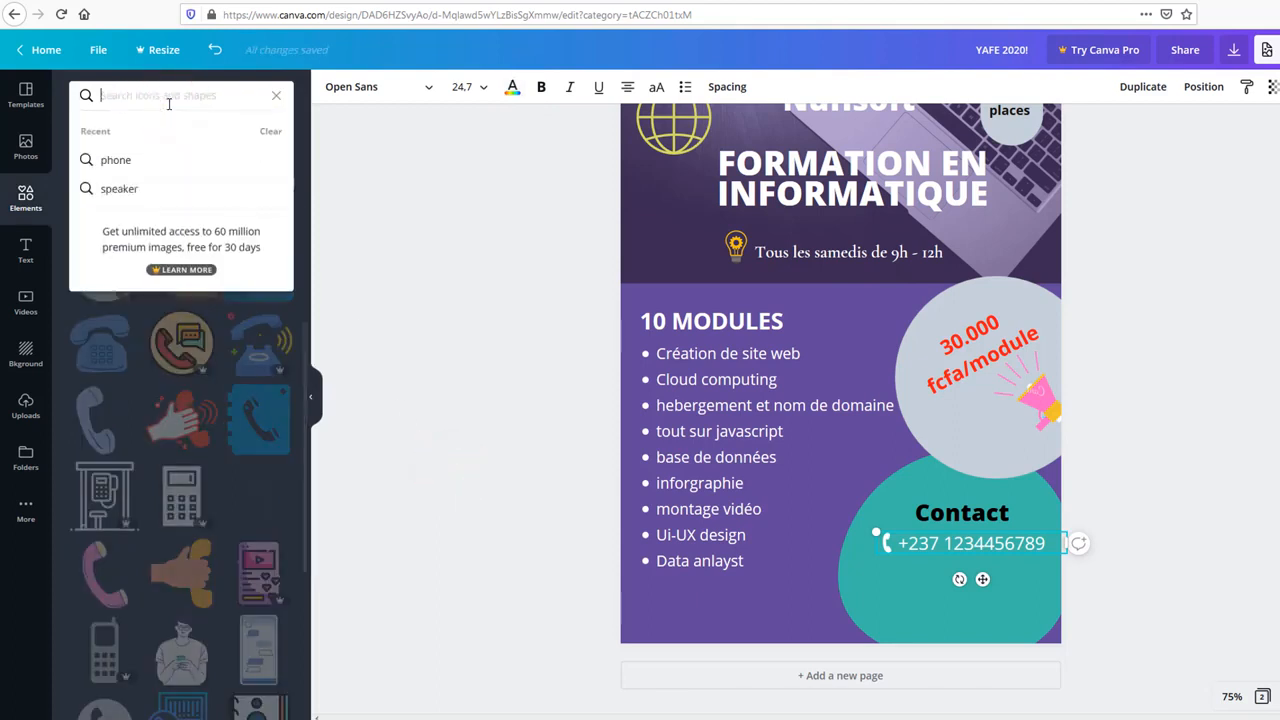
Step: Search Elements for 'mail', place an envelope, shrink it and move it toward the contact details
type("mail")
key("Return")
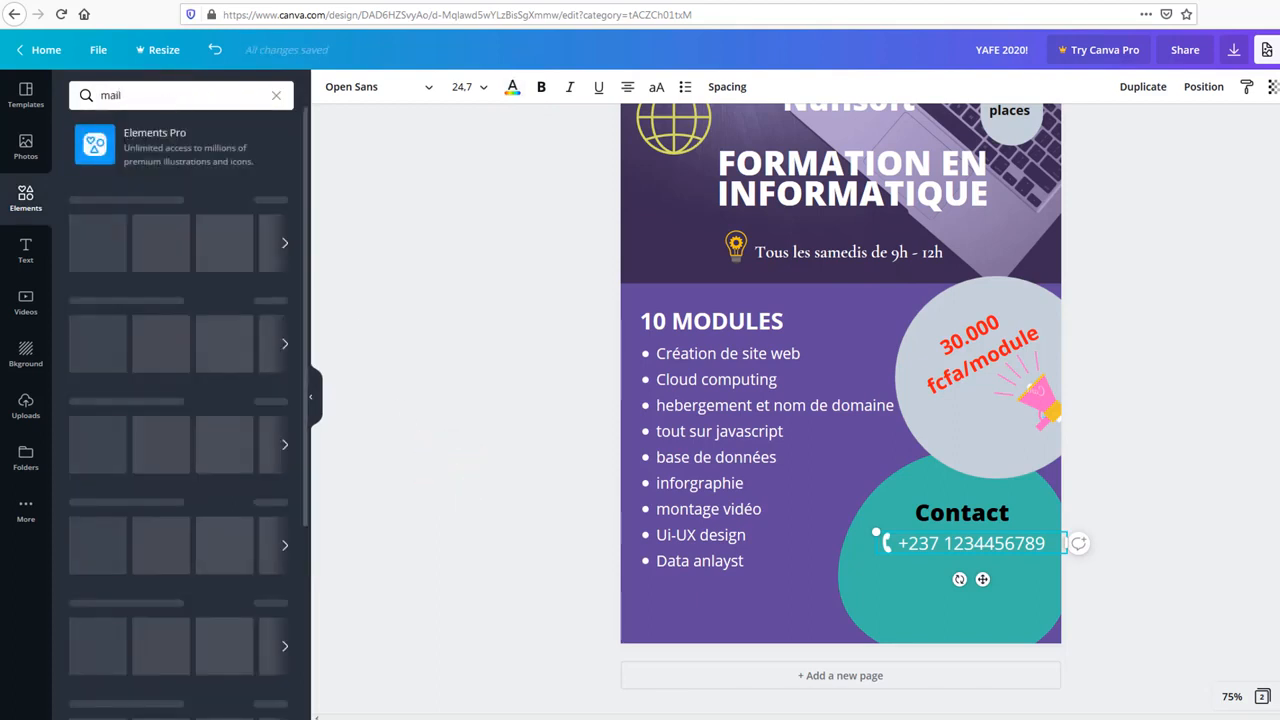
left_click_drag(181, 220, 821, 511)
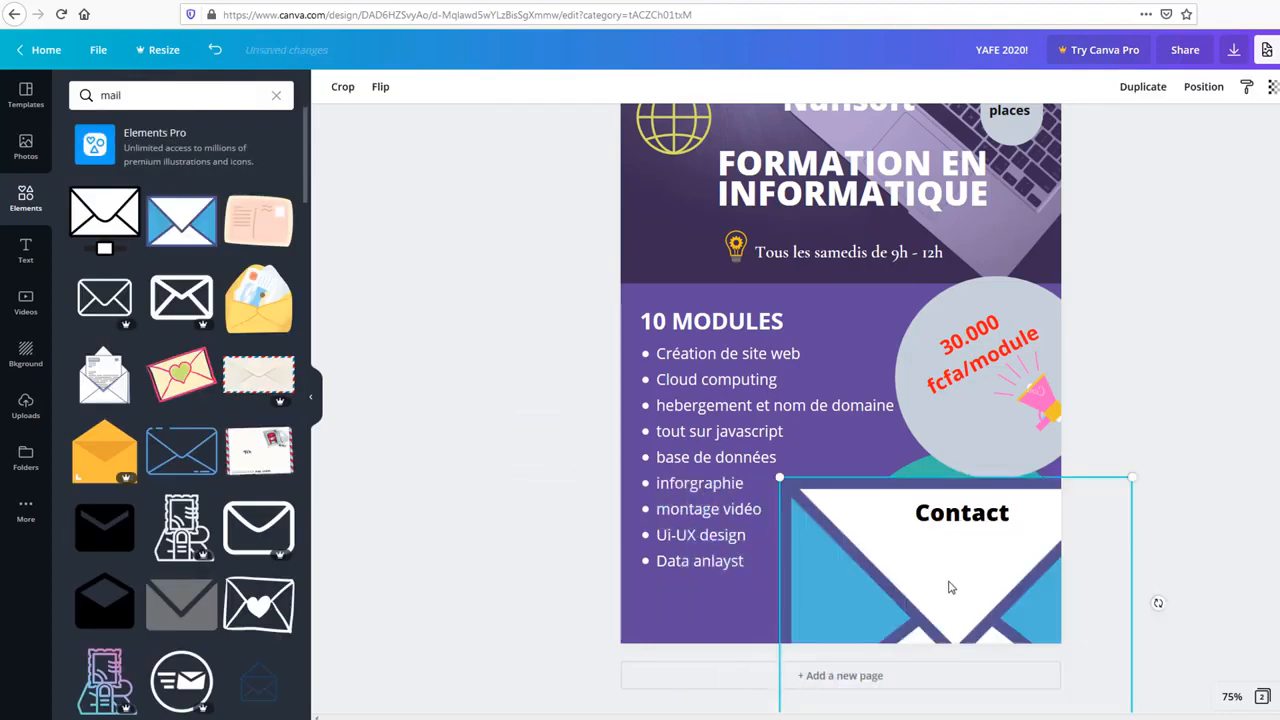
left_click_drag(1130, 480, 922, 571)
left_click_drag(877, 624, 879, 584)
Step: Make the envelope icon white and shrink it further
left_click(394, 86)
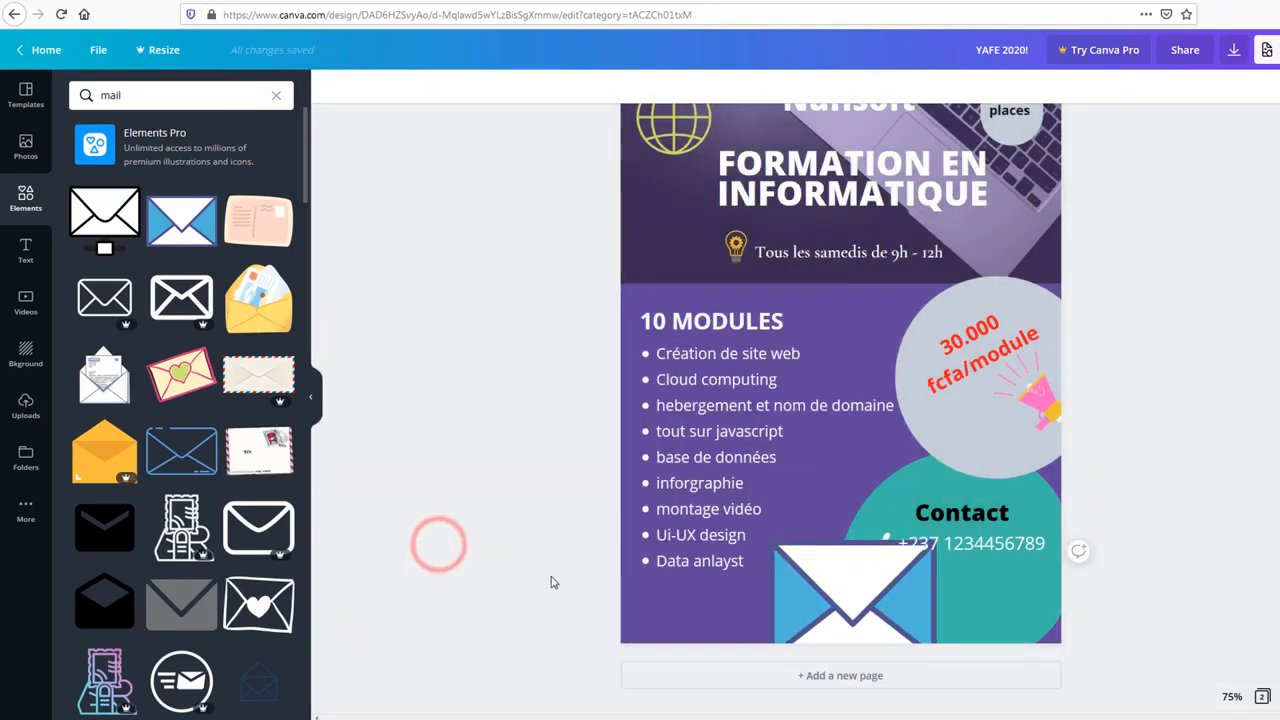
left_click(860, 617)
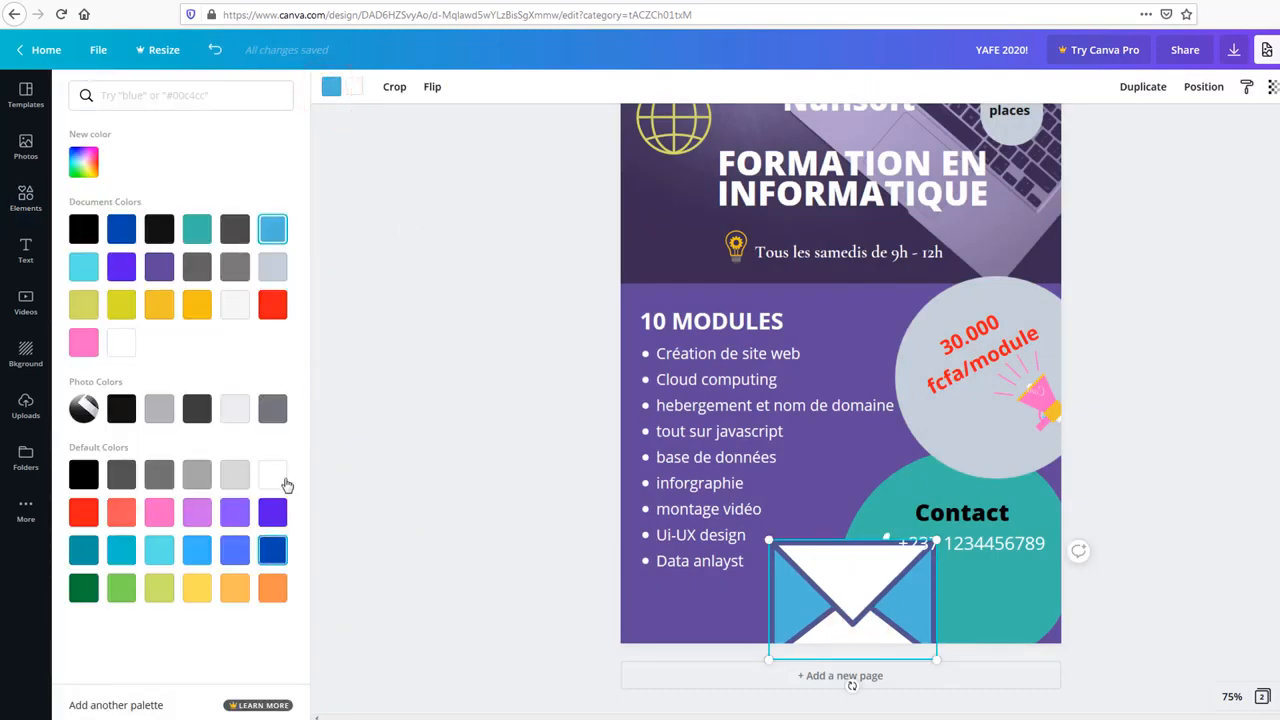
left_click(281, 480)
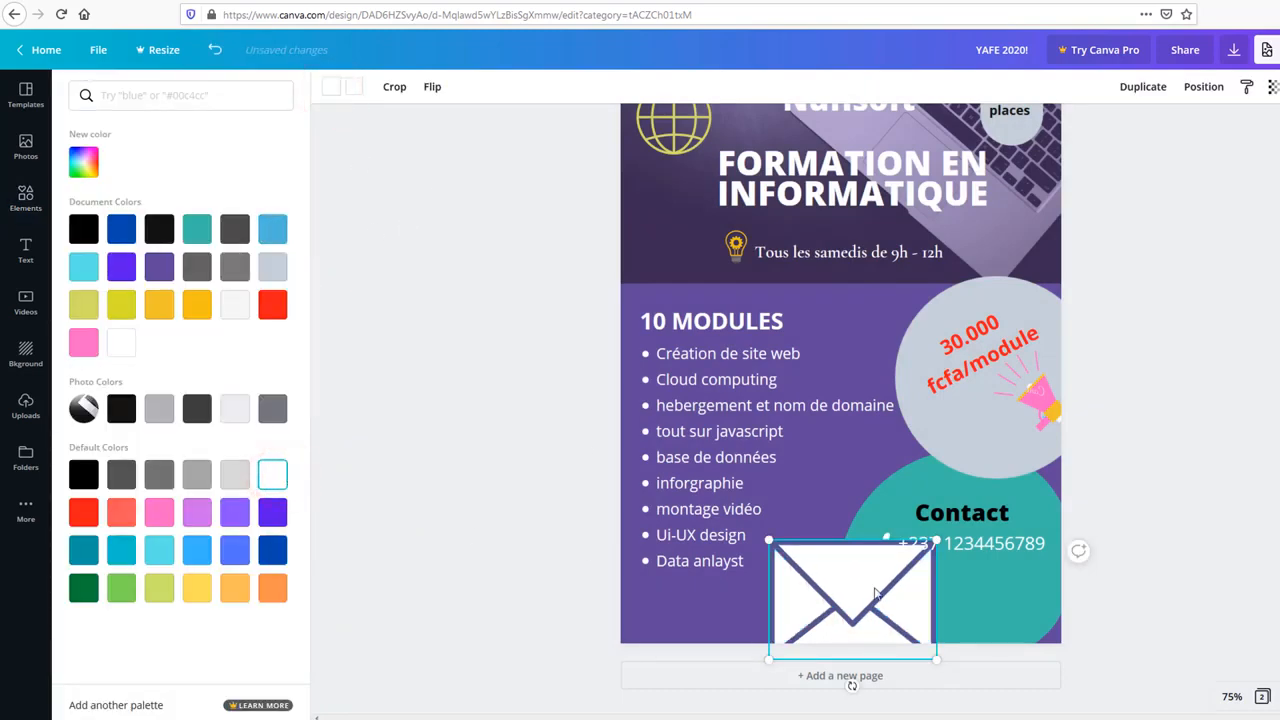
left_click_drag(820, 575, 927, 581)
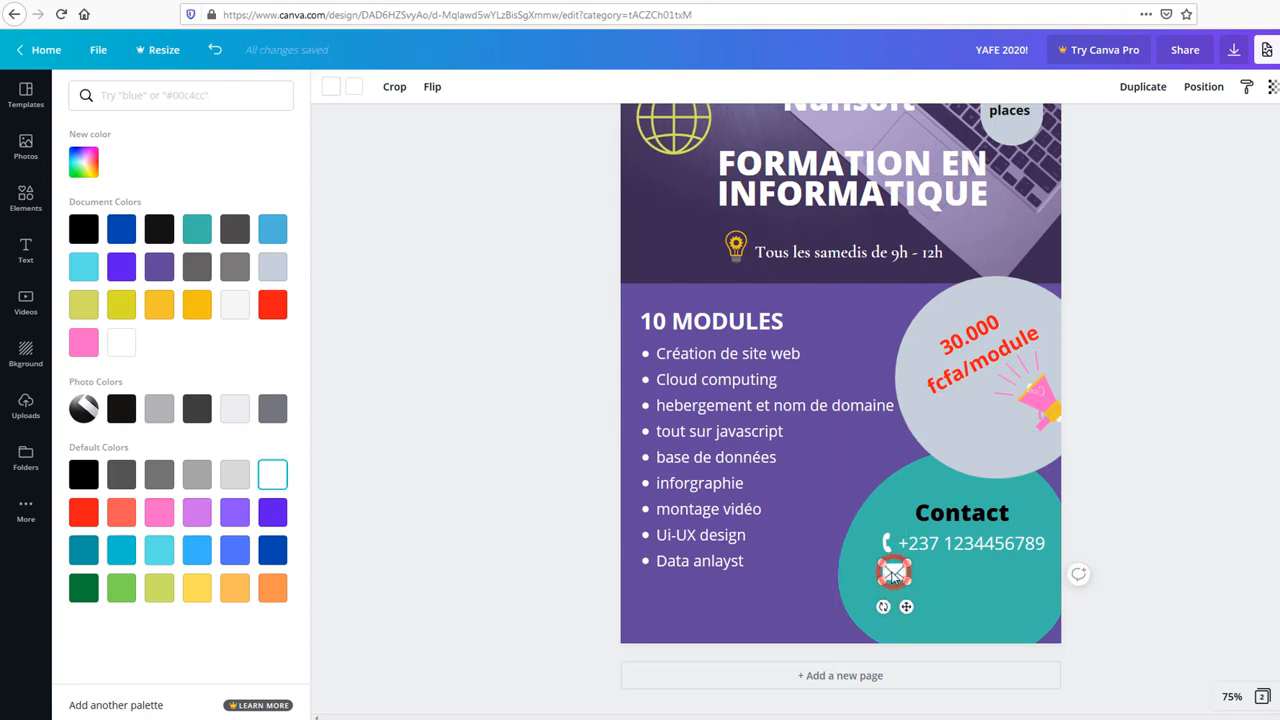
Step: Nudge the envelope left and add a subheading beside it containing the contact e-mail address
left_click(416, 530)
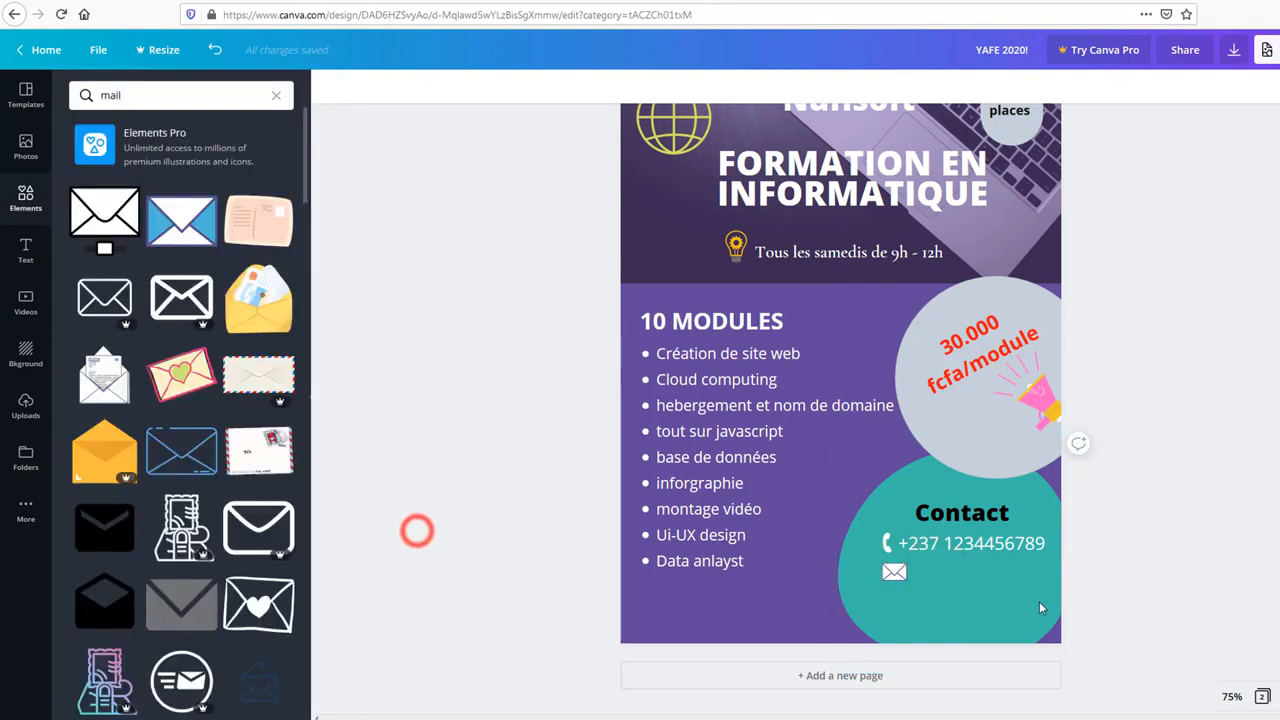
left_click_drag(894, 571, 888, 571)
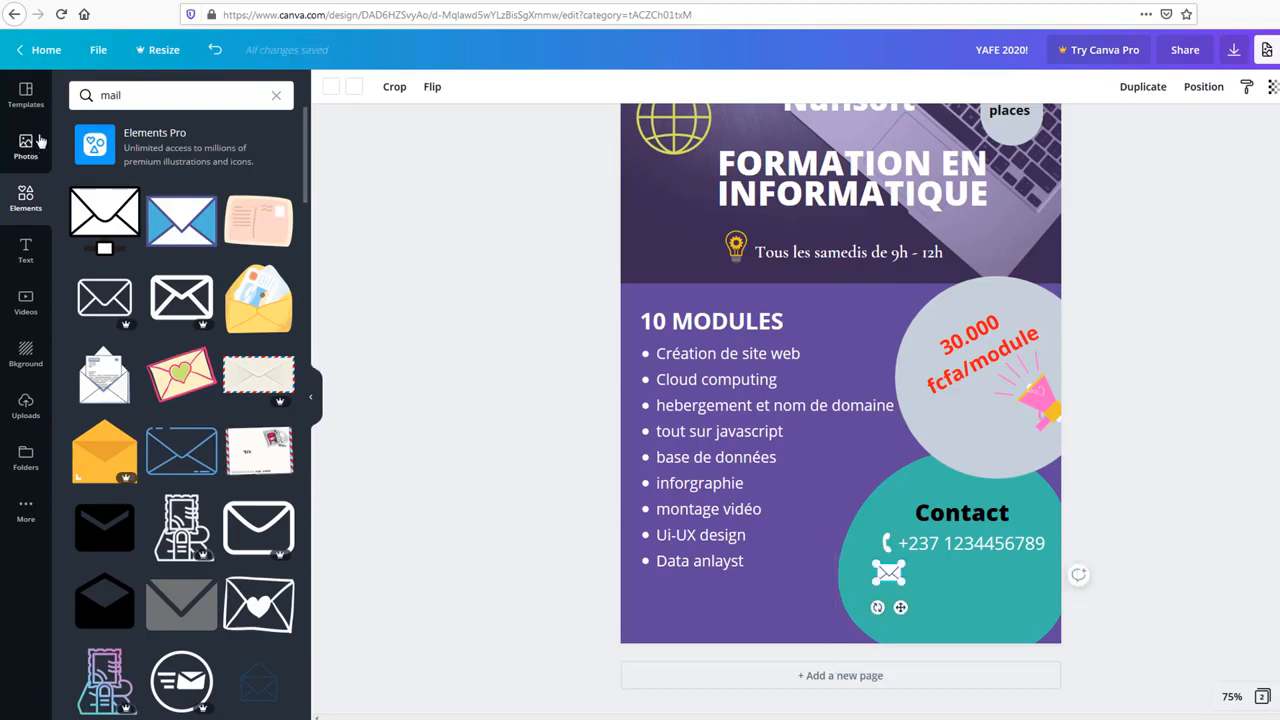
left_click(17, 250)
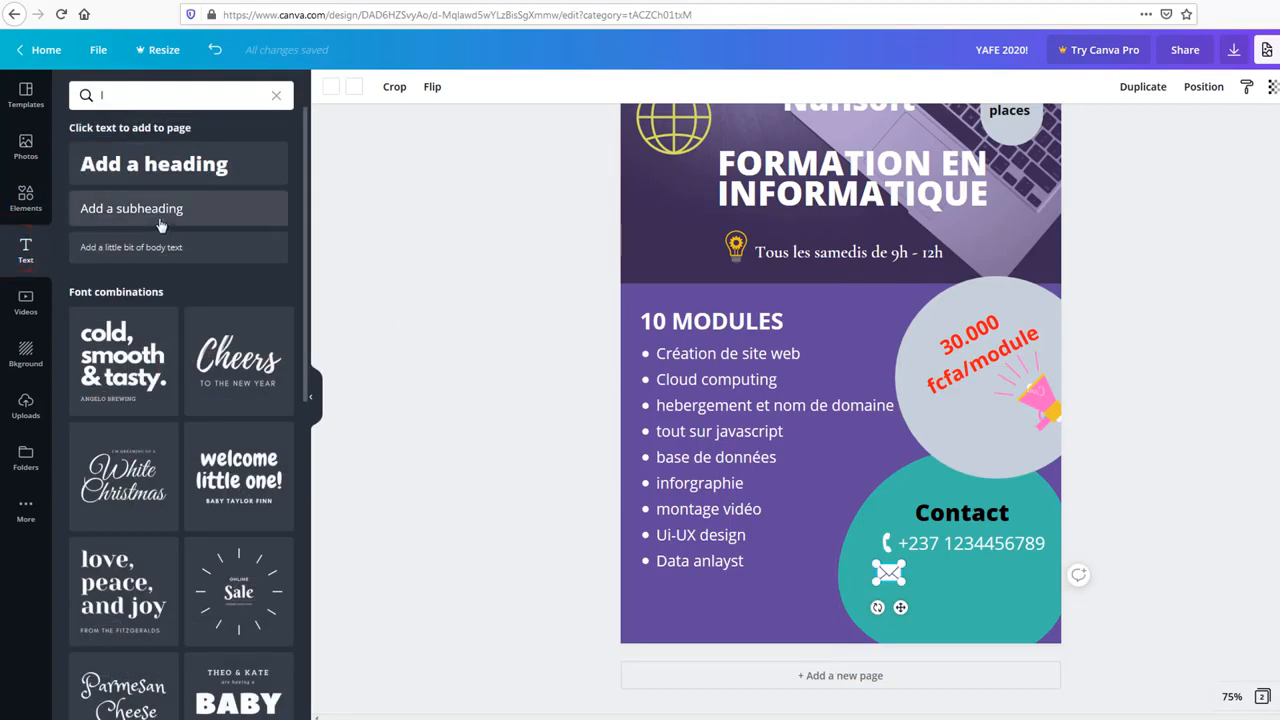
left_click_drag(152, 214, 952, 568)
left_click(955, 568)
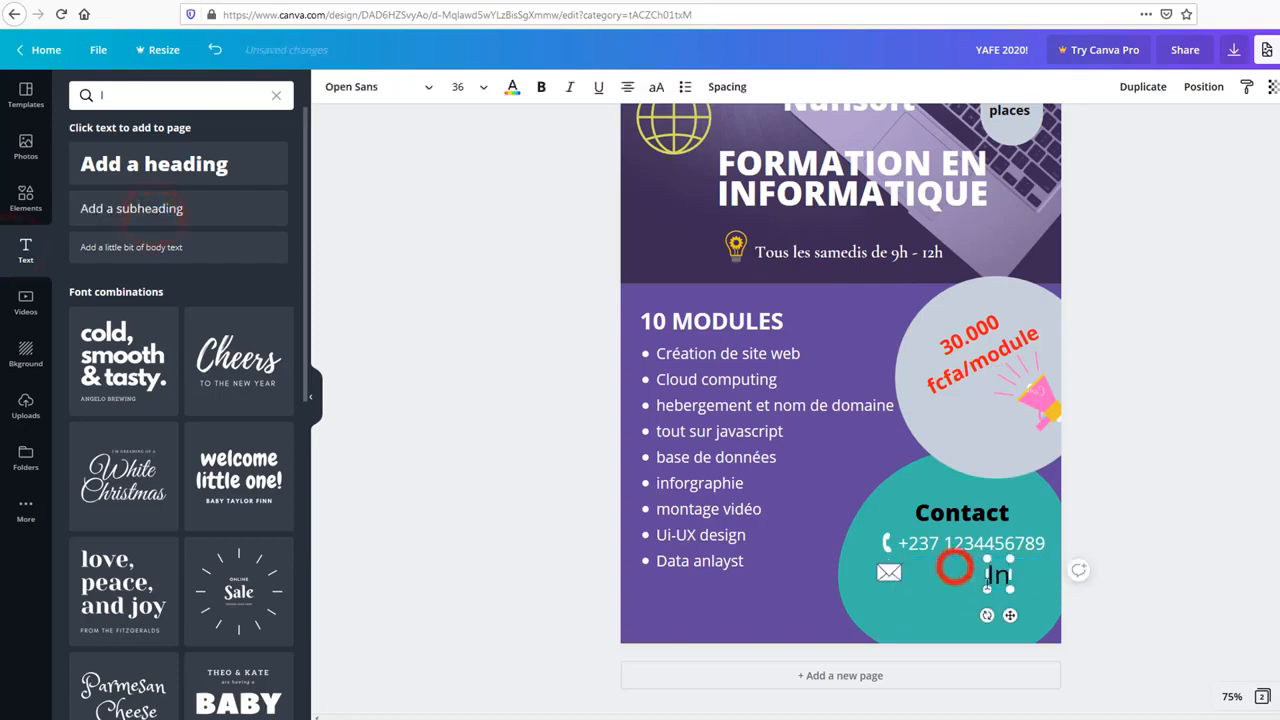
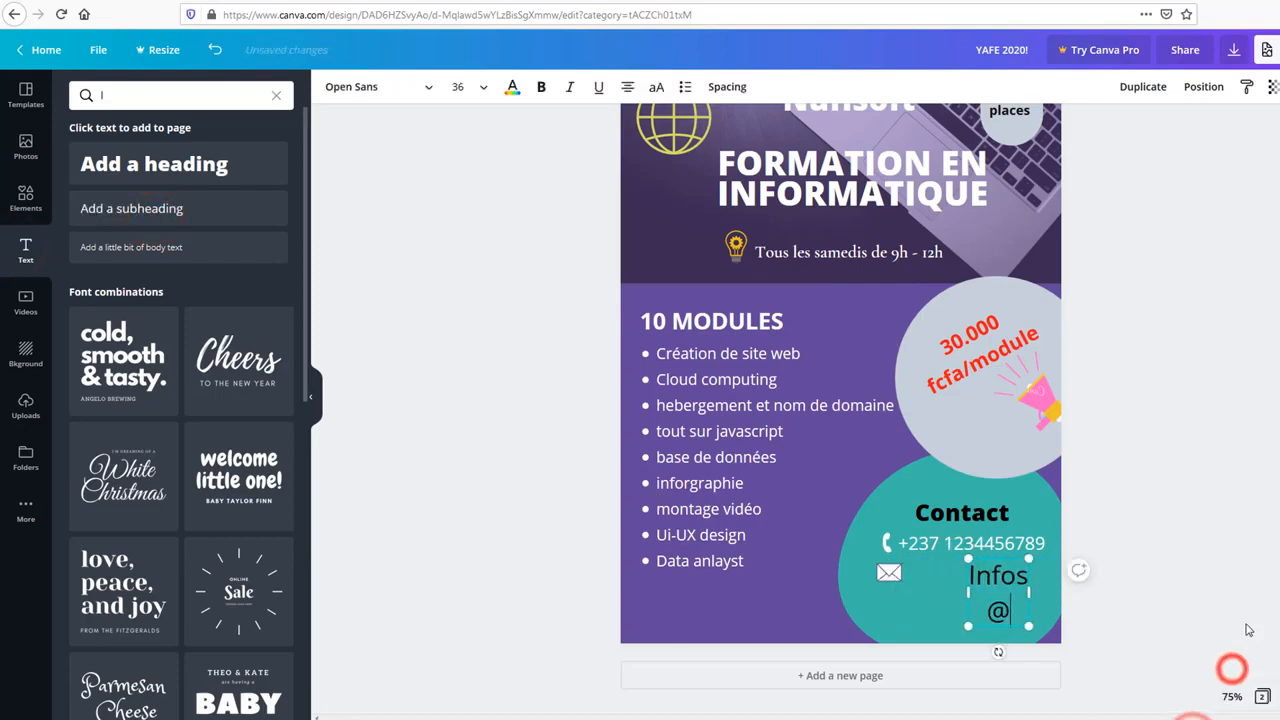
left_click_drag(930, 628, 903, 636)
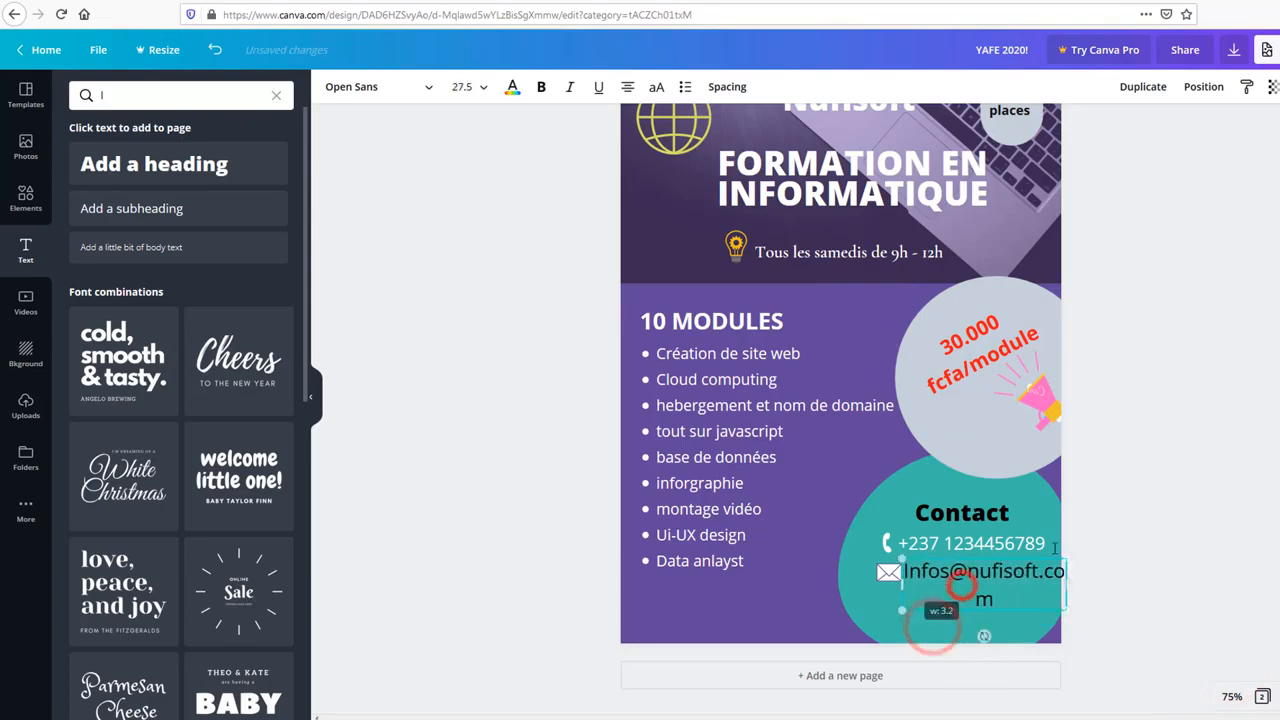
Step: Set the e-mail text to size 18 and colour it white
left_click(482, 87)
left_click(469, 264)
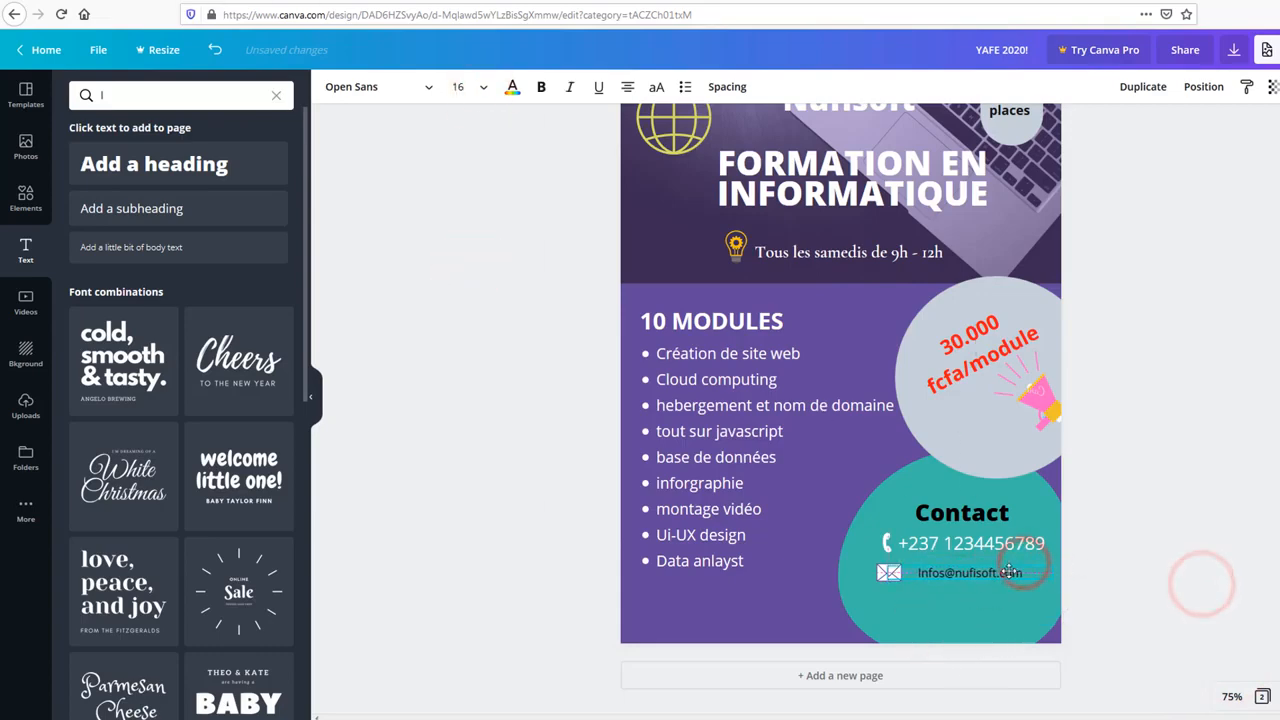
left_click(484, 87)
left_click(512, 87)
left_click(272, 304)
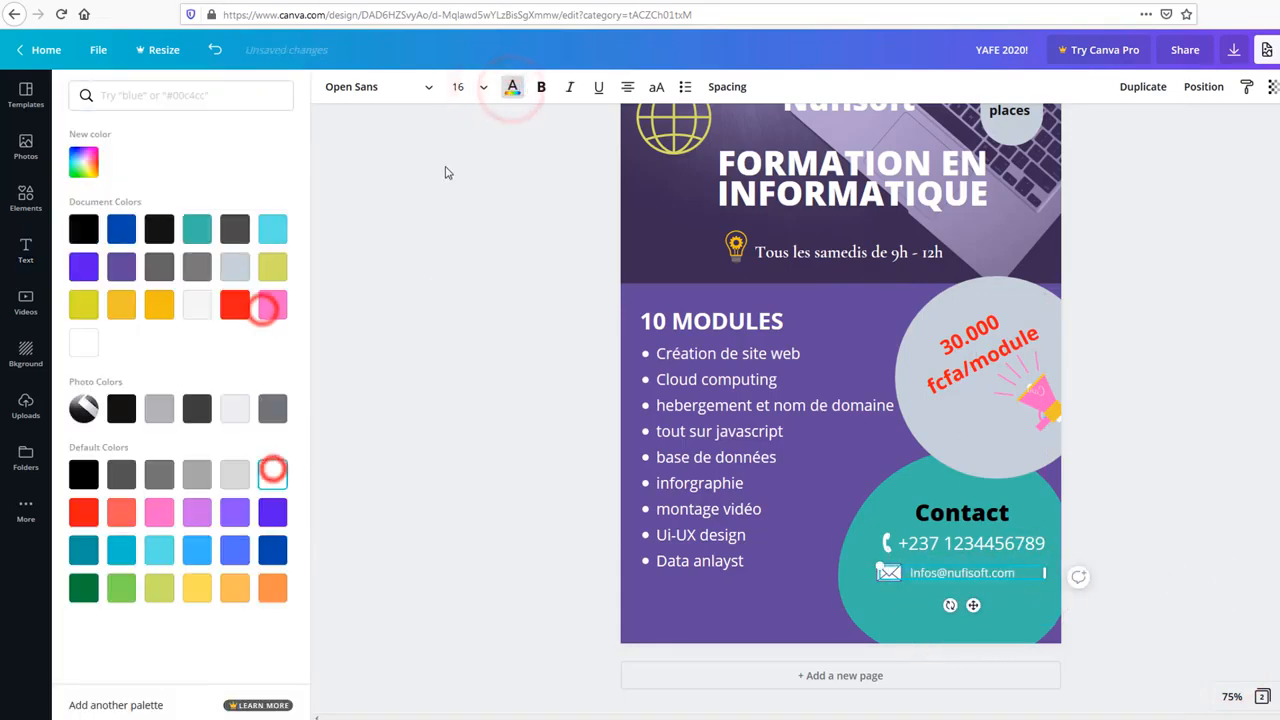
left_click(272, 474)
left_click(483, 87)
left_click(463, 298)
left_click(994, 571)
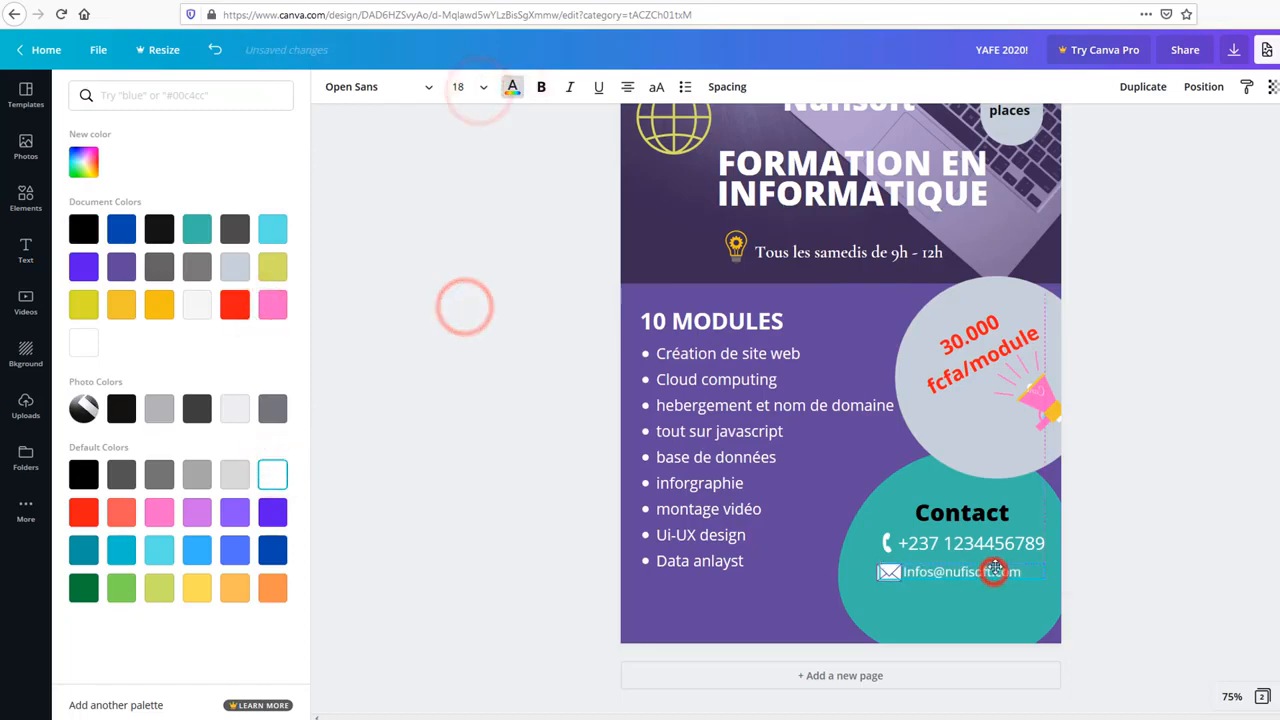
left_click(1146, 540)
left_click(407, 494)
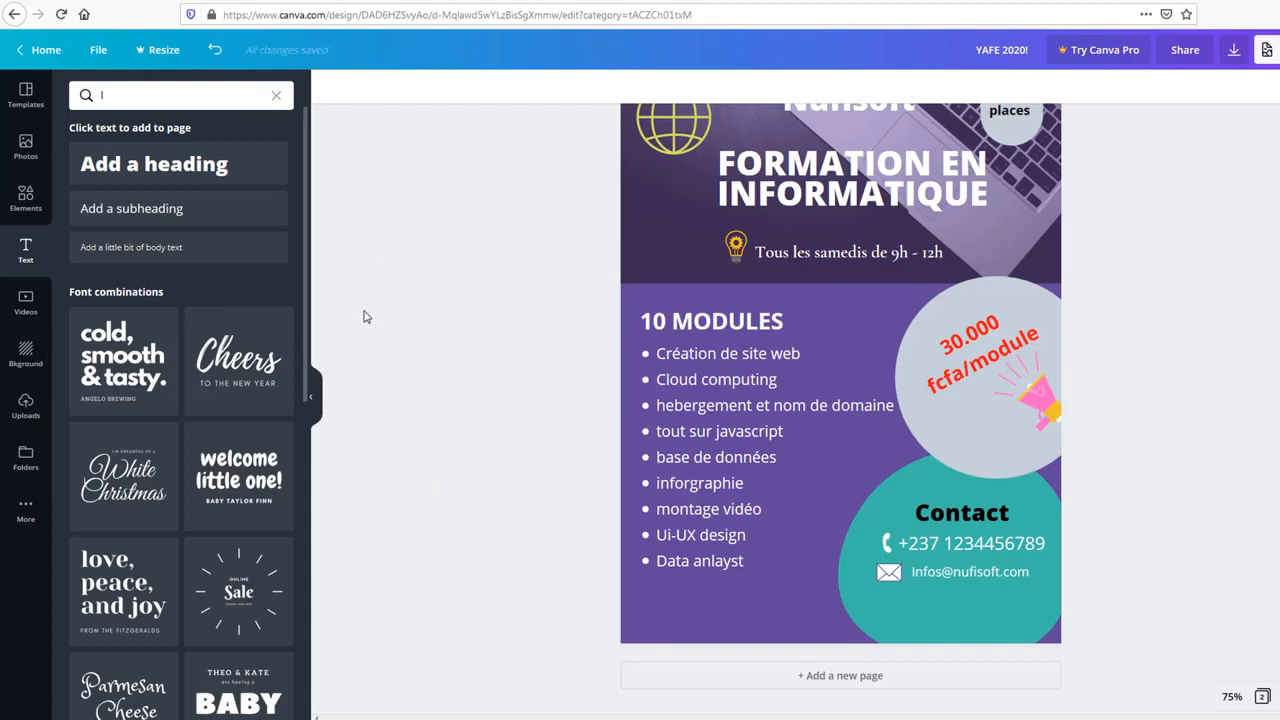
Step: Replace the previous Elements search term with 'libe'
left_click(28, 197)
left_click_drag(145, 97, 88, 95)
type("libe")
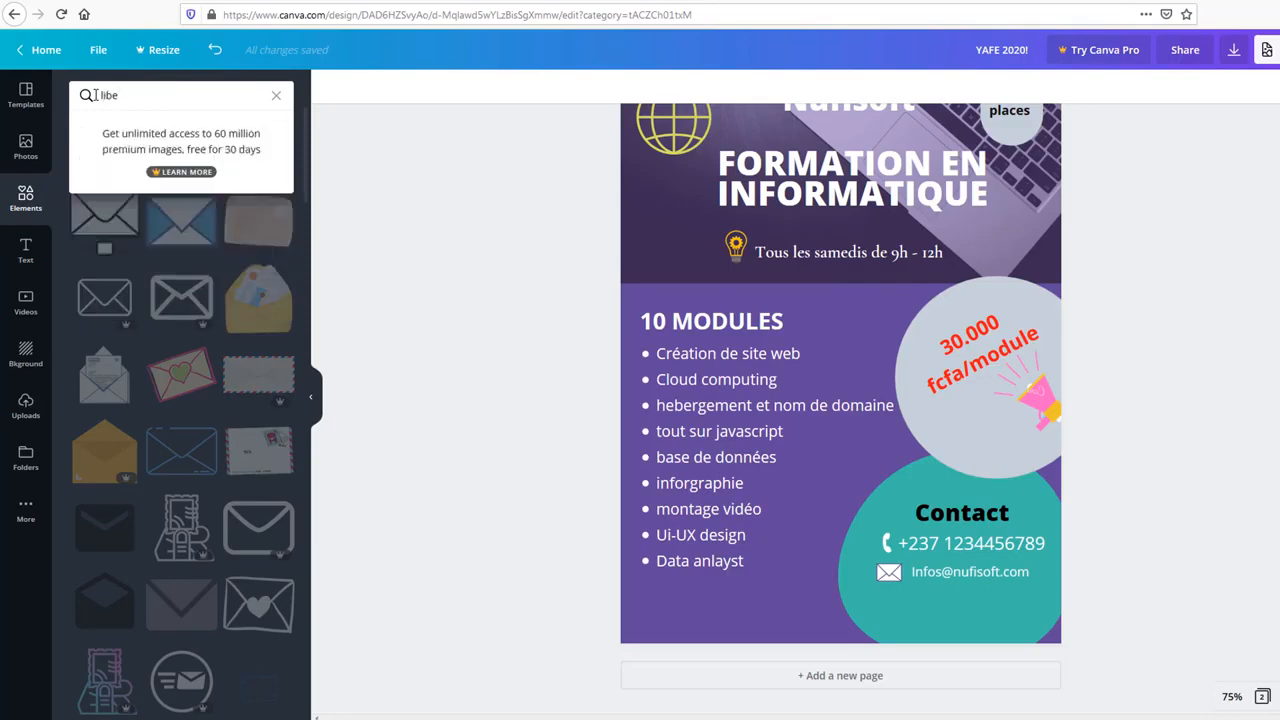
left_click_drag(137, 92, 85, 94)
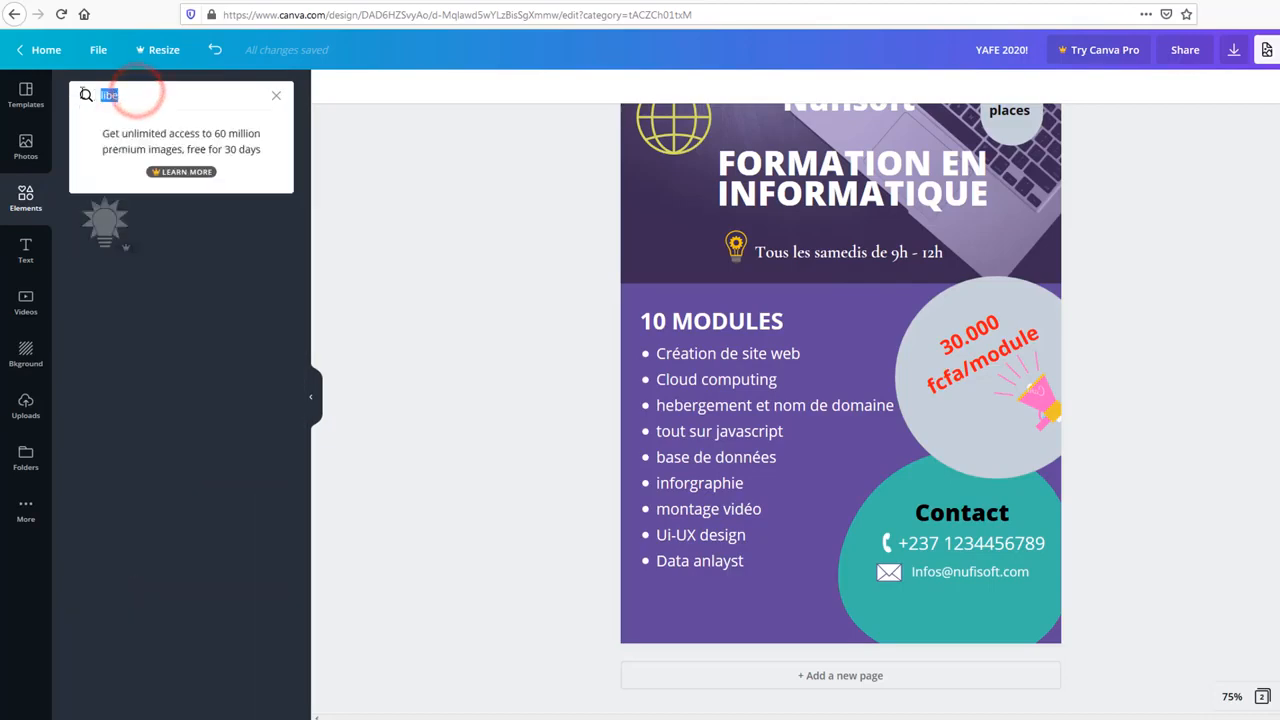
Step: Search Elements for 'line' and add a thin white line near Contact
key("BackSpace")
type("line")
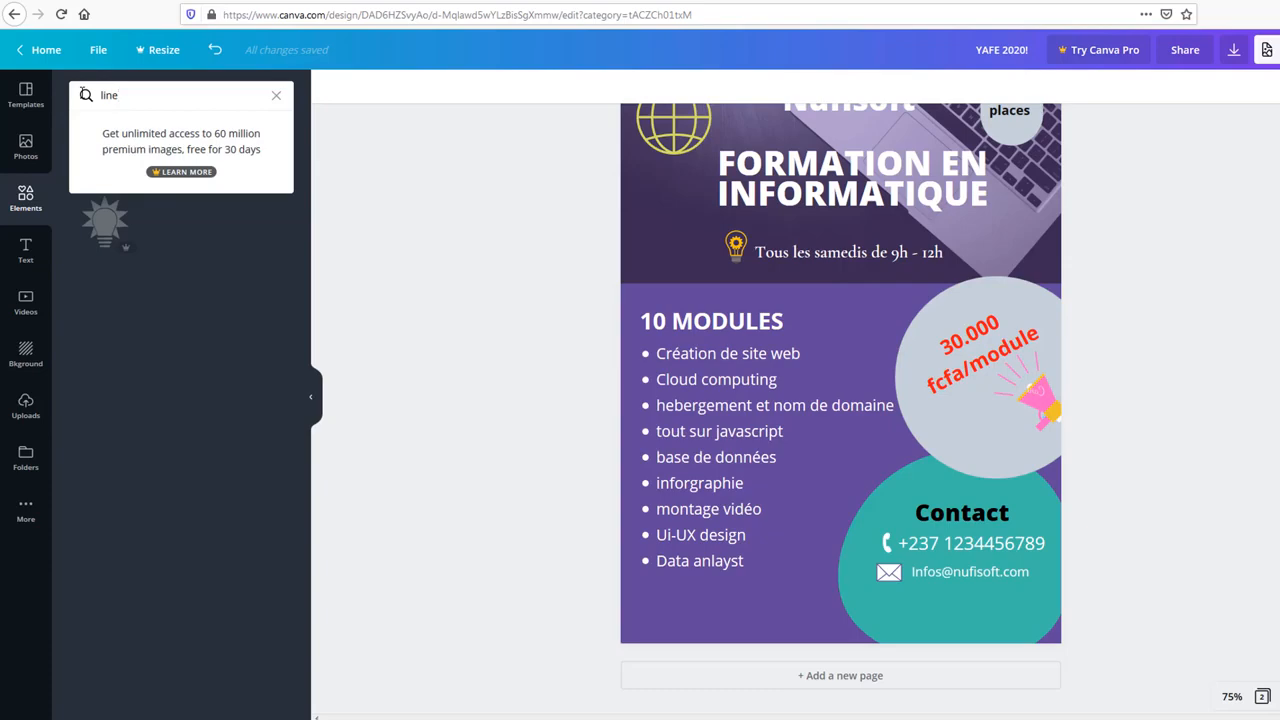
key("Return")
scroll(109, 514, "down", 3)
left_click_drag(109, 514, 822, 545)
Step: Shift the e-mail, envelope and phone number lower and the Contact heading slightly up
left_click(985, 577)
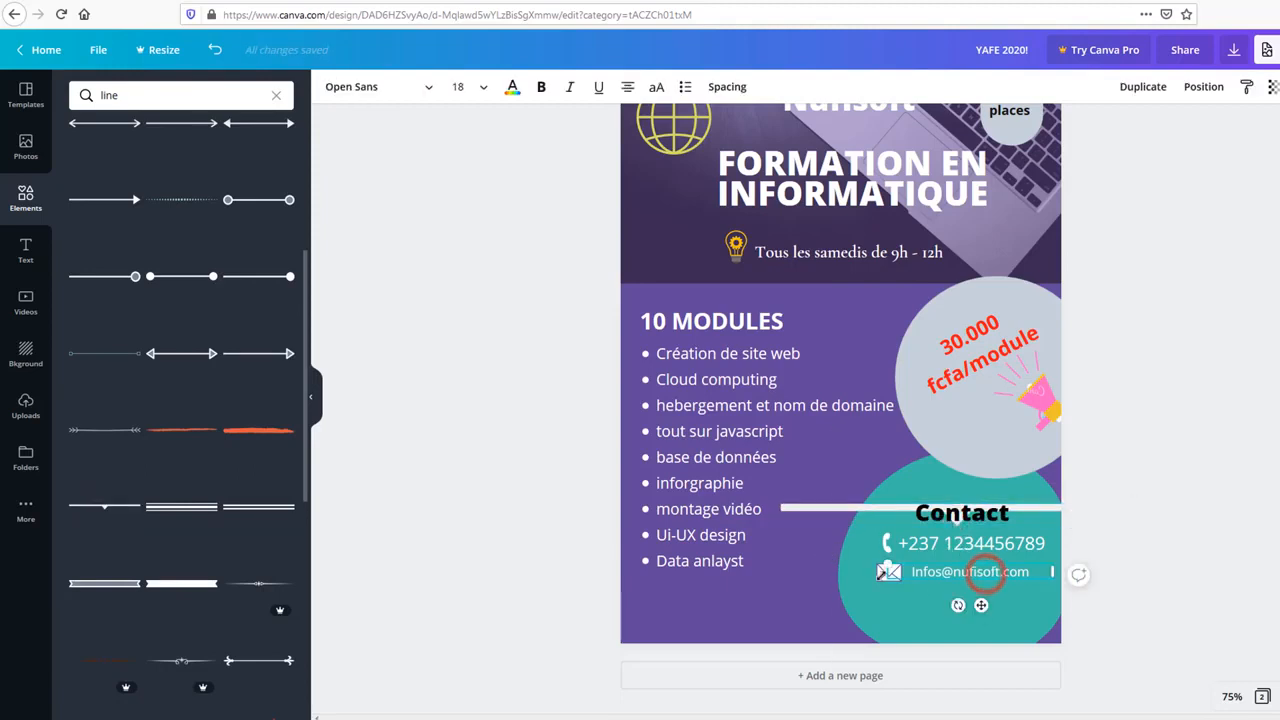
left_click(882, 576)
left_click(934, 545)
left_click_drag(1005, 571, 1005, 585)
left_click(895, 573)
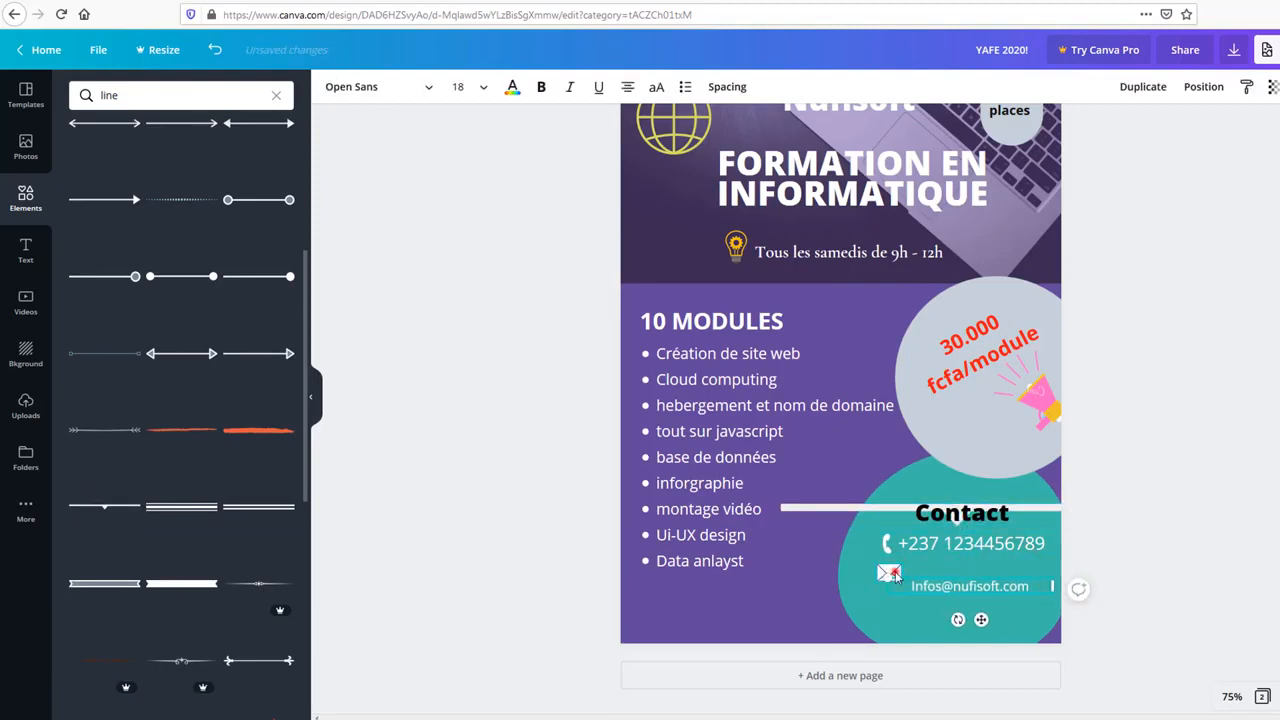
left_click_drag(893, 573, 891, 586)
left_click_drag(986, 541, 1006, 594)
left_click(885, 546)
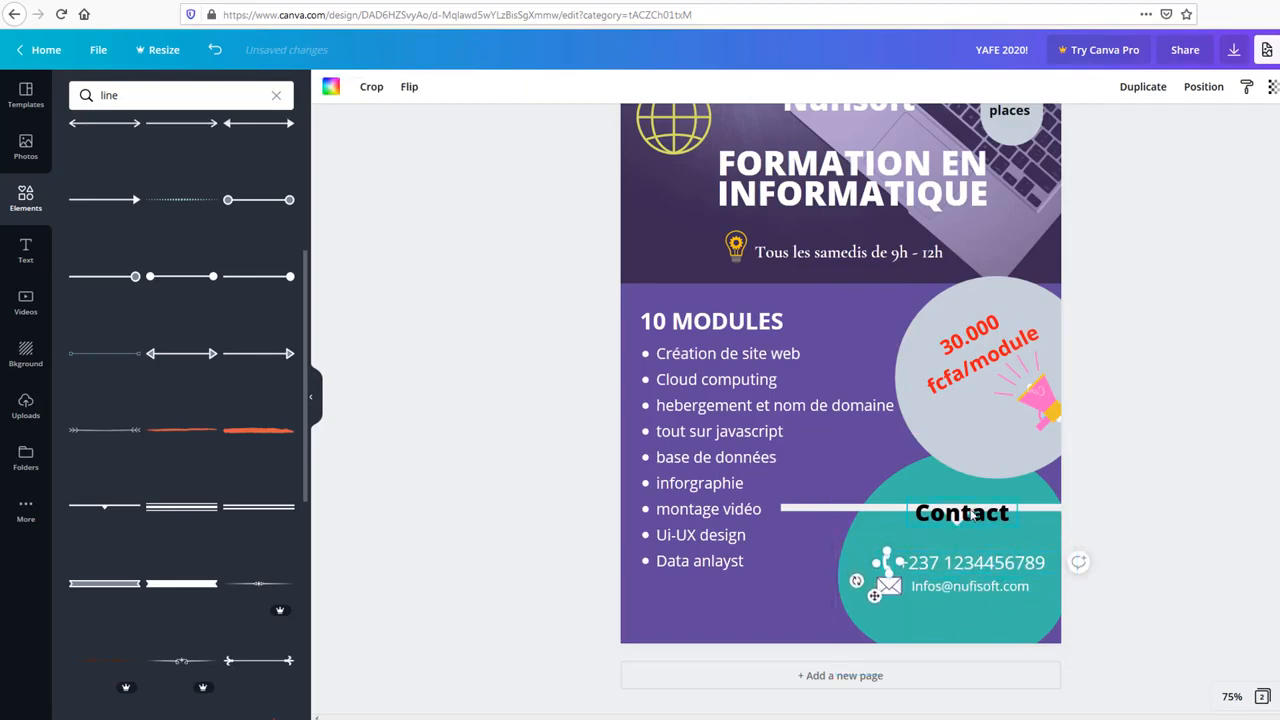
left_click_drag(972, 514, 972, 506)
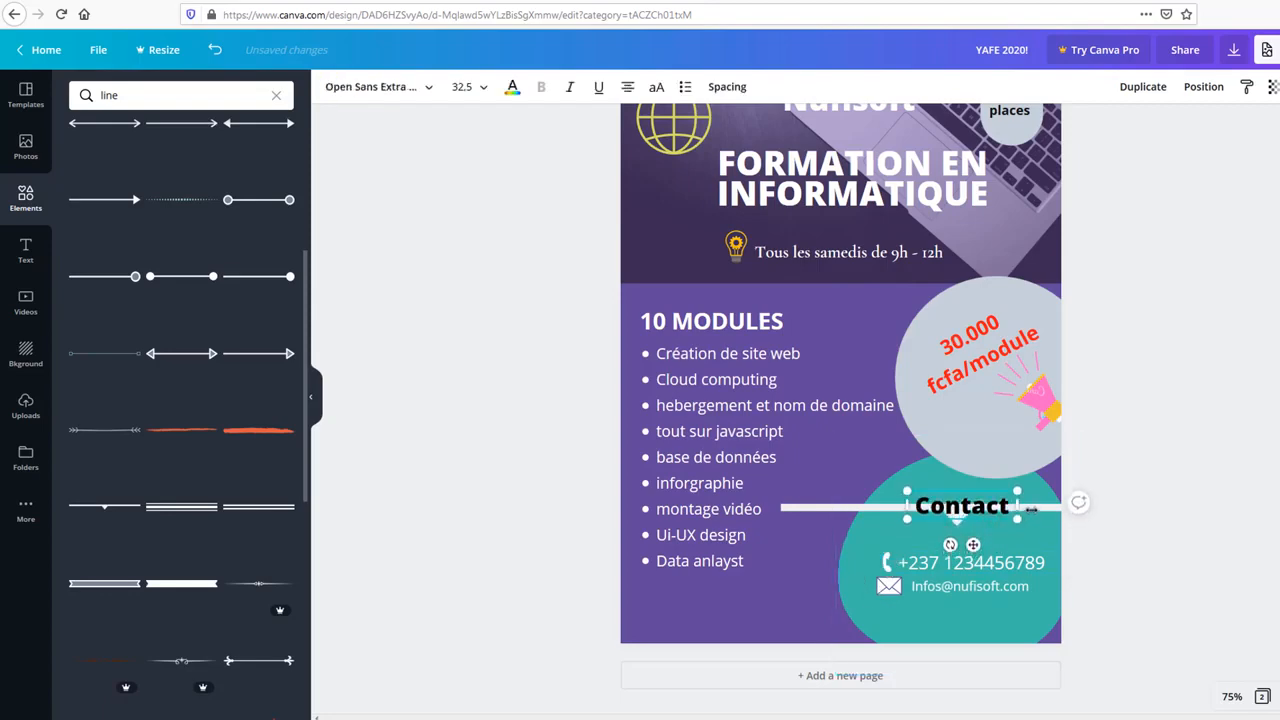
left_click(1170, 569)
Step: Lower the line, shorten it to start at the teal blob, and colour it purple
left_click(882, 510)
key("Down")
key("Down")
key("Down")
key("Down")
key("Down")
key("Down")
key("Down")
key("Down")
key("Down")
key("Down")
key("Down")
key("Down")
key("Down")
key("Down")
key("Down")
key("Down")
key("Down")
key("Down")
key("Down")
key("Down")
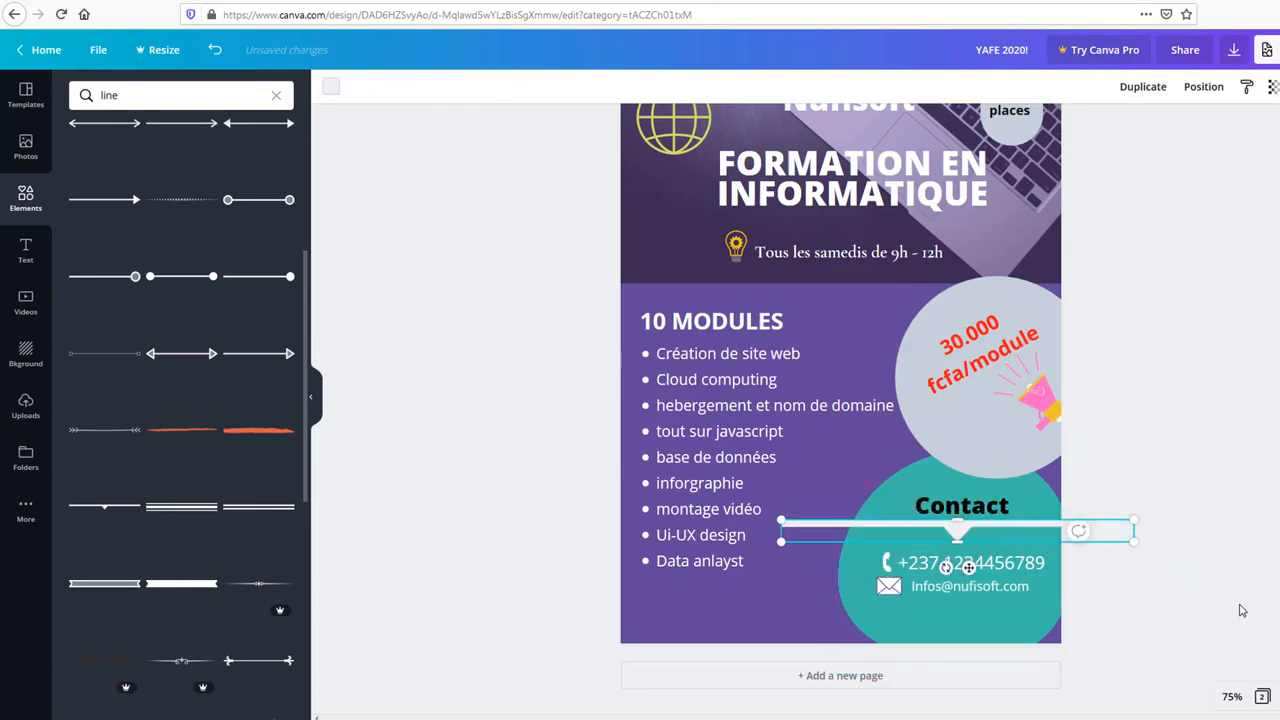
left_click(1210, 580)
left_click(841, 520)
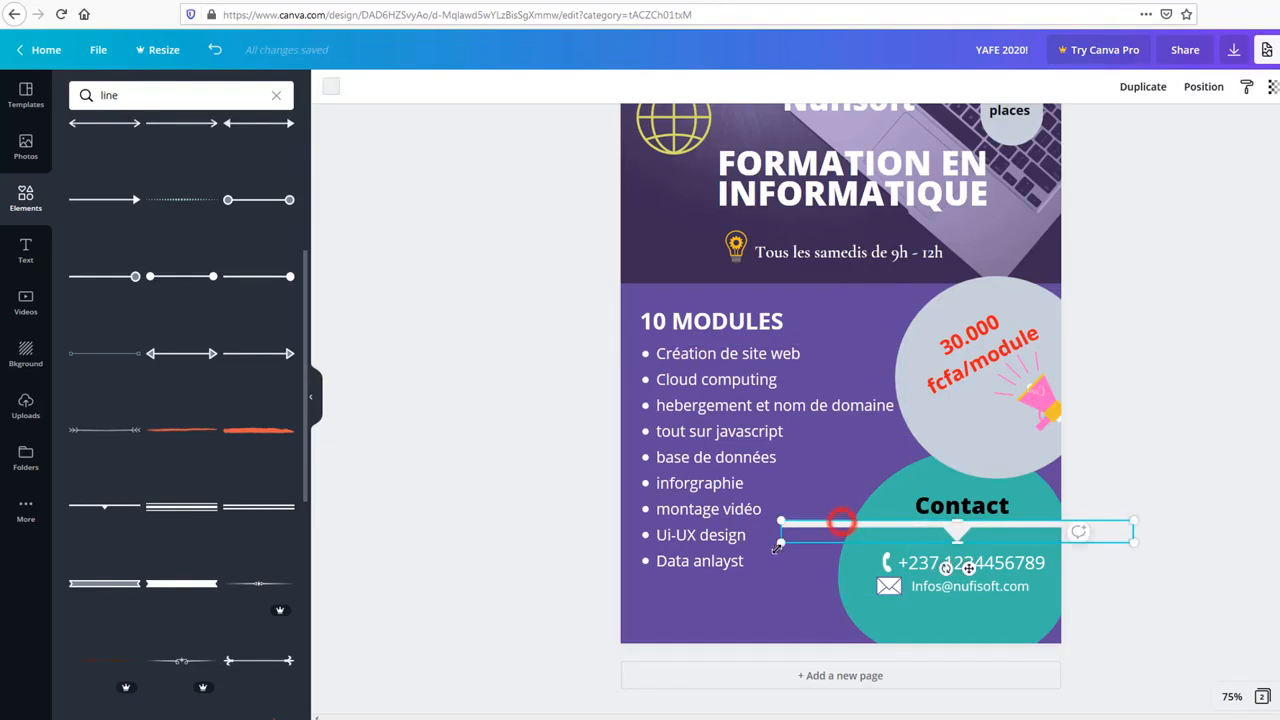
left_click_drag(777, 548, 838, 504)
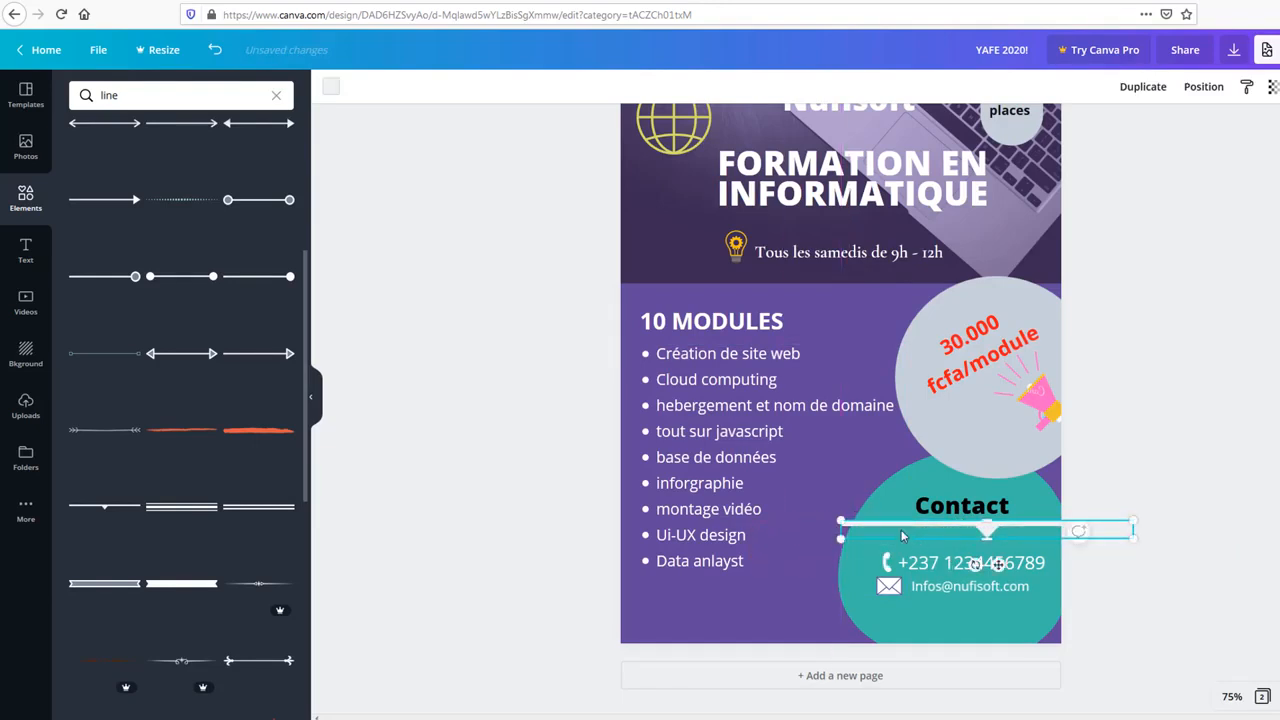
left_click(329, 88)
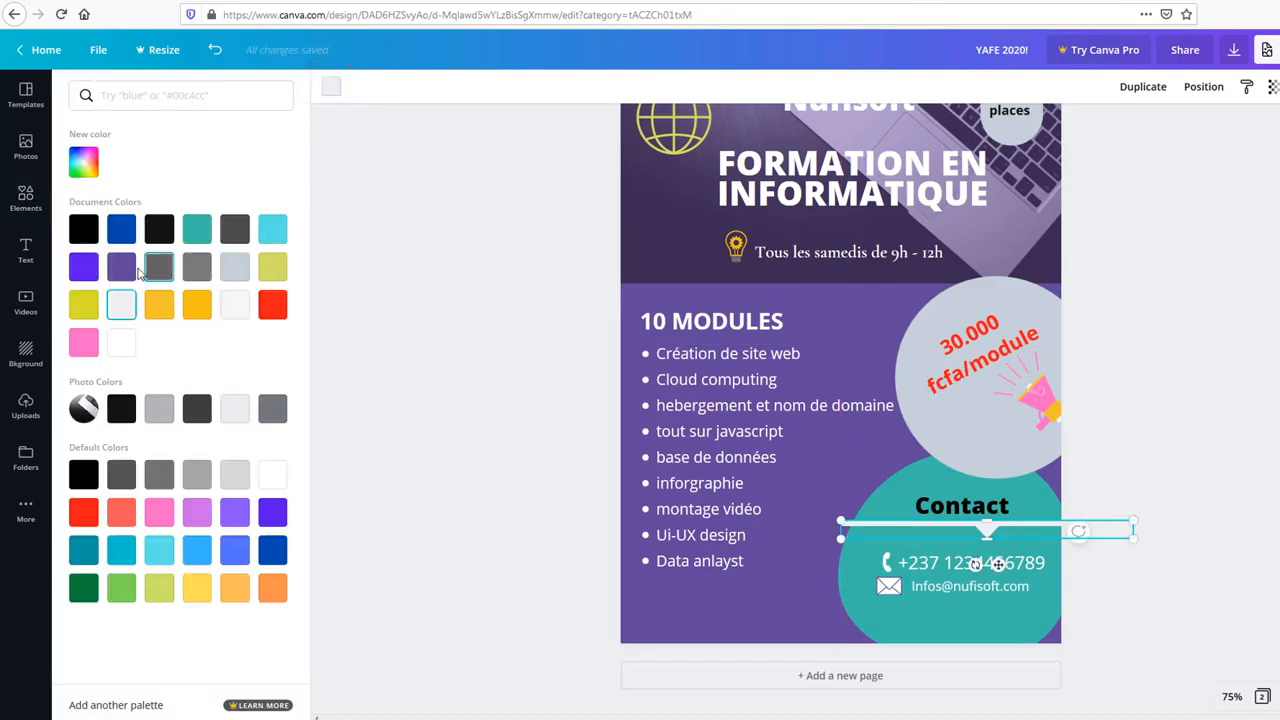
left_click(122, 267)
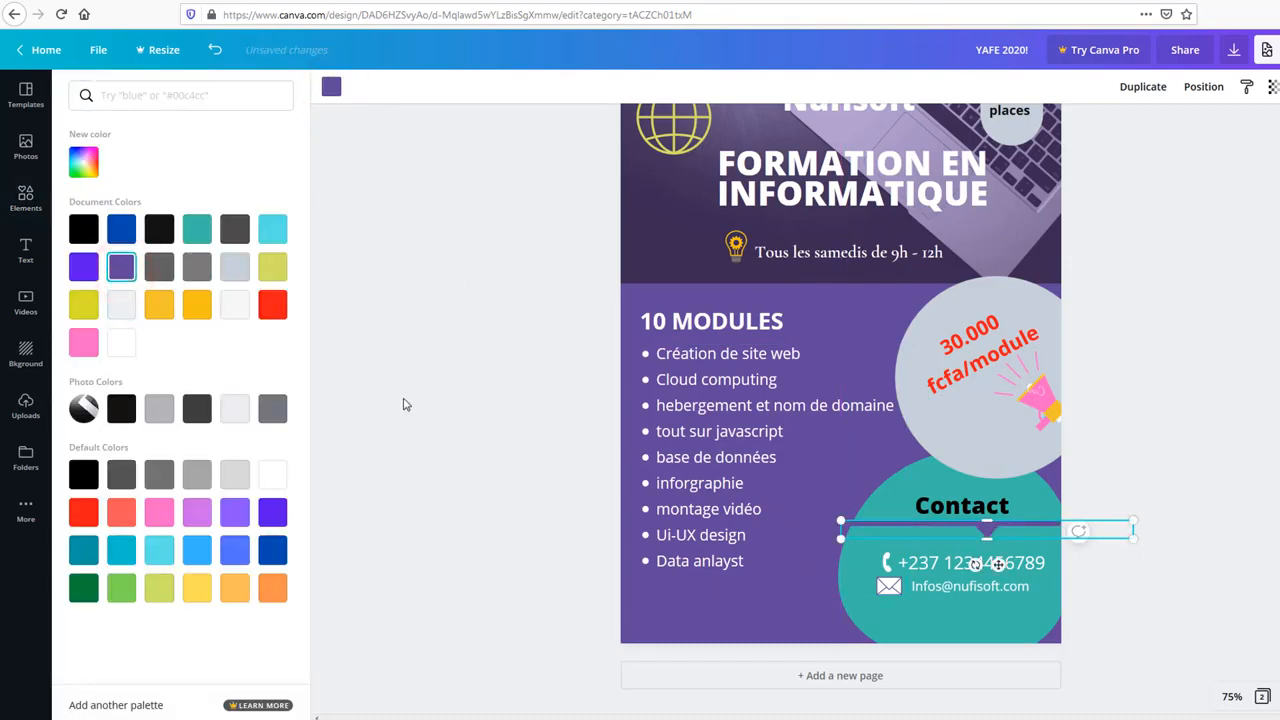
left_click(405, 402)
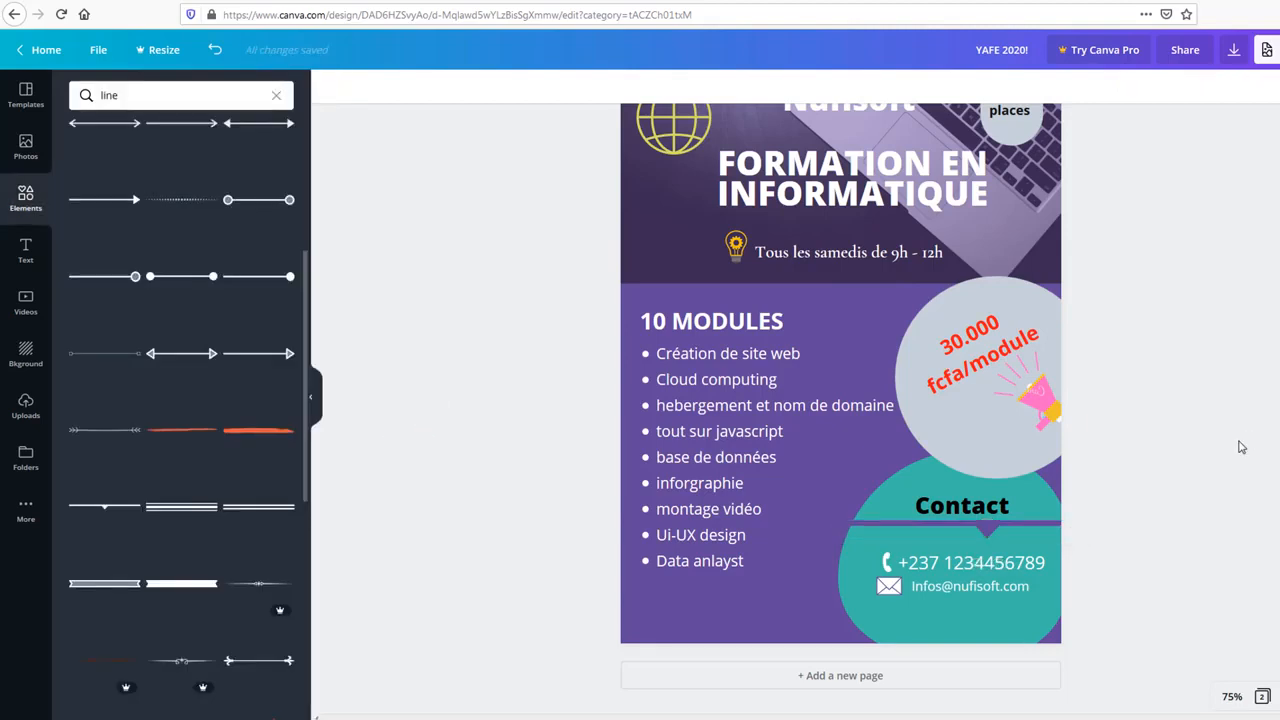
Step: Place a subheading at the flyer's bottom, then delete the placeholder box
left_click(25, 250)
left_click(458, 580)
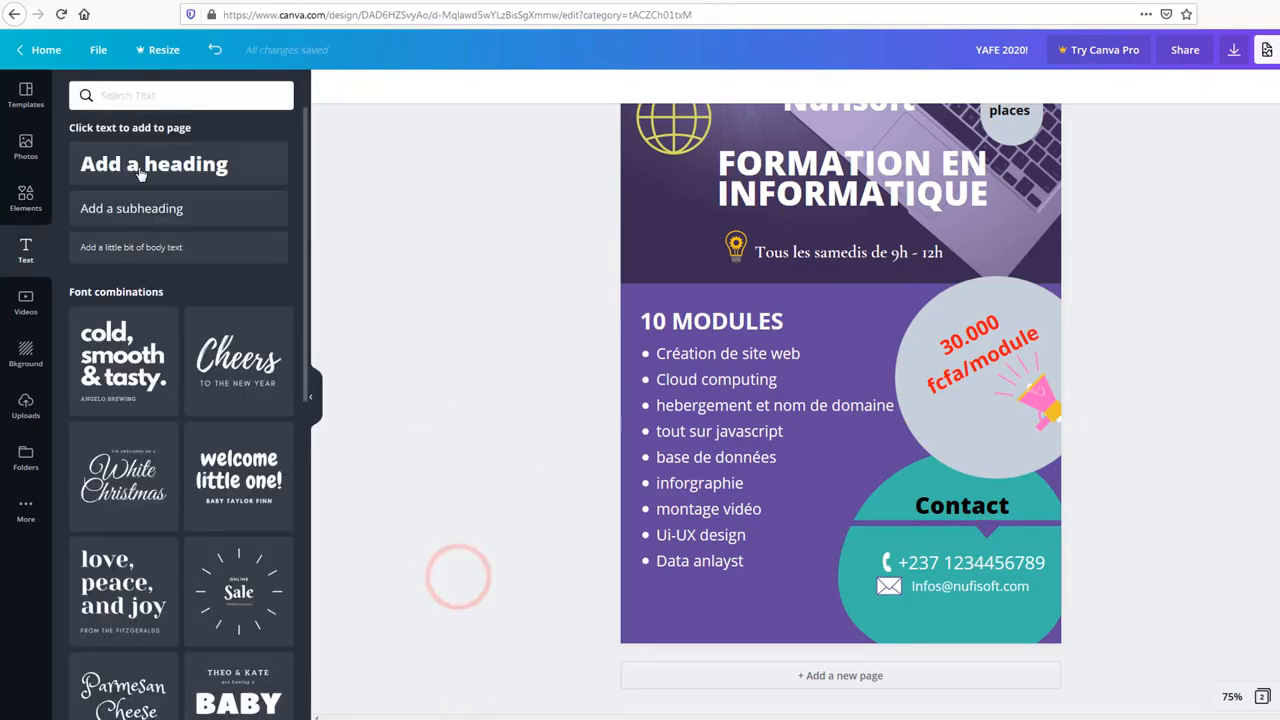
left_click(476, 320)
left_click(36, 258)
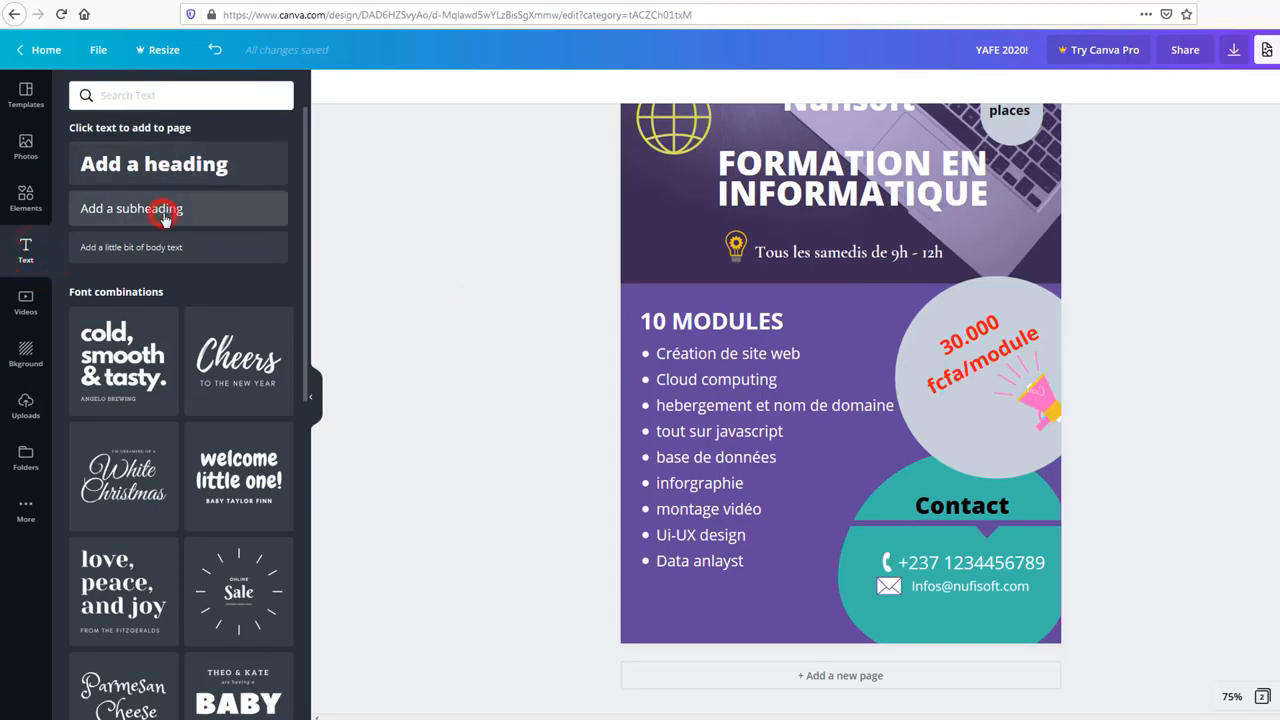
left_click_drag(168, 233, 770, 620)
double_click(762, 609)
left_click(762, 609)
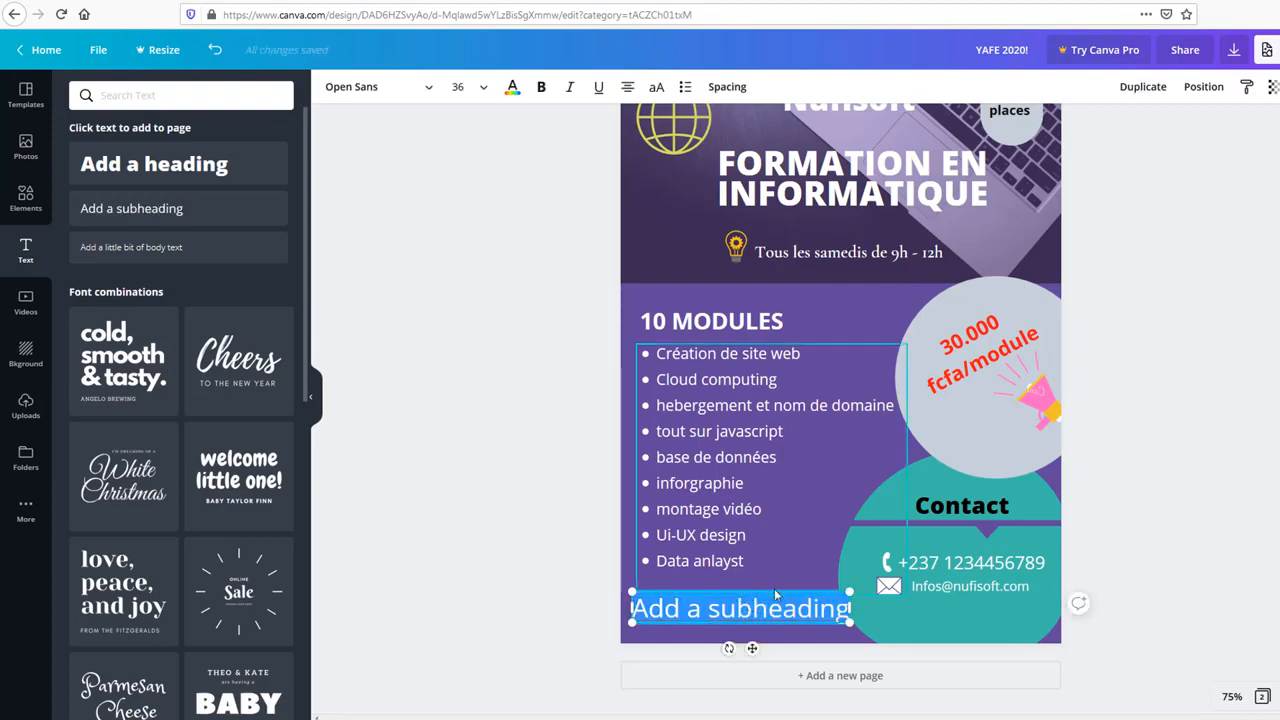
left_click(687, 623)
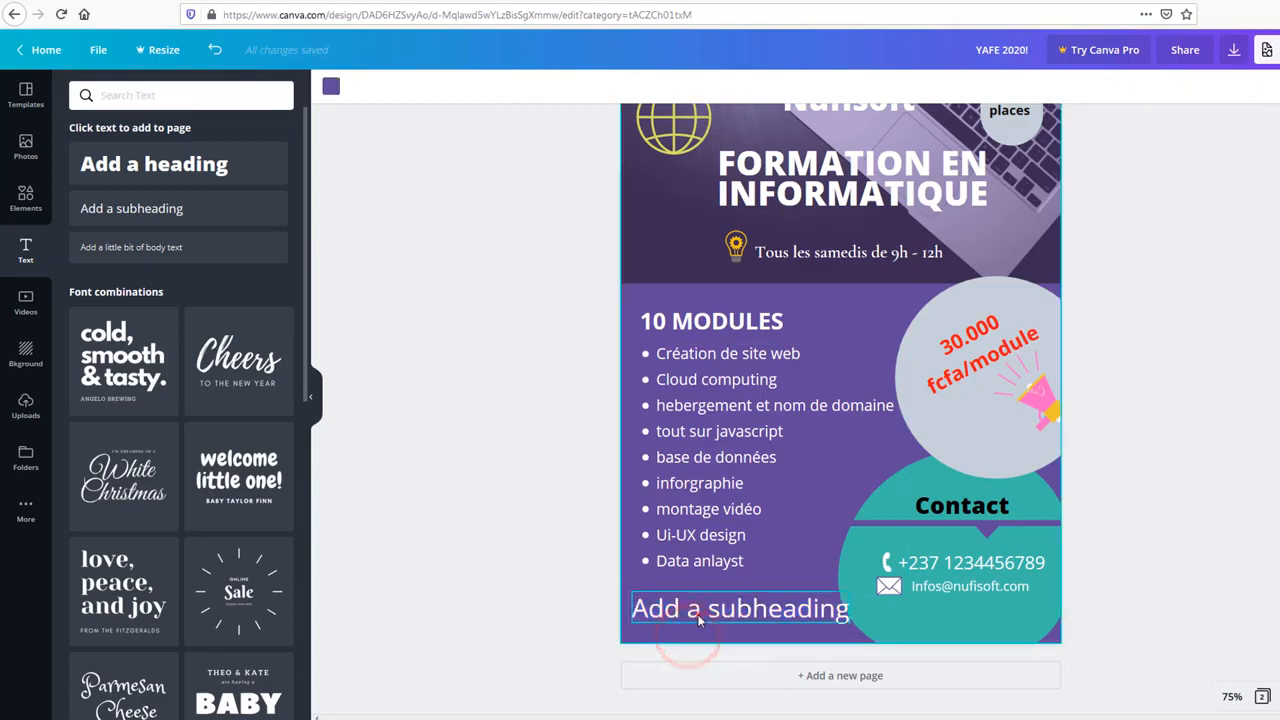
left_click(693, 611)
key("Delete")
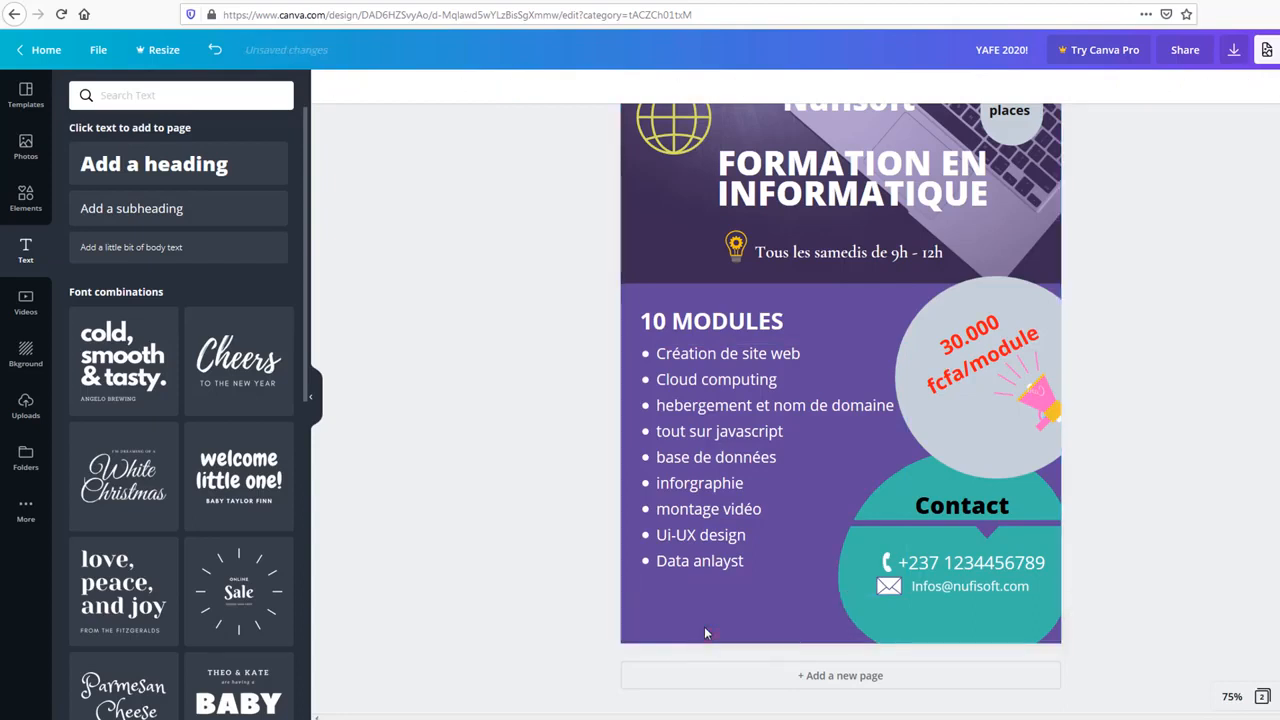
Step: Paste the enrolment text, move it to the bottom-left corner and scale it up
key("ctrl+v")
left_click(713, 617)
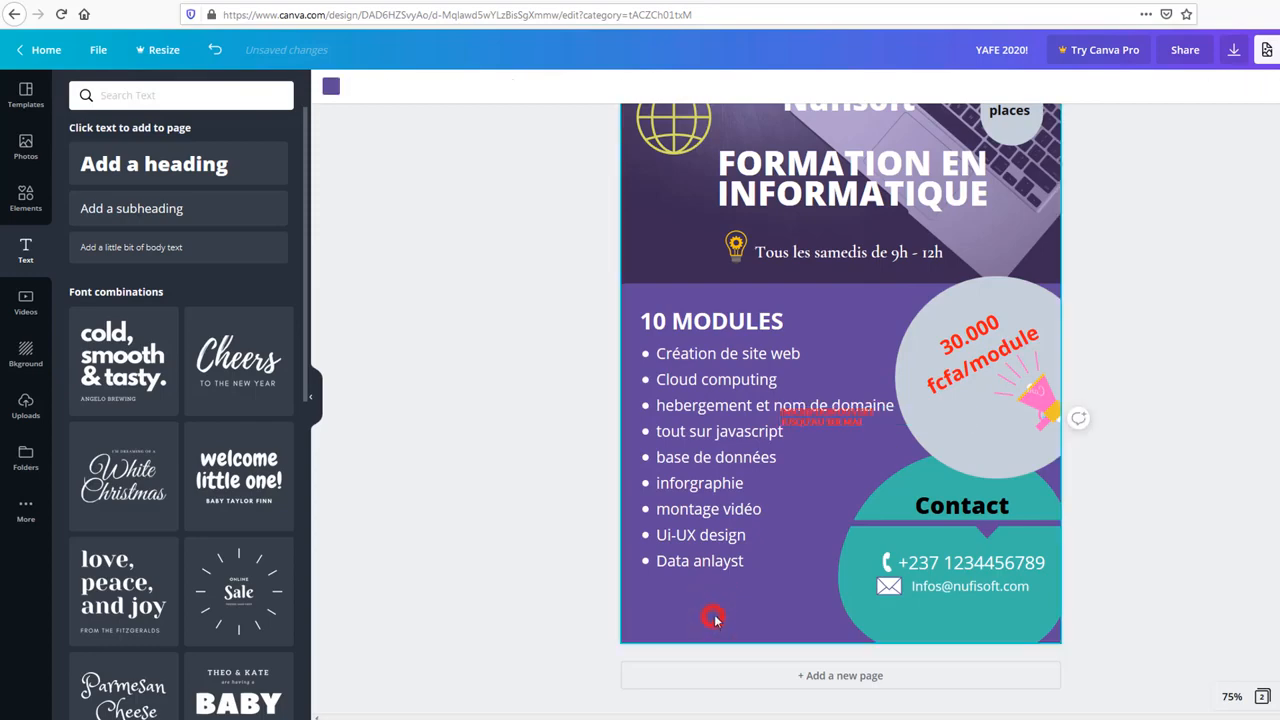
left_click_drag(870, 418, 745, 613)
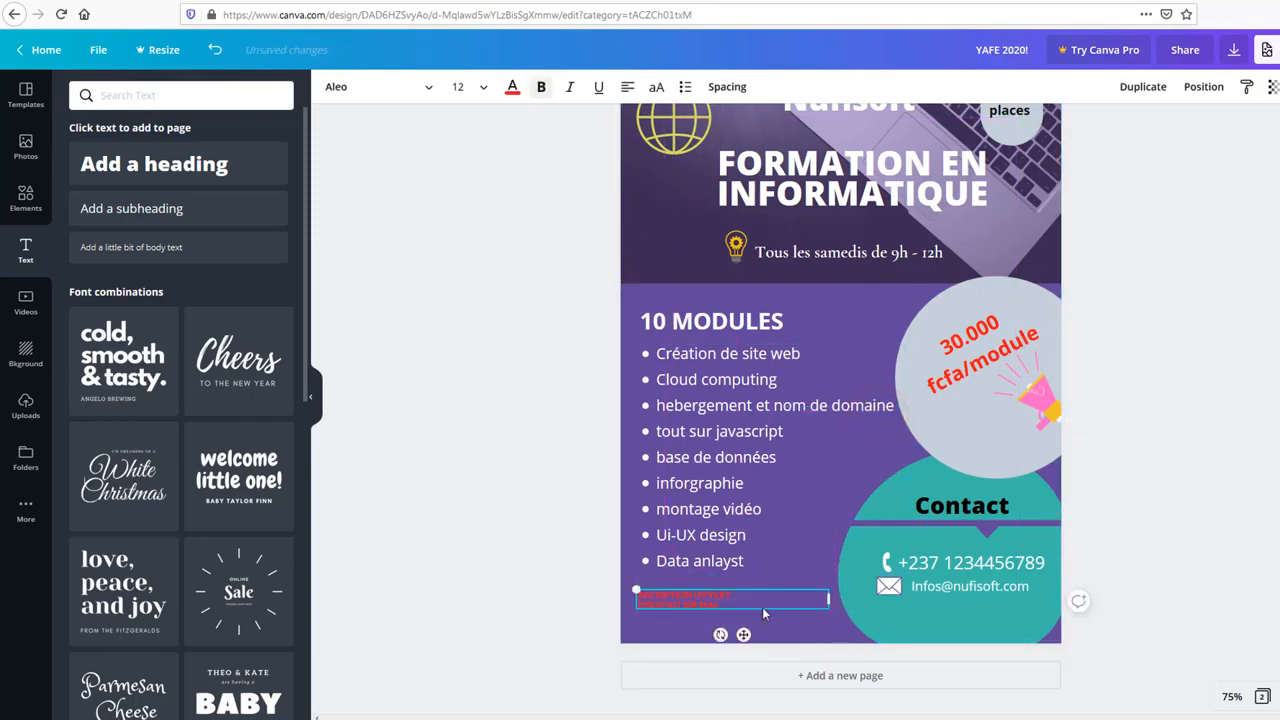
left_click_drag(636, 590, 621, 554)
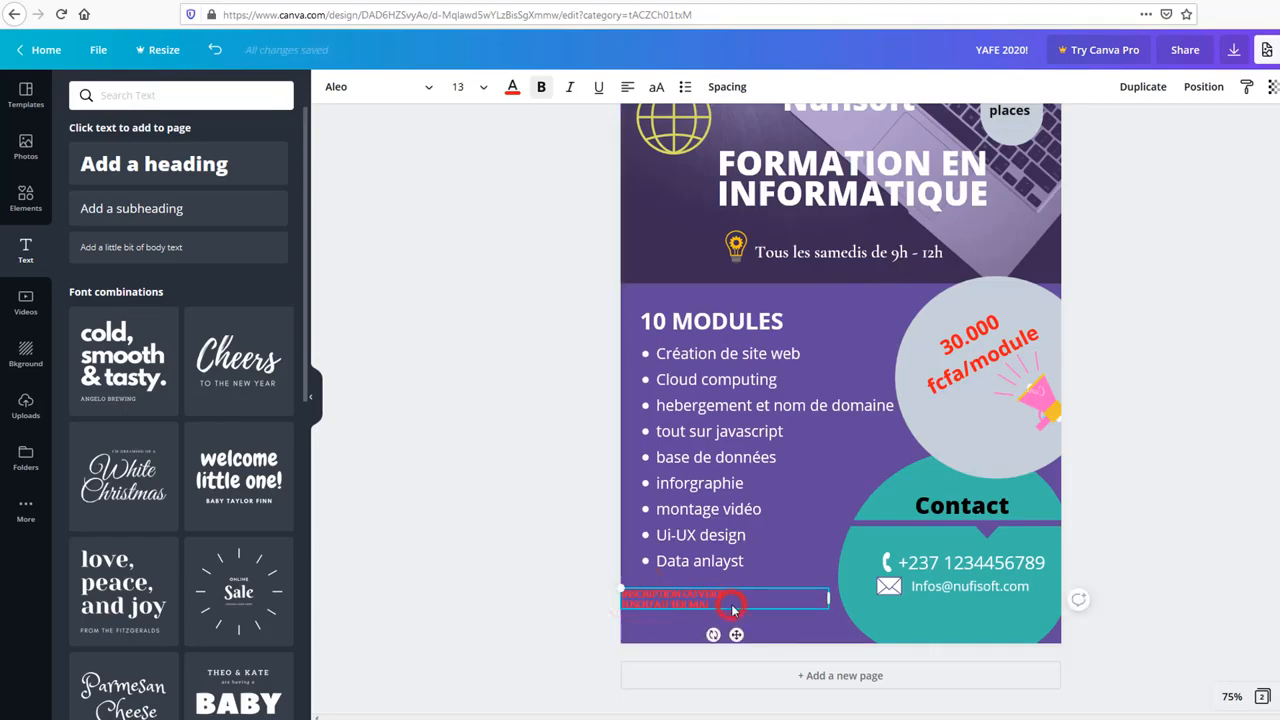
left_click_drag(735, 605, 803, 604)
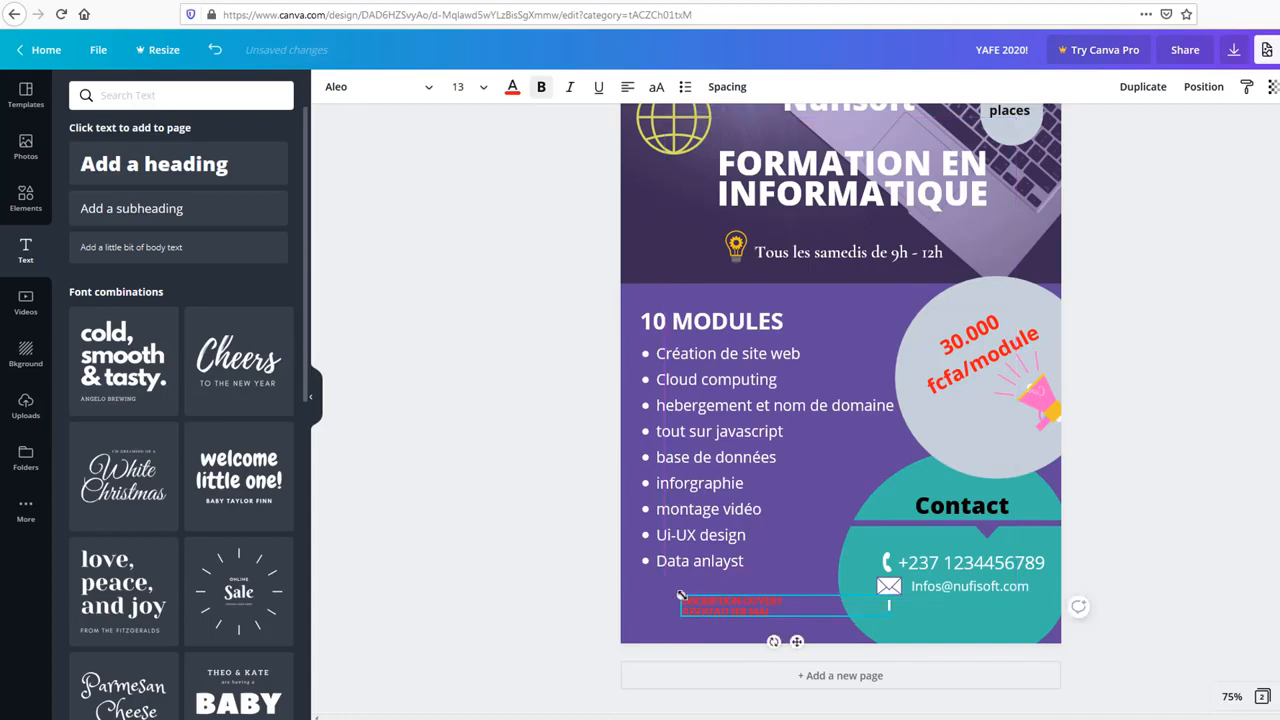
left_click_drag(681, 596, 640, 592)
Step: Set the enrolment text to size 21 in the teal document colour
left_click(483, 86)
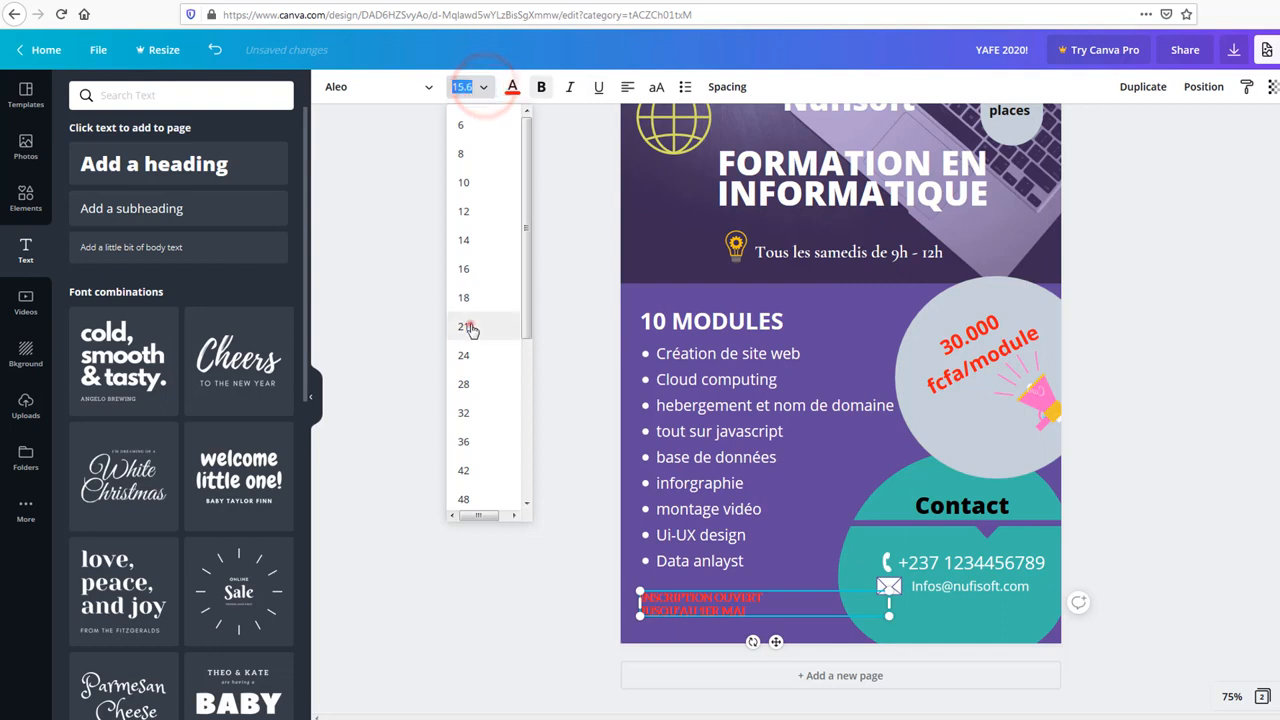
left_click(471, 326)
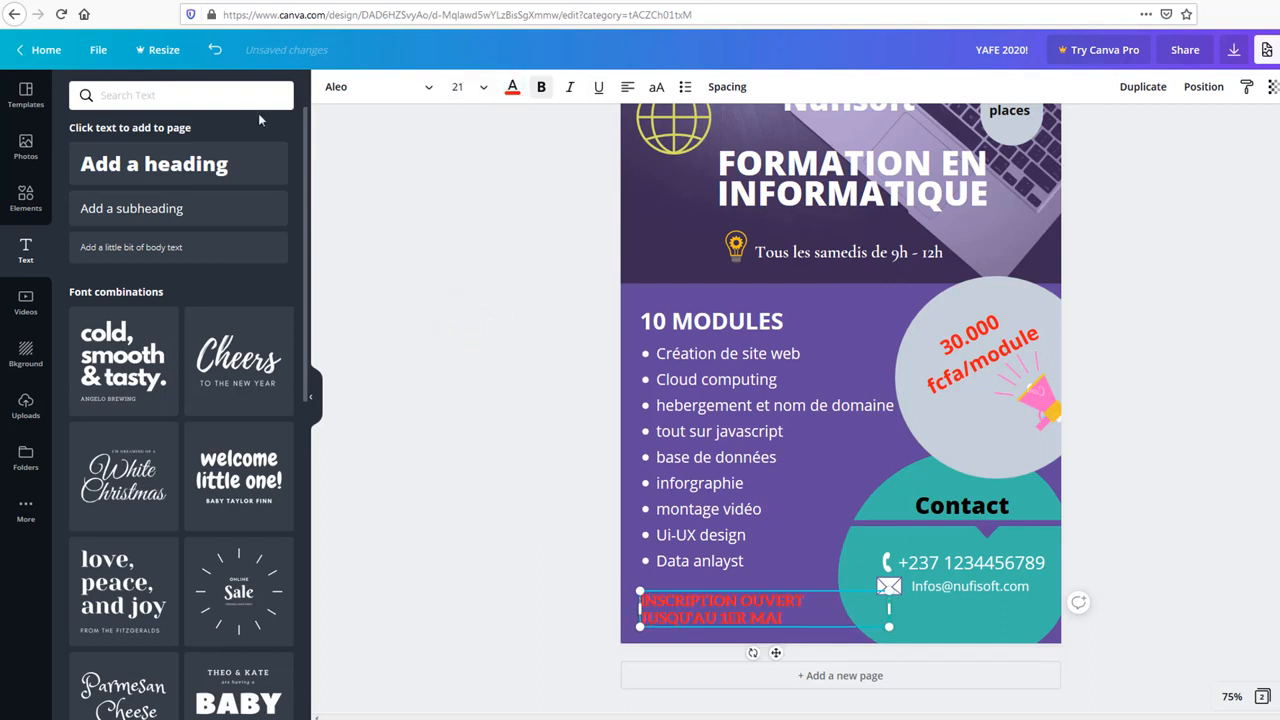
left_click(512, 88)
left_click(198, 229)
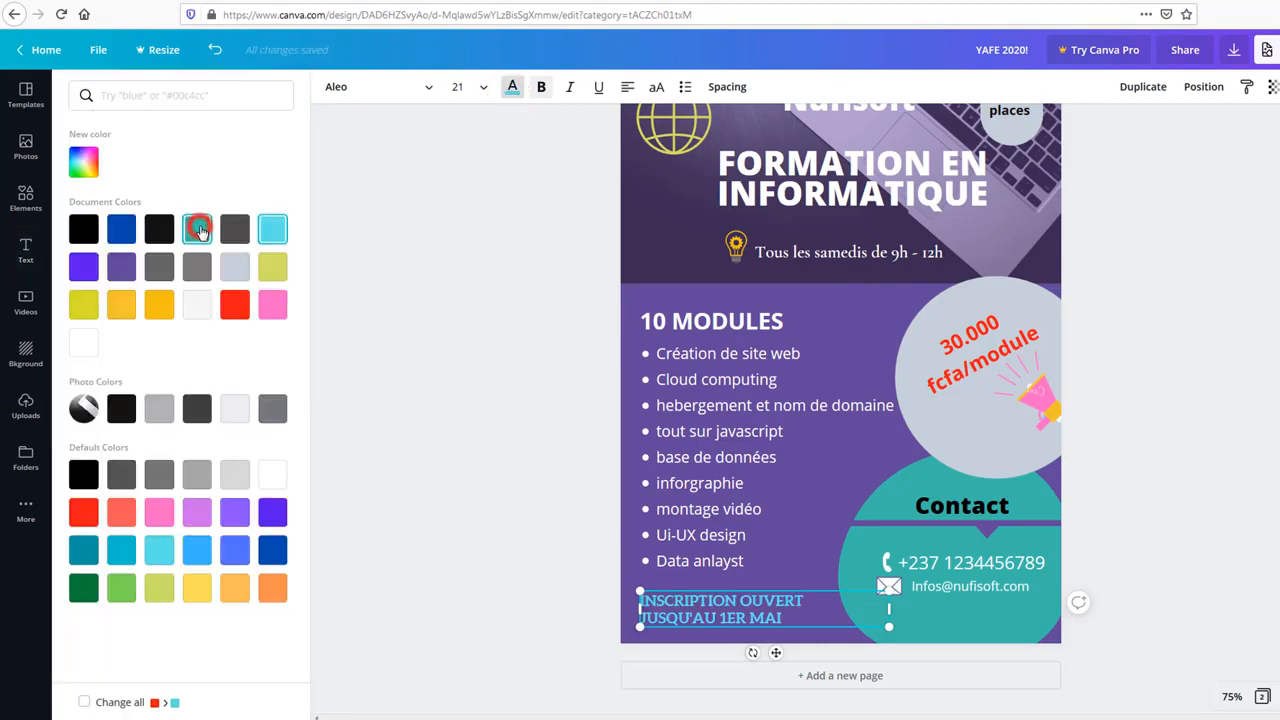
left_click(398, 348)
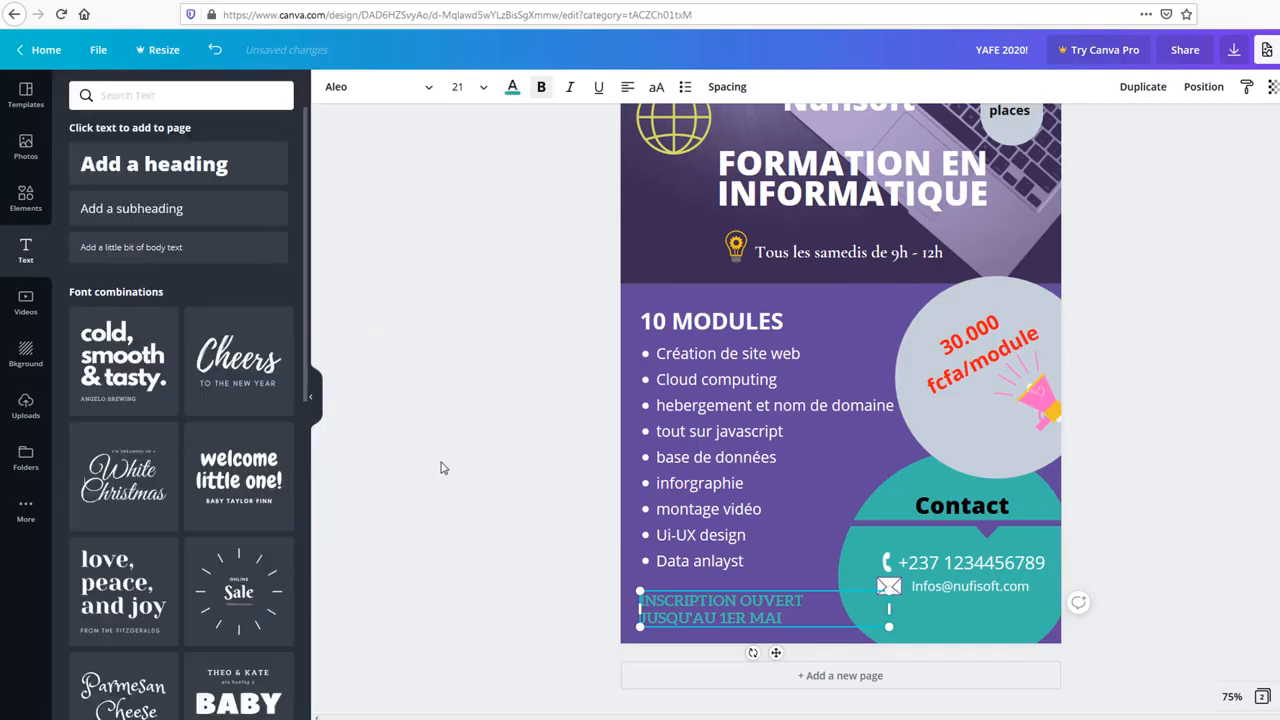
left_click(523, 571)
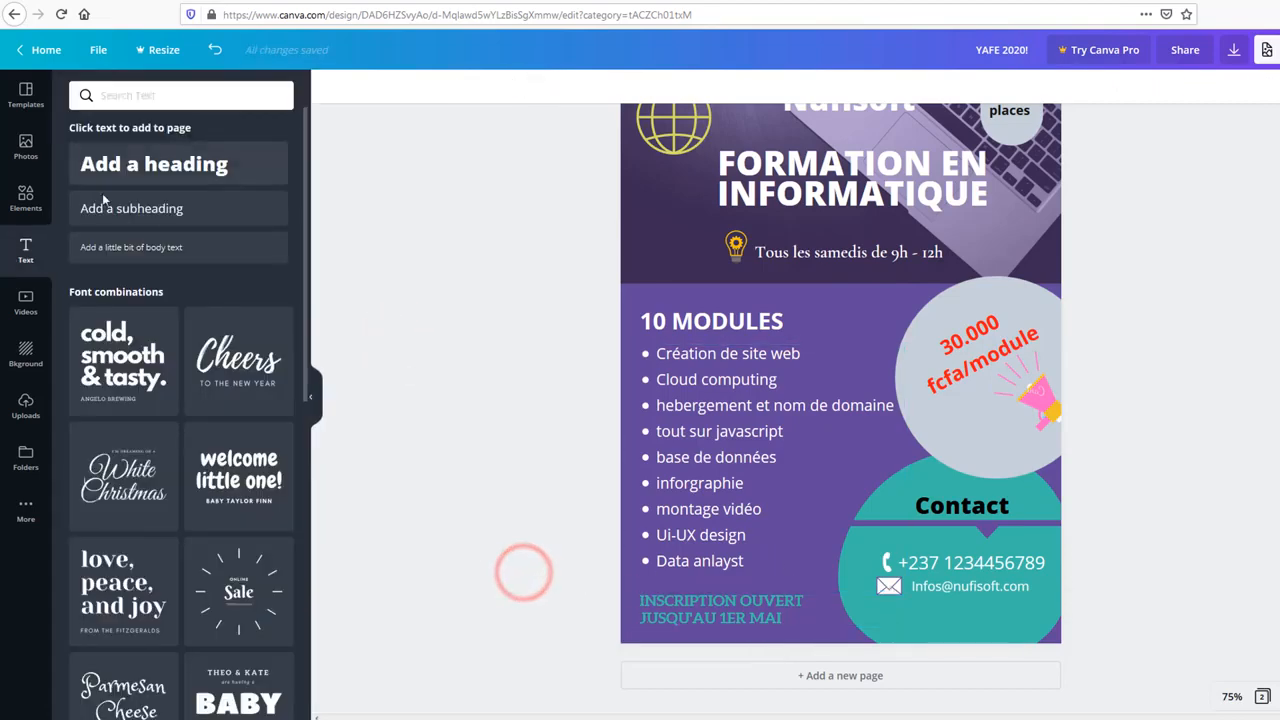
Step: Place the orange brush stroke under 'Data anlayst' and shorten it to end at the teal blob
left_click(146, 93)
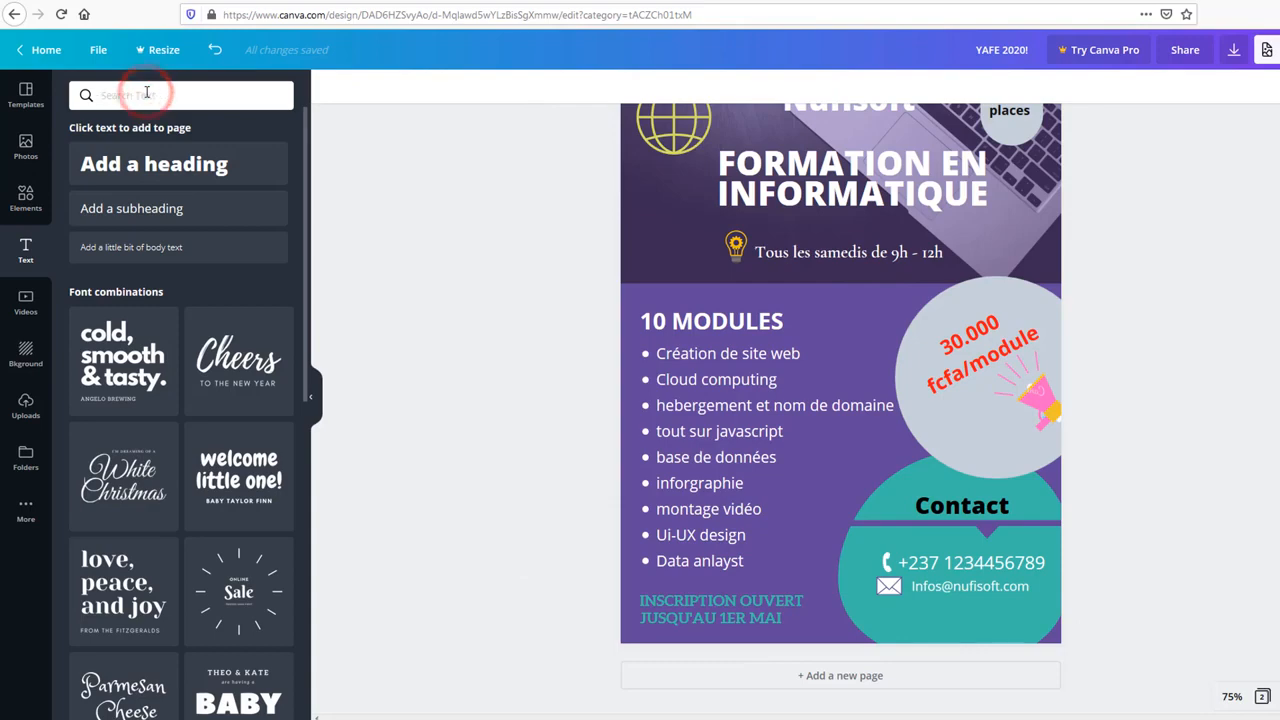
left_click(26, 196)
left_click(120, 96)
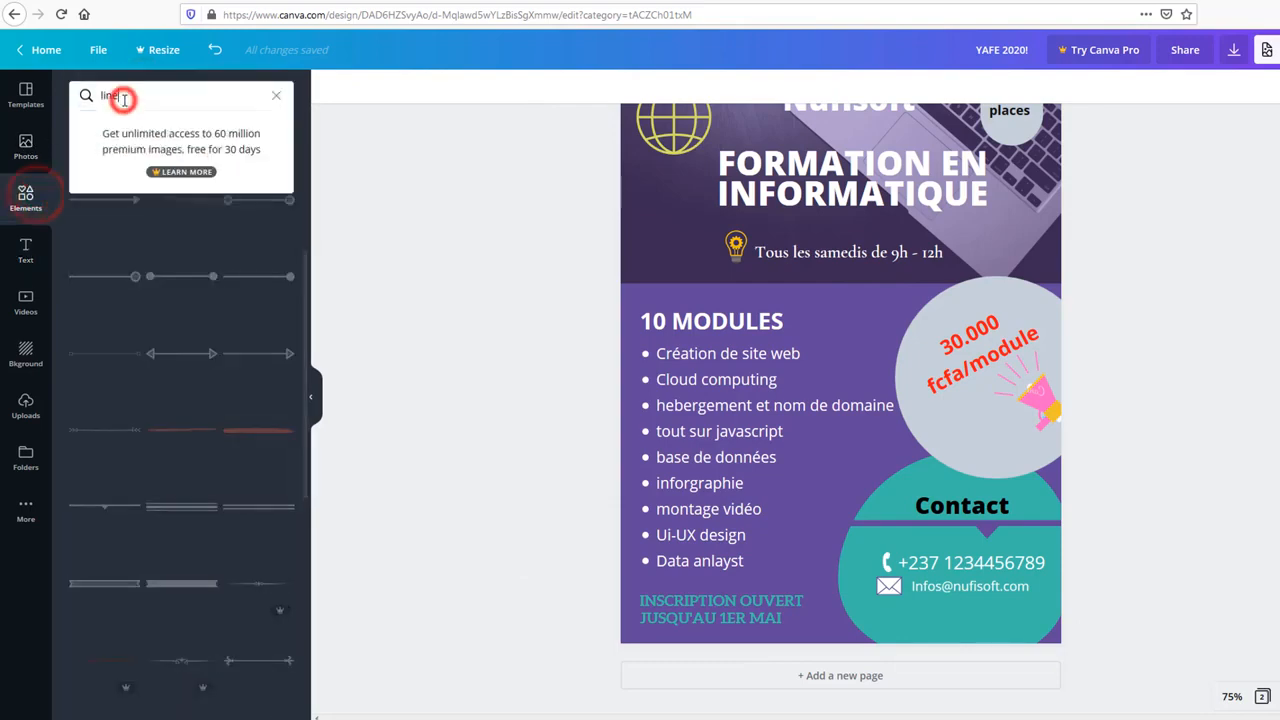
left_click(388, 292)
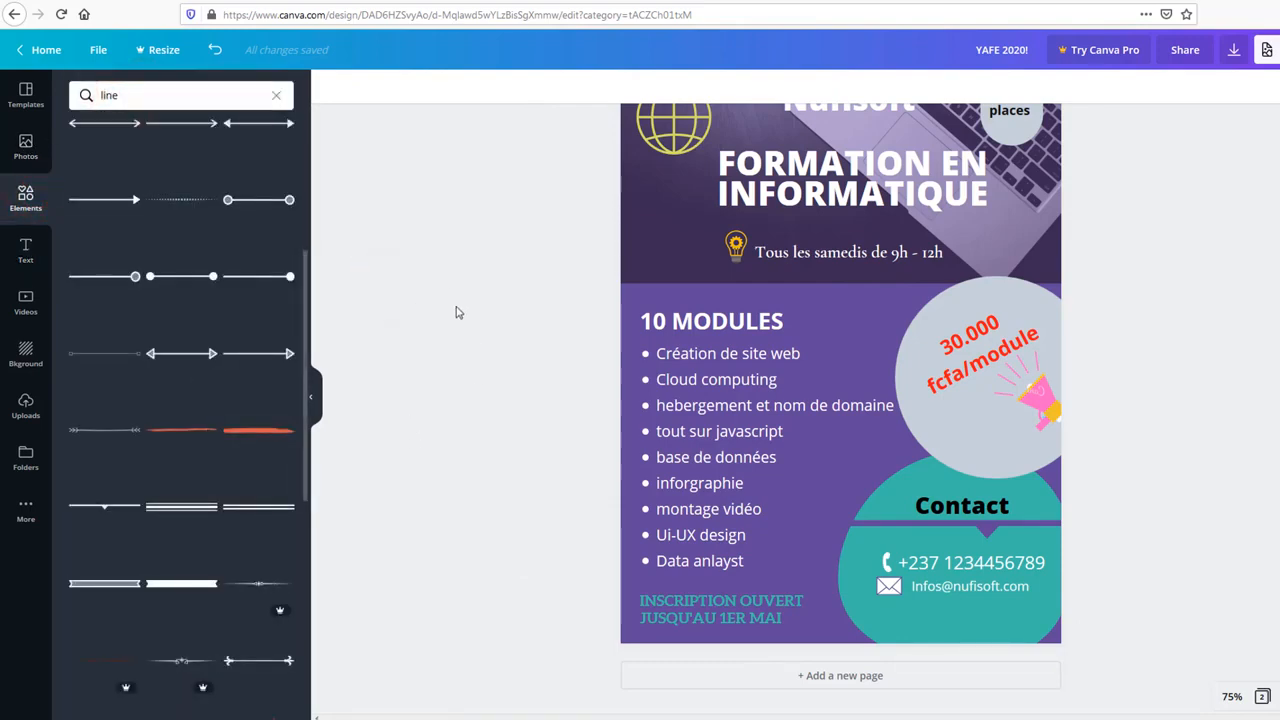
mouse_move(188, 430)
left_mouse_down()
mouse_move(579, 516)
mouse_move(655, 556)
mouse_move(662, 600)
left_mouse_up()
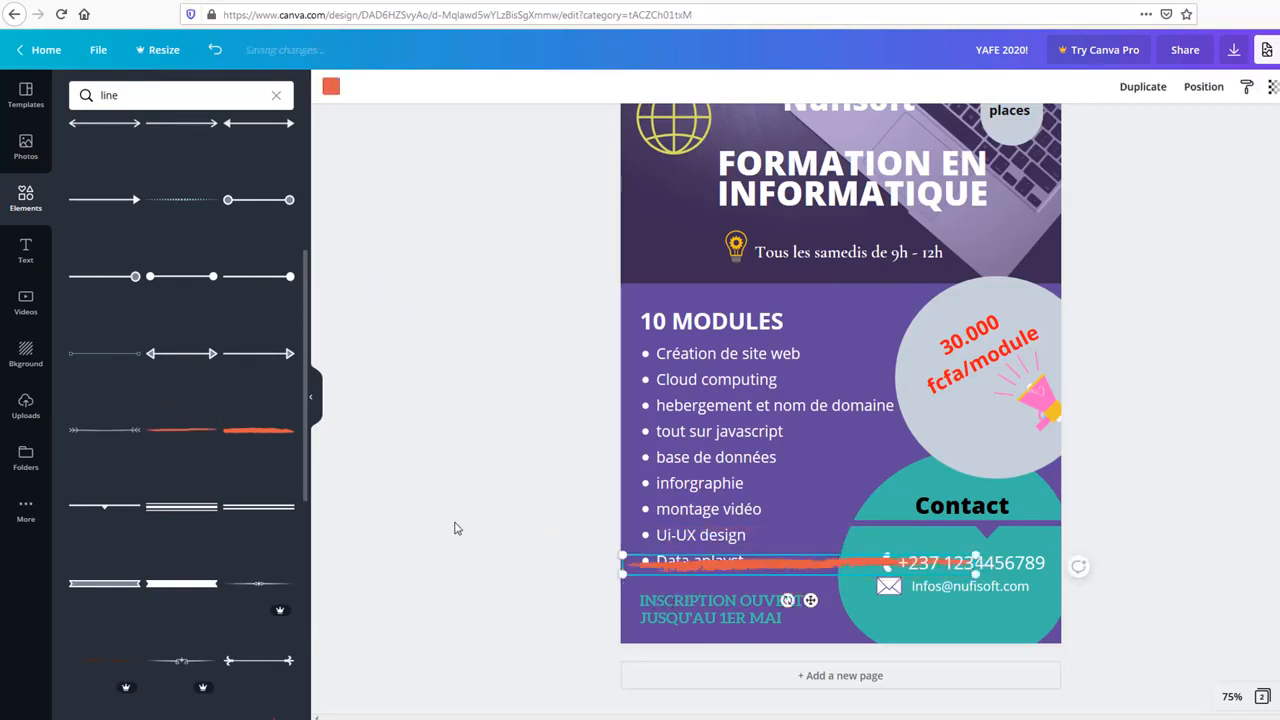
left_click_drag(808, 572, 805, 583)
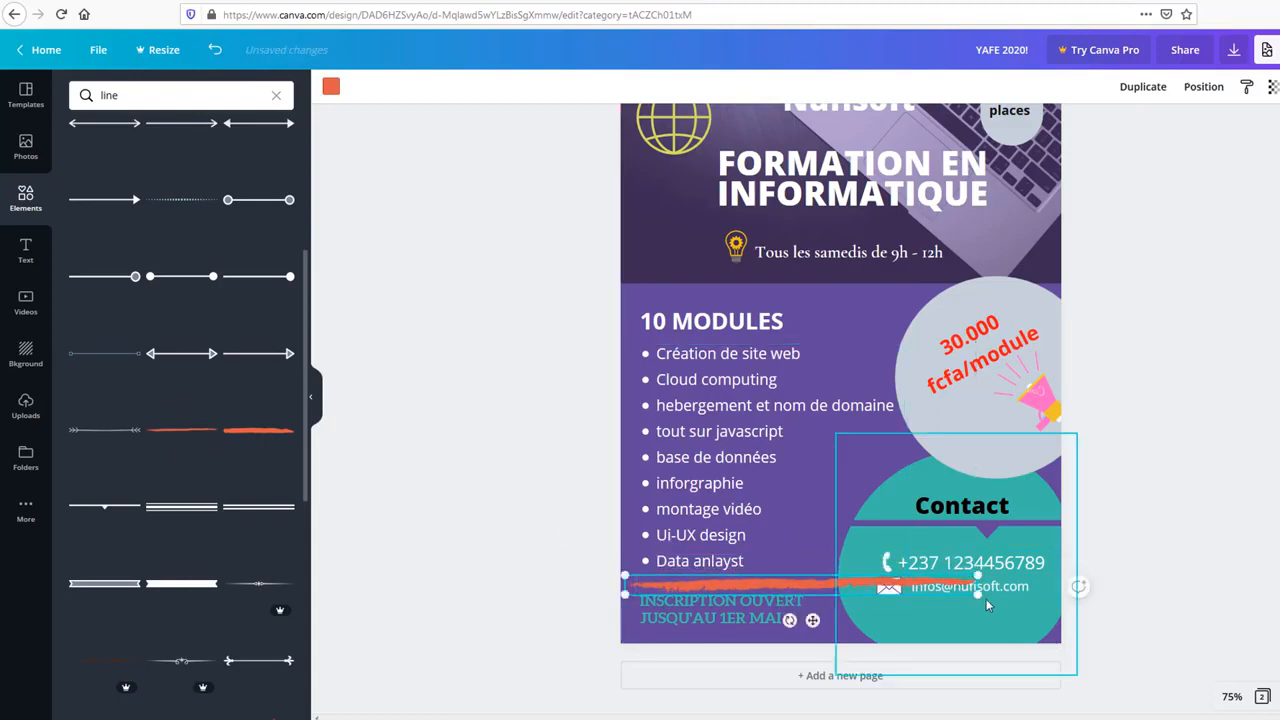
left_click_drag(977, 578, 777, 582)
left_click(770, 585)
left_click(567, 592)
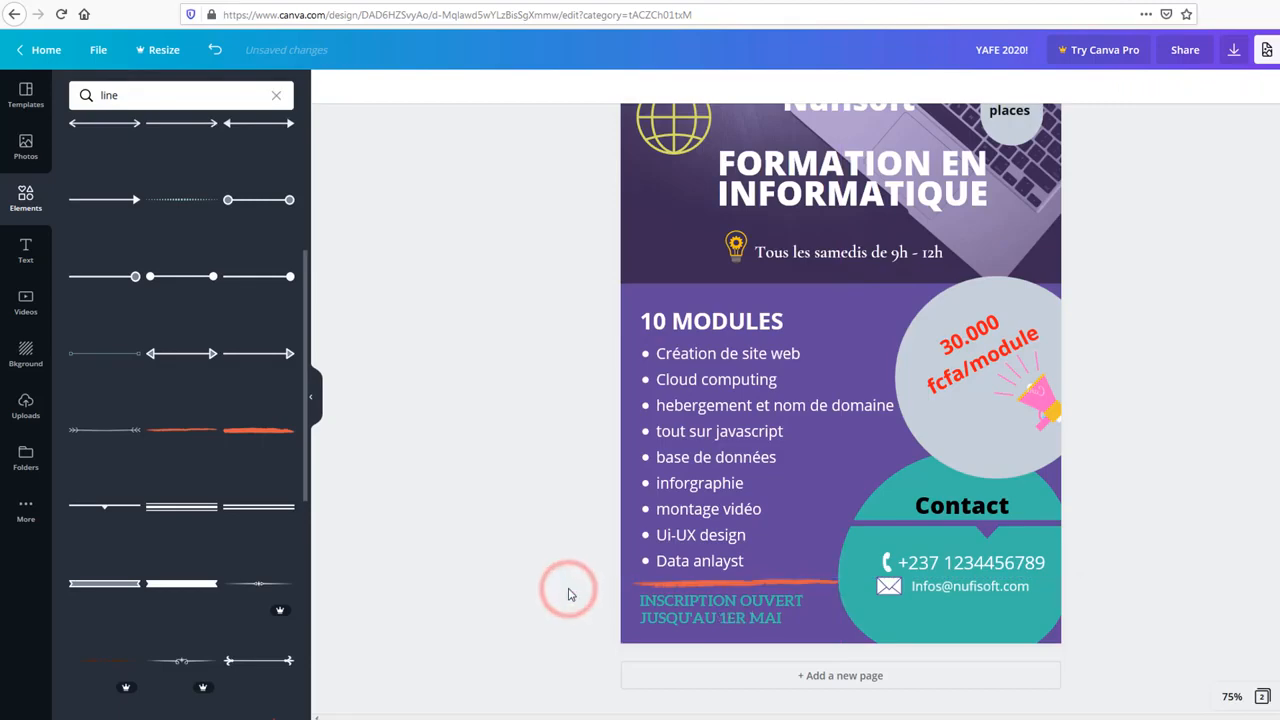
Step: Select the Contact group on the teal blob and open its layering context menu
scroll(560, 595, "up", 1)
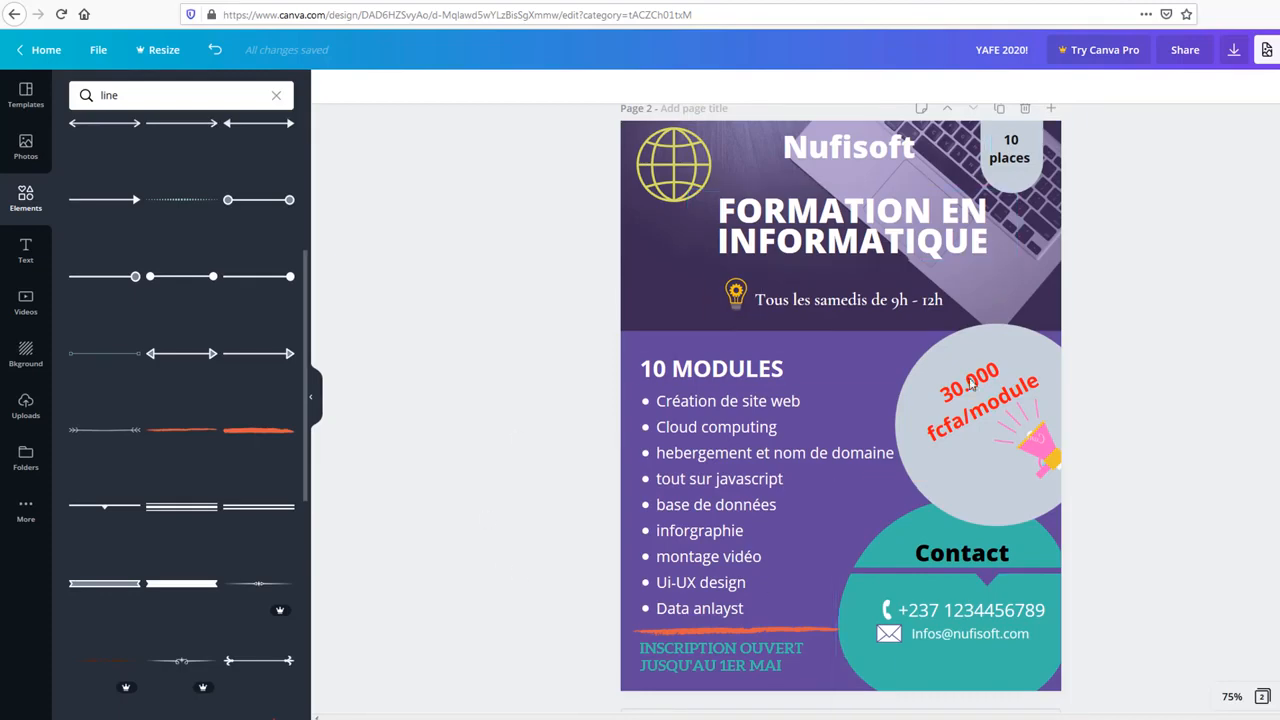
left_click(1172, 389)
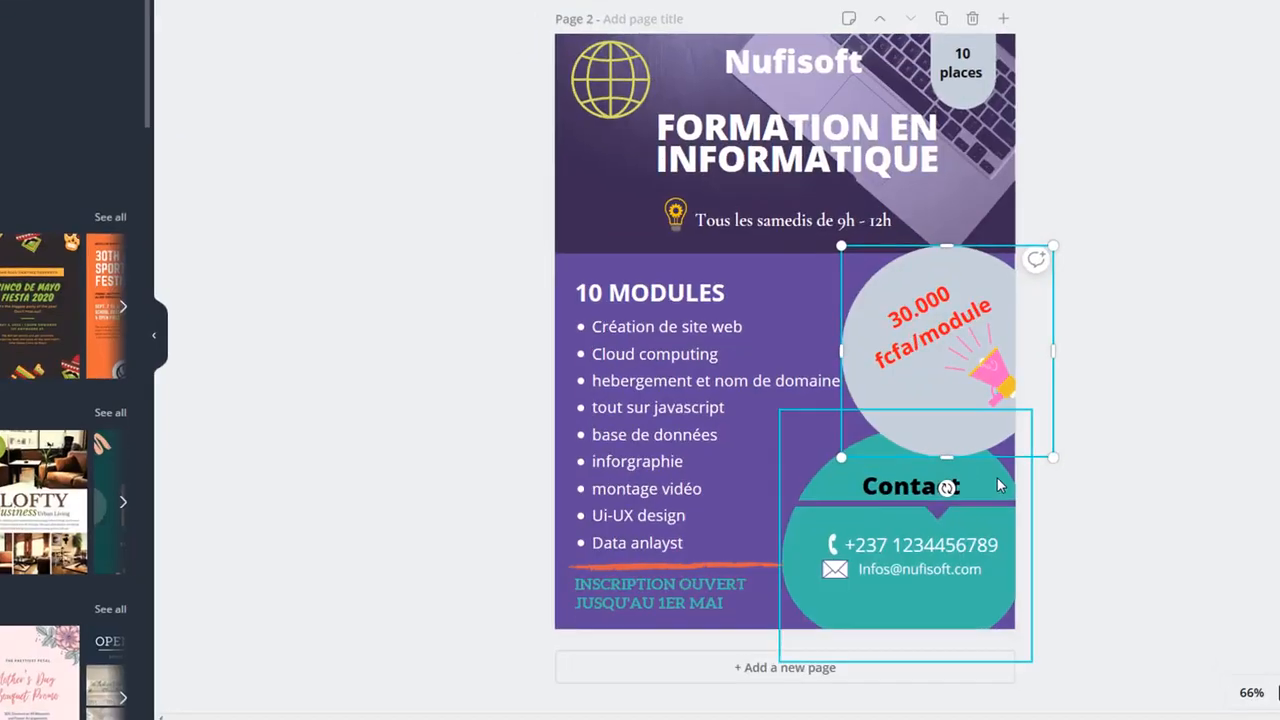
left_click(1005, 478)
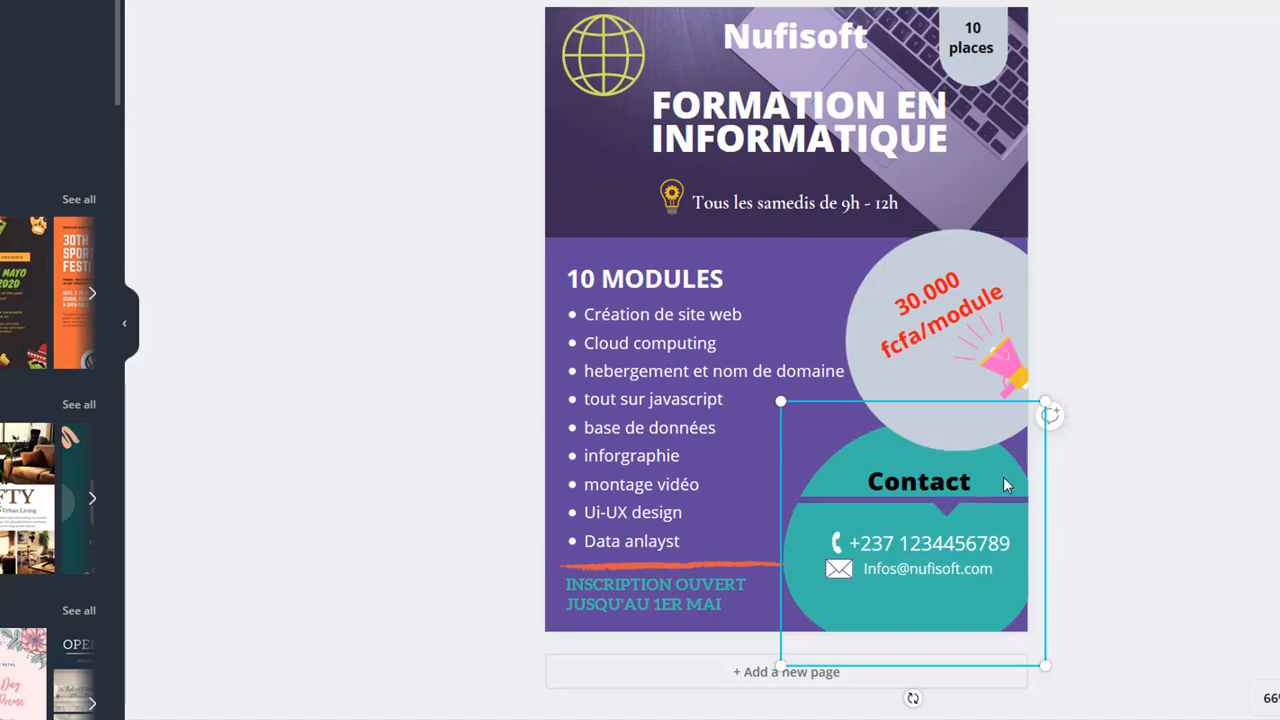
right_click(1003, 476)
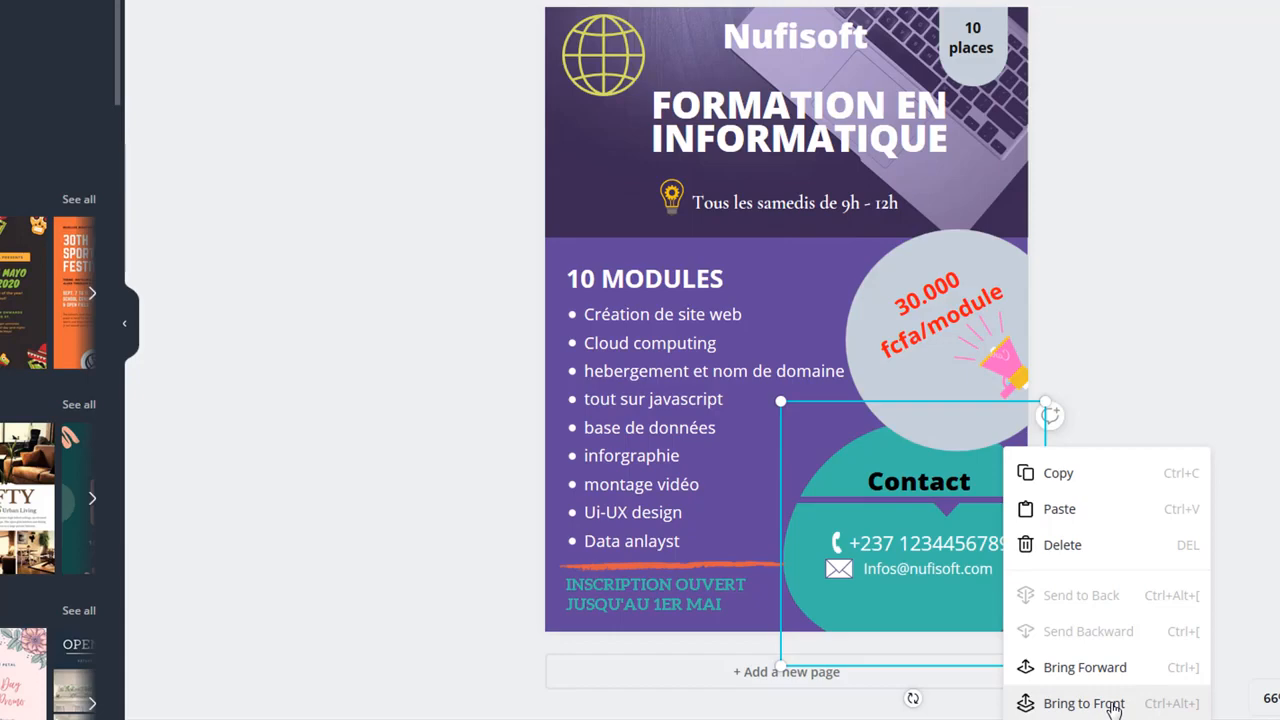
Step: Bring the teal blob to front, dismiss the Windows warning, and shift it right
left_click(1114, 704)
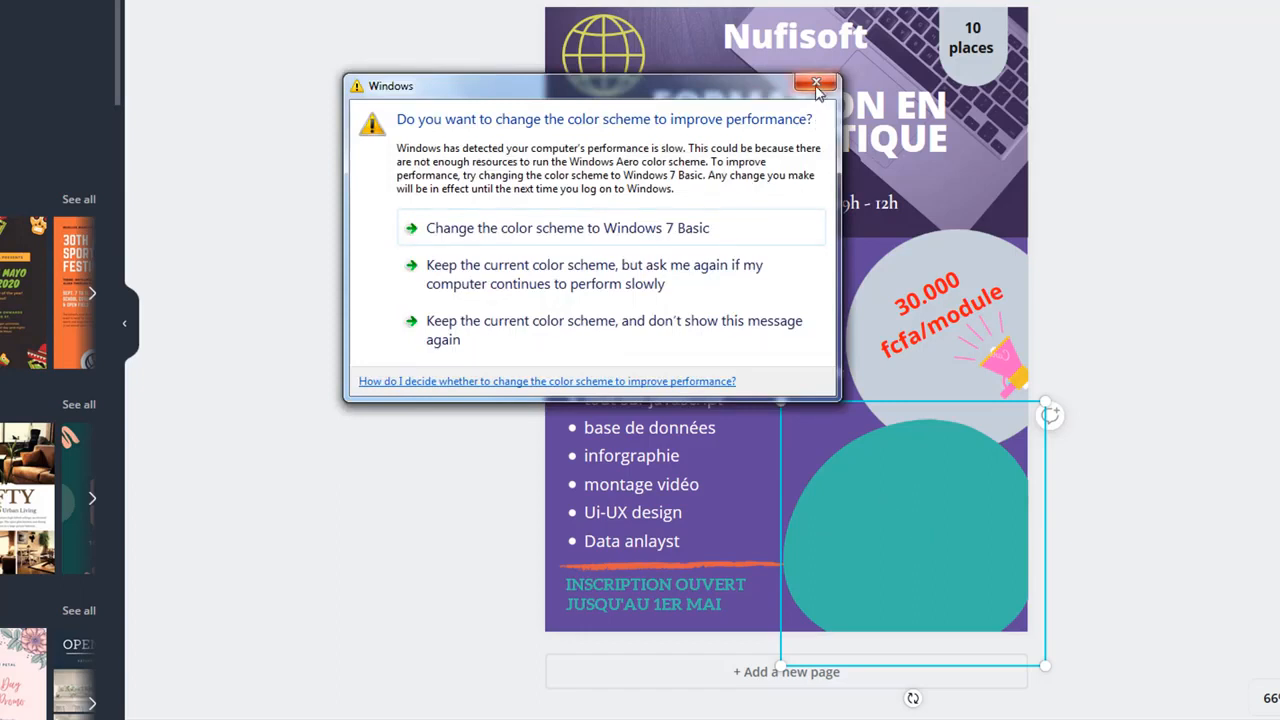
left_click(816, 82)
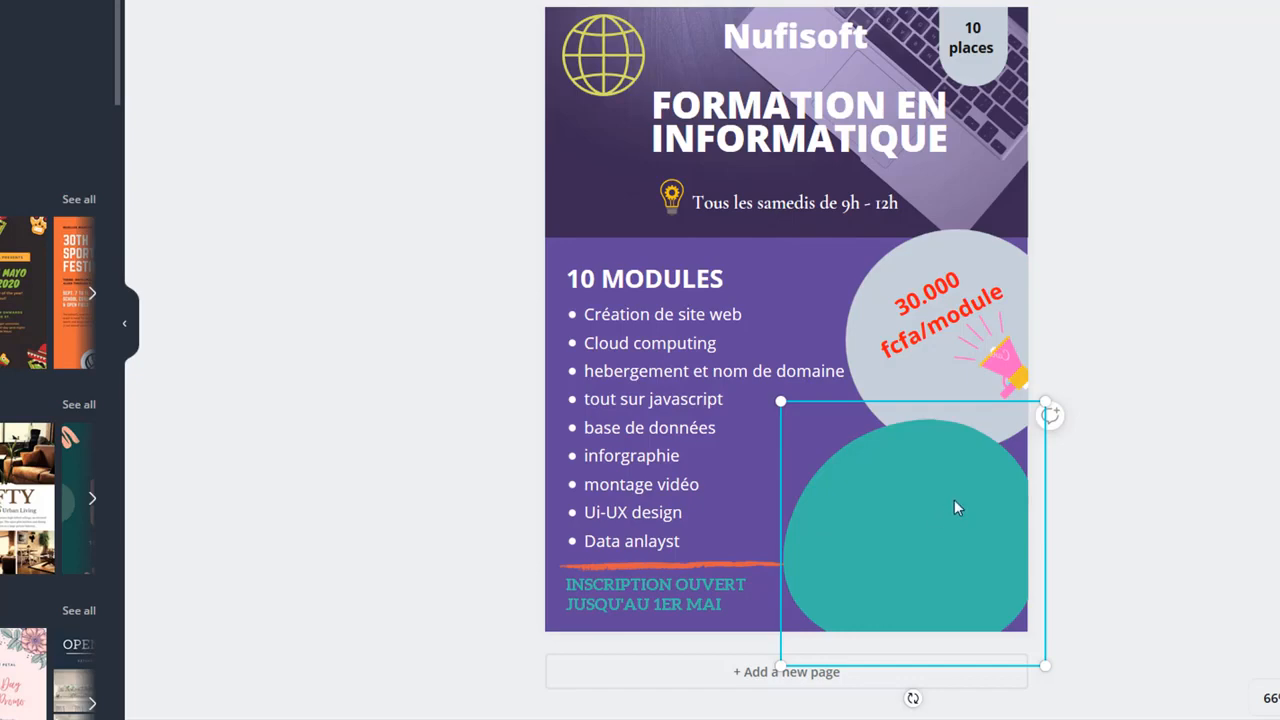
left_click_drag(963, 497, 1062, 500)
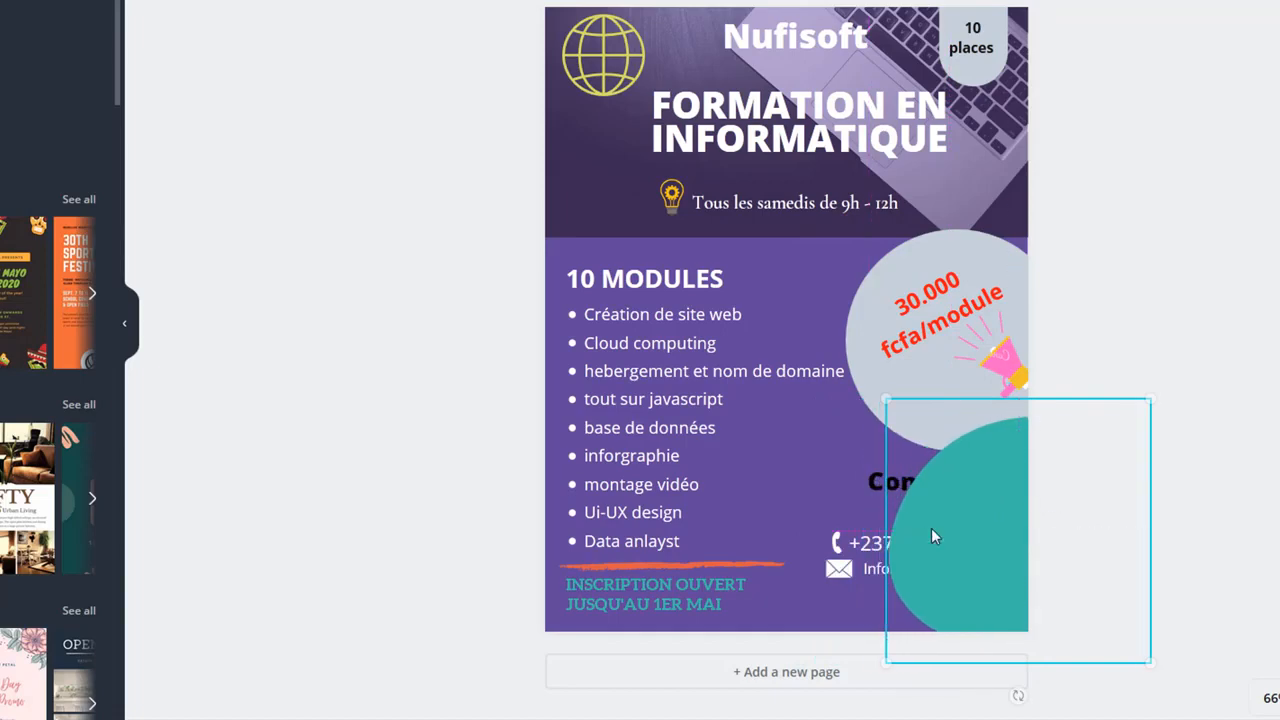
Step: Select the phone-number text and open its layering context menu
left_click(858, 545)
left_click(874, 566)
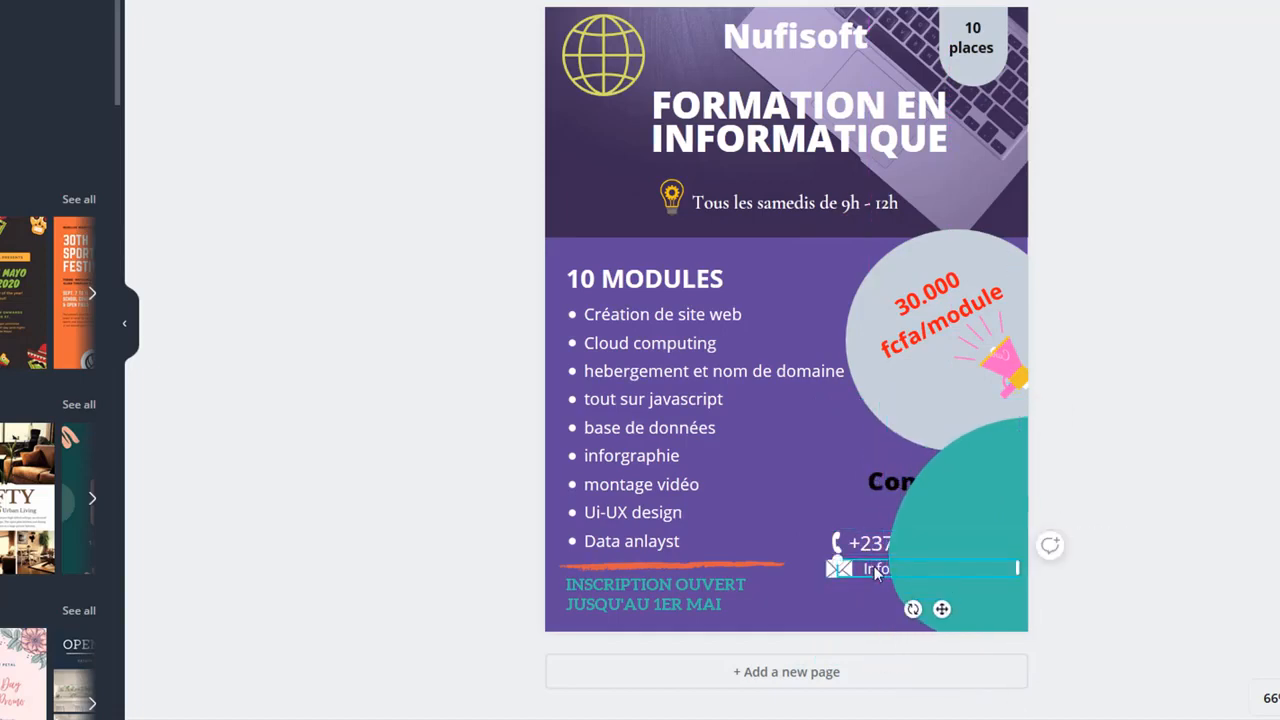
key("Escape")
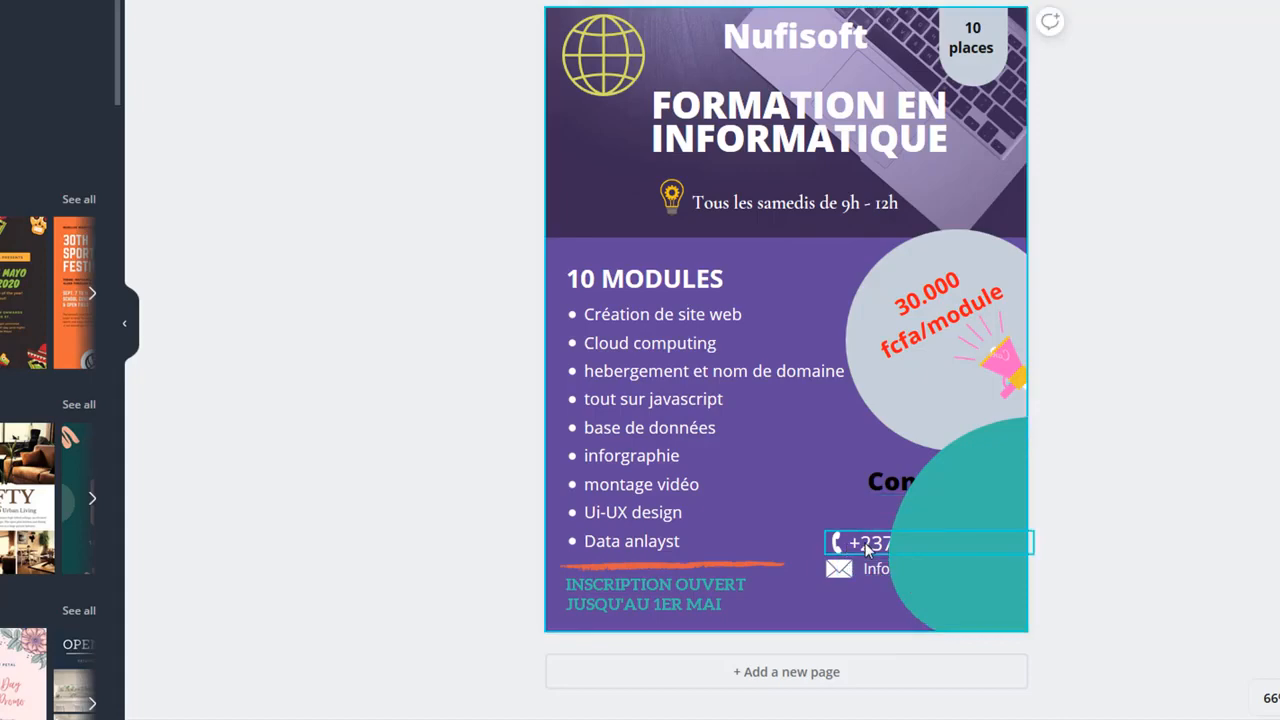
left_click(866, 548)
right_click(866, 548)
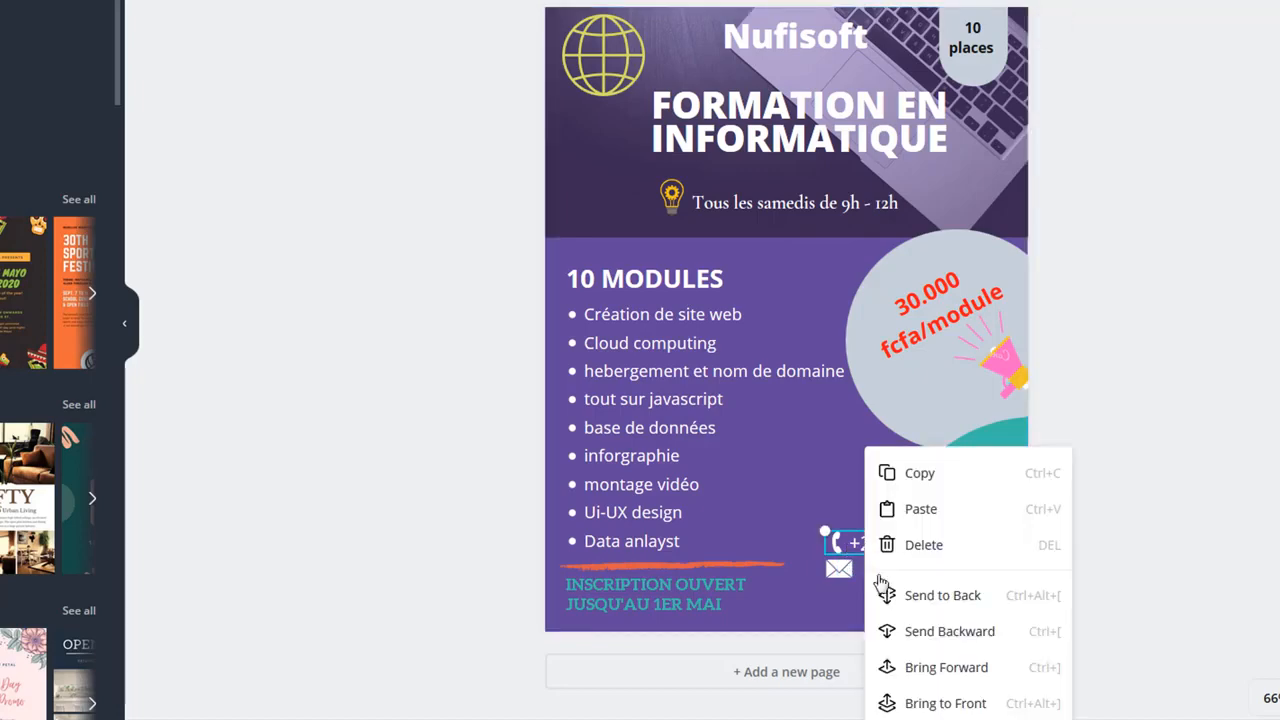